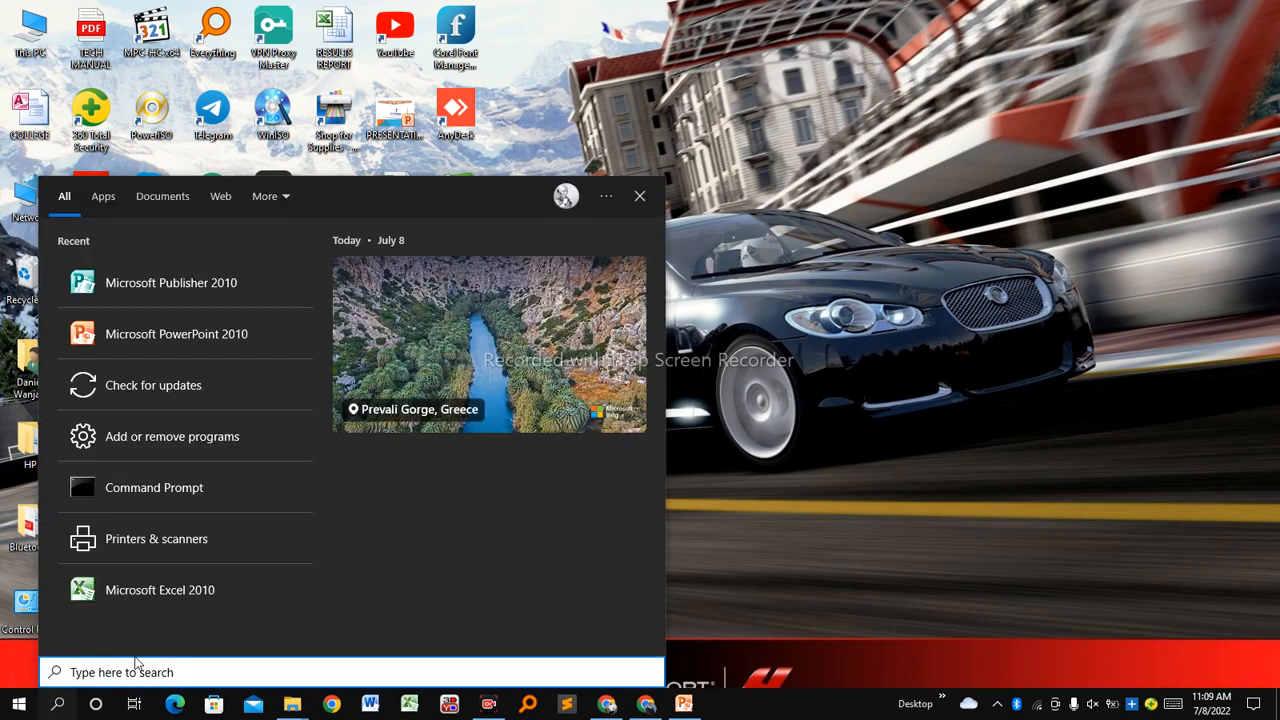
# Search Windows for PUBLI and launch Microsoft Publisher 2010.
pyautogui.write('PUBLI')
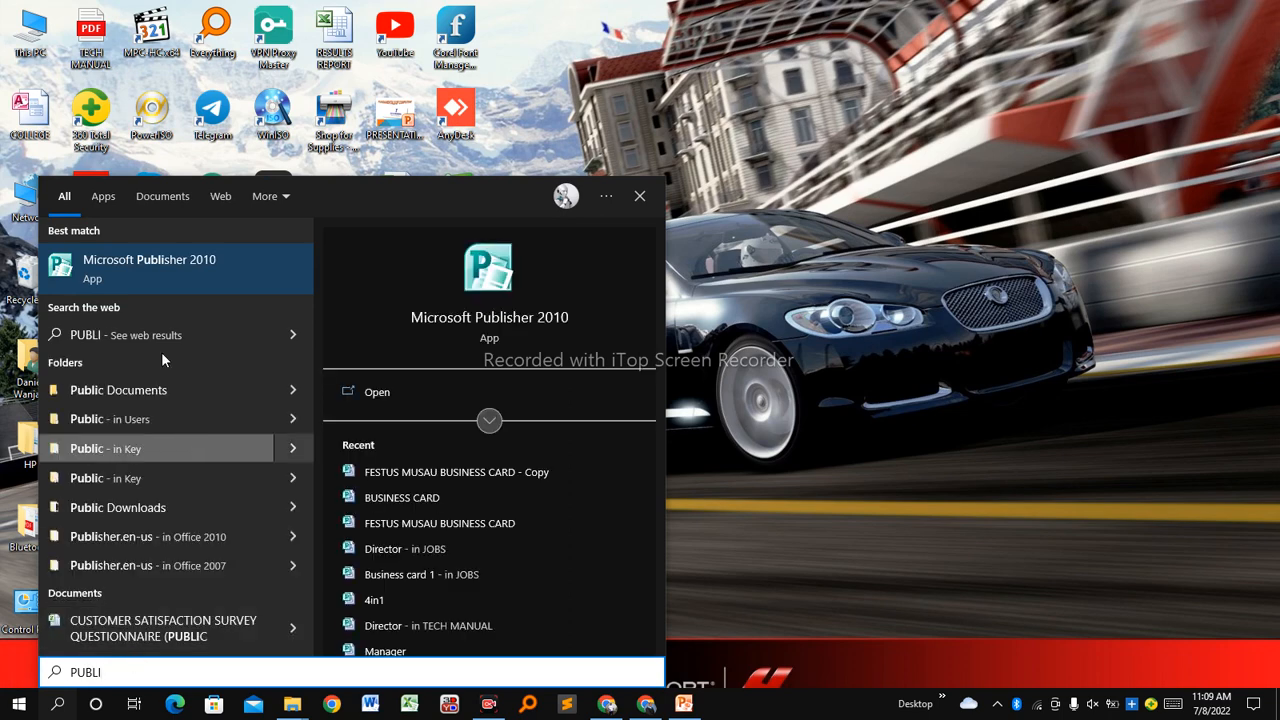
pyautogui.click(208, 267)
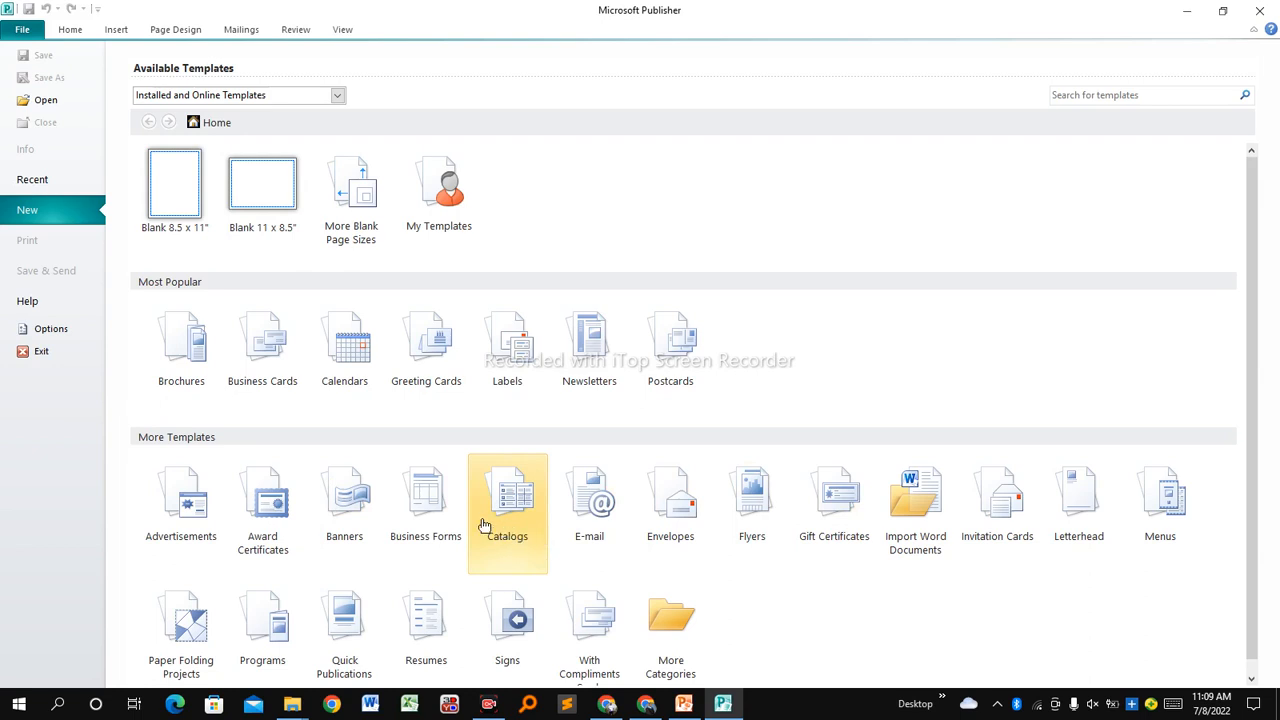
# Create a new business card from the Accent Box template.
pyautogui.click(266, 340)
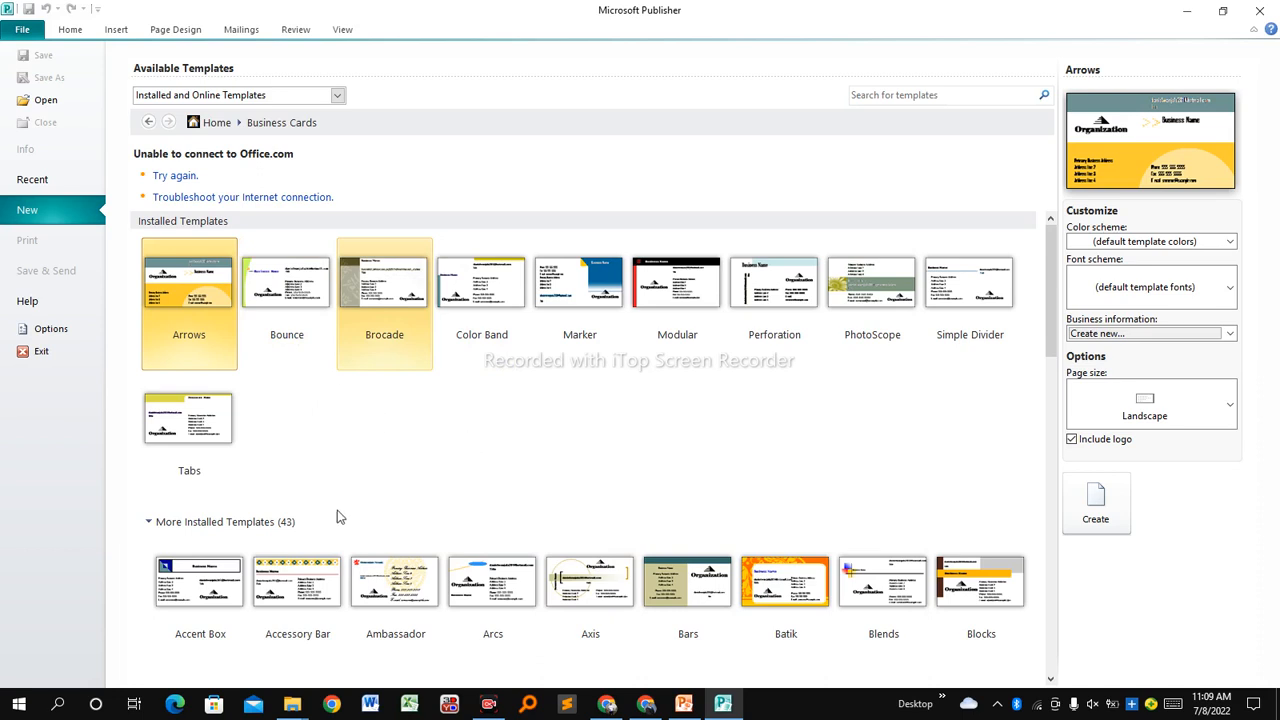
pyautogui.click(196, 582)
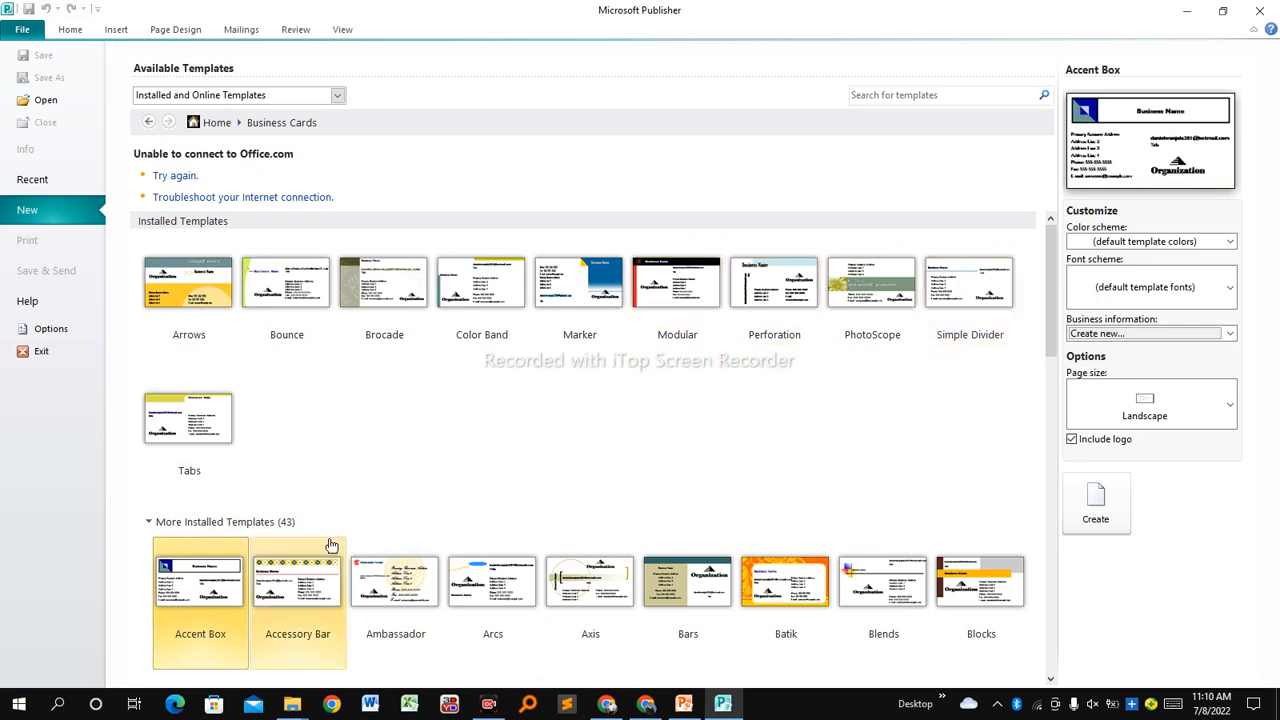
pyautogui.click(1104, 505)
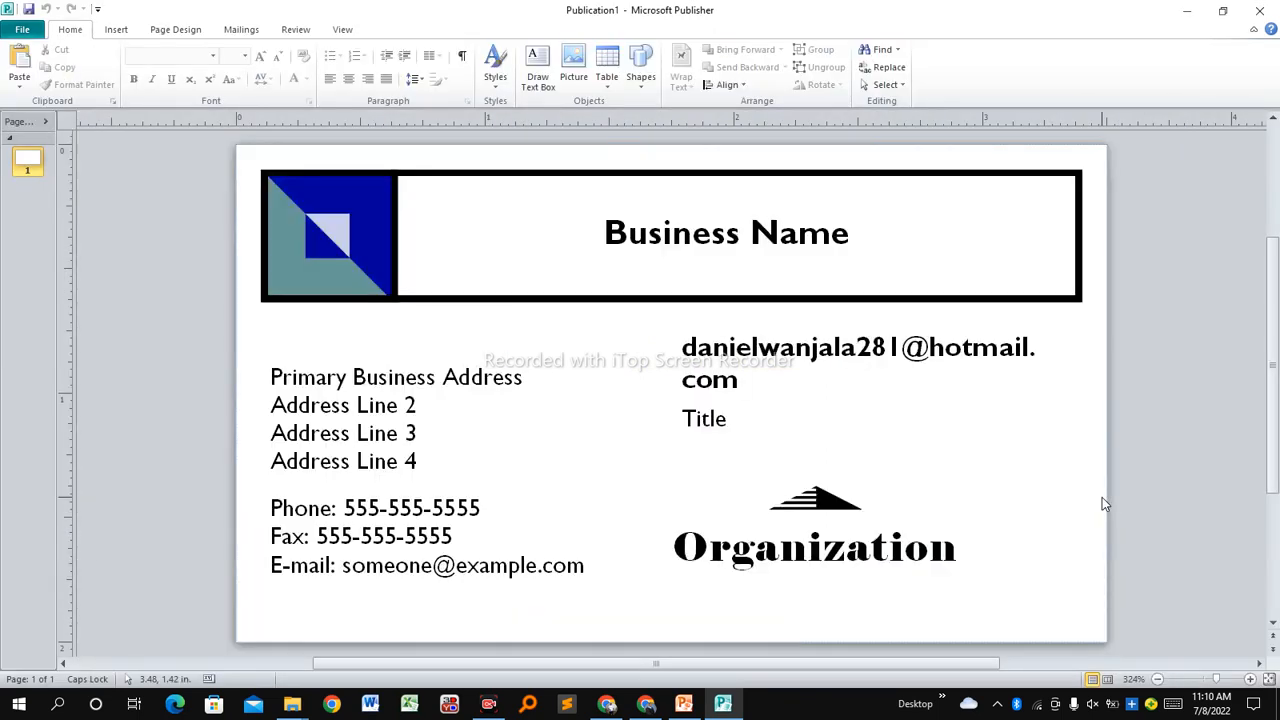
# Check the Title, address and Business Name placeholders, then zoom out to 200% so the card fits.
pyautogui.click(774, 450)
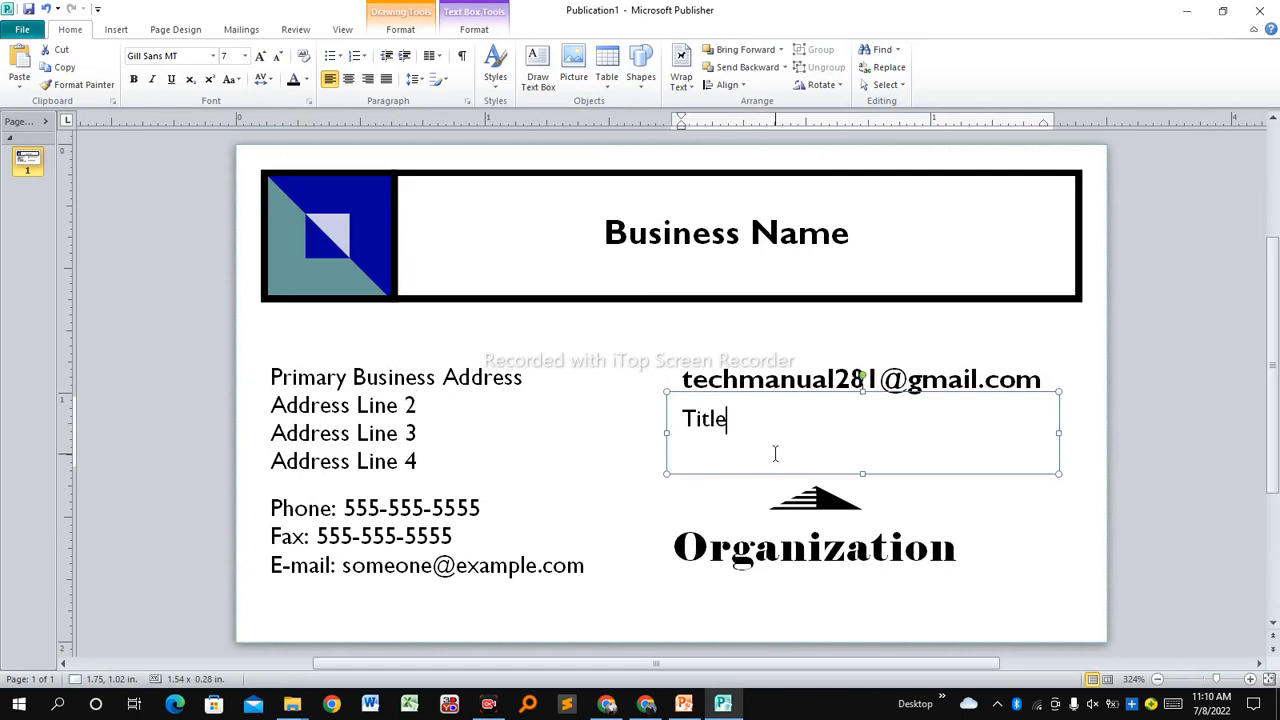
pyautogui.click(612, 347)
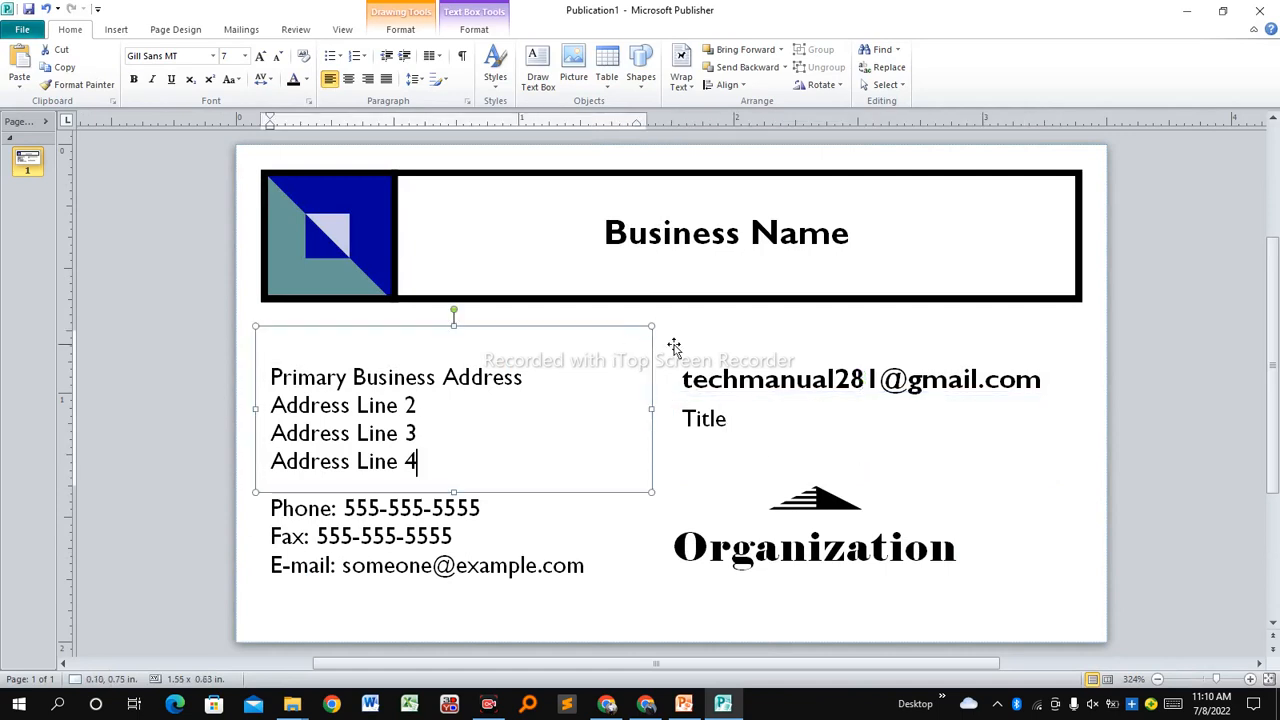
pyautogui.click(689, 265)
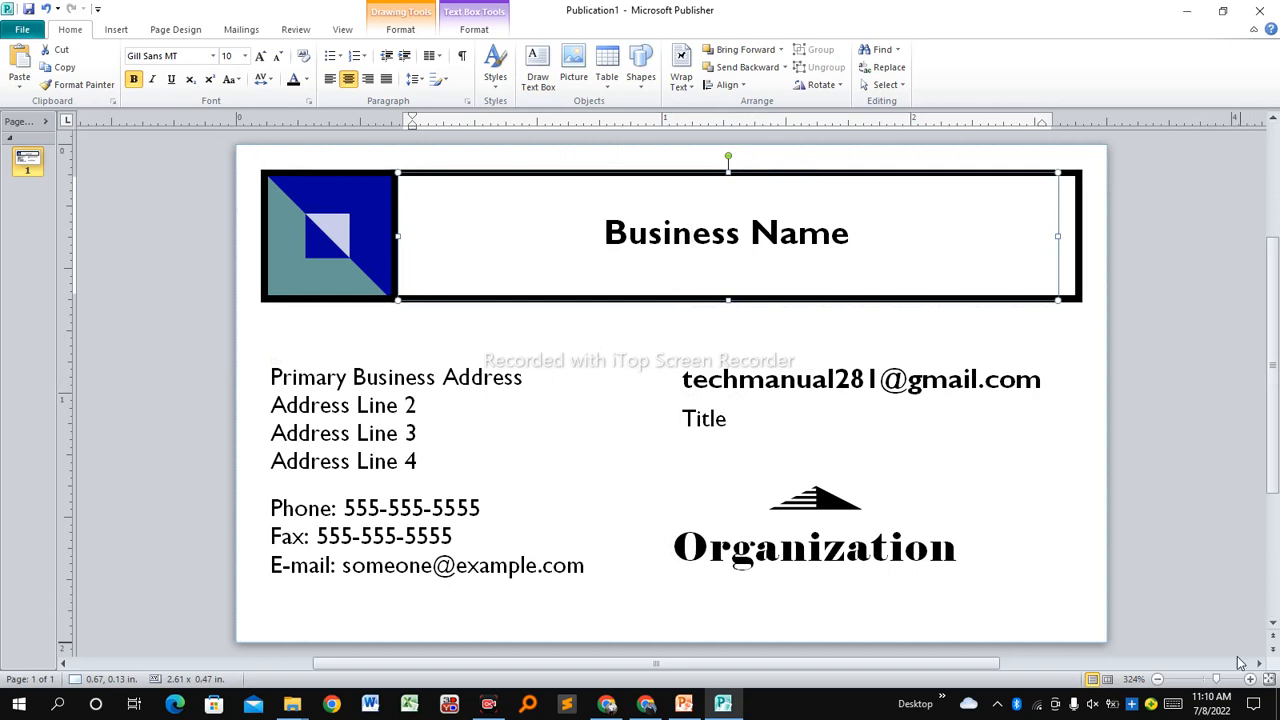
pyautogui.click(1159, 679)
pyautogui.click(1159, 679)
pyautogui.click(1159, 679)
pyautogui.click(1159, 679)
pyautogui.click(1159, 679)
pyautogui.click(1159, 679)
pyautogui.click(1159, 679)
pyautogui.click(1159, 679)
pyautogui.click(1159, 679)
pyautogui.click(1159, 679)
pyautogui.click(1159, 679)
pyautogui.click(1159, 679)
pyautogui.click(1159, 679)
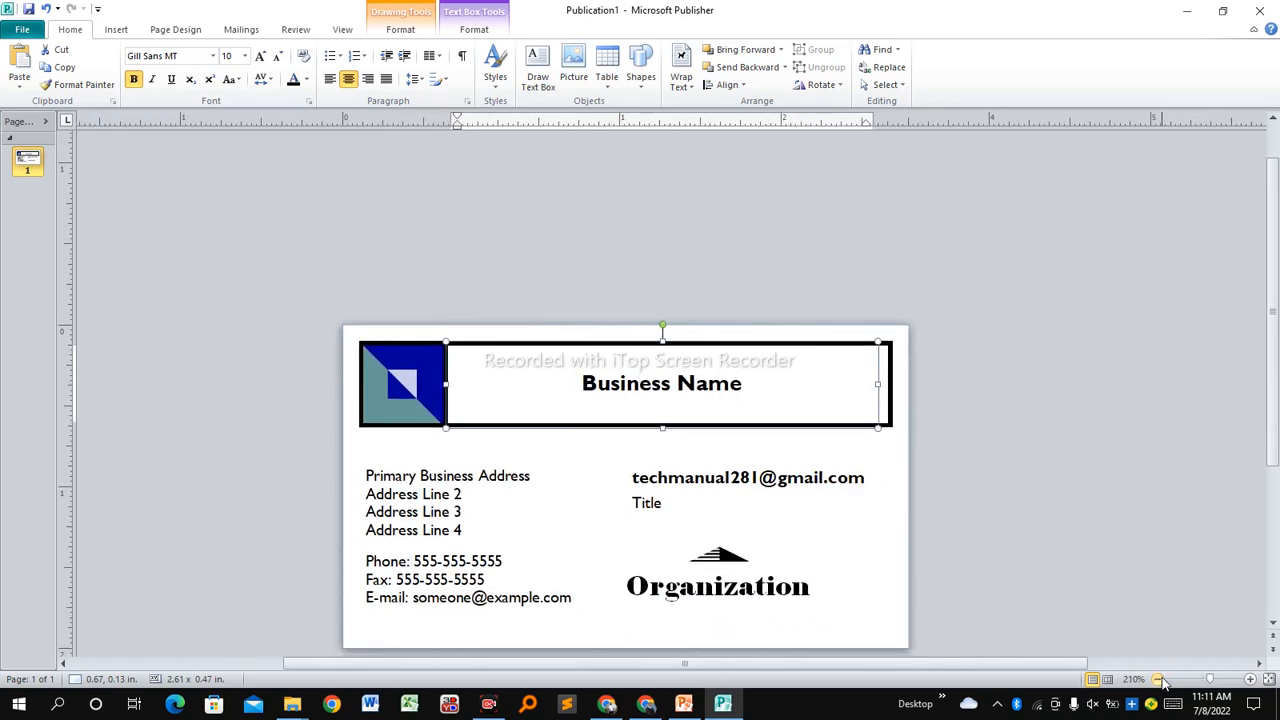
pyautogui.click(1159, 679)
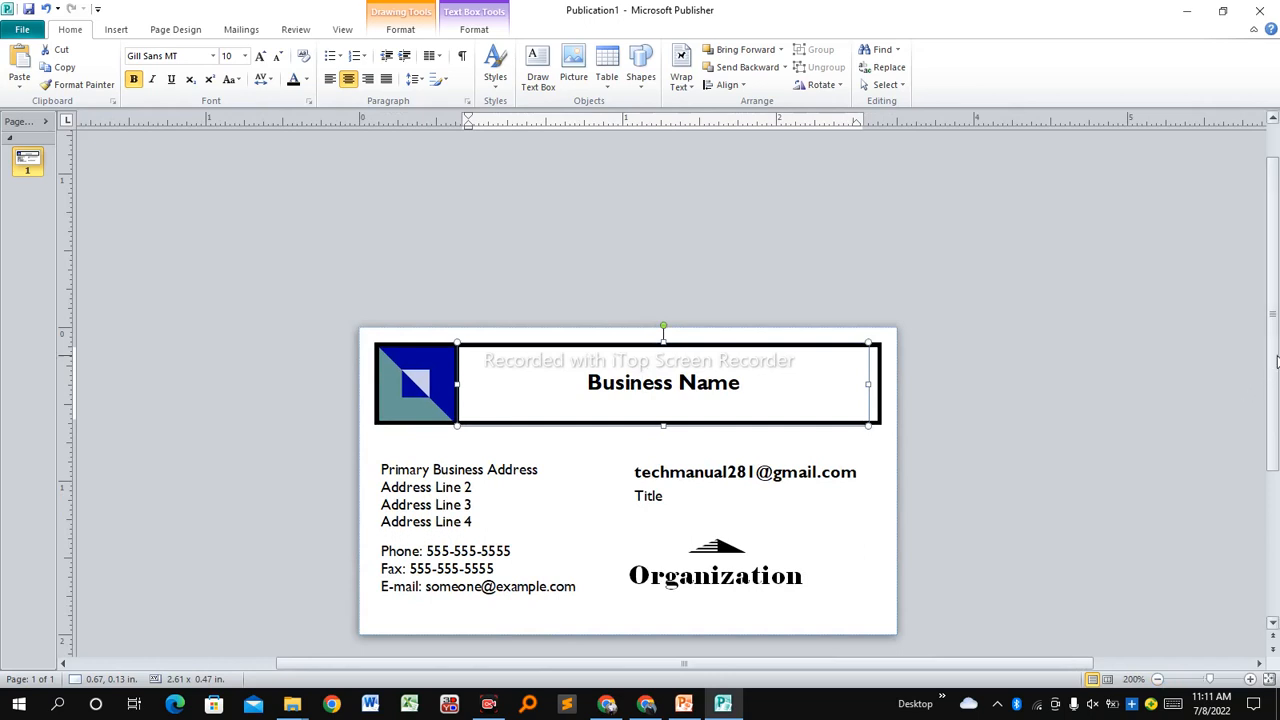
pyautogui.scroll(-3, 1276, 360)
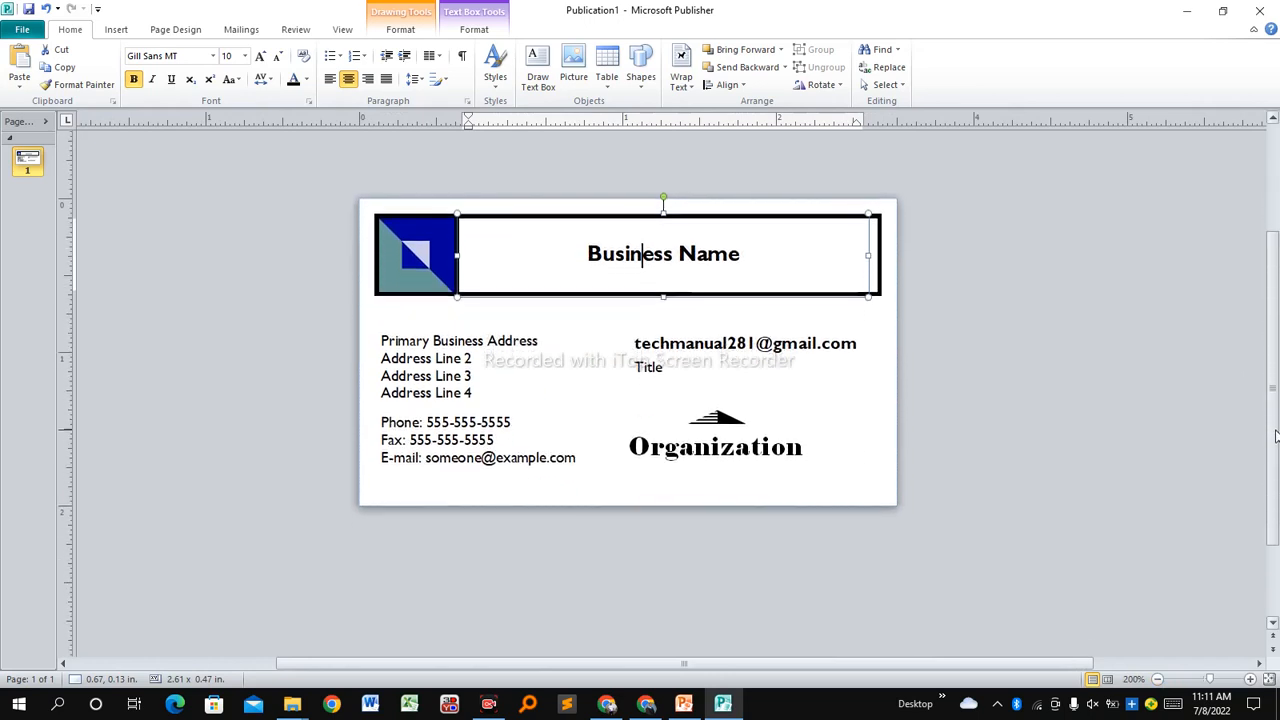
# Delete the black header frame from the top of the card.
pyautogui.click(916, 372)
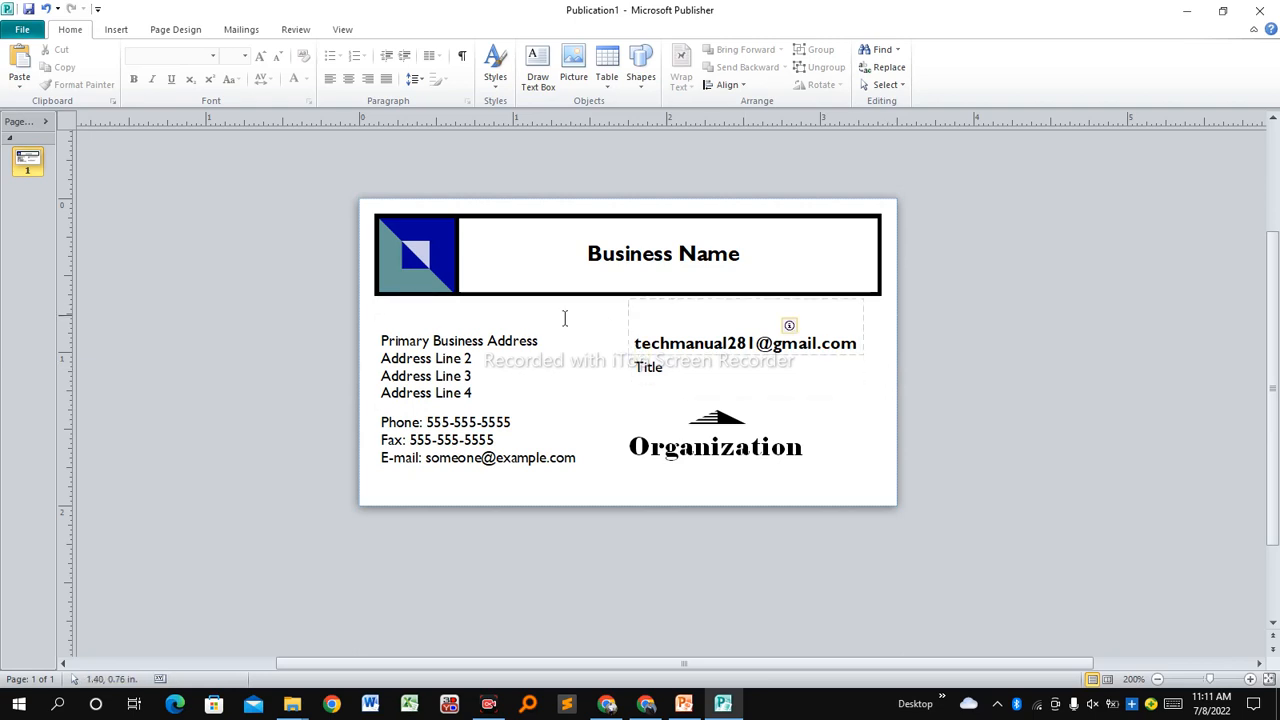
pyautogui.click(485, 216)
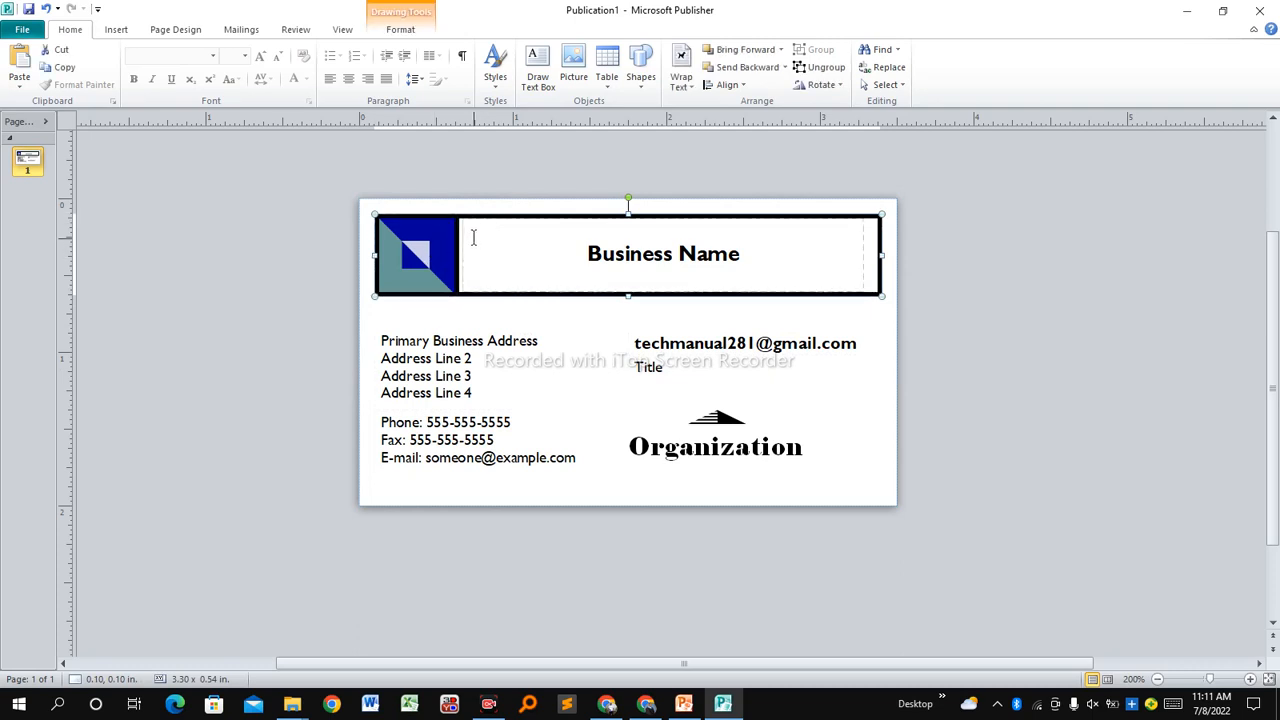
pyautogui.moveTo(446, 218); pyautogui.dragTo(851, 150)
pyautogui.press('Delete')
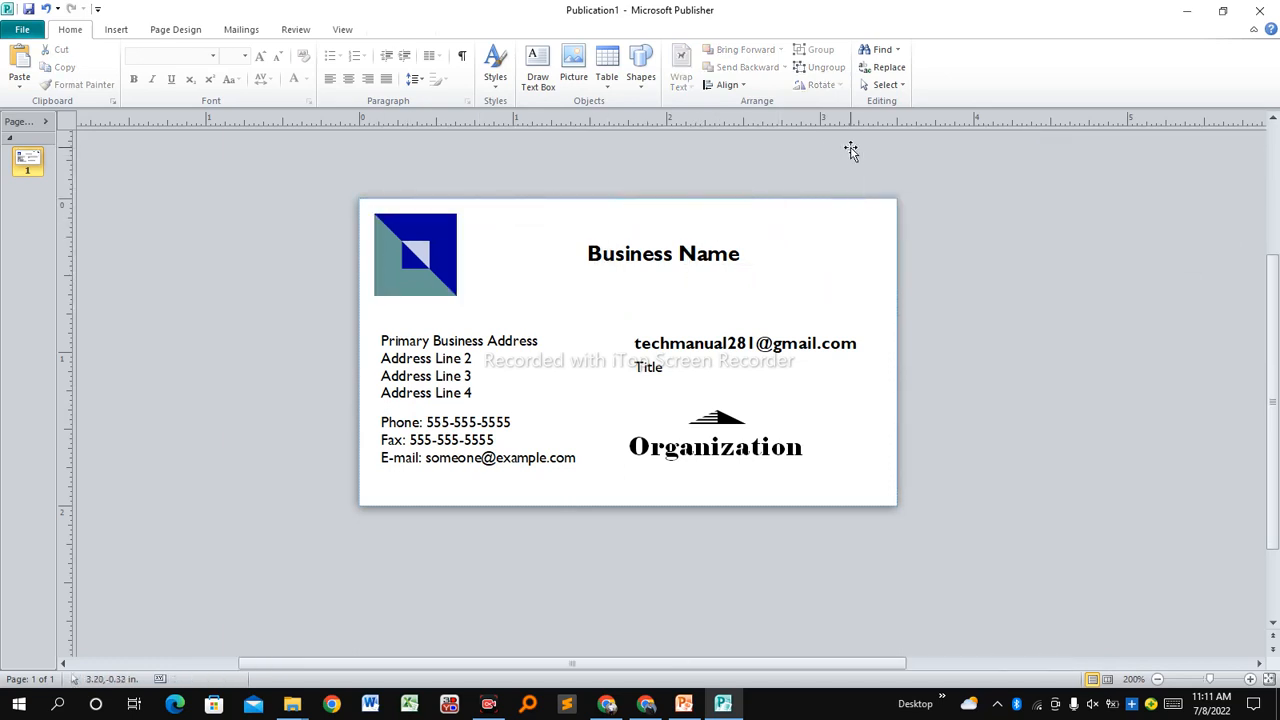
# Delete the blue logo square from the card.
pyautogui.click(396, 258)
pyautogui.moveTo(396, 258); pyautogui.dragTo(228, 247)
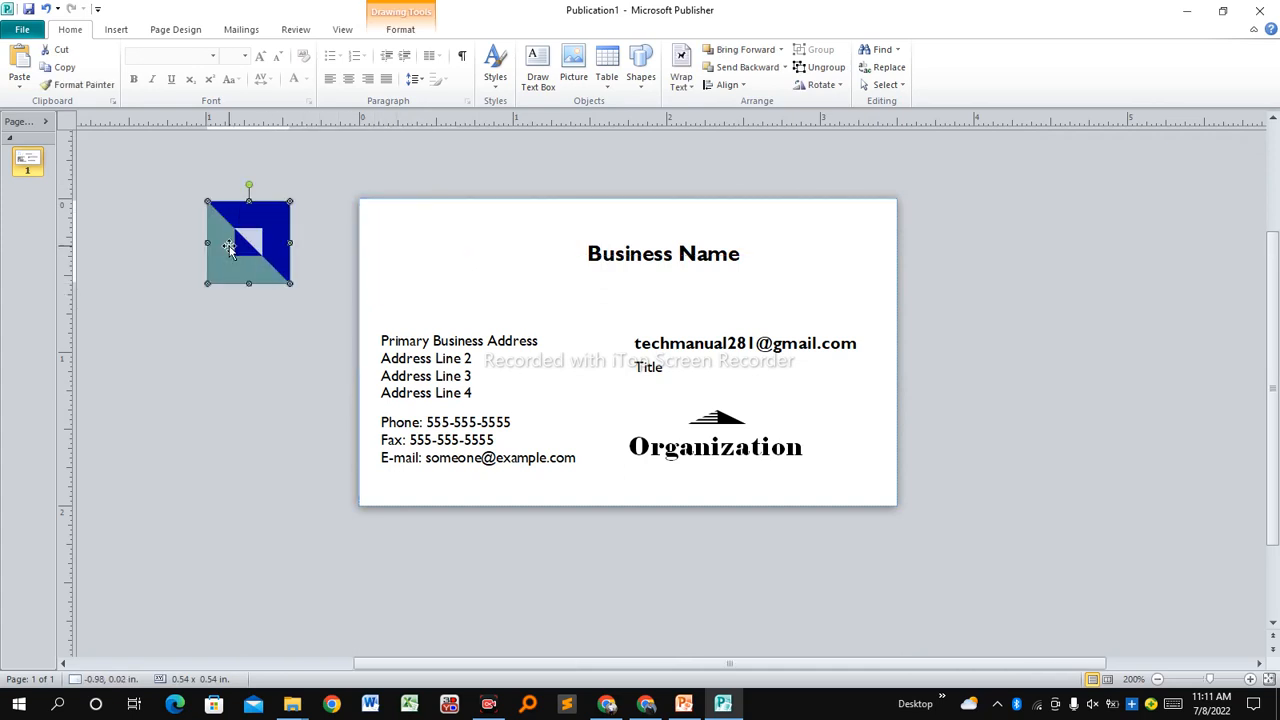
pyautogui.press('Delete')
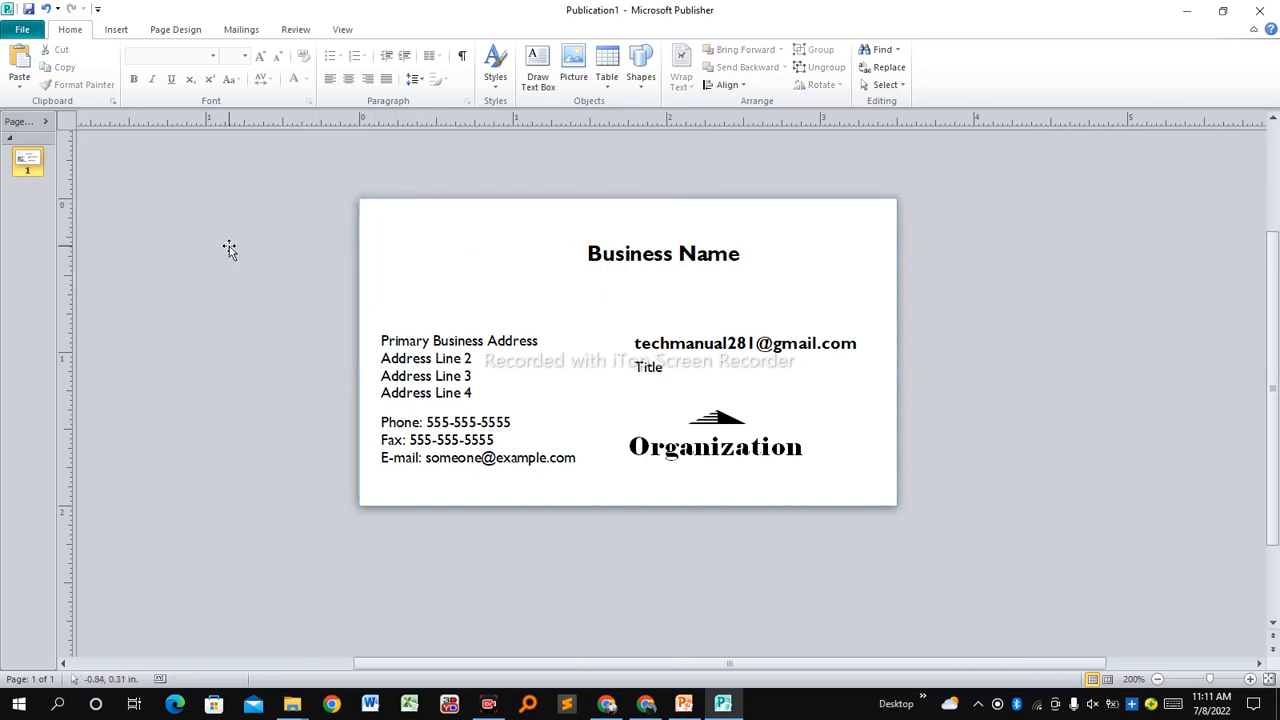
# Move the Business Name heading box to the card's top and stretch it across the card width.
pyautogui.click(663, 271)
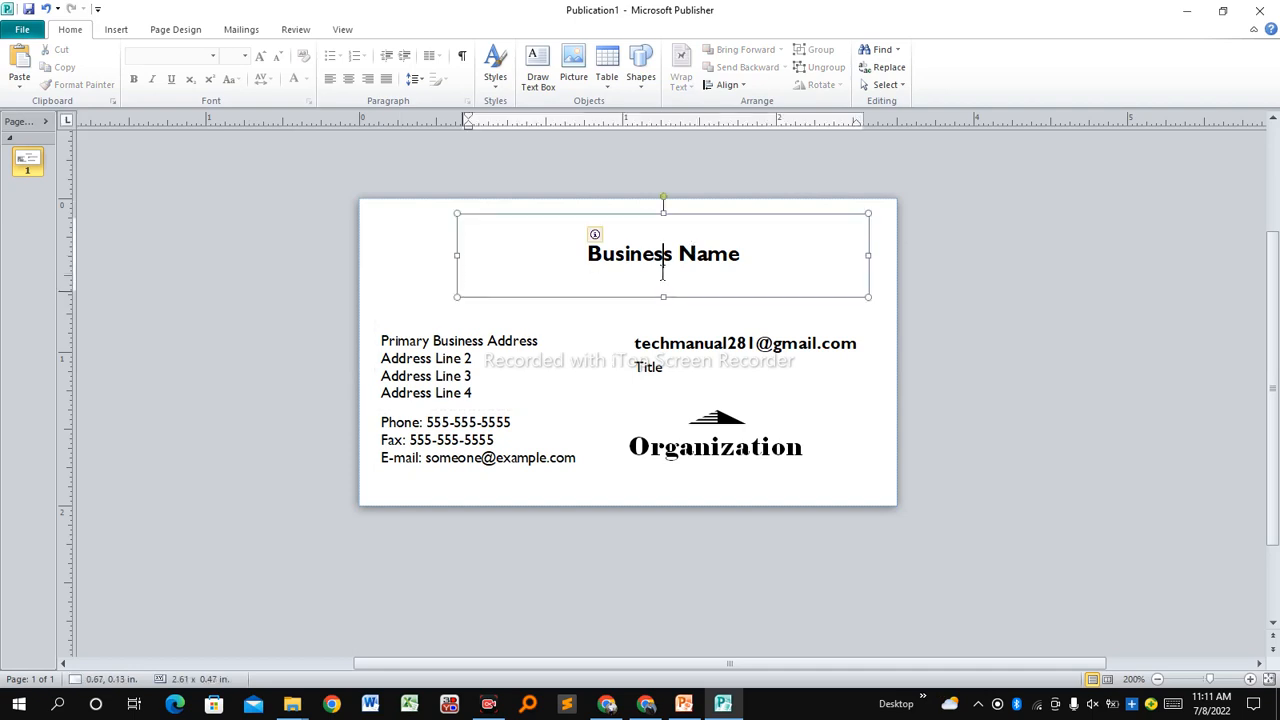
pyautogui.moveTo(607, 297); pyautogui.dragTo(535, 279)
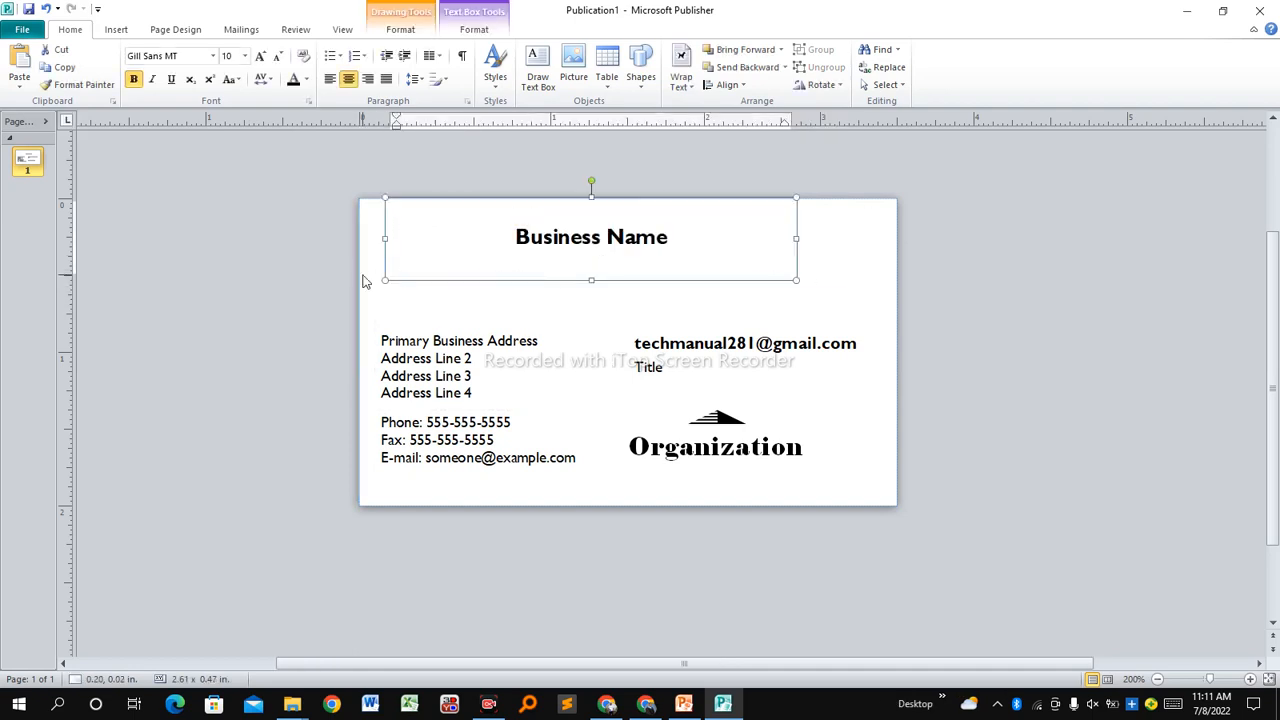
pyautogui.moveTo(387, 279); pyautogui.dragTo(355, 258)
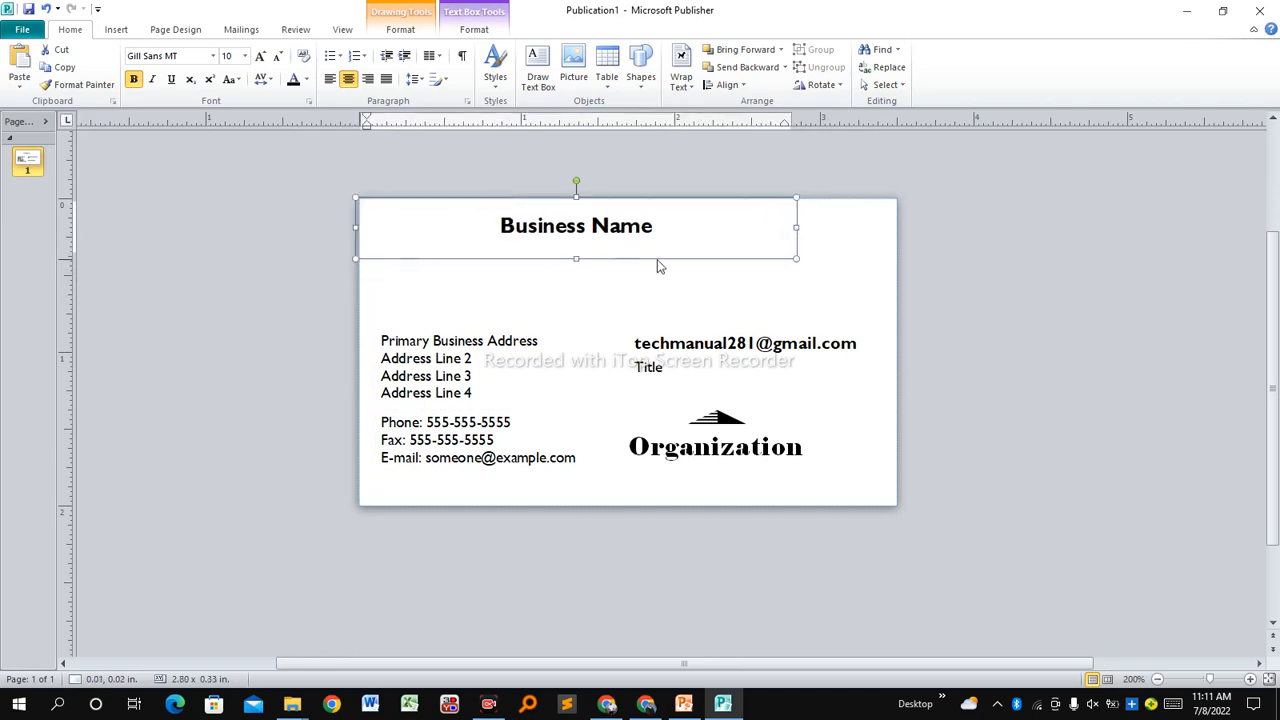
pyautogui.moveTo(796, 257); pyautogui.dragTo(897, 252)
# Replace the heading text with TECH MANUAL in capitals.
pyautogui.moveTo(786, 231); pyautogui.dragTo(572, 232)
pyautogui.press('capslock')
pyautogui.write('TECH MANUAL')
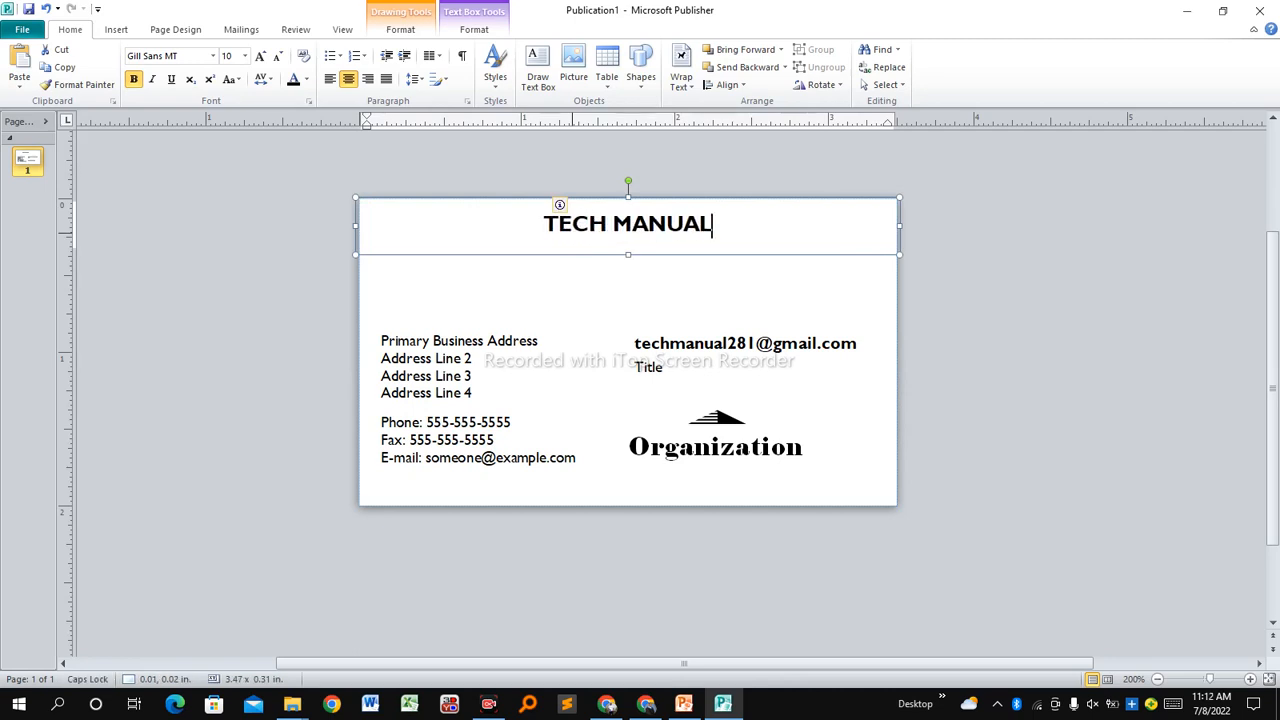
pyautogui.moveTo(726, 234); pyautogui.dragTo(435, 222)
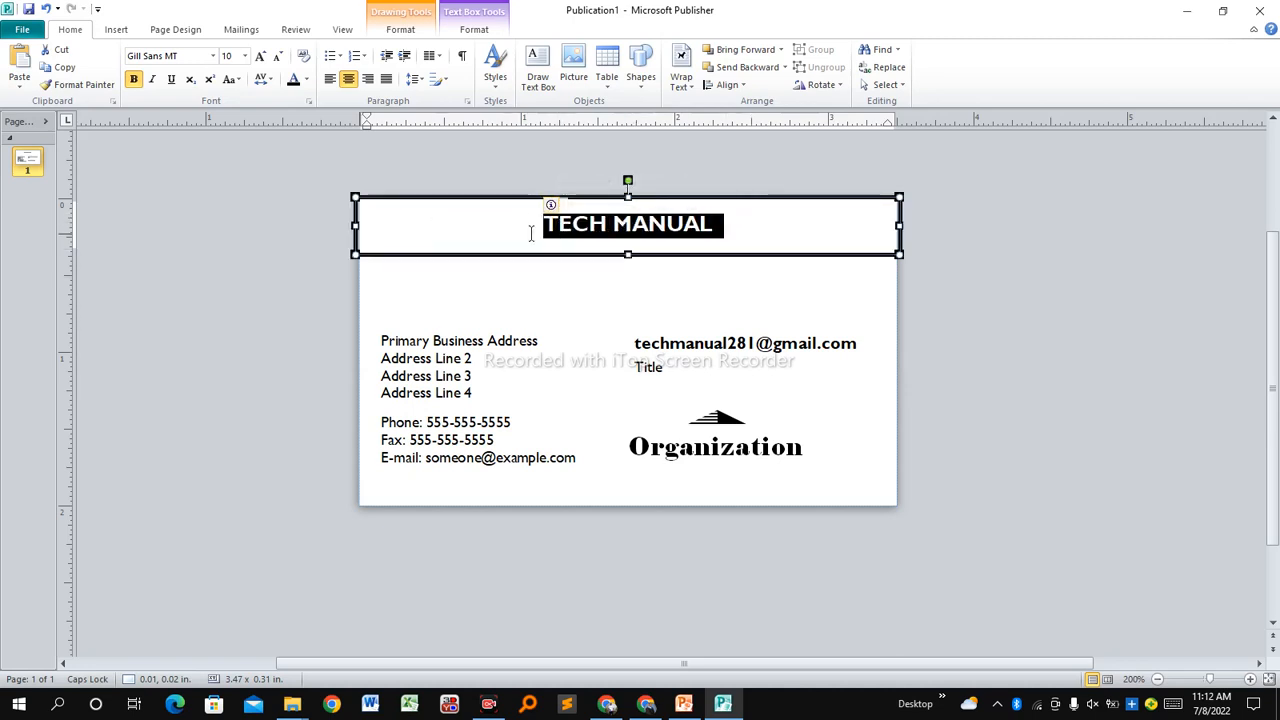
# Set the TECH MANUAL heading font to Wide Latin.
pyautogui.click(214, 57)
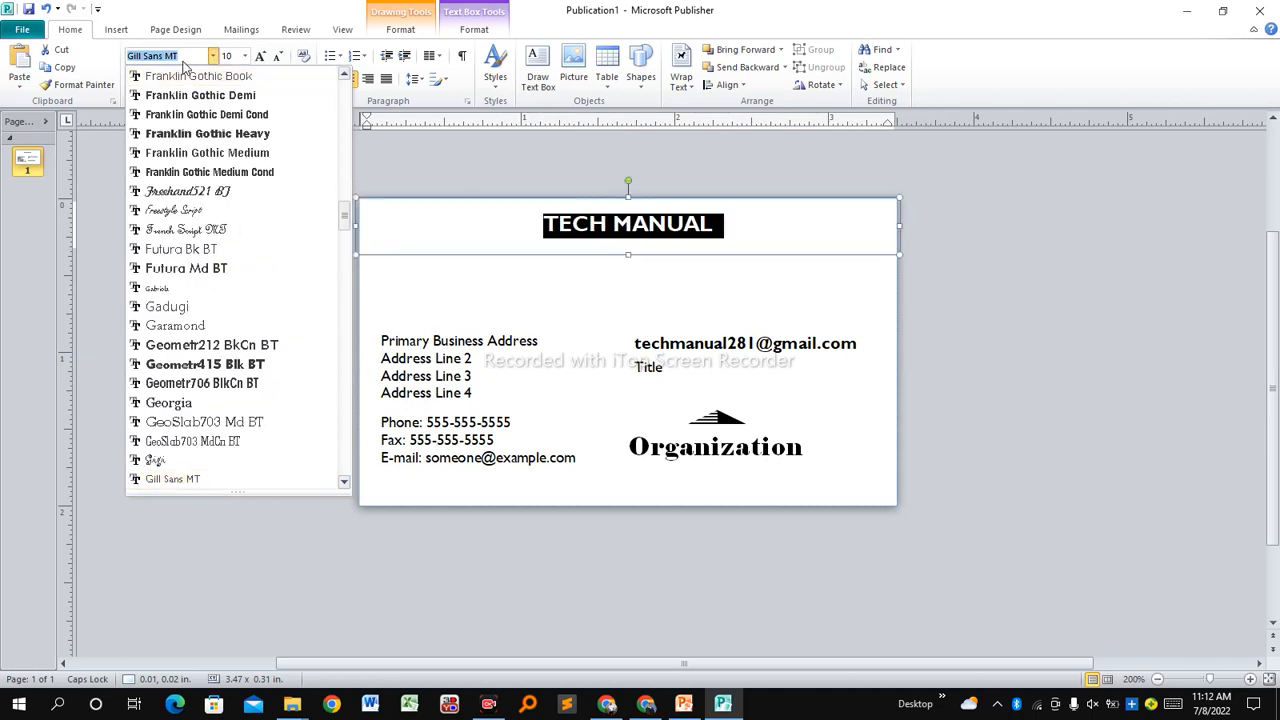
pyautogui.write('Wide Latin')
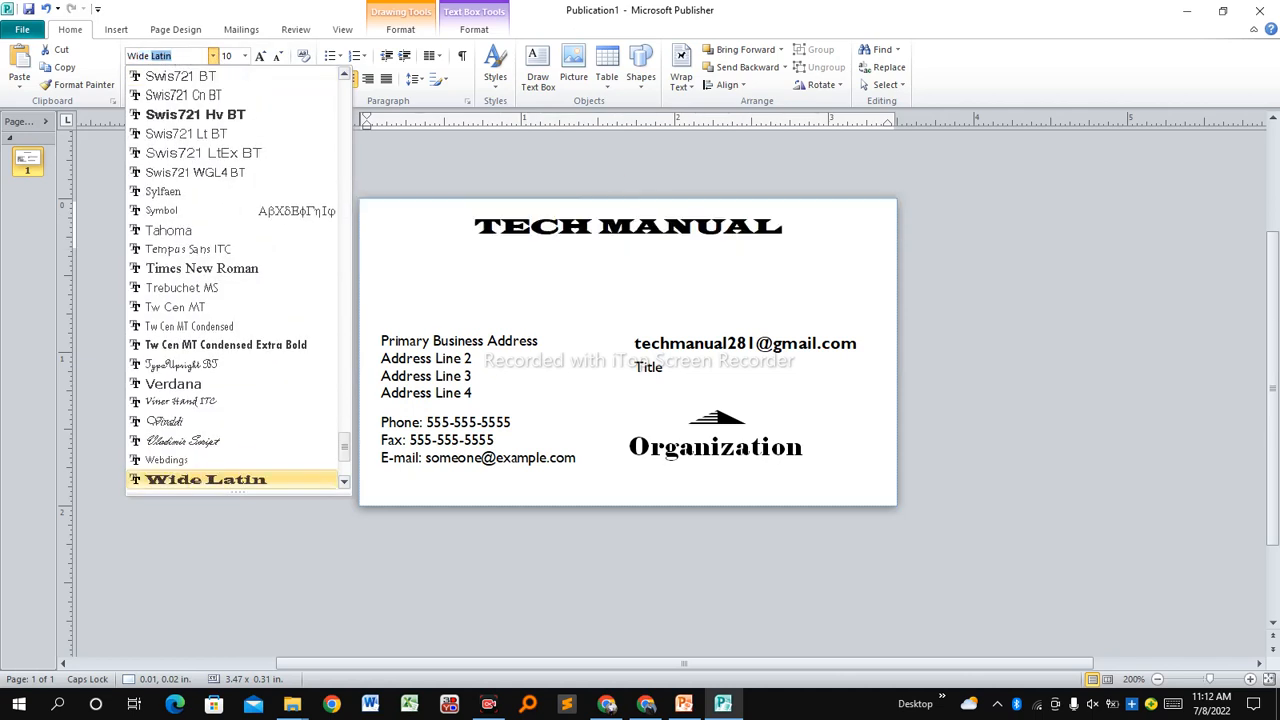
pyautogui.click(205, 480)
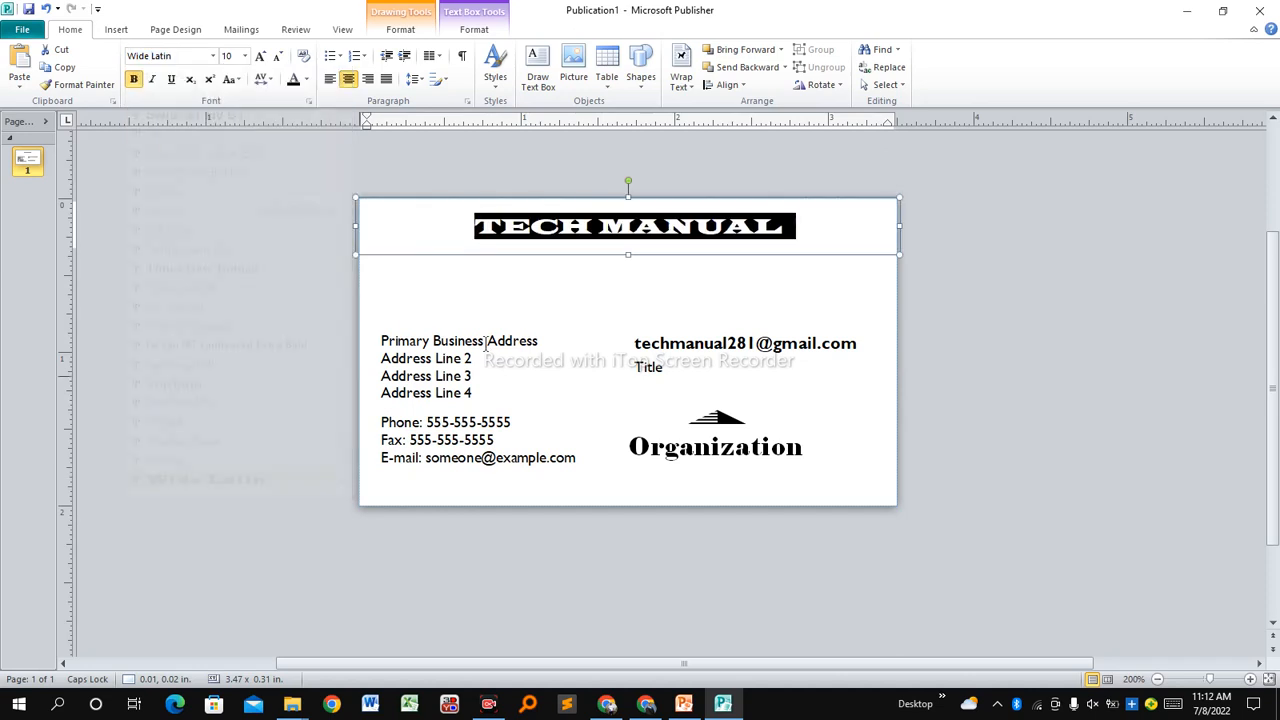
# Make the TECH MANUAL heading 16 pt and light blue.
pyautogui.click(245, 57)
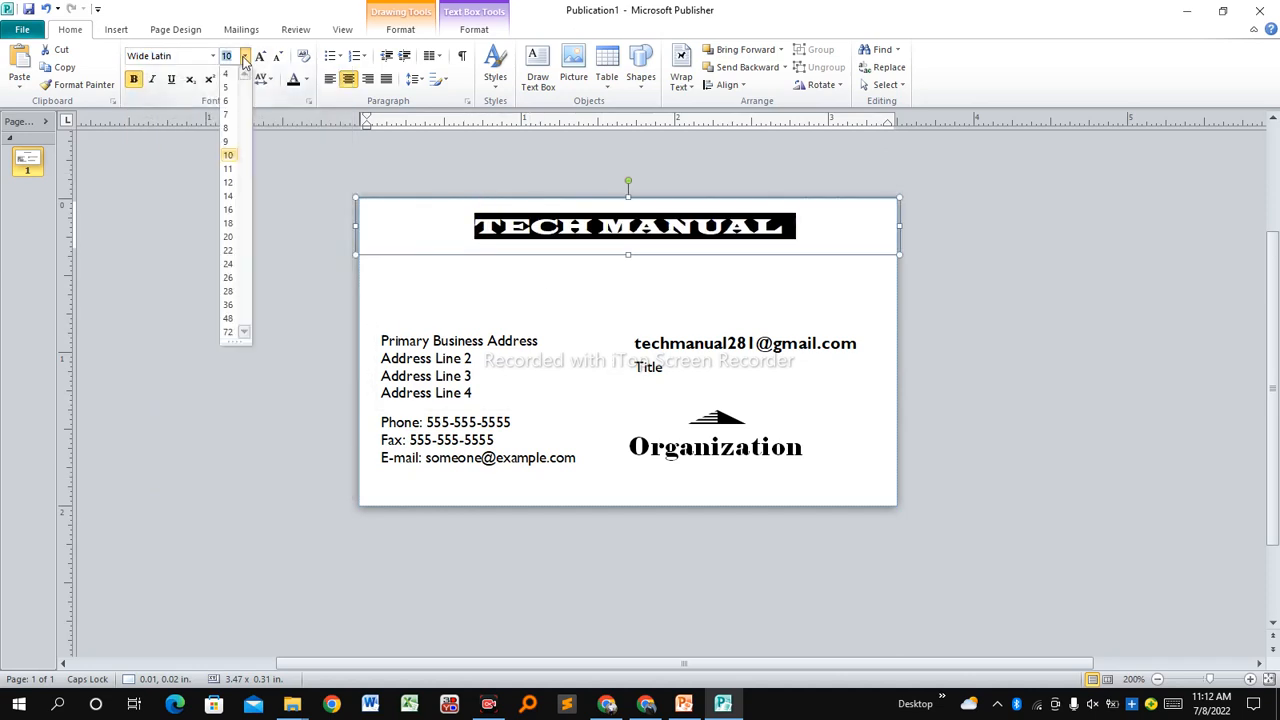
pyautogui.click(232, 213)
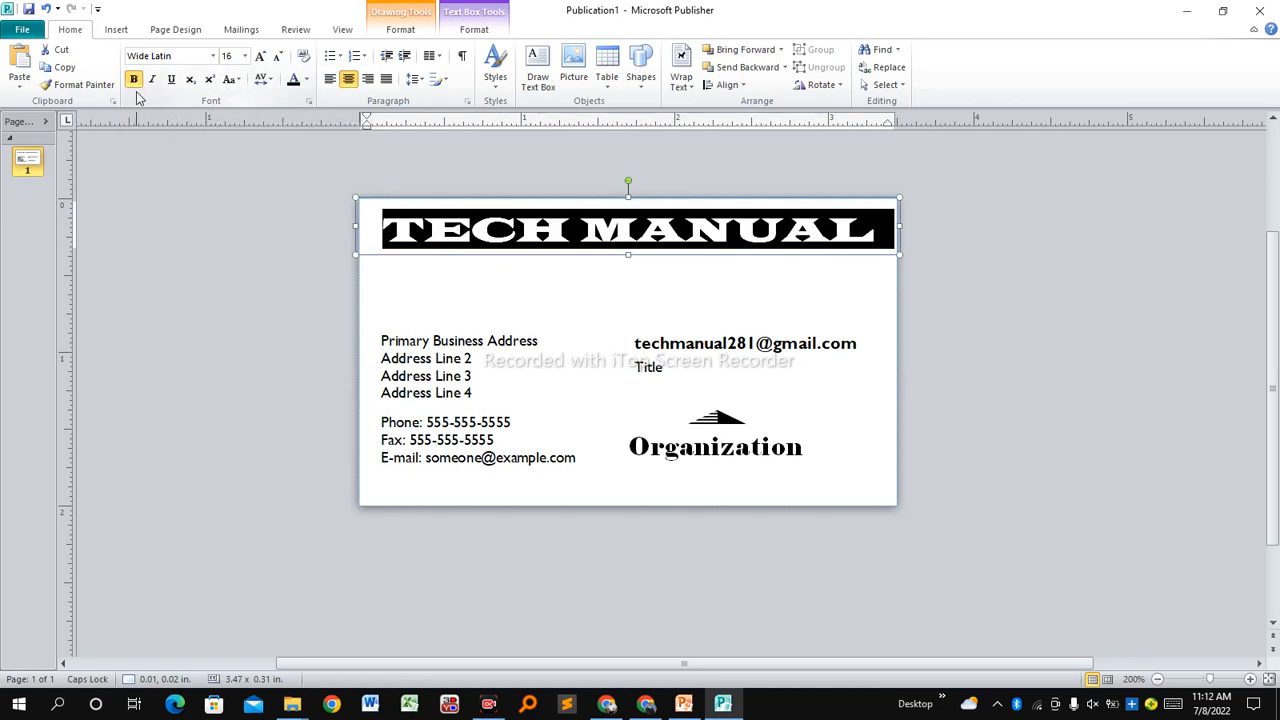
pyautogui.click(308, 81)
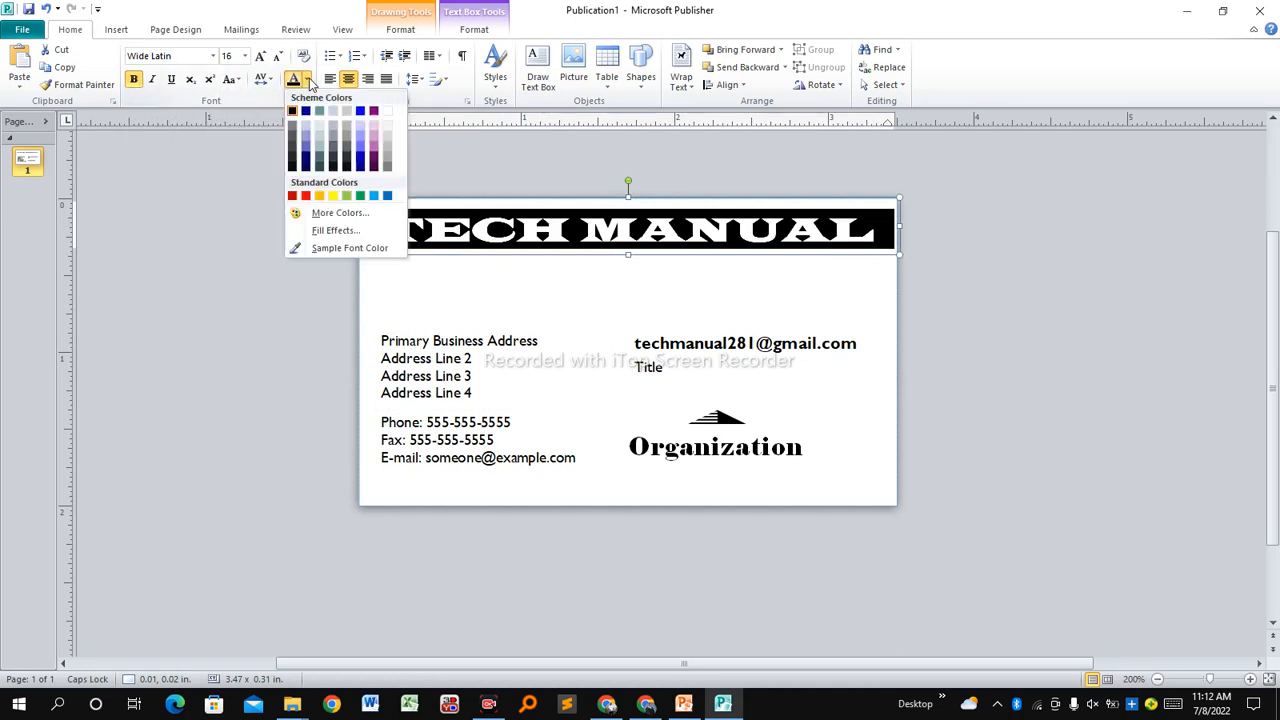
pyautogui.click(375, 197)
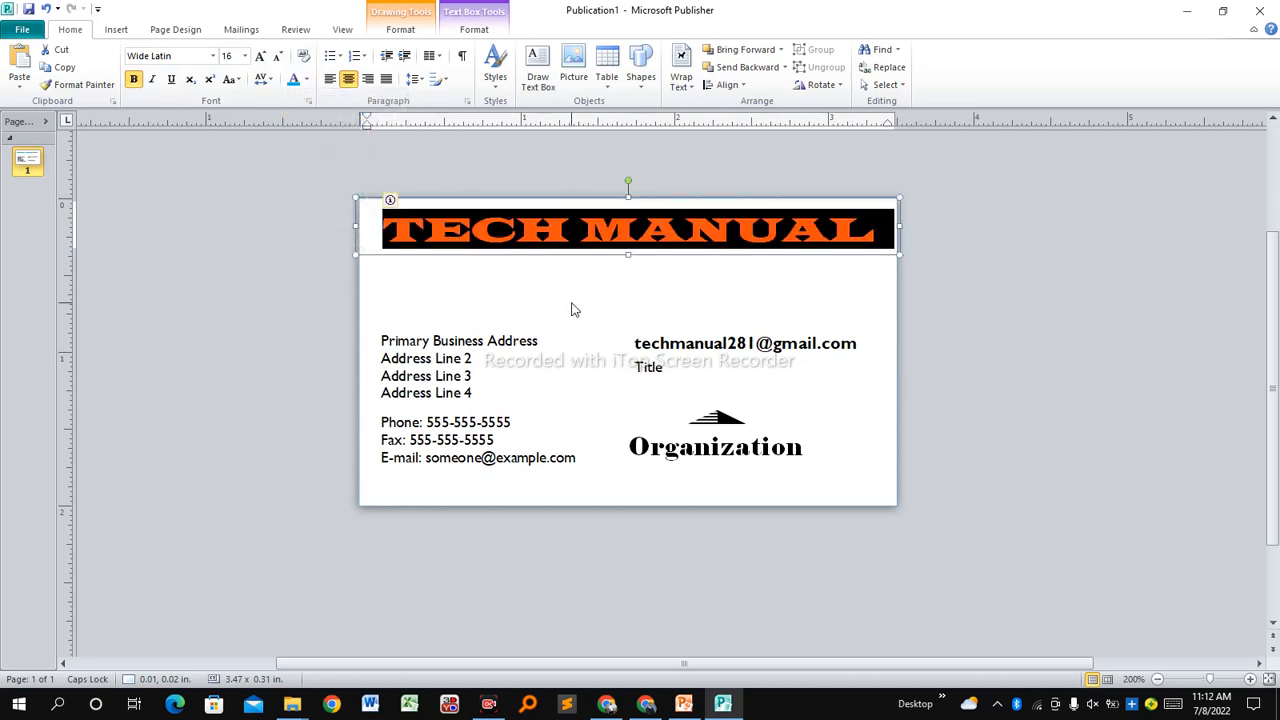
pyautogui.click(573, 310)
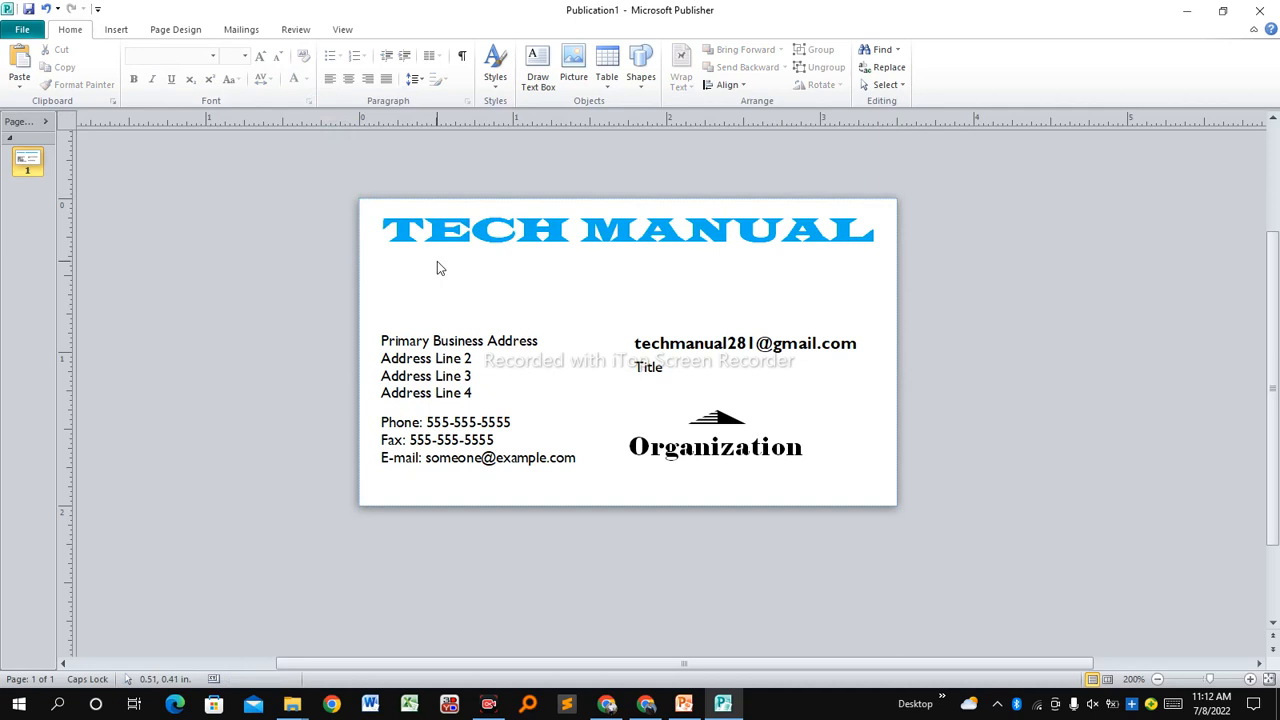
# Move the e-mail box up directly beneath TECH MANUAL and shorten it to one line.
pyautogui.click(693, 352)
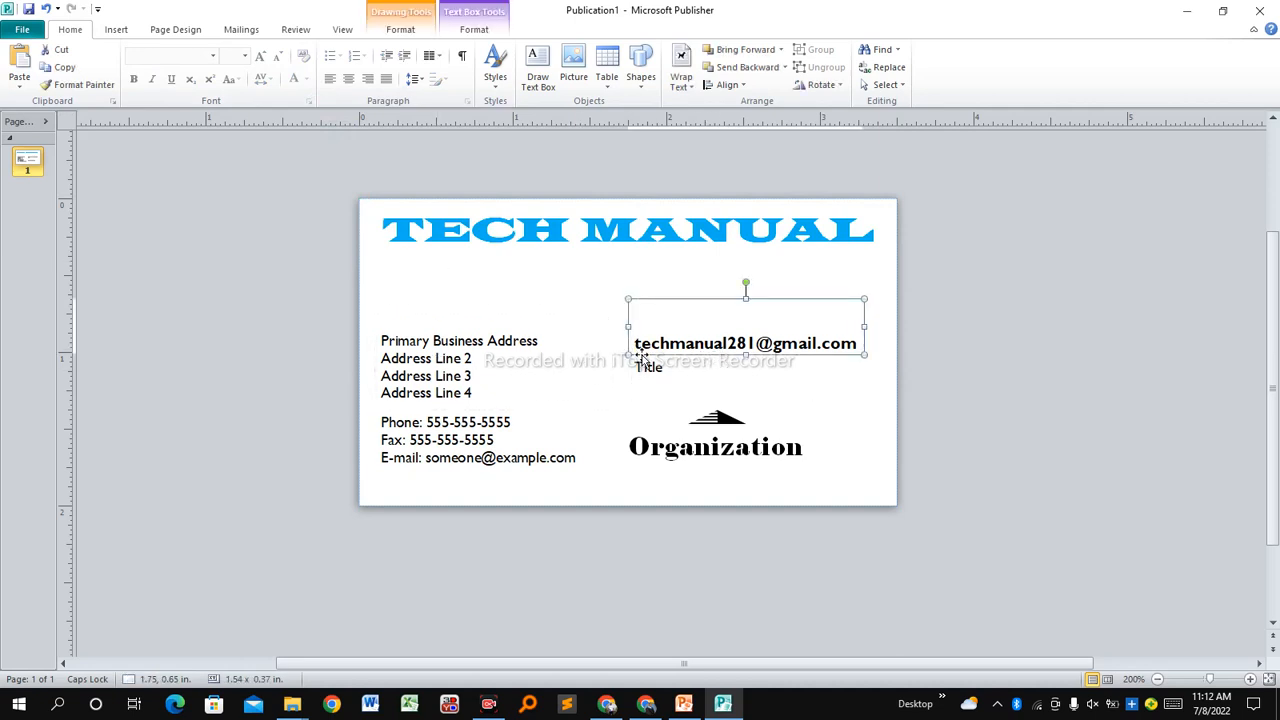
pyautogui.click(692, 298)
pyautogui.click(692, 338)
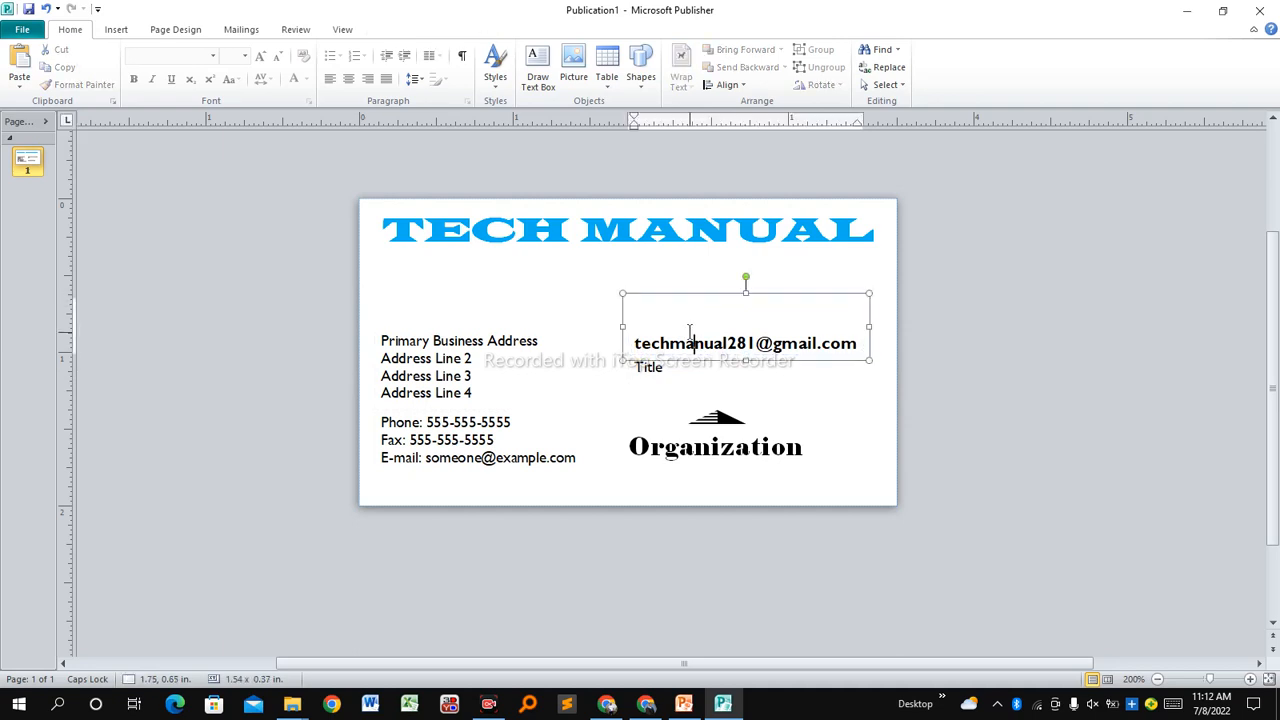
pyautogui.moveTo(678, 297); pyautogui.dragTo(677, 254)
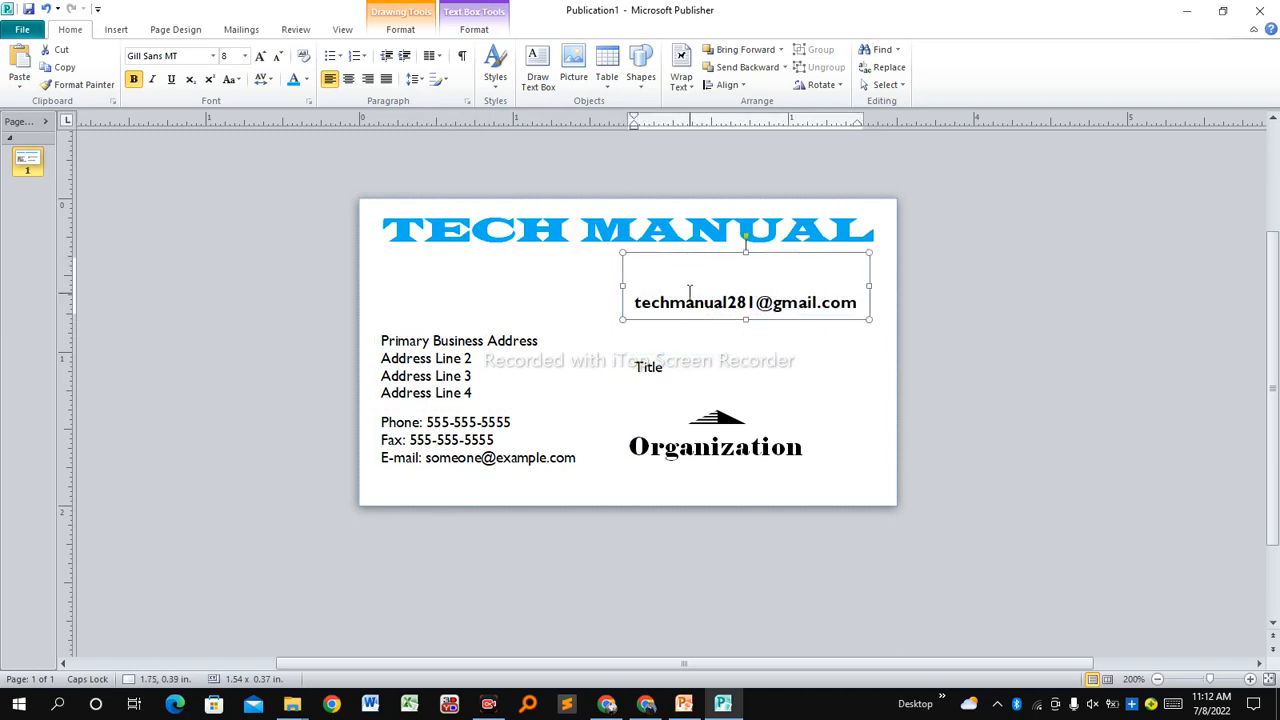
pyautogui.moveTo(747, 320); pyautogui.dragTo(751, 292)
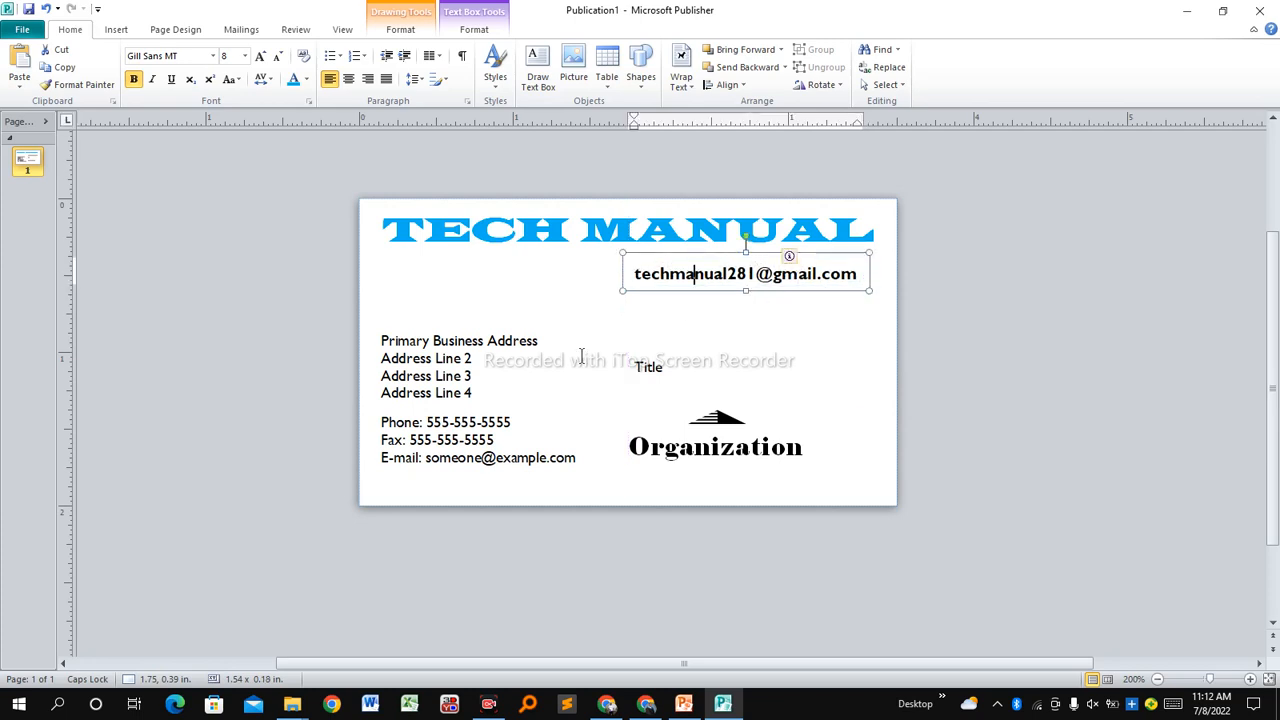
pyautogui.click(646, 364)
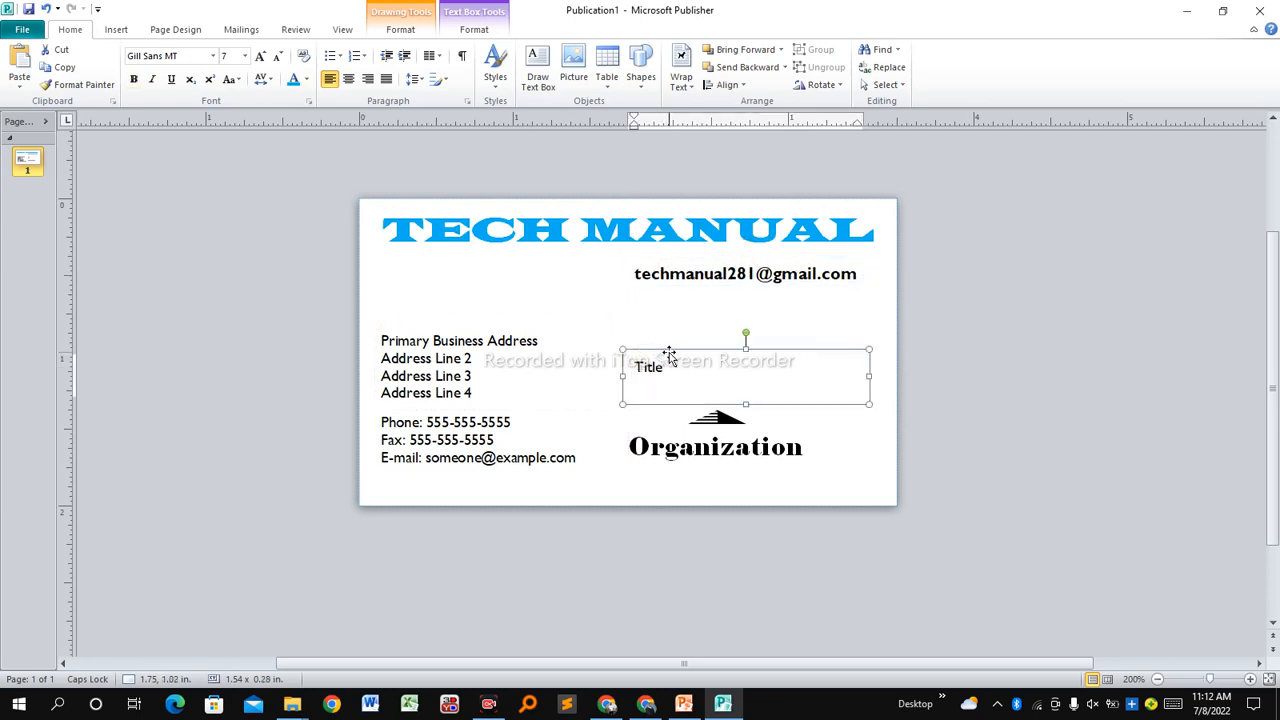
# Move the Title box up under the e-mail line and shrink it.
pyautogui.click(669, 354)
pyautogui.moveTo(669, 354); pyautogui.dragTo(693, 284)
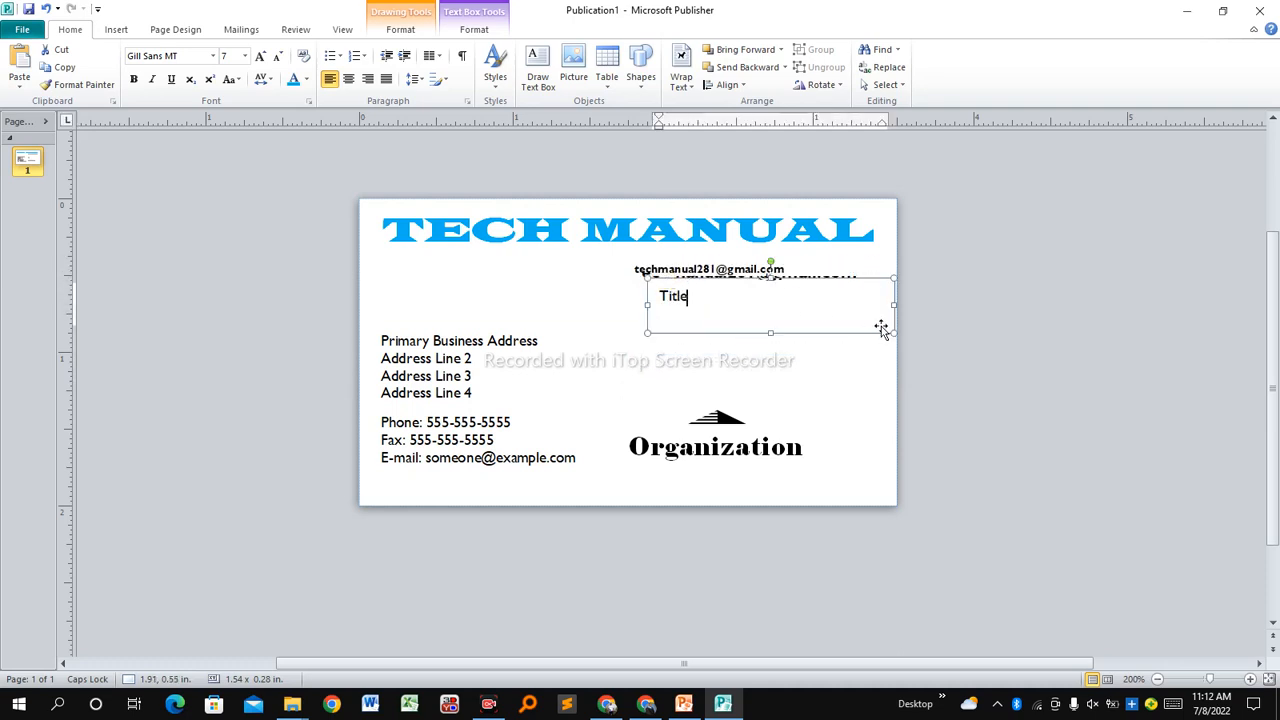
pyautogui.moveTo(889, 331); pyautogui.dragTo(659, 294)
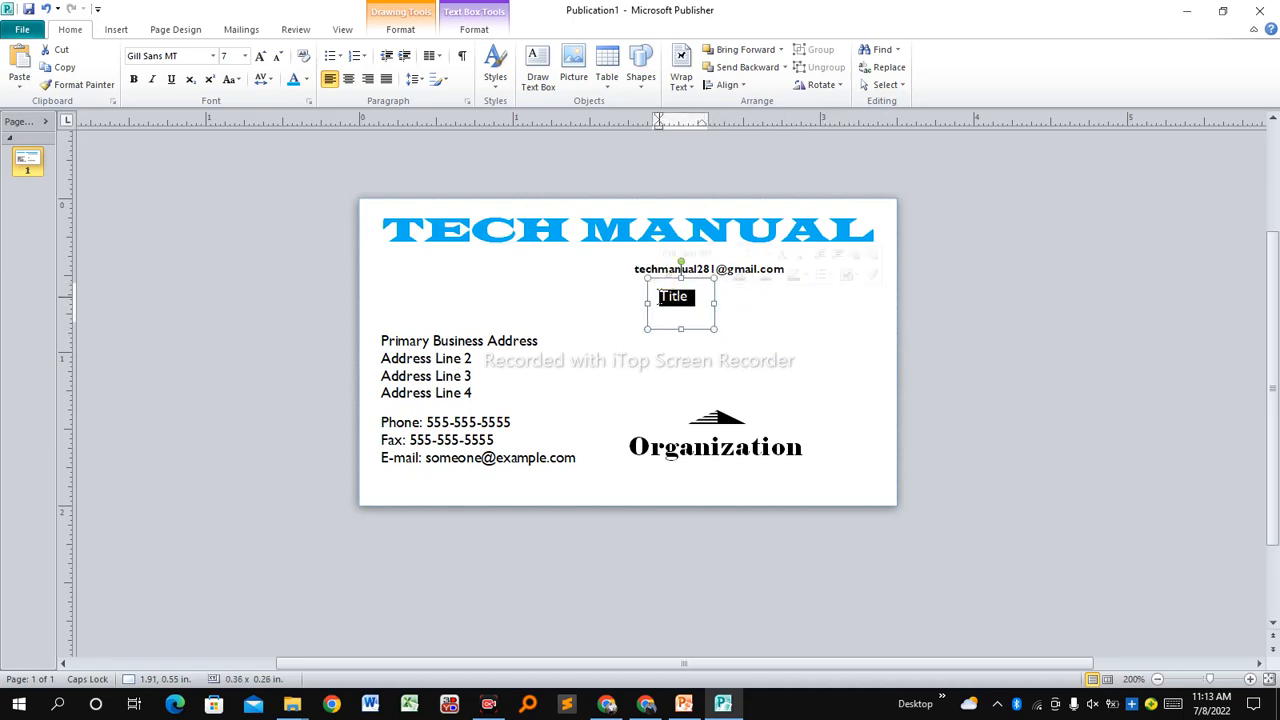
# Replace Title with bold CEO and make its box snug around the text.
pyautogui.write('CEO')
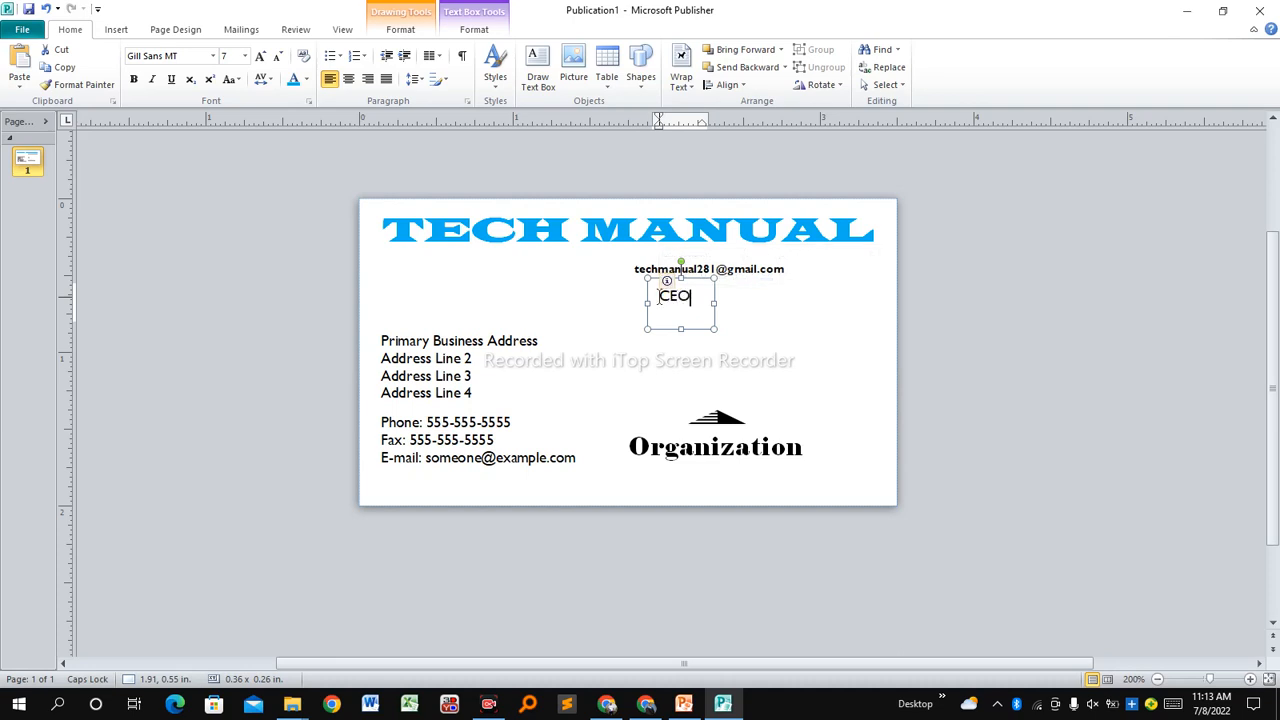
pyautogui.moveTo(699, 299); pyautogui.dragTo(658, 295)
pyautogui.click(137, 81)
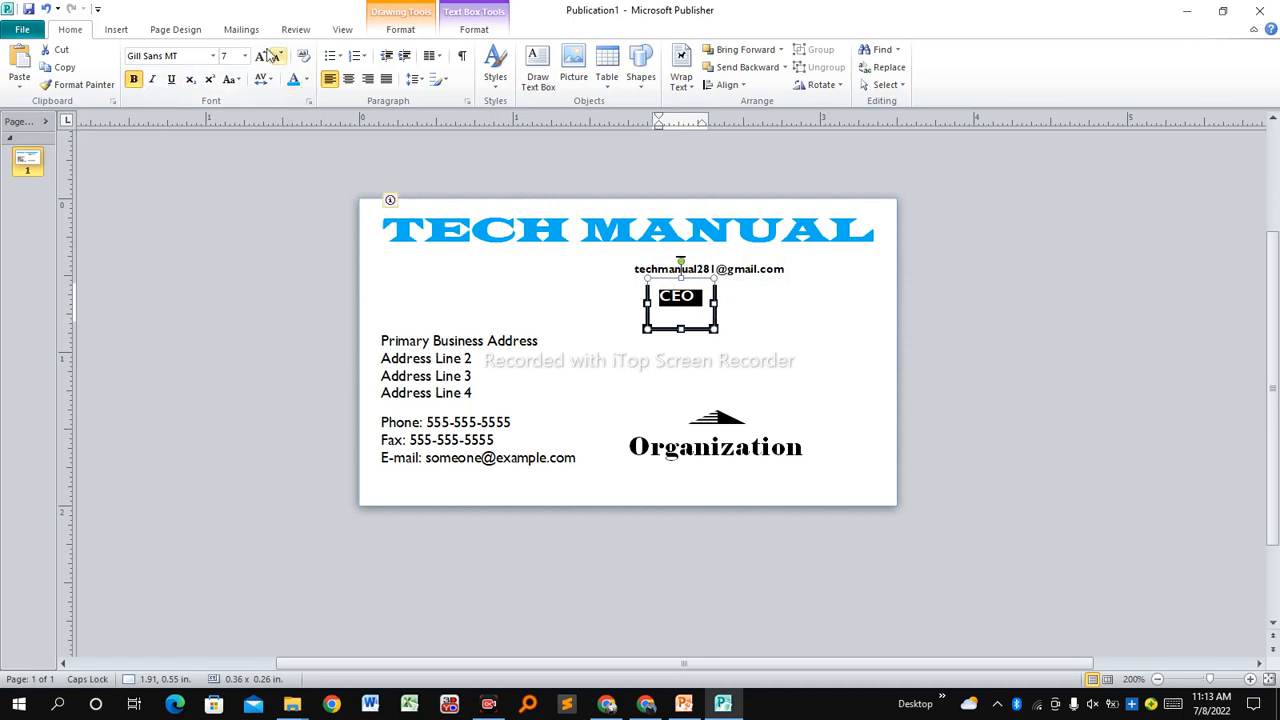
pyautogui.click(682, 374)
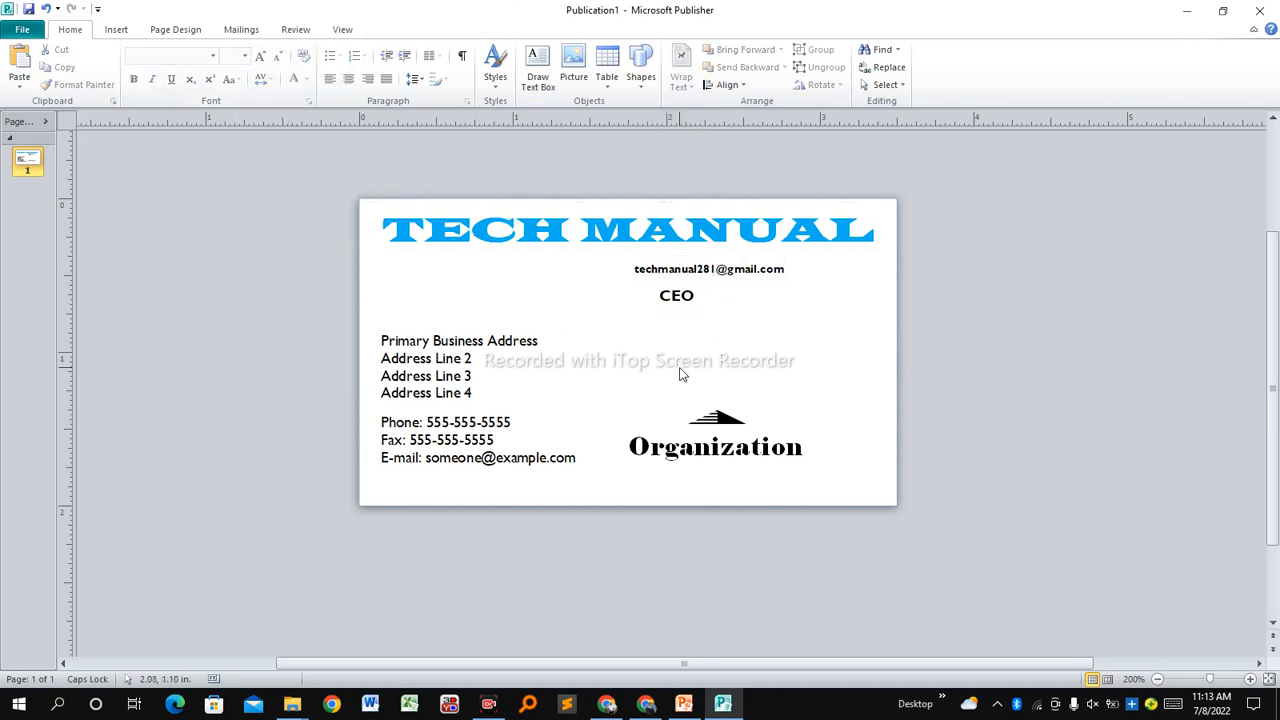
pyautogui.click(682, 296)
pyautogui.moveTo(682, 326); pyautogui.dragTo(682, 311)
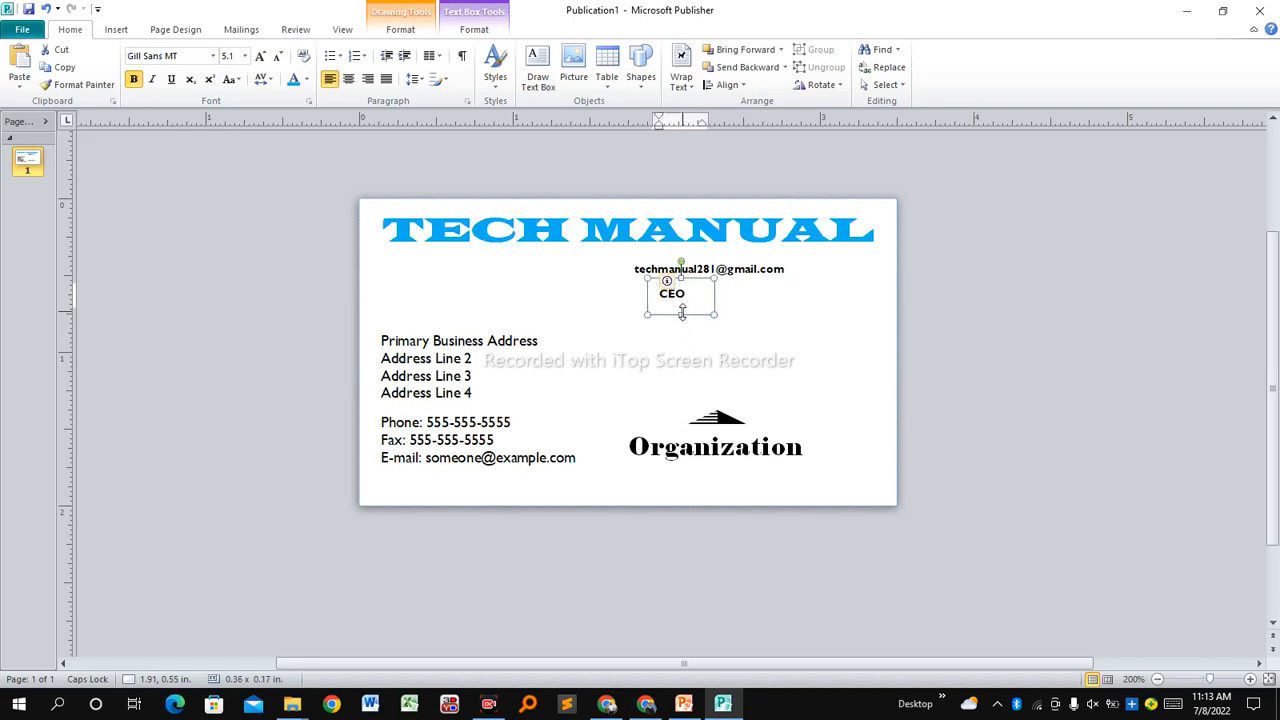
pyautogui.click(762, 317)
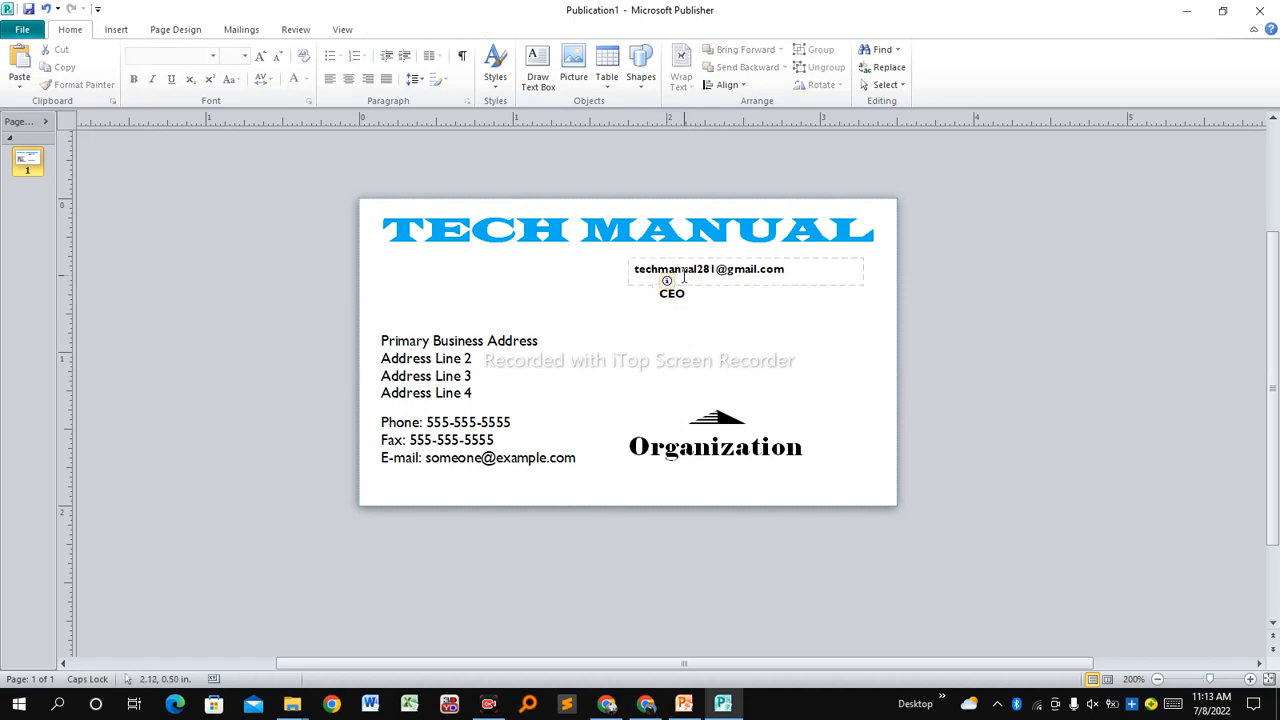
# Narrow the e-mail box and replace its text with the person's name in capitals.
pyautogui.click(683, 270)
pyautogui.moveTo(866, 291); pyautogui.dragTo(675, 271)
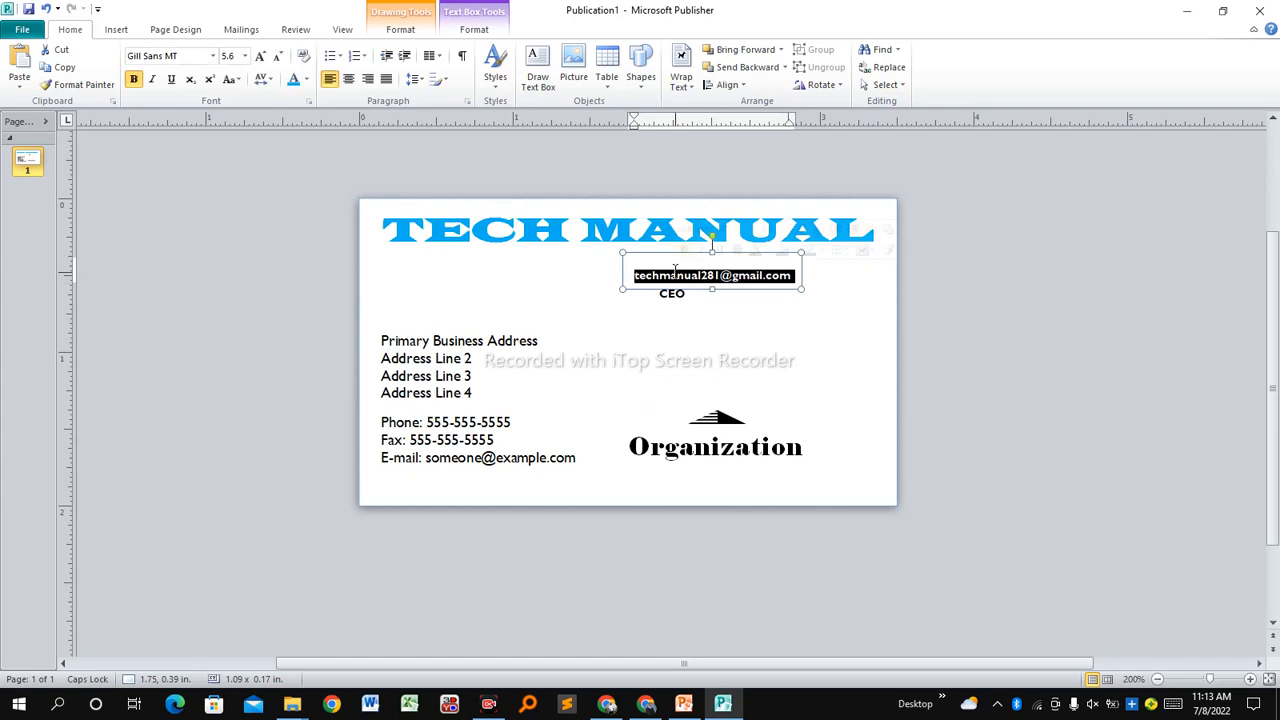
pyautogui.write('MR')
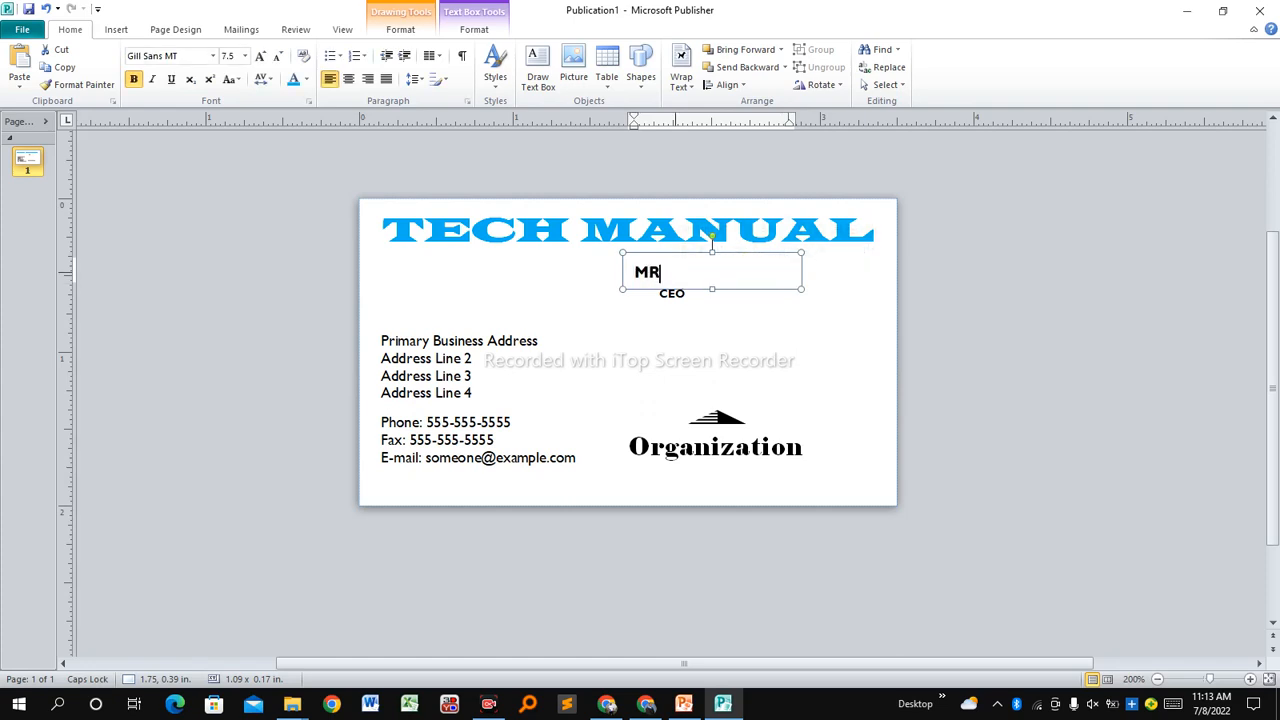
pyautogui.write('. ')
pyautogui.write('DA')
pyautogui.write('NIAL')
pyautogui.press('BackSpace')
pyautogui.press('BackSpace')
pyautogui.write('EL')
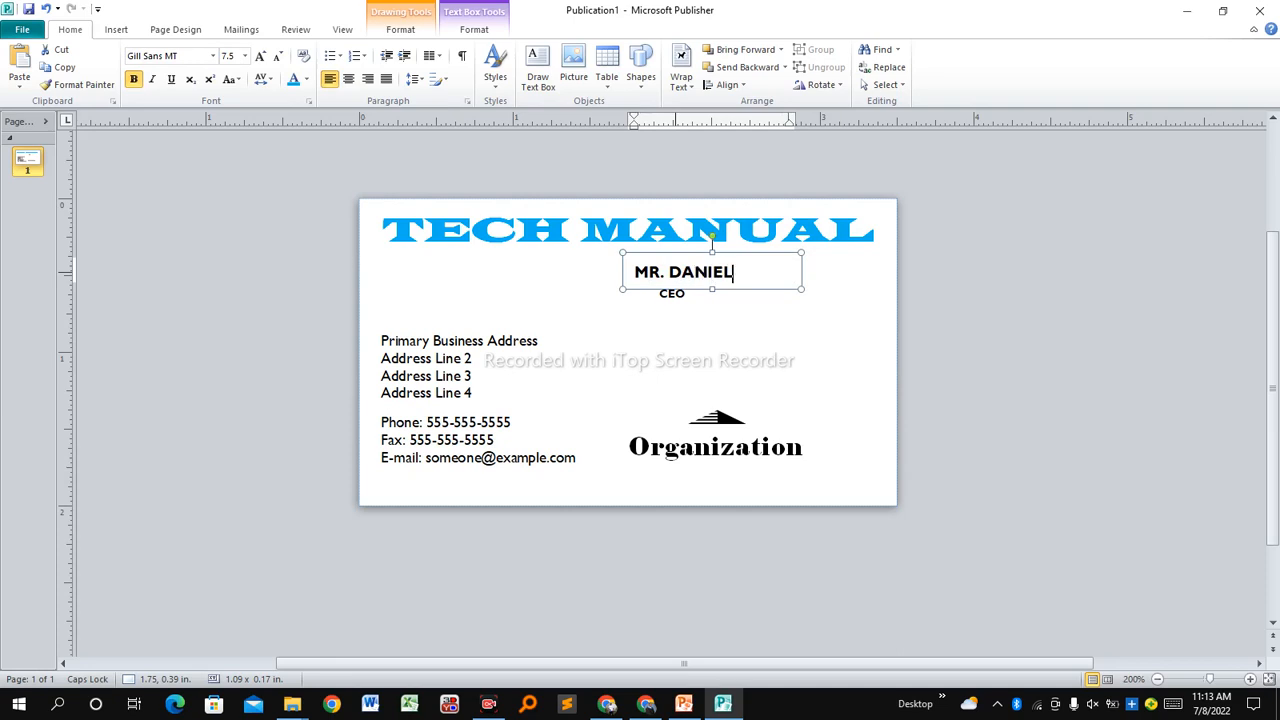
pyautogui.click(733, 335)
# Shrink the CEO box and set CEO to font size 6.
pyautogui.click(667, 283)
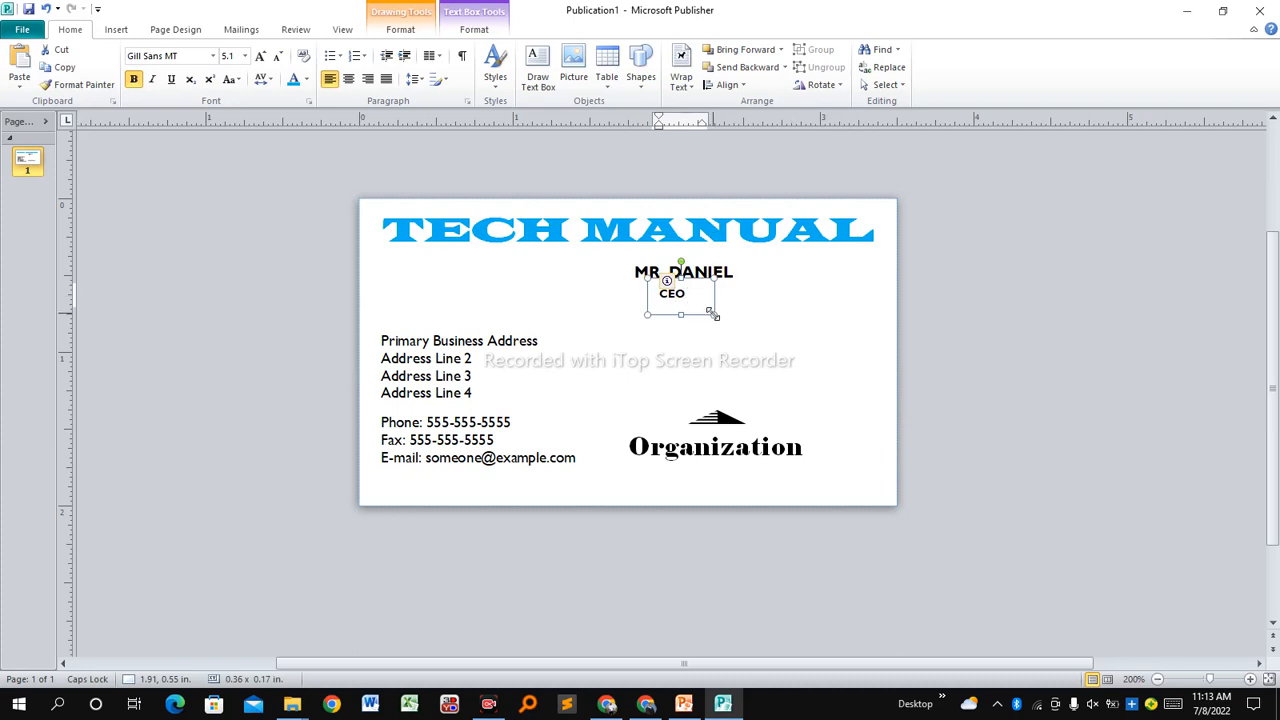
pyautogui.moveTo(707, 308); pyautogui.dragTo(658, 295)
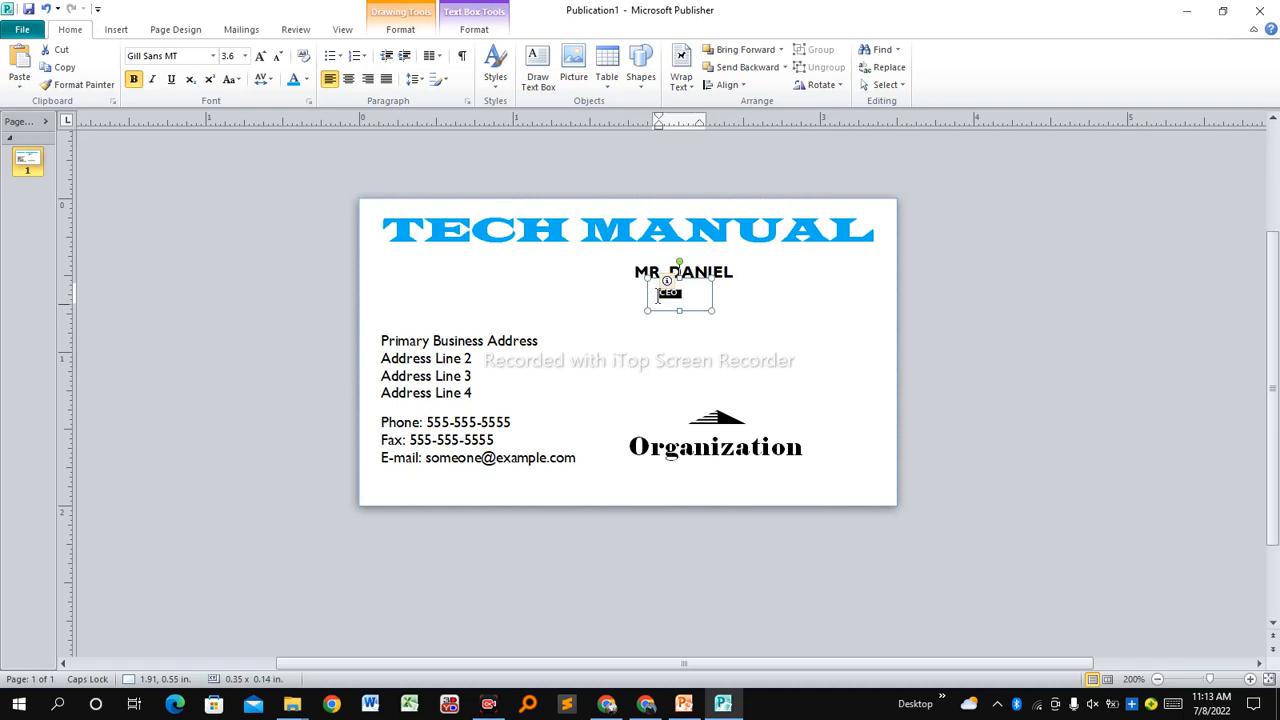
pyautogui.click(245, 56)
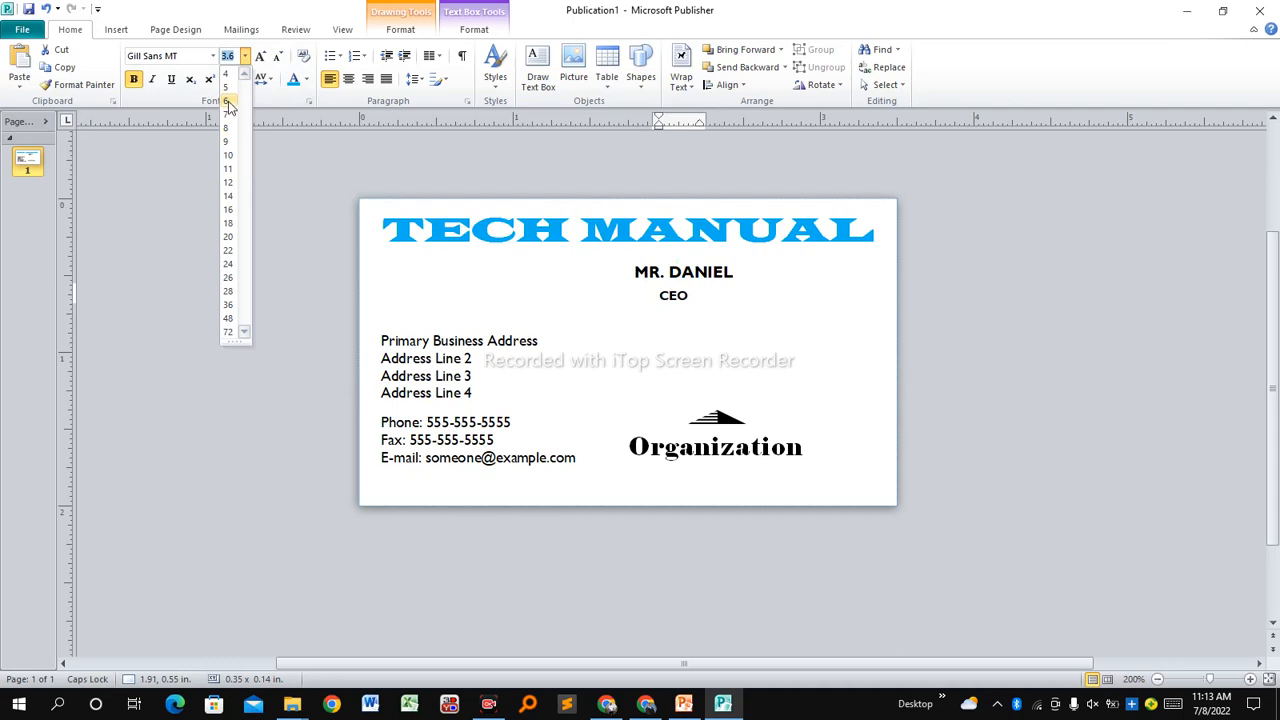
pyautogui.click(228, 102)
pyautogui.click(813, 322)
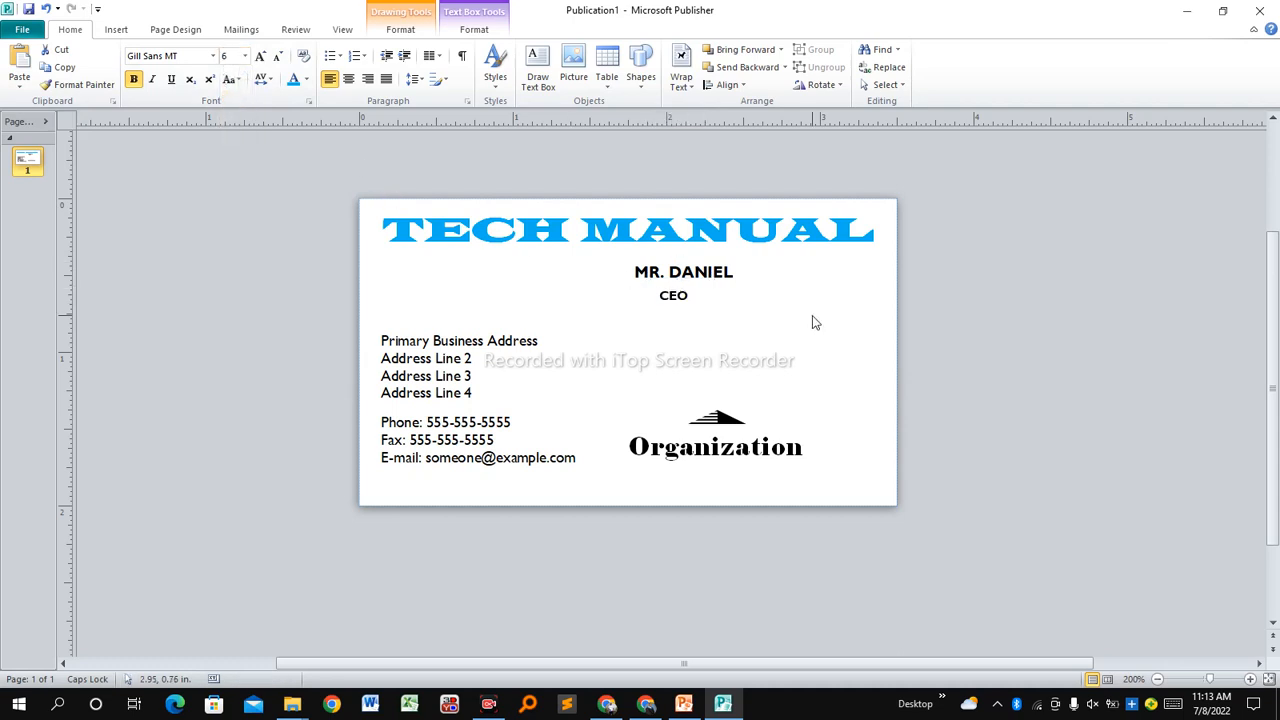
# Shift the name and CEO lines right together.
pyautogui.click(664, 295)
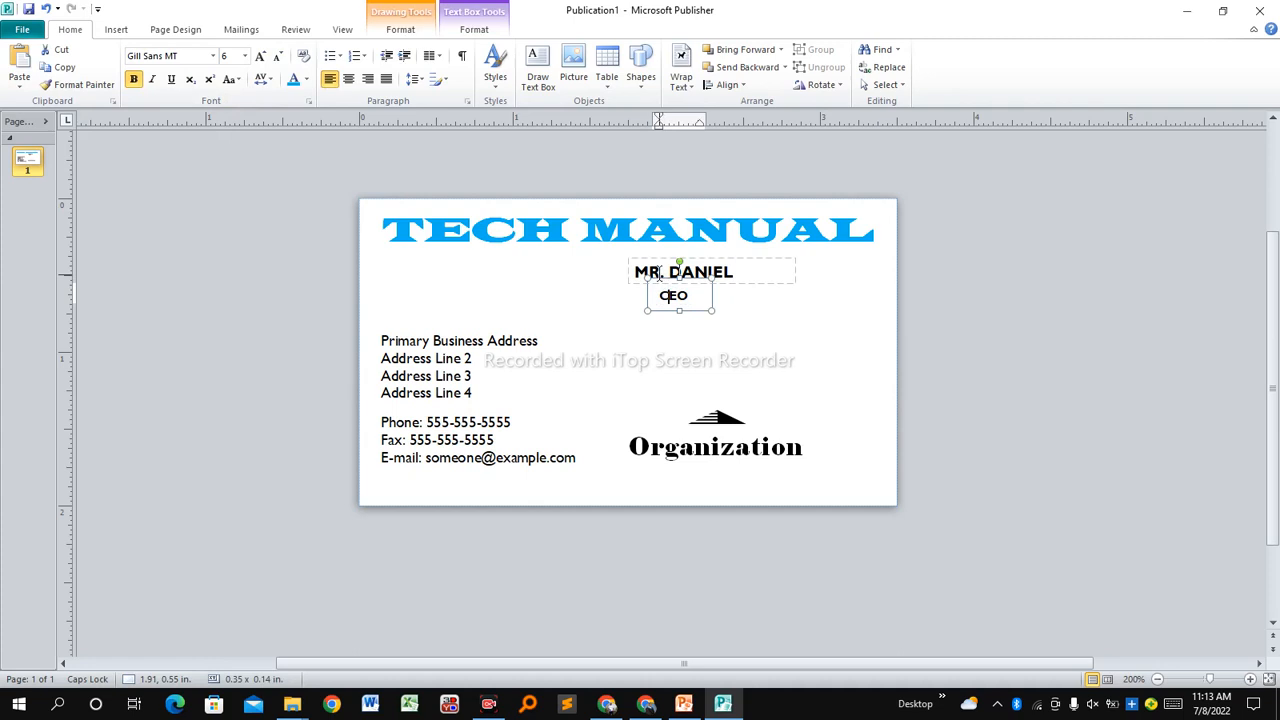
pyautogui.keyDown('shift'); pyautogui.click(654, 272); pyautogui.keyUp('shift')
pyautogui.press('Right')
pyautogui.press('Right')
pyautogui.press('Right')
pyautogui.press('Right')
pyautogui.press('Right')
pyautogui.press('Right')
pyautogui.press('Right')
pyautogui.press('Right')
pyautogui.press('Right')
pyautogui.press('Right')
pyautogui.press('Right')
pyautogui.press('Right')
pyautogui.press('Right')
pyautogui.press('Right')
pyautogui.press('Right')
pyautogui.press('Right')
pyautogui.press('Right')
pyautogui.press('Right')
pyautogui.press('Right')
pyautogui.press('Right')
pyautogui.press('Right')
pyautogui.press('Right')
pyautogui.press('Right')
pyautogui.press('Right')
pyautogui.press('Right')
pyautogui.press('Right')
pyautogui.press('Right')
pyautogui.press('Right')
pyautogui.press('Right')
# Delete the logo and Organization group from the card.
pyautogui.click(919, 464)
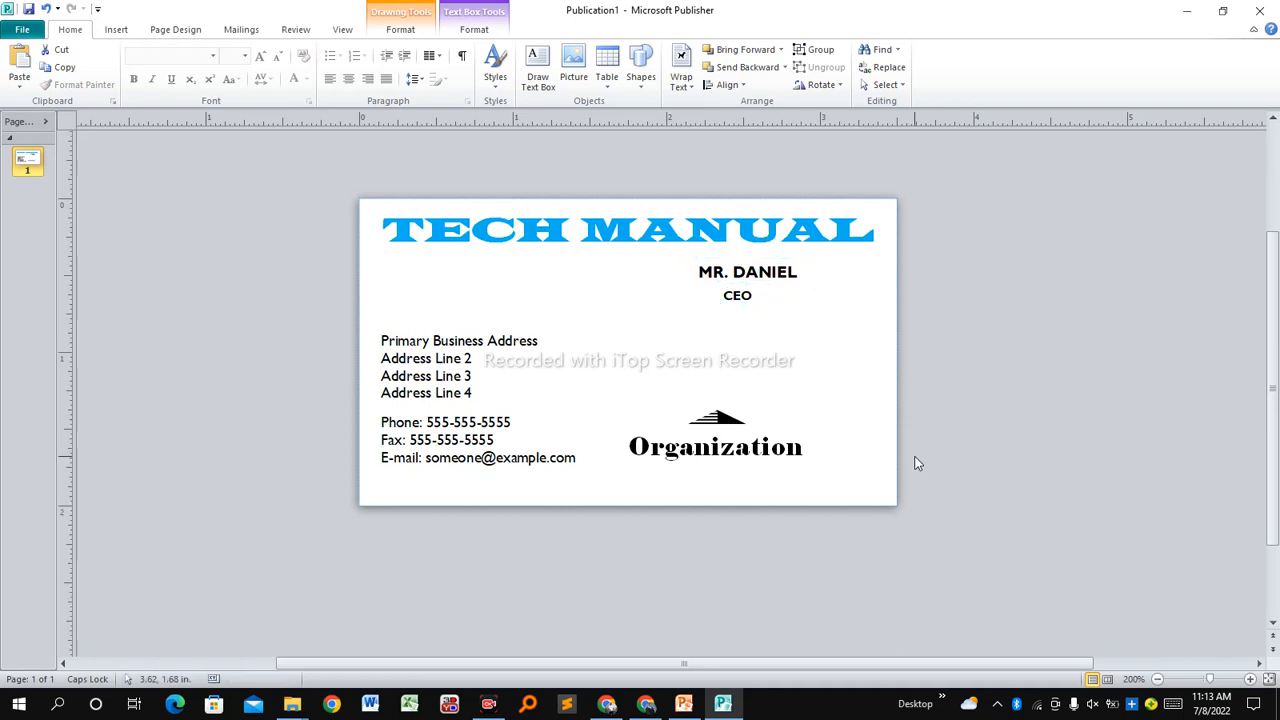
pyautogui.click(720, 424)
pyautogui.moveTo(740, 401); pyautogui.dragTo(1026, 257)
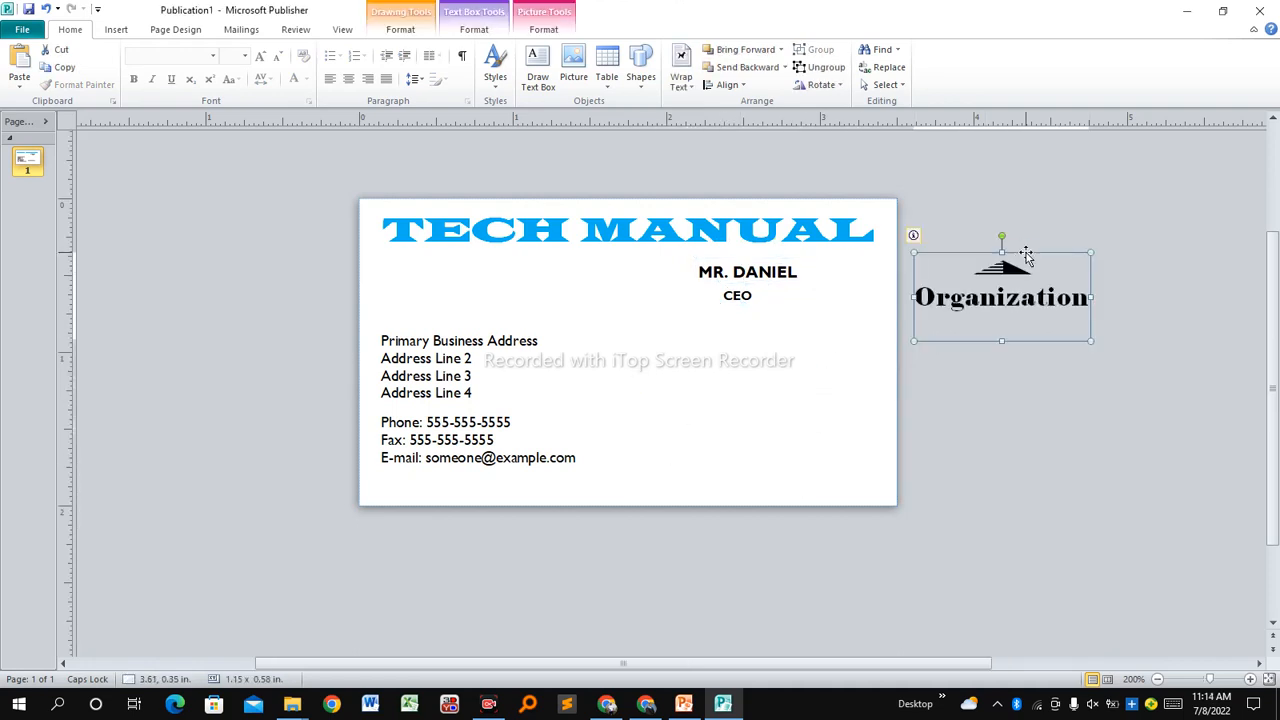
pyautogui.press('Delete')
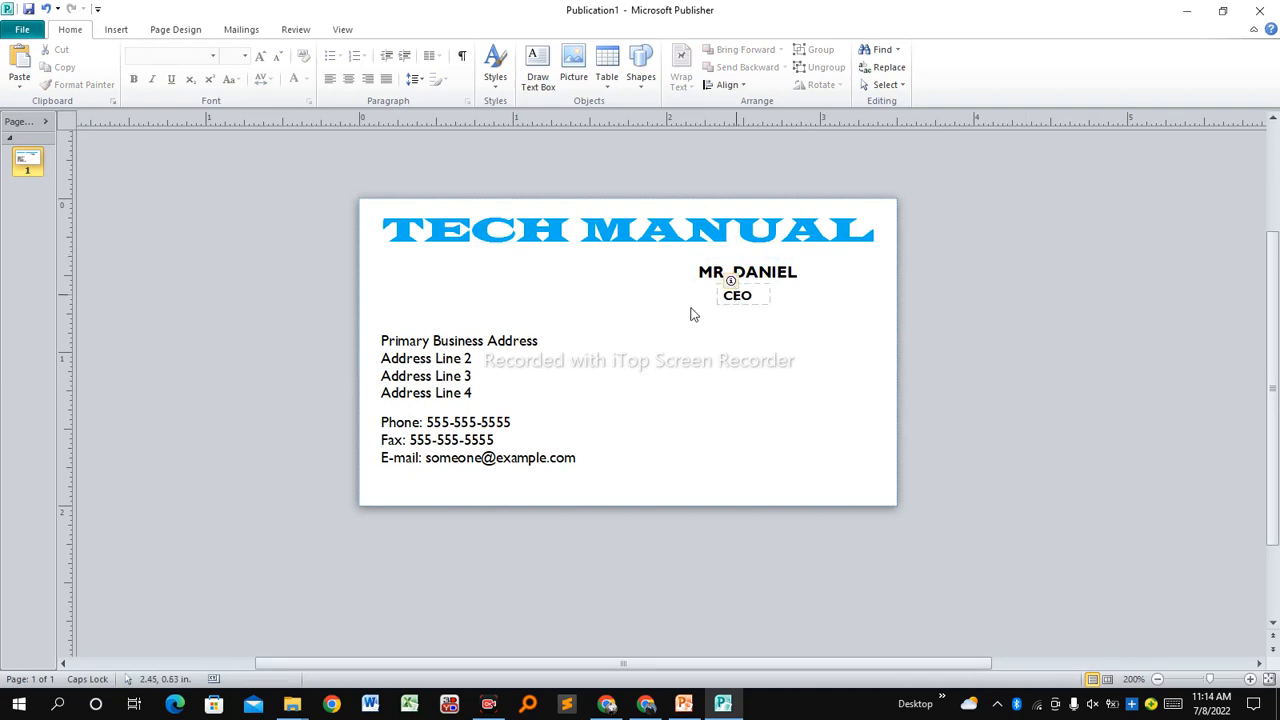
# Move the phone, fax and e-mail block up beside the address lines.
pyautogui.click(492, 410)
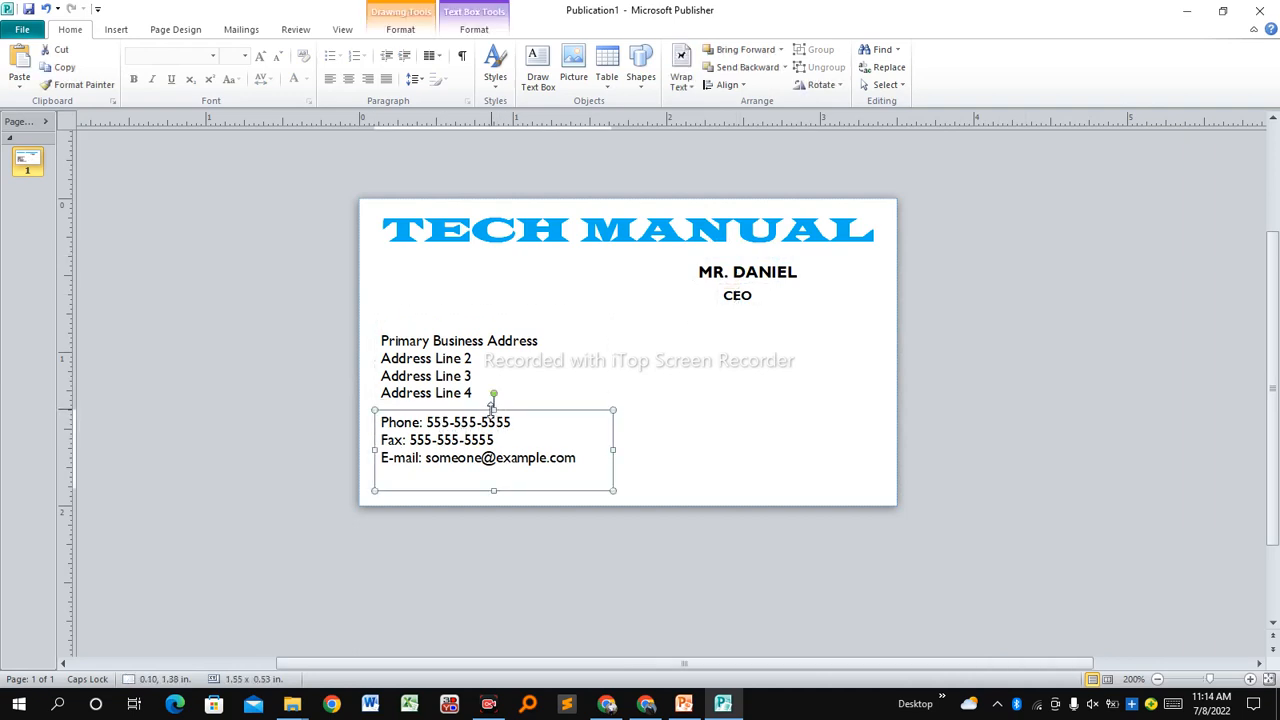
pyautogui.click(442, 345)
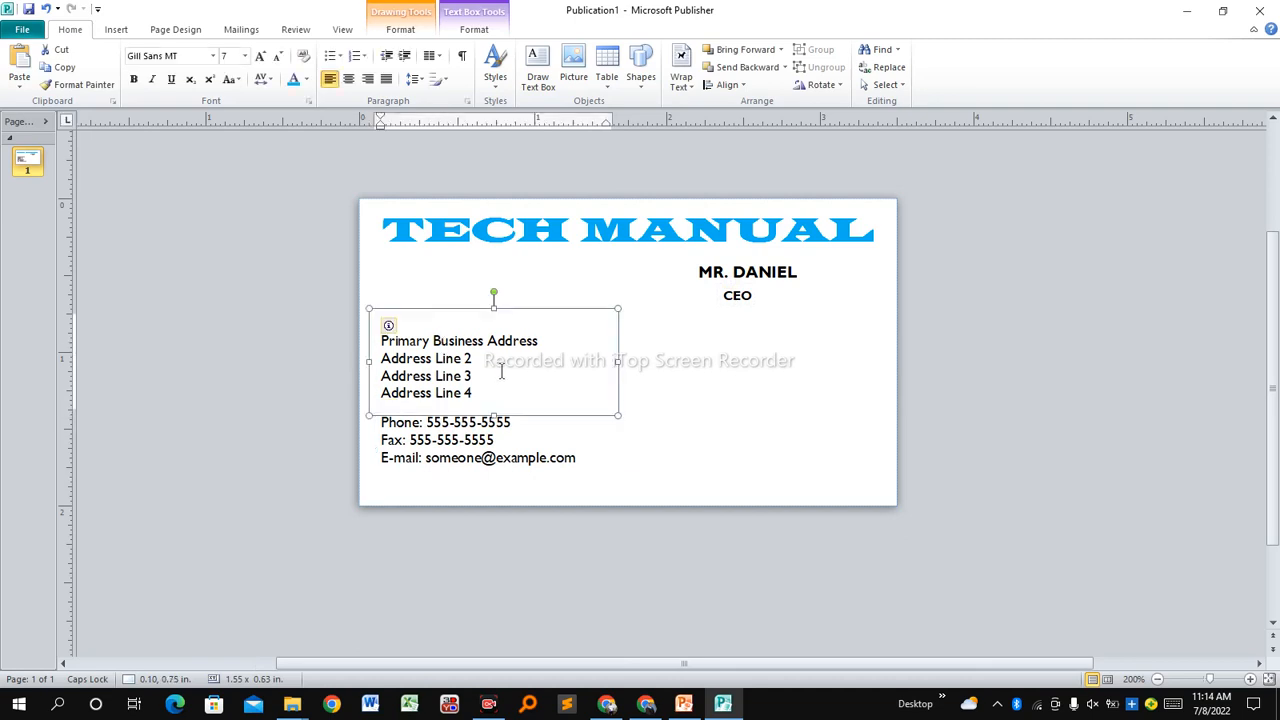
pyautogui.click(496, 459)
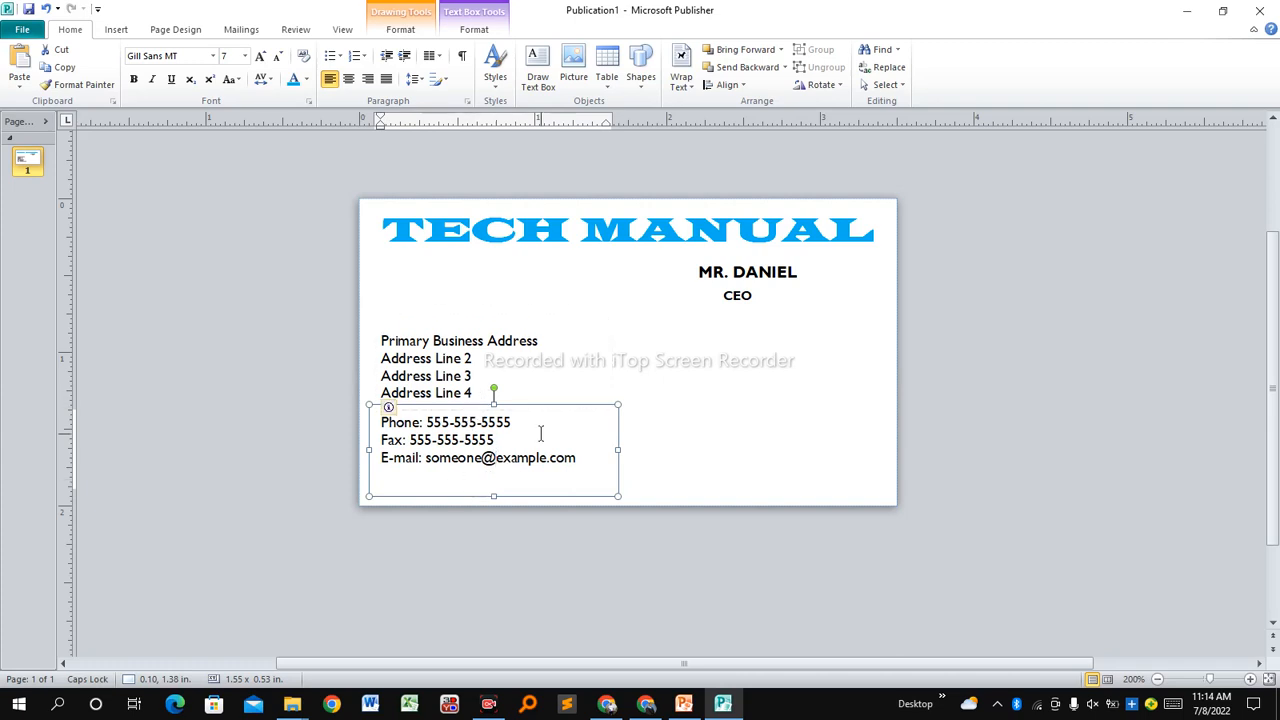
pyautogui.moveTo(533, 405); pyautogui.dragTo(809, 325)
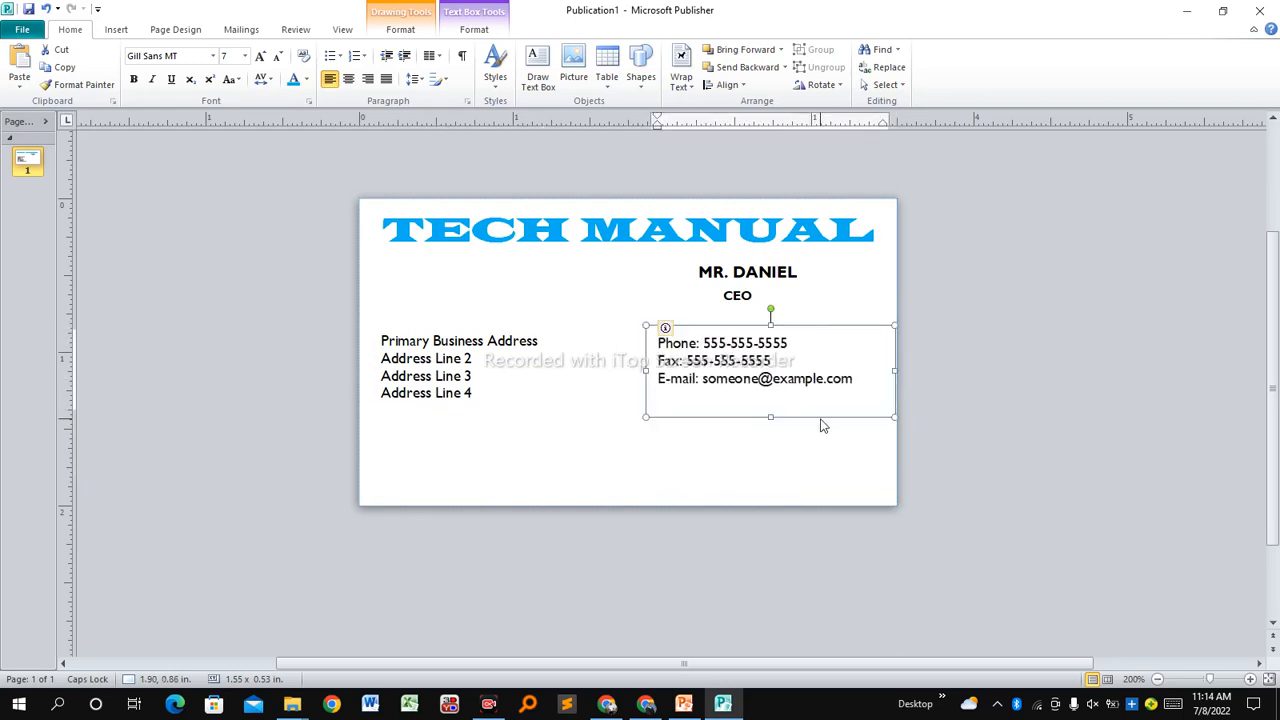
pyautogui.click(472, 362)
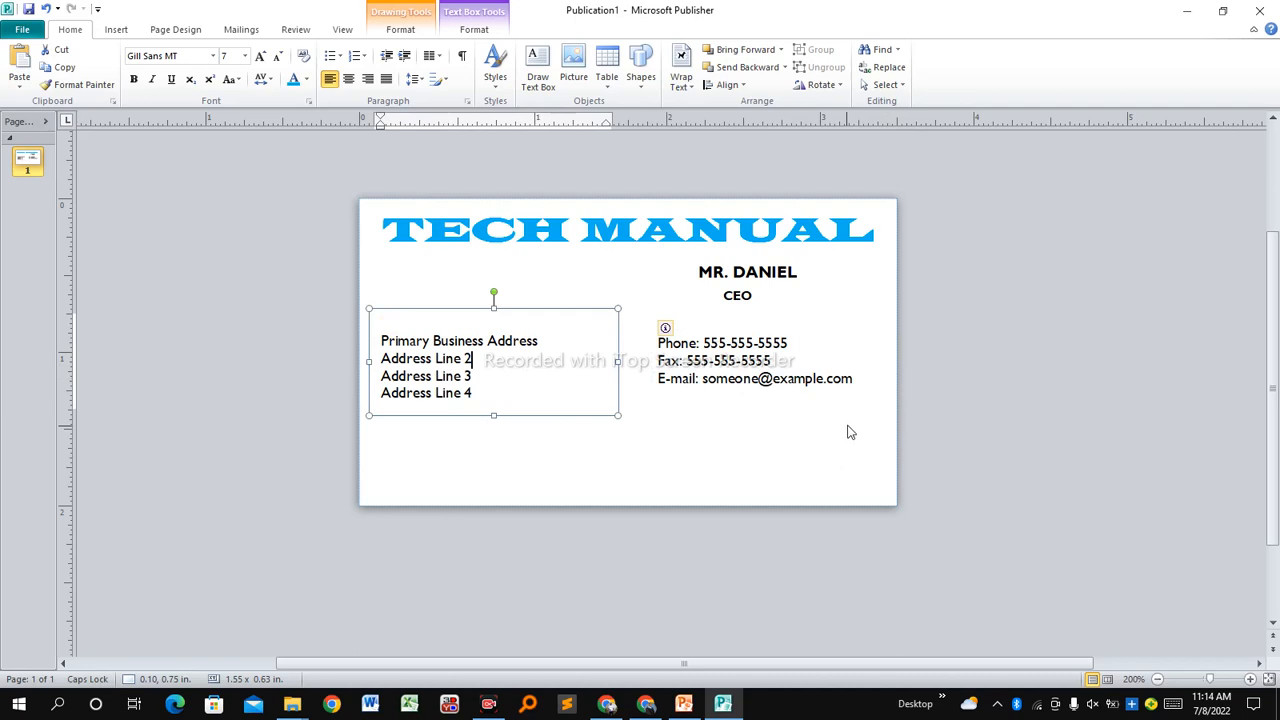
pyautogui.moveTo(854, 380); pyautogui.dragTo(678, 360)
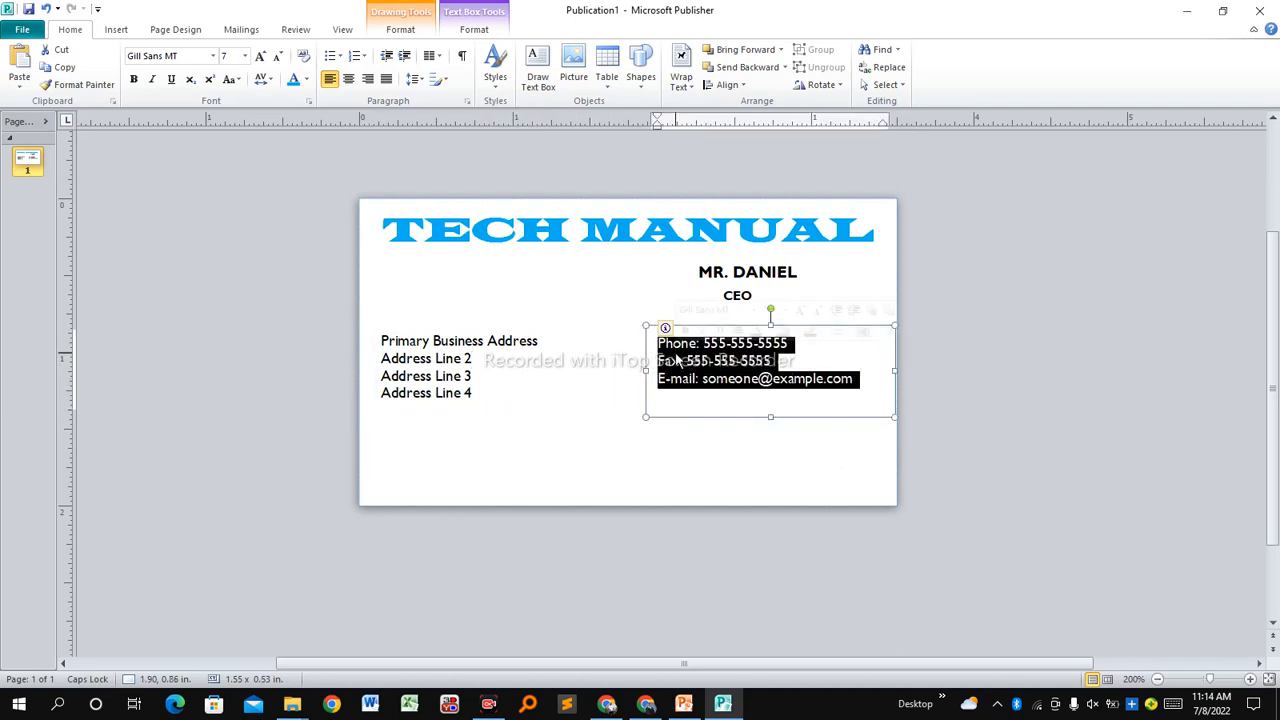
# Replace the contact text with a 'Phone:' line and start a new line below it.
pyautogui.write('P')
pyautogui.press('capslock')
pyautogui.write('hone')
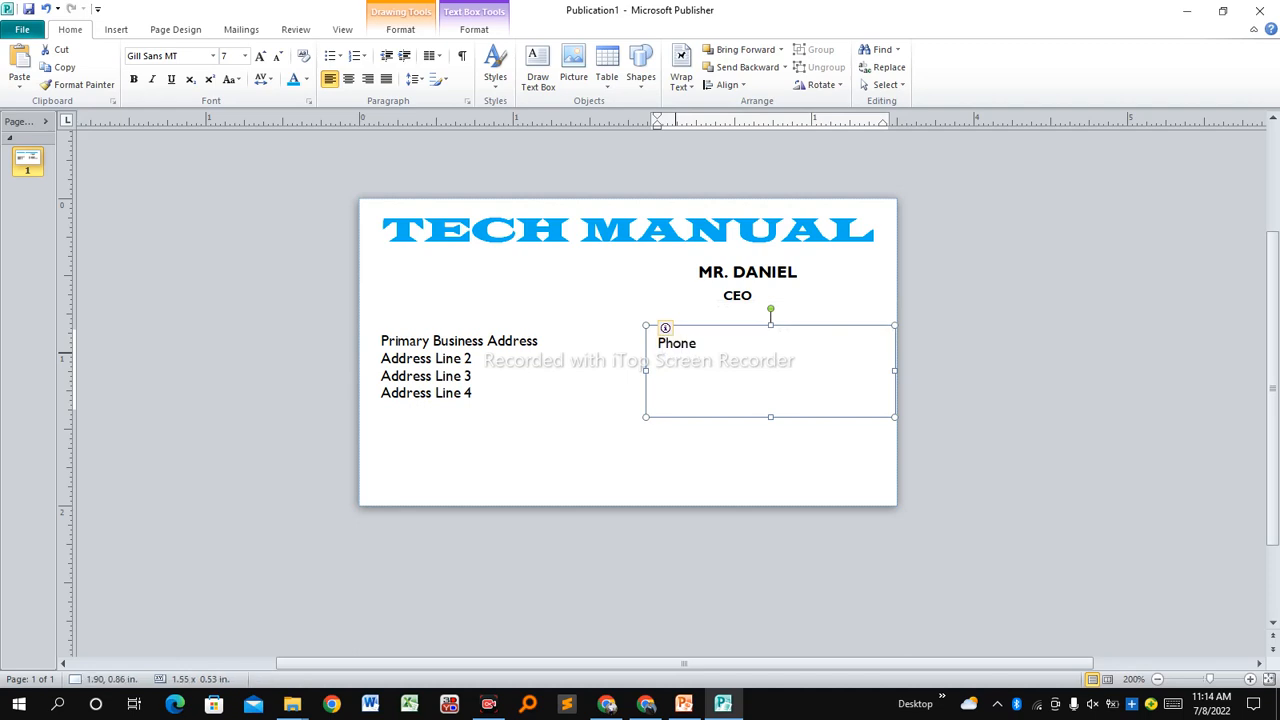
pyautogui.write(':')
pyautogui.press('Return')
pyautogui.write('Ema')
pyautogui.hotkey('ctrl', 'a')
pyautogui.press('BackSpace')
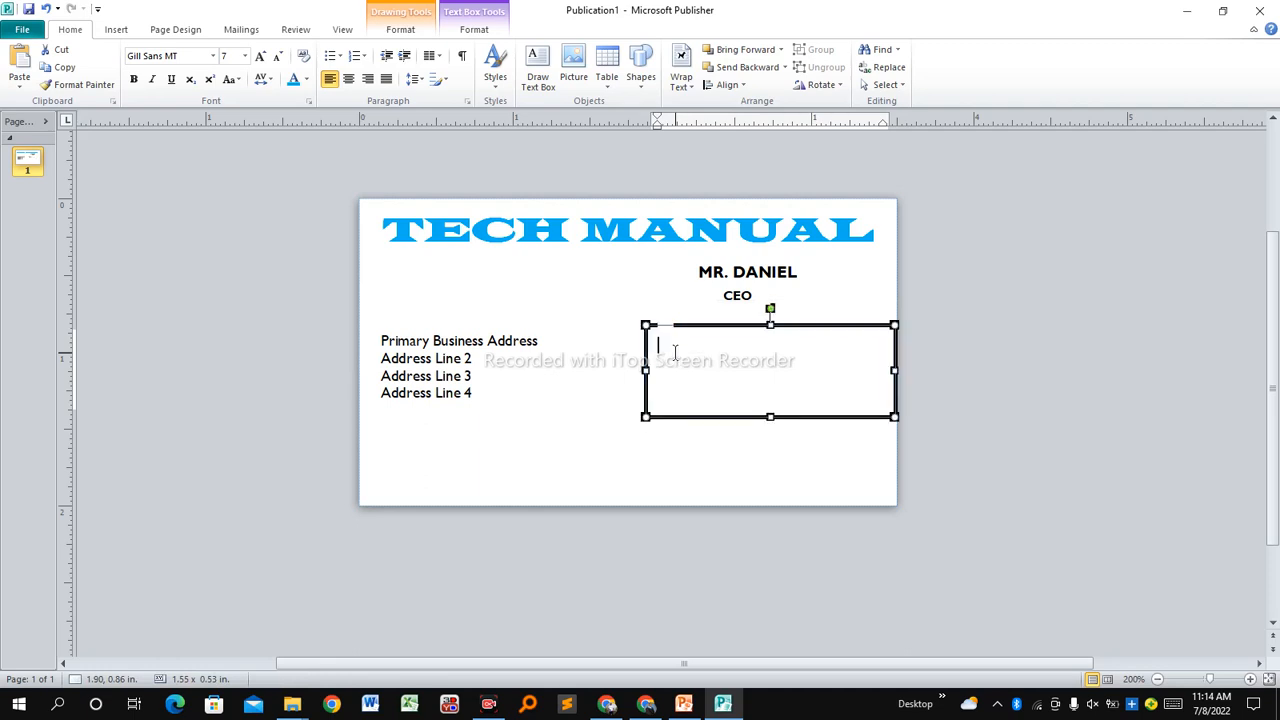
pyautogui.write('P')
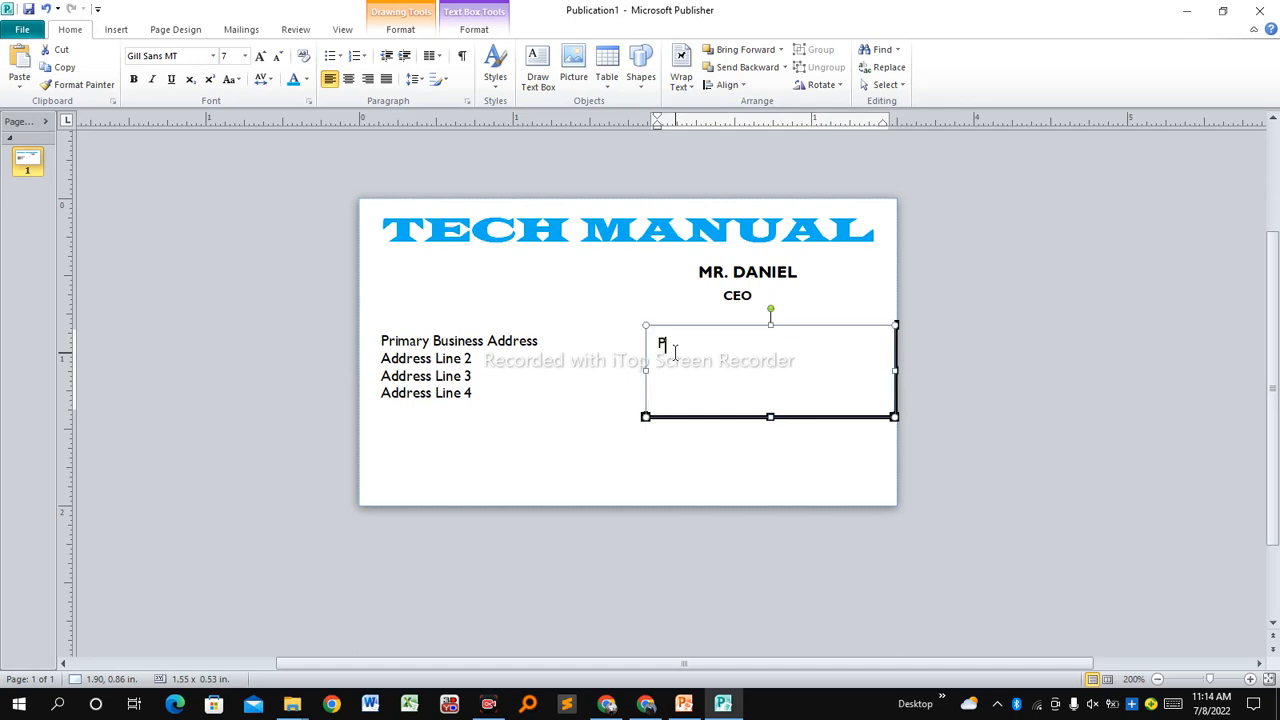
pyautogui.write('hone')
pyautogui.press('Return')
# Add 'WhatsApp:' and 'Email:' on the next two lines.
pyautogui.click(711, 471)
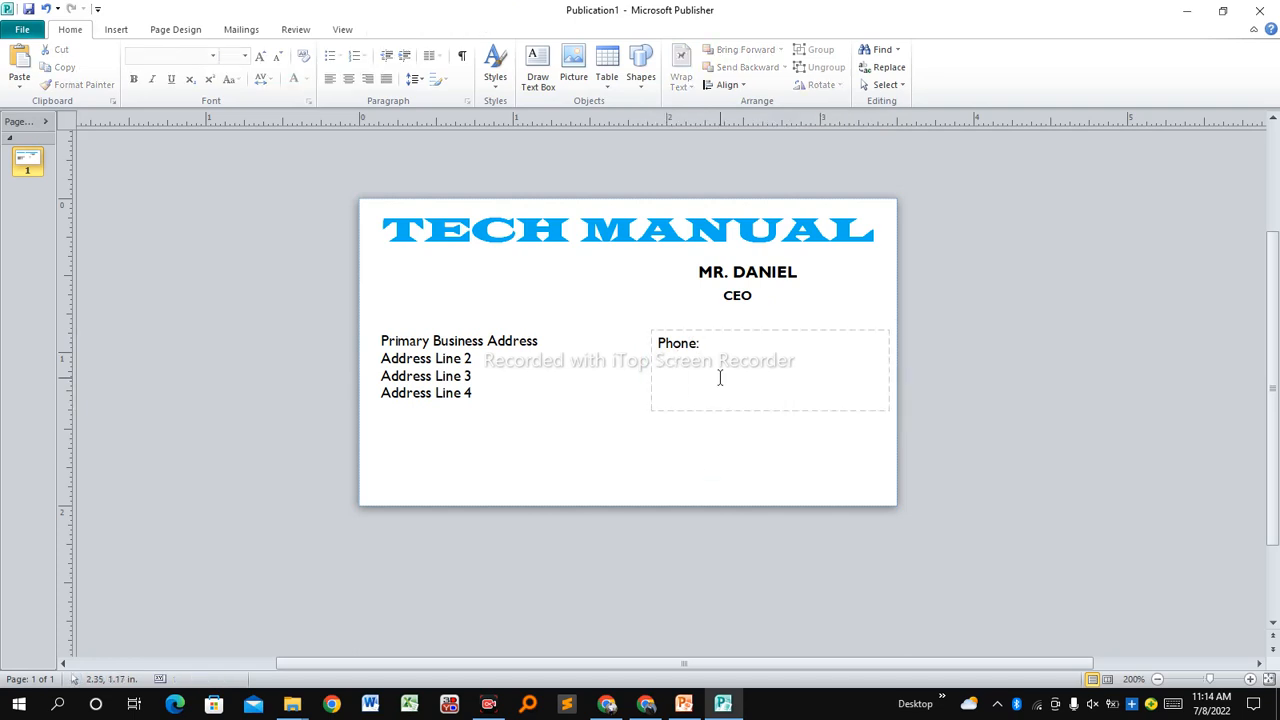
pyautogui.click(720, 375)
pyautogui.write('W')
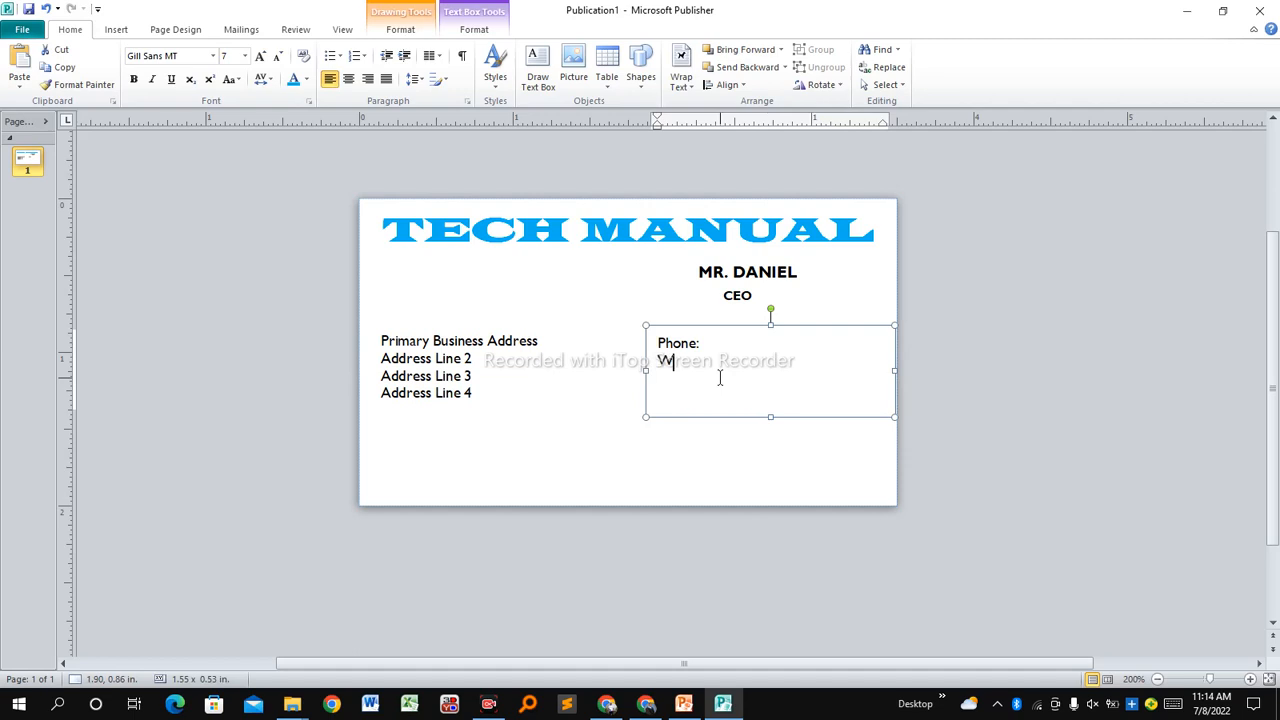
pyautogui.write('hatsa')
pyautogui.press('BackSpace')
pyautogui.write('App:')
pyautogui.press('Return')
pyautogui.write('Email:')
# Make the contact box taller and add Youtube:, Instagram and Tiktok lines.
pyautogui.press('Escape')
pyautogui.moveTo(894, 417); pyautogui.dragTo(894, 486)
pyautogui.click(729, 403)
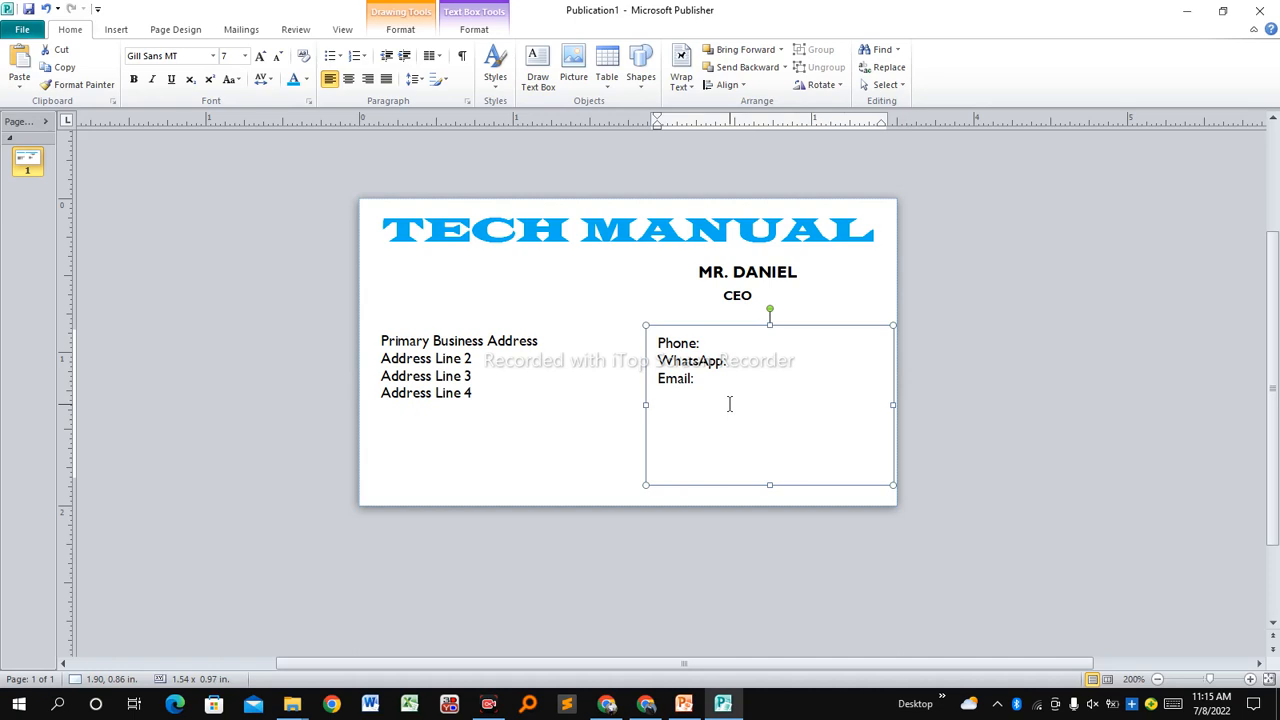
pyautogui.write('Youtube:')
pyautogui.press('Return')
pyautogui.write('Instagram')
pyautogui.press('Return')
pyautogui.write('Ti')
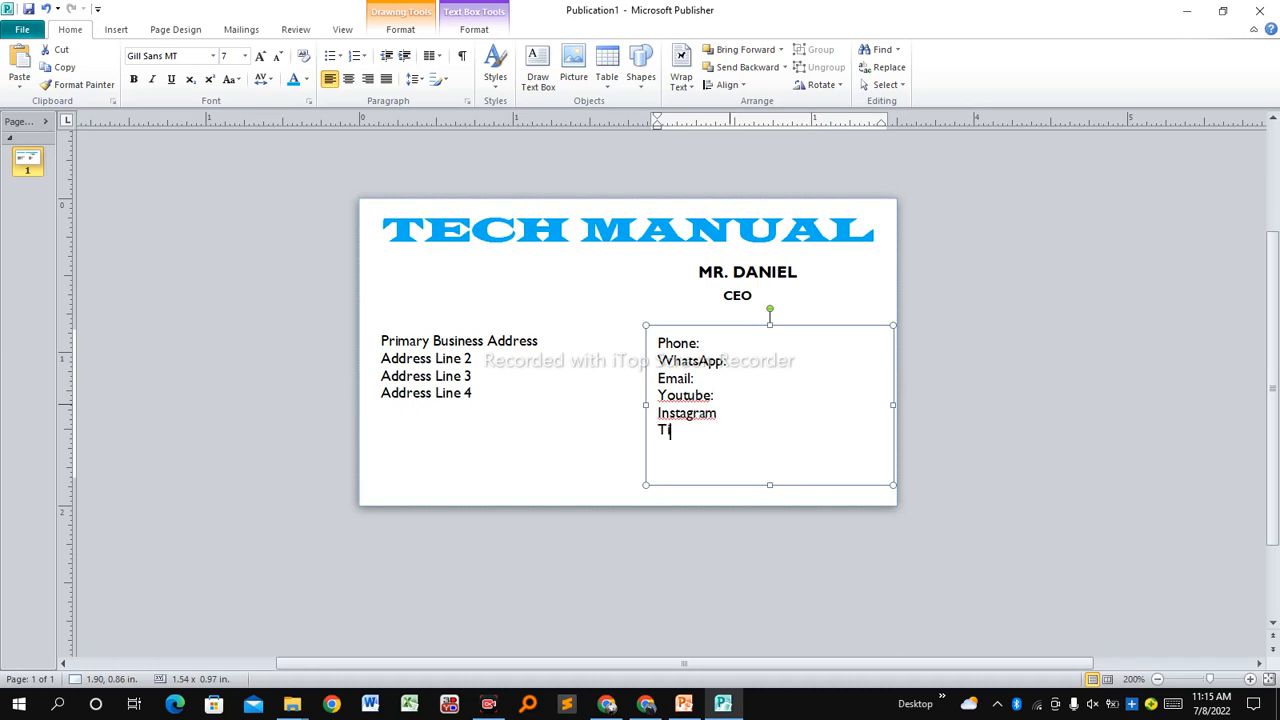
pyautogui.write('kt')
pyautogui.write('oo')
pyautogui.write(':')
# Shorten the box, enter the e-mail address after Email:, and add 'Tech Manual' after Youtube.
pyautogui.moveTo(769, 485); pyautogui.dragTo(770, 452)
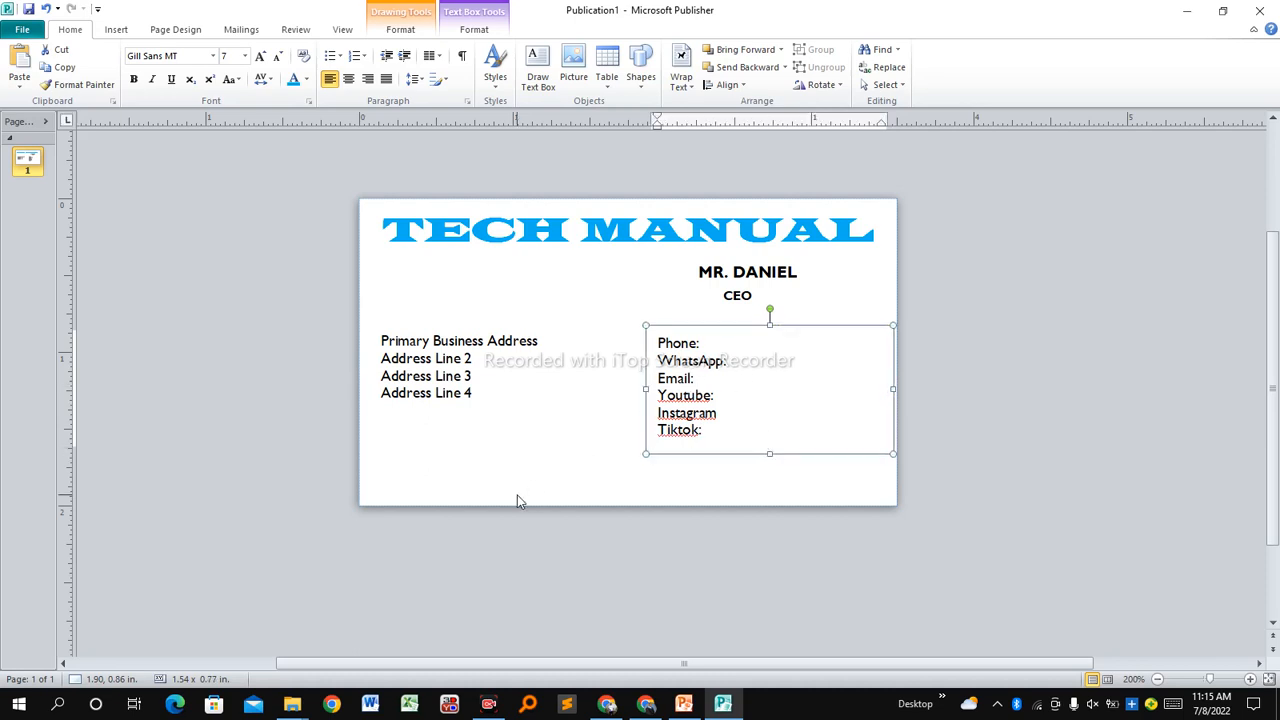
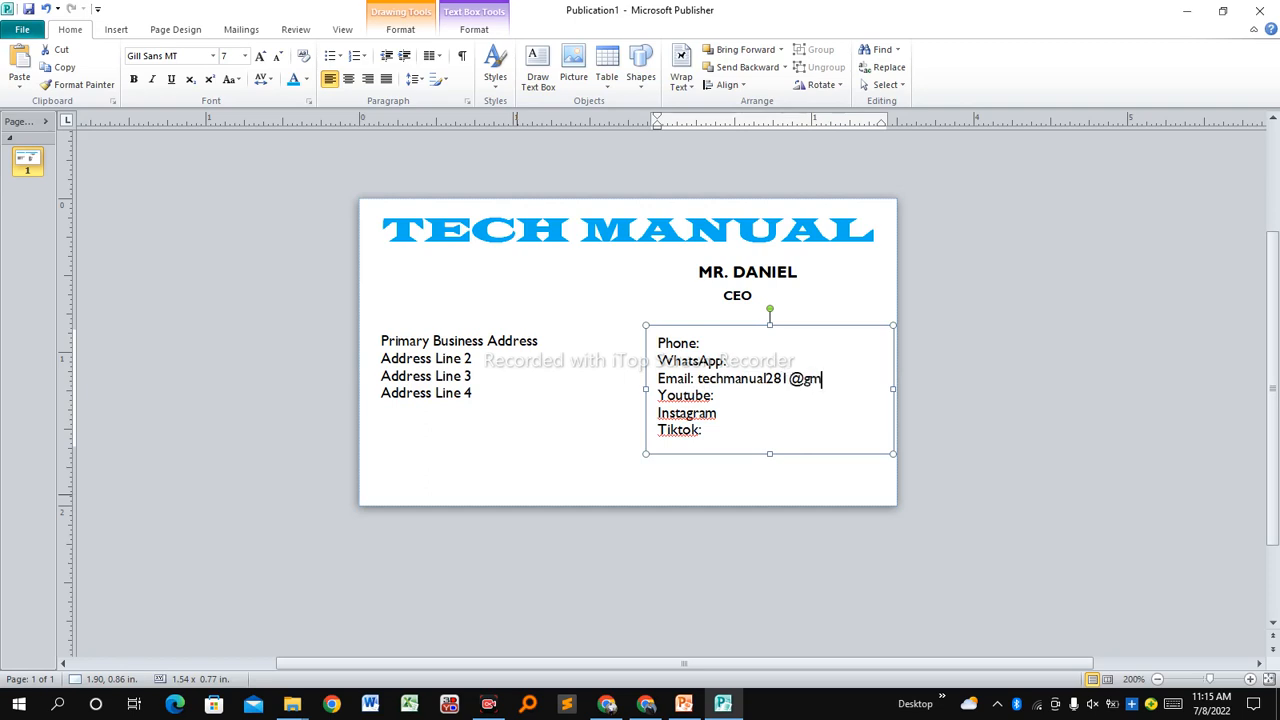
pyautogui.click(727, 405)
pyautogui.write(': Tech Manual')
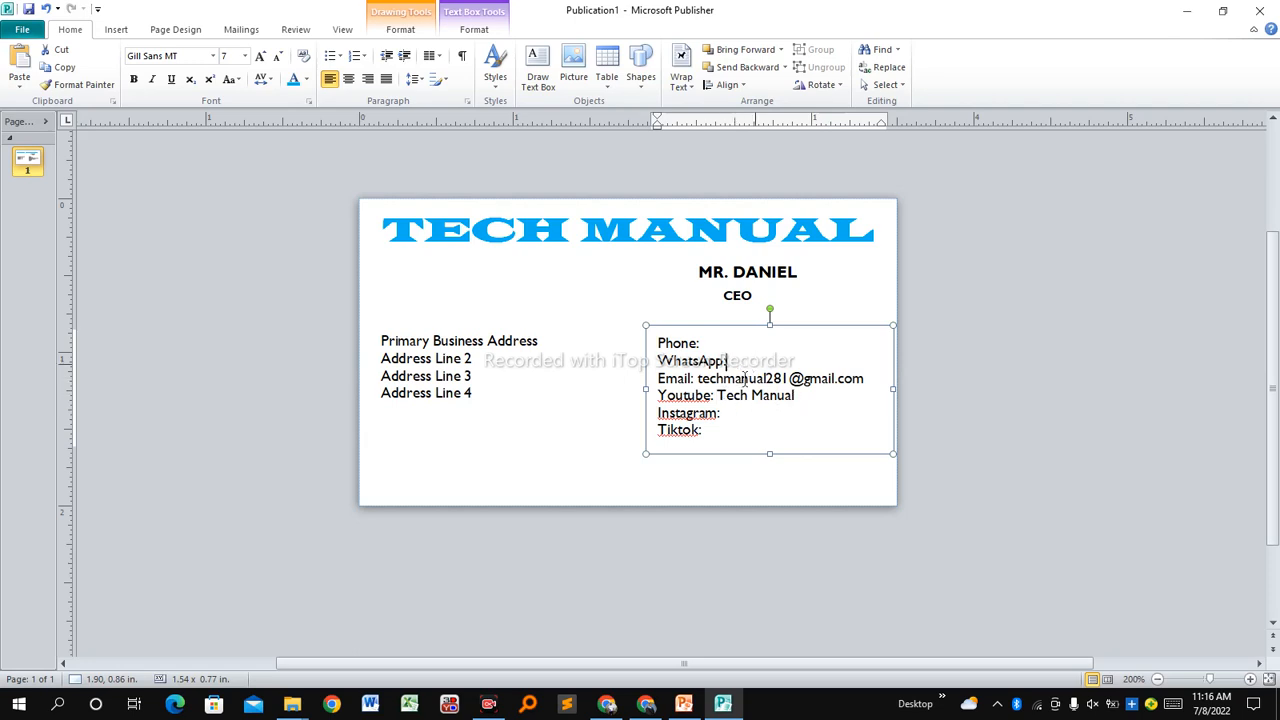
pyautogui.click(706, 343)
pyautogui.click(709, 431)
# Shrink all the contact lines to font size 4.
pyautogui.click(743, 432)
pyautogui.moveTo(716, 426); pyautogui.dragTo(660, 343)
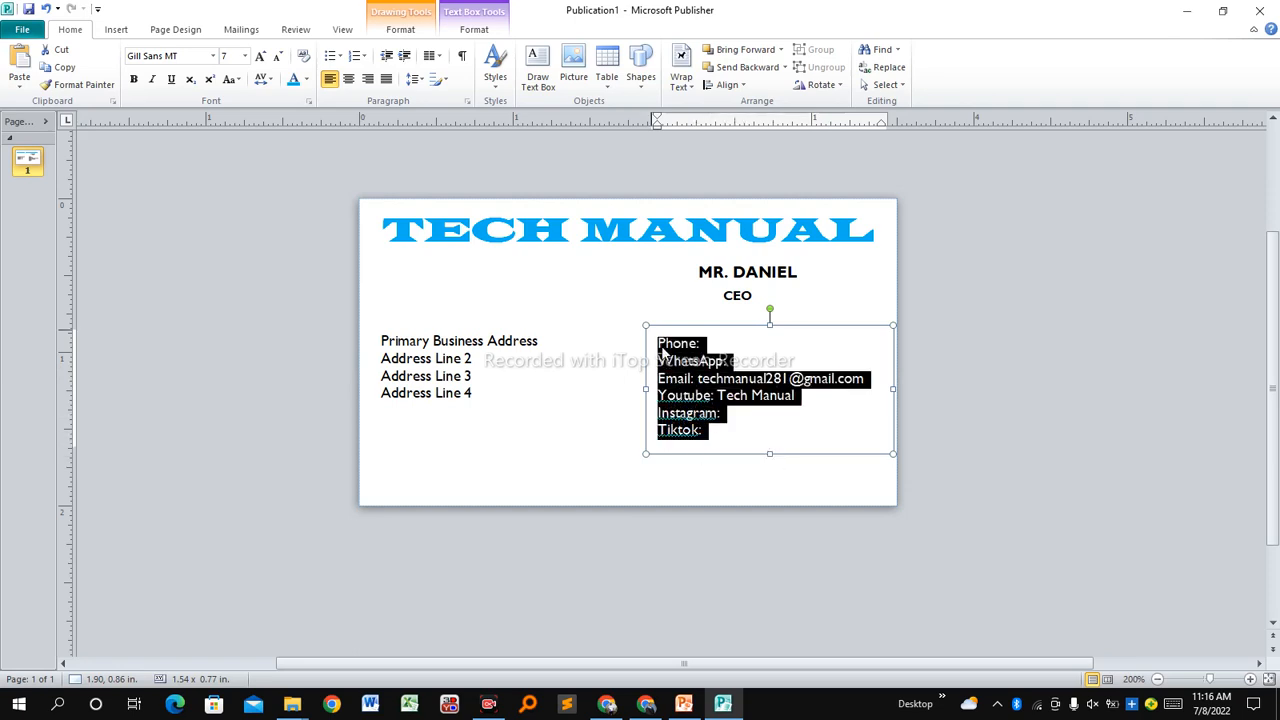
pyautogui.click(245, 56)
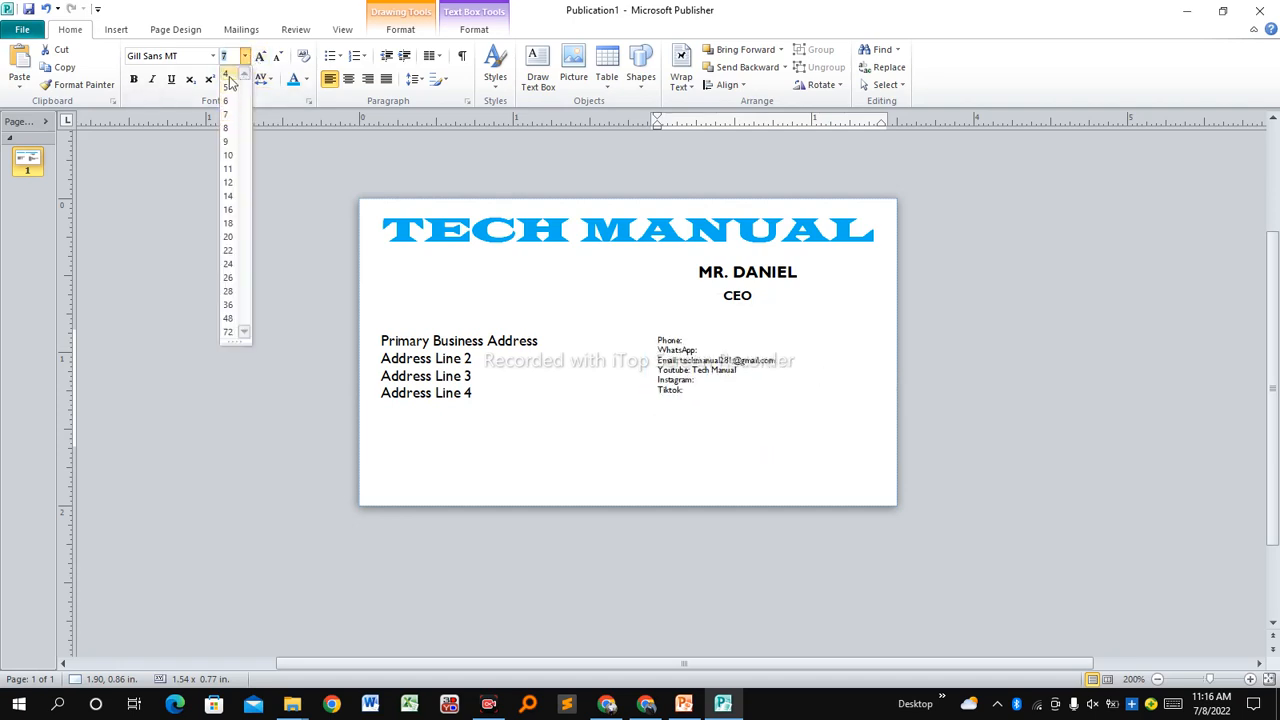
pyautogui.click(229, 76)
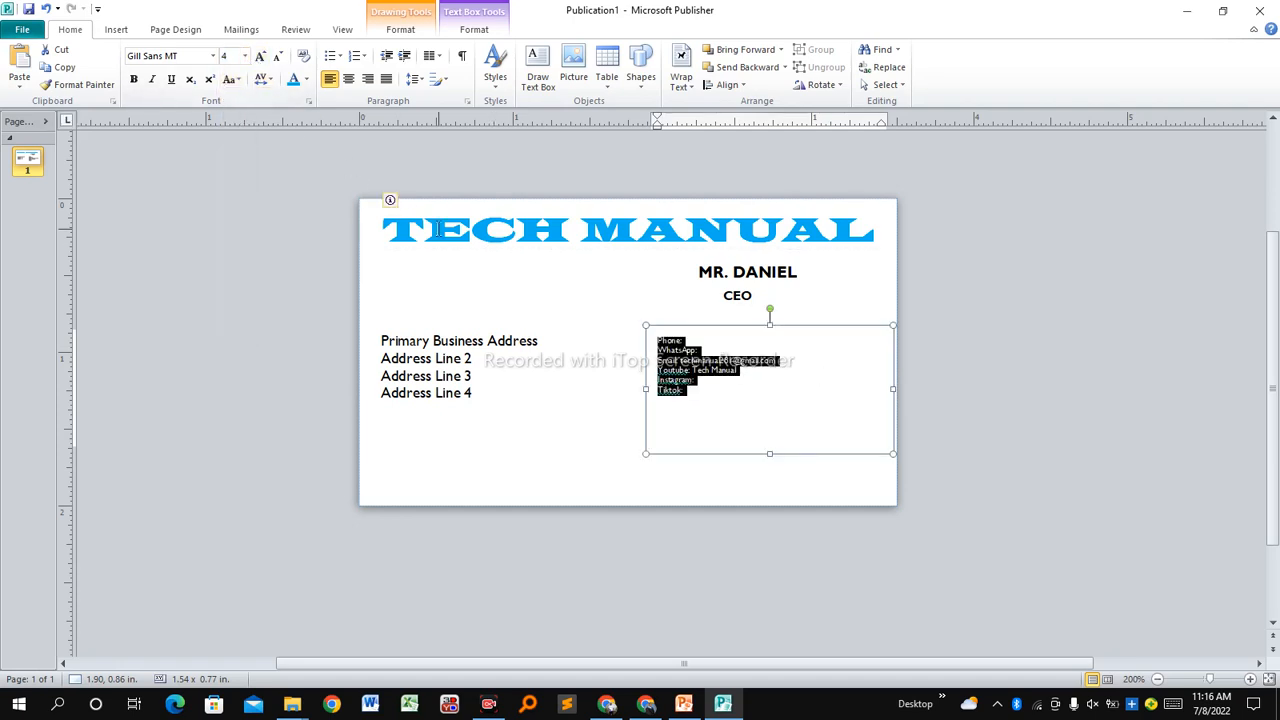
# Shrink the contact box, move it lower on the card, and make its text bold.
pyautogui.click(397, 228)
pyautogui.click(717, 391)
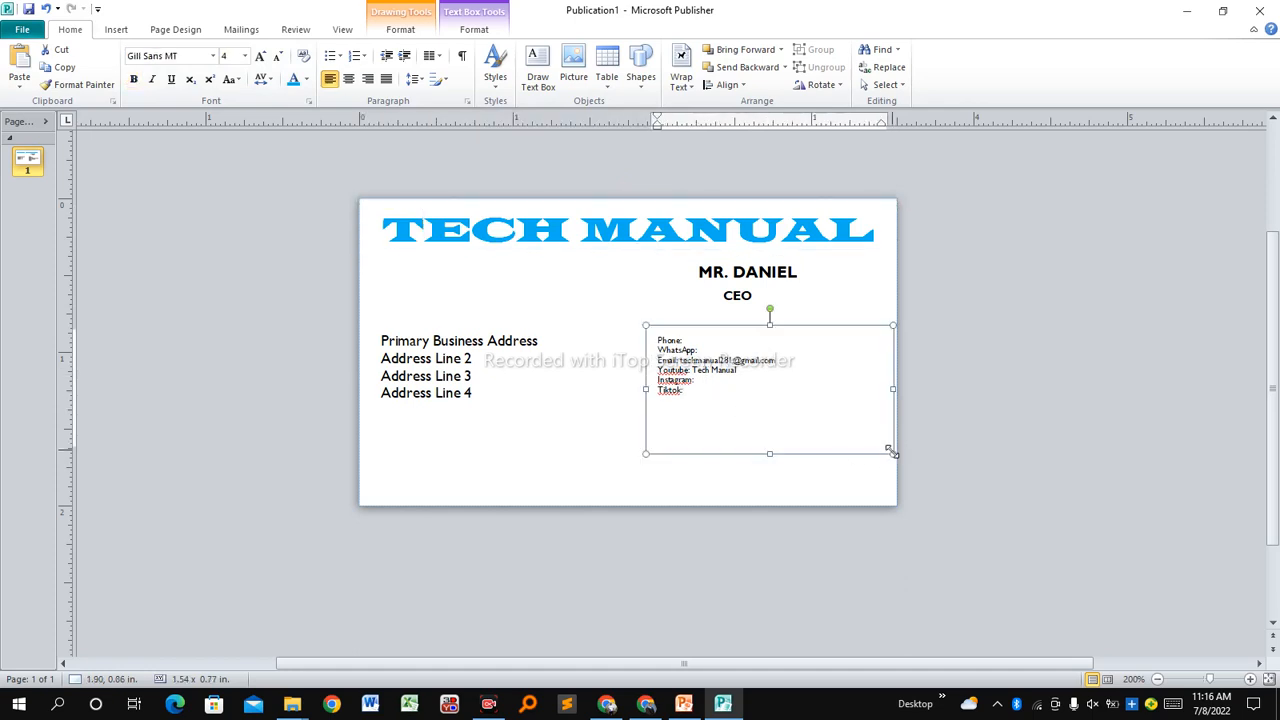
pyautogui.moveTo(890, 452); pyautogui.dragTo(858, 418)
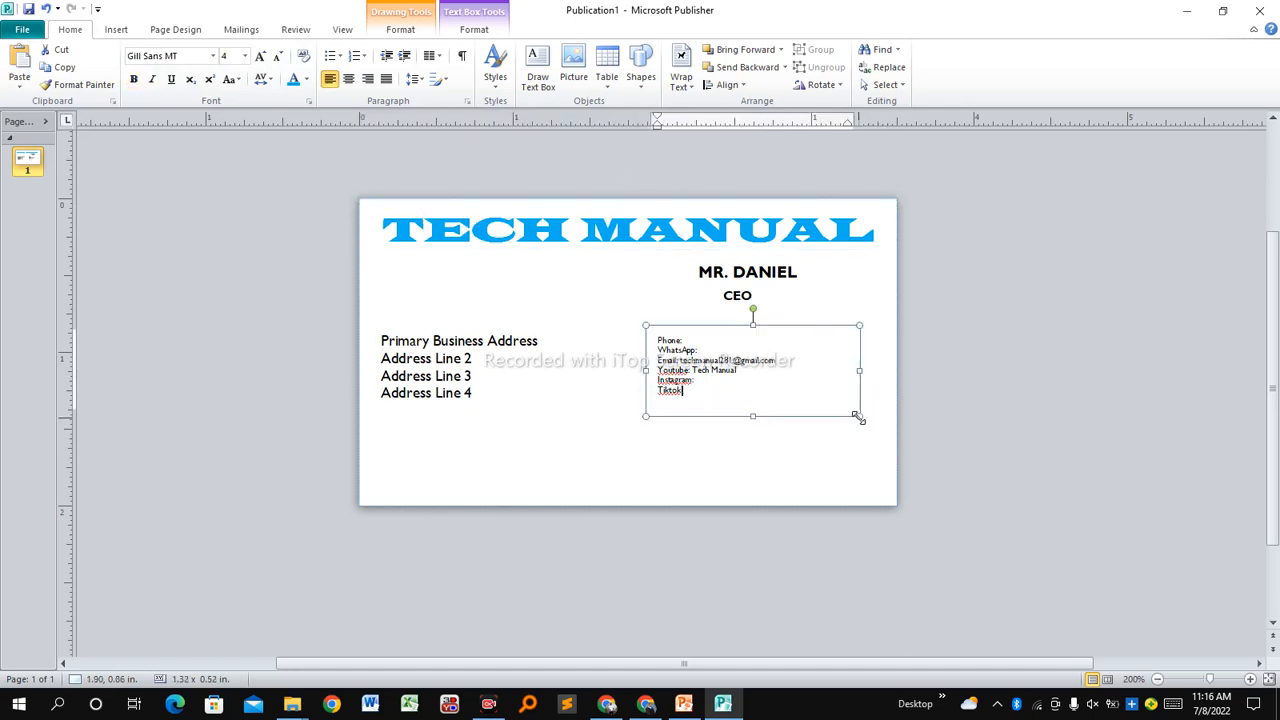
pyautogui.moveTo(734, 417); pyautogui.dragTo(645, 397)
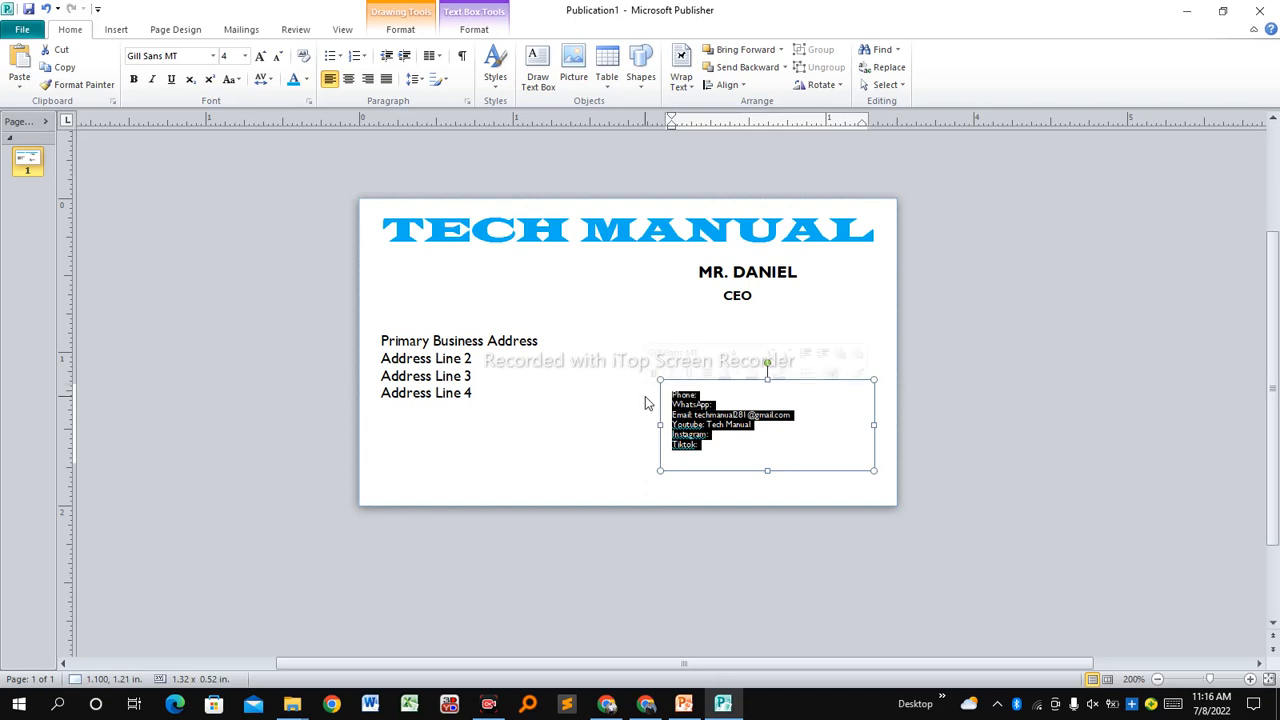
pyautogui.hotkey('ctrl', 'b')
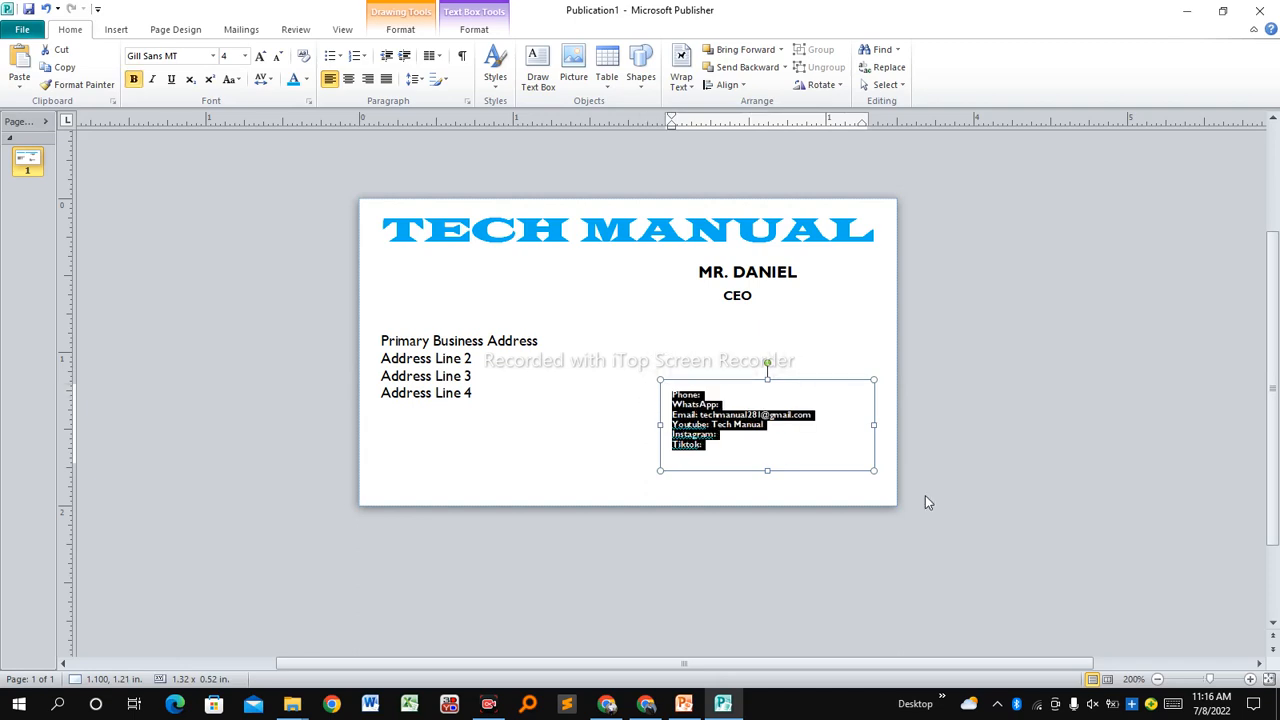
pyautogui.click(820, 446)
pyautogui.click(620, 399)
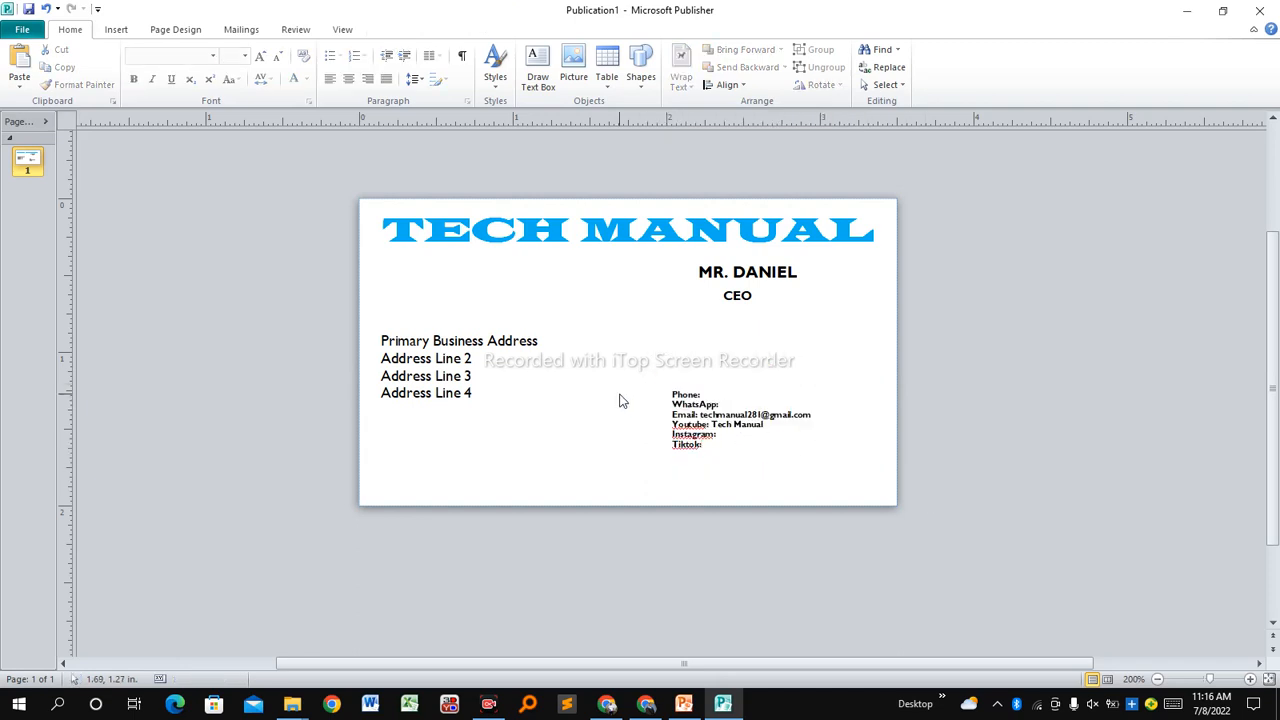
pyautogui.click(537, 375)
# Replace the address text with 'SPECIALIST IN:' and 'COMPUTER PACKAGES' in capitals.
pyautogui.hotkey('ctrl', 'a')
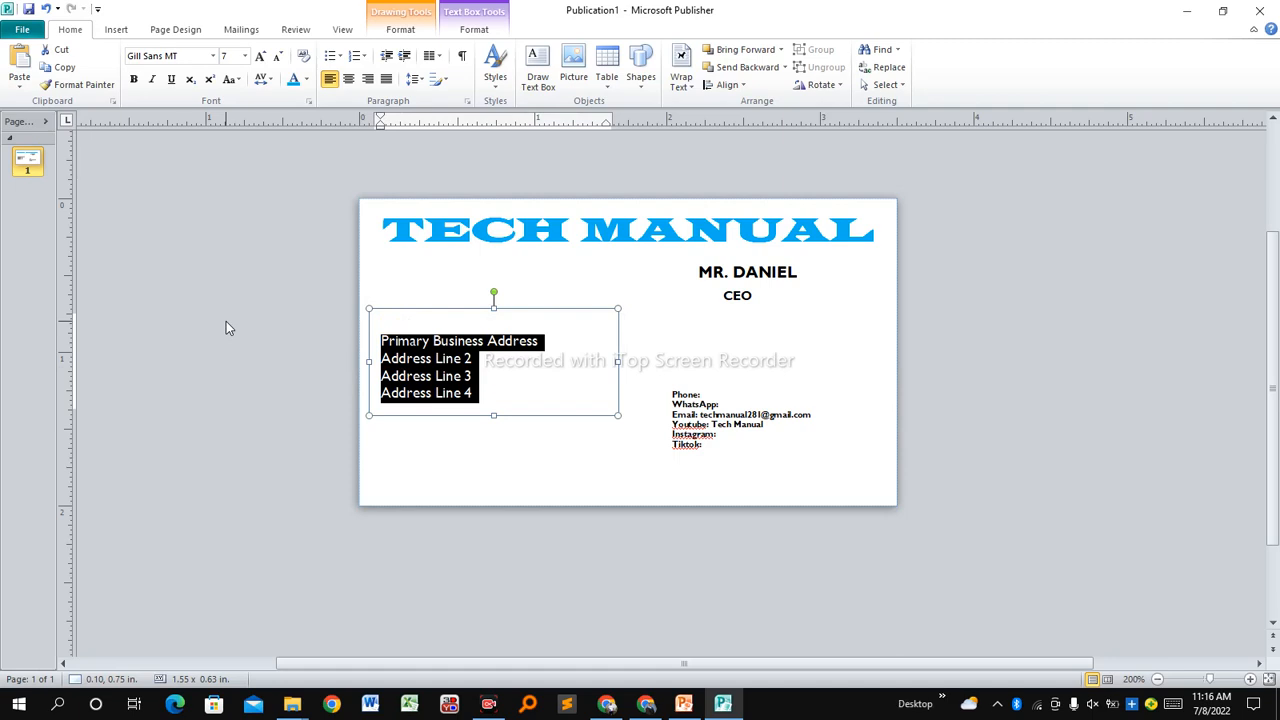
pyautogui.press('capslock')
pyautogui.write('S')
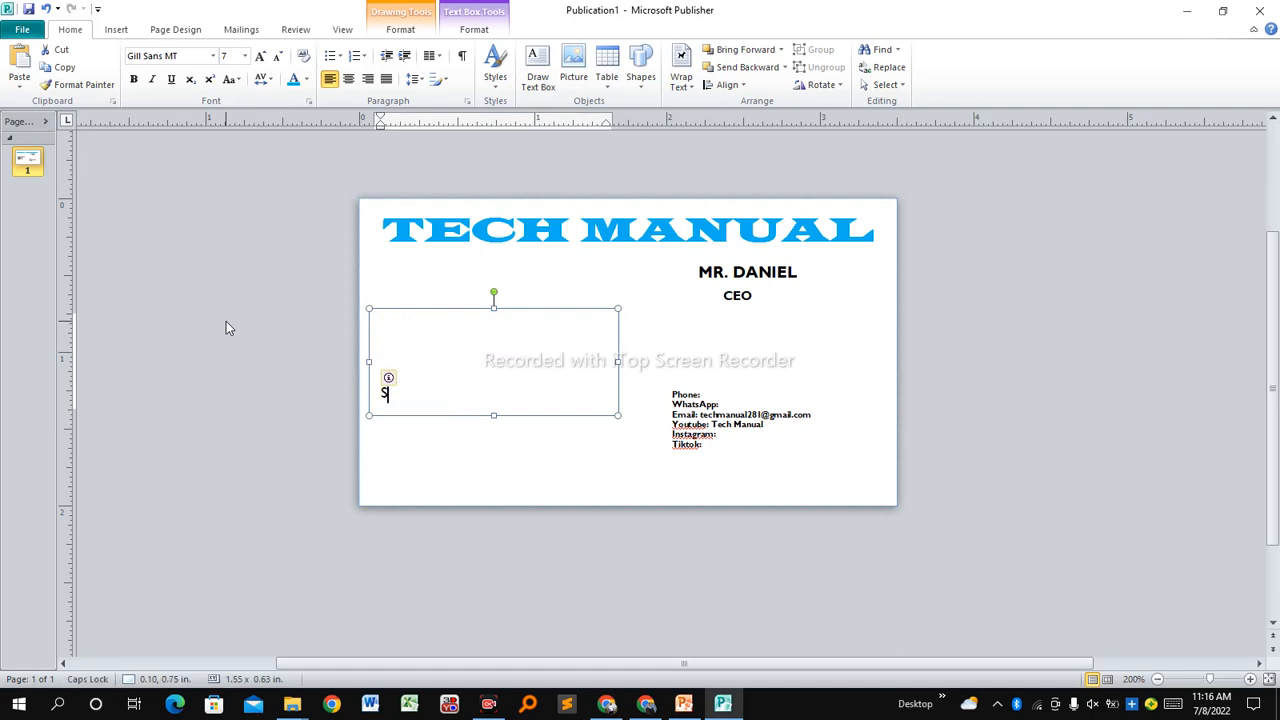
pyautogui.write('PECIALIST IN:')
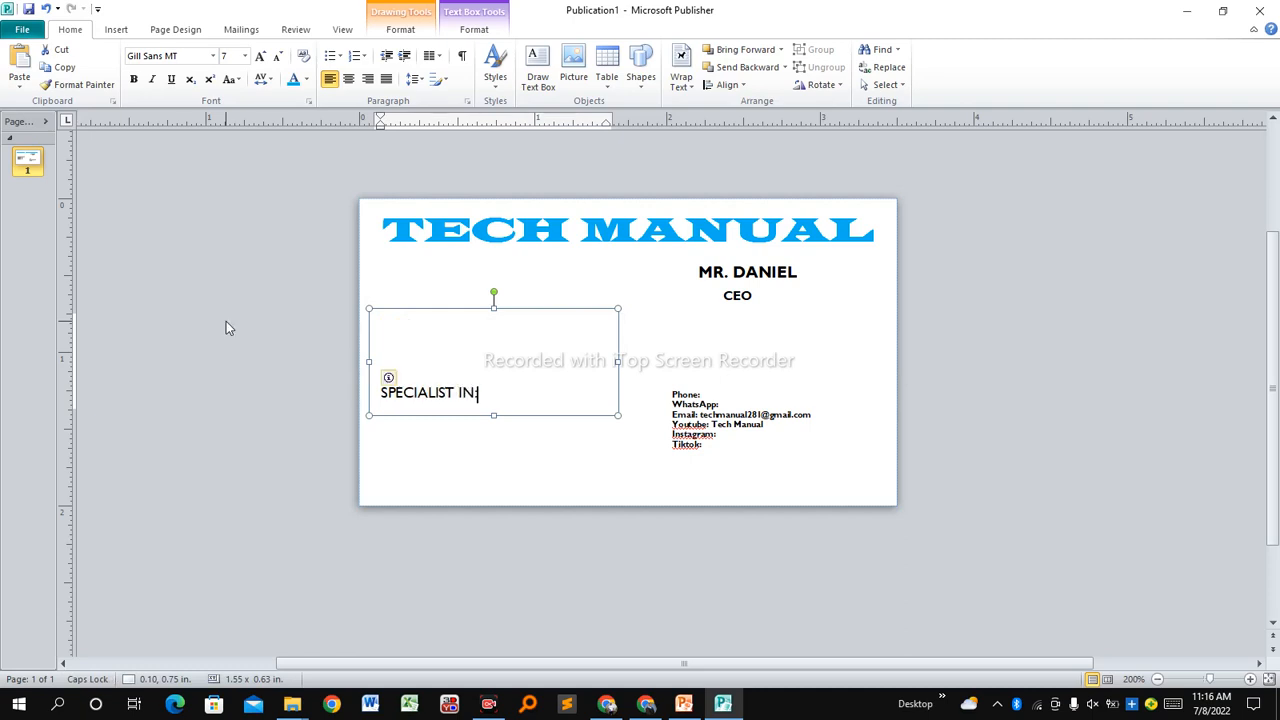
pyautogui.press('Return')
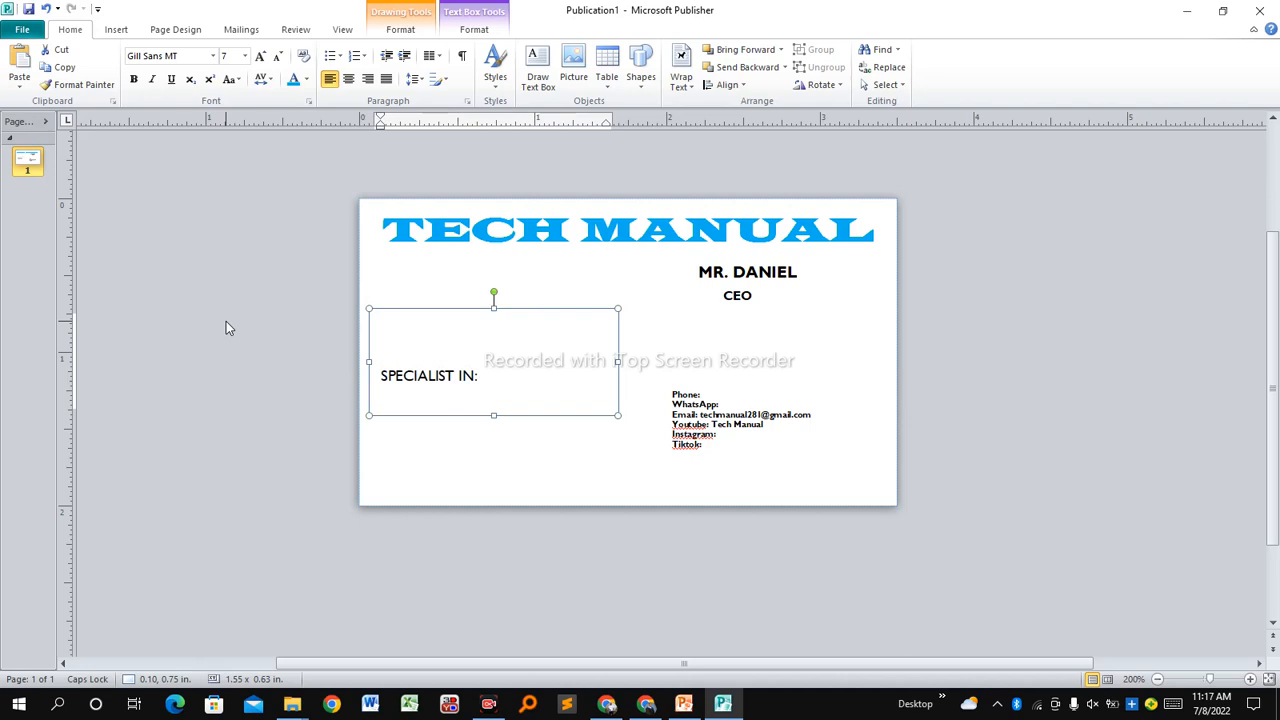
pyautogui.write('COMPUTER PACKAGES')
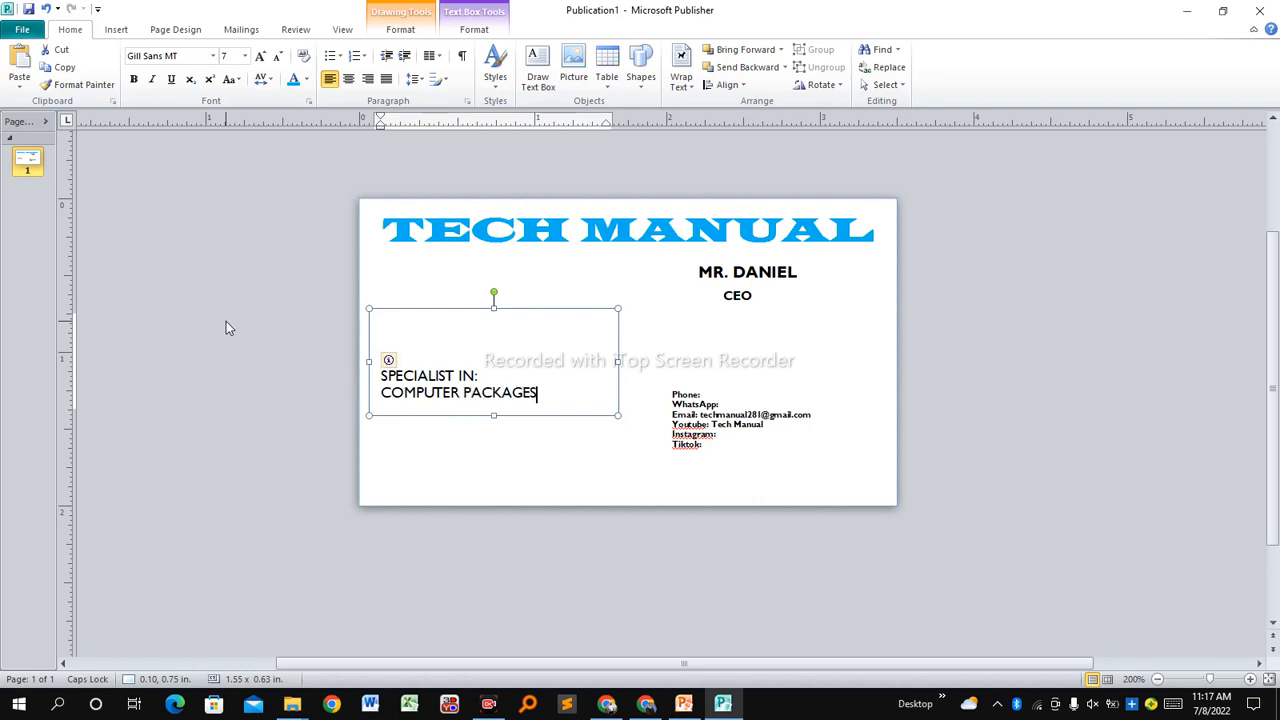
pyautogui.press('Return')
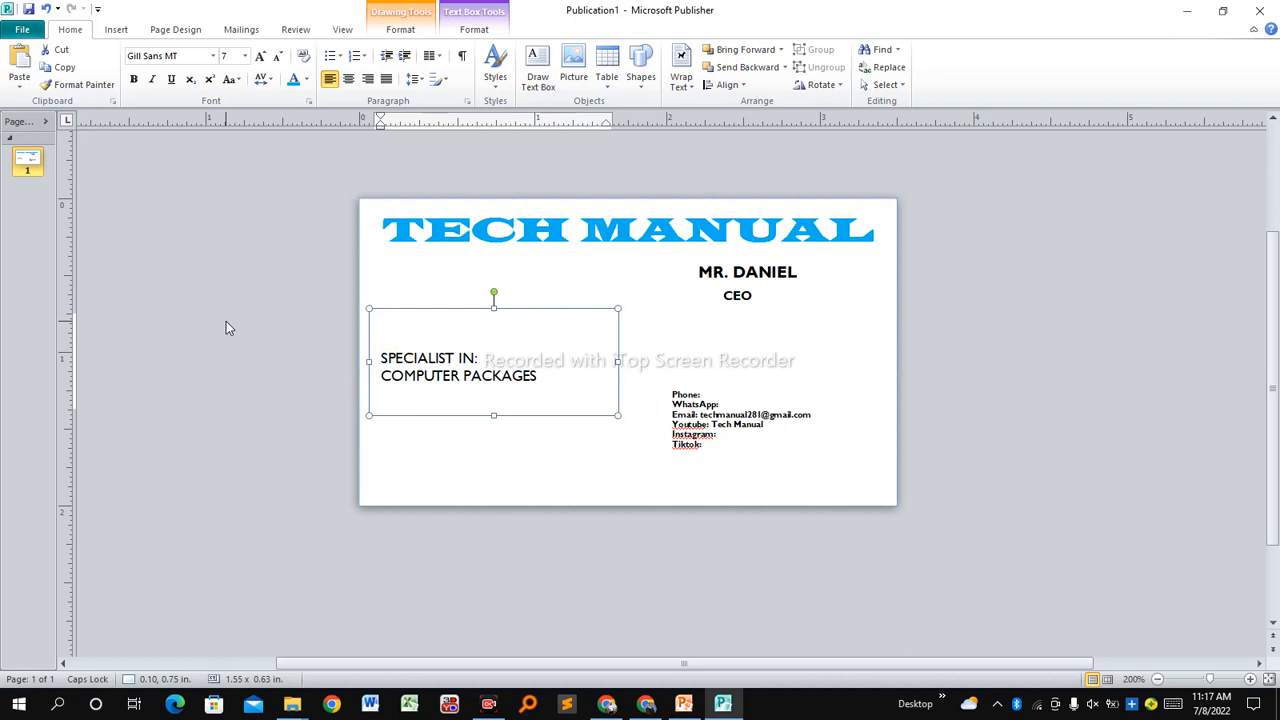
# Restore the accidentally cleared list and erase the mistyped third line.
pyautogui.write('pASSPO')
pyautogui.hotkey('ctrl', 'a')
pyautogui.press('BackSpace')
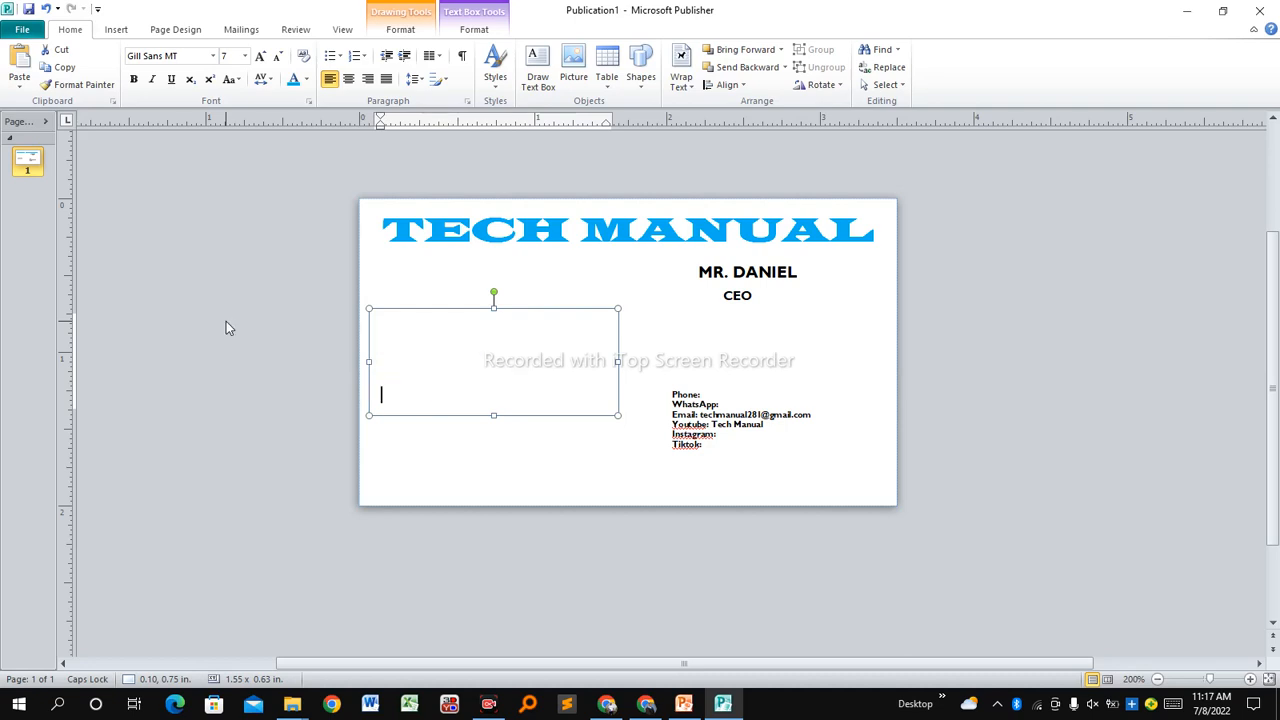
pyautogui.hotkey('ctrl', 'z')
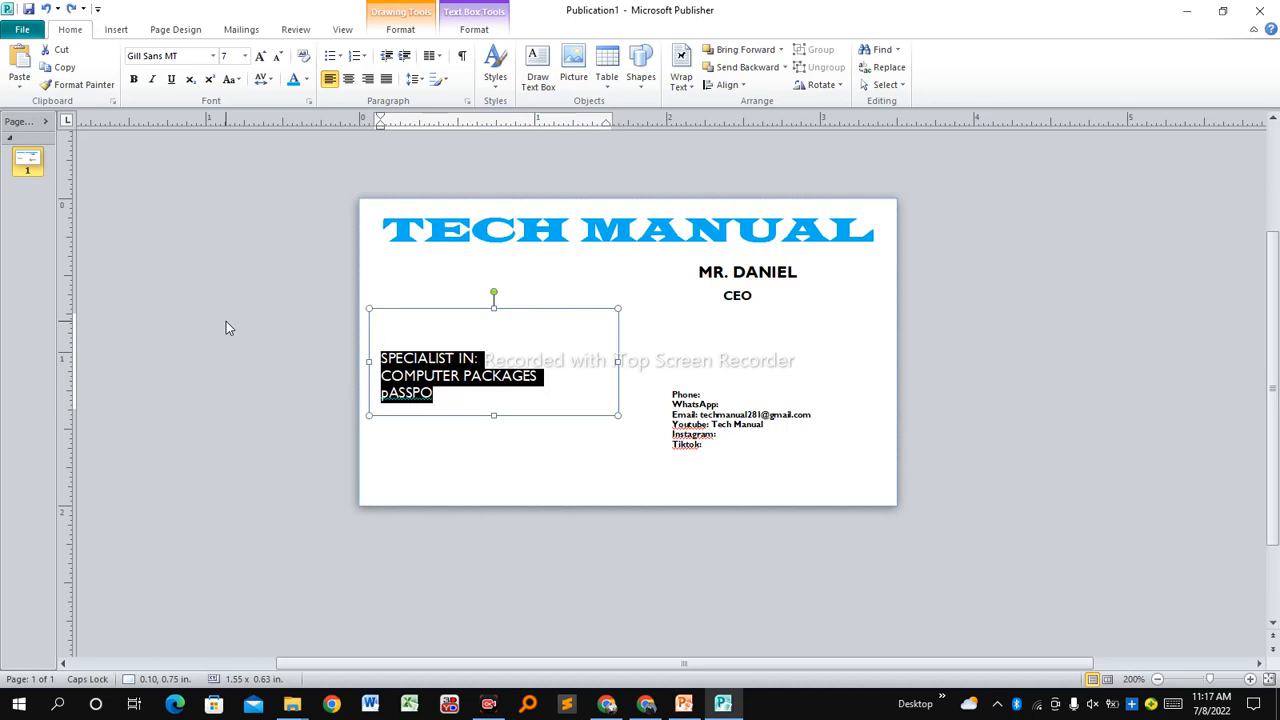
pyautogui.click(411, 393)
pyautogui.click(453, 399)
pyautogui.hotkey('ctrl', 'a')
pyautogui.click(453, 399)
pyautogui.moveTo(453, 399); pyautogui.dragTo(407, 401)
pyautogui.press('BackSpace')
pyautogui.hotkey('ctrl', 'a')
pyautogui.click(407, 398)
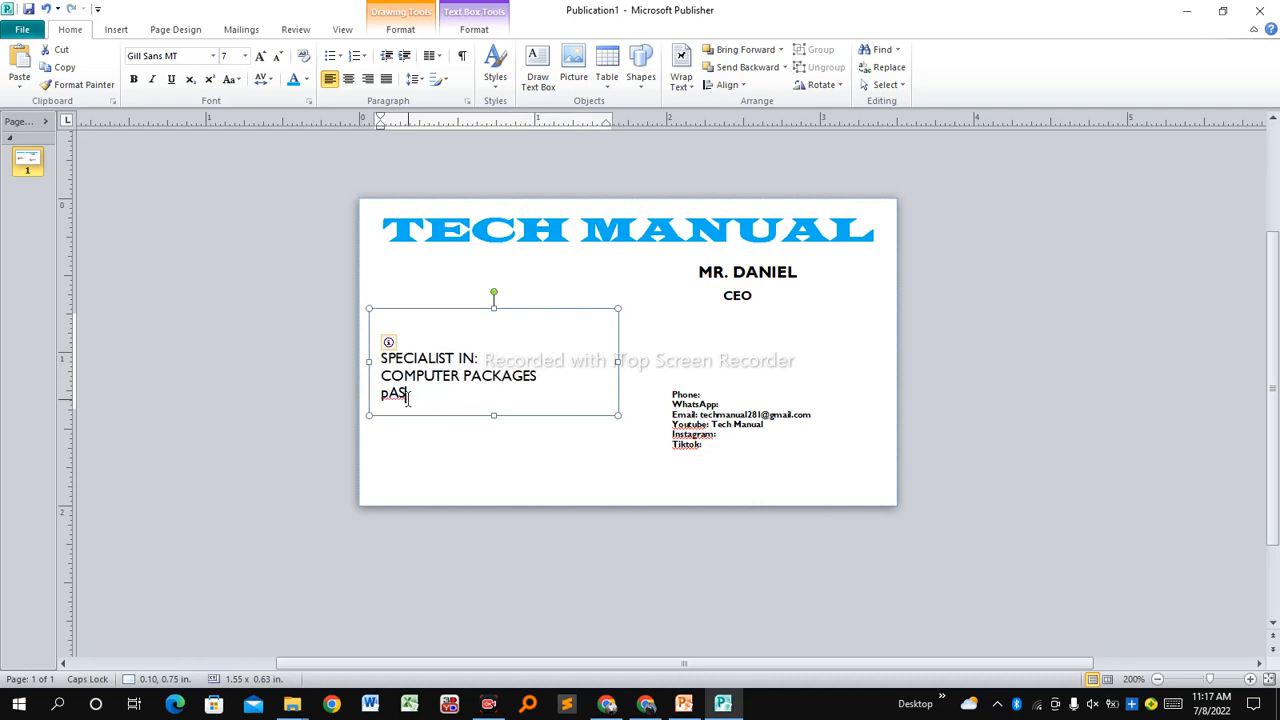
pyautogui.press('BackSpace')
pyautogui.press('BackSpace')
pyautogui.press('BackSpace')
# Add 'PASSPORT APPLICATION' and 'ONLINE SERVICES' as the next lines.
pyautogui.write('P')
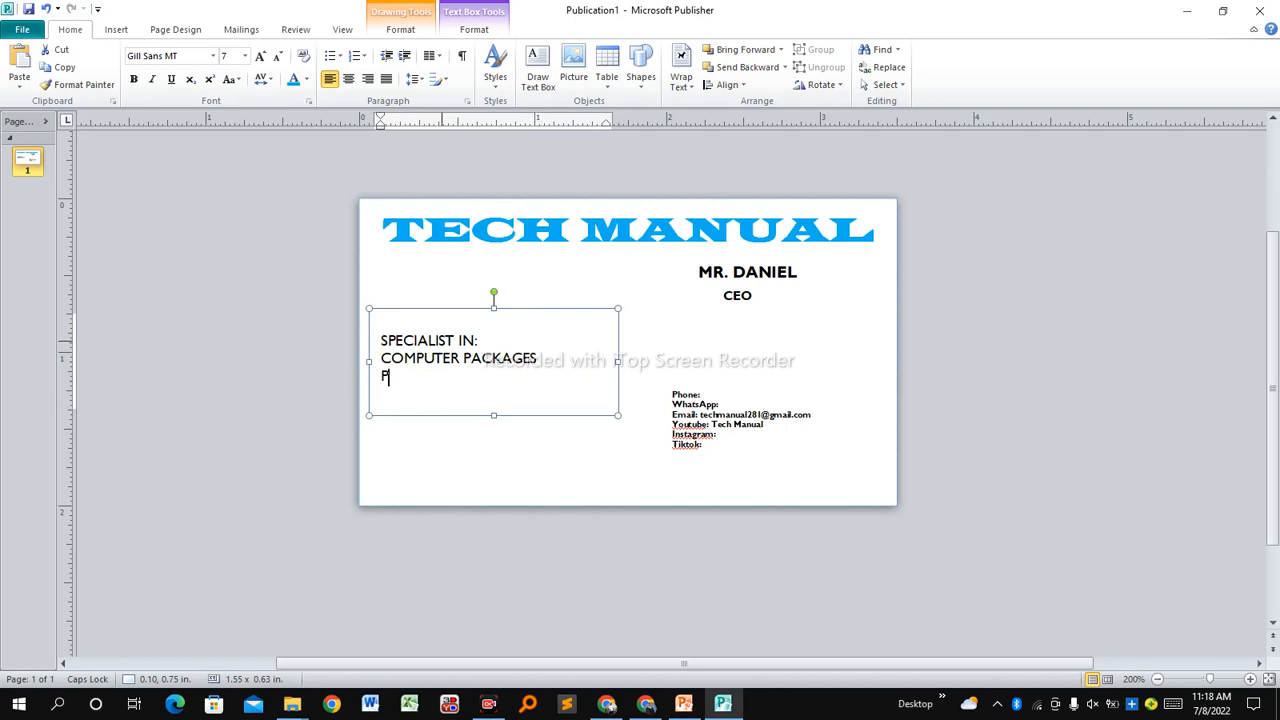
pyautogui.write('ASSPORT APPLIC')
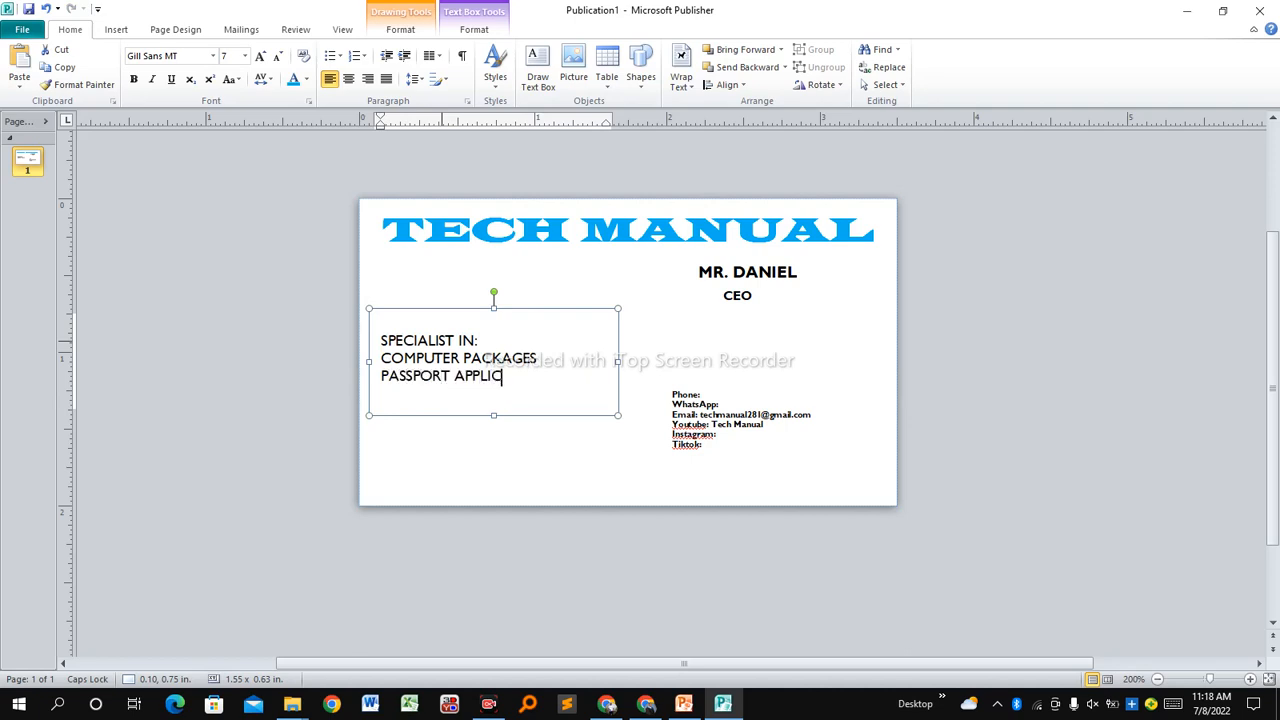
pyautogui.write('ATION')
pyautogui.press('Return')
pyautogui.write('ONLINE')
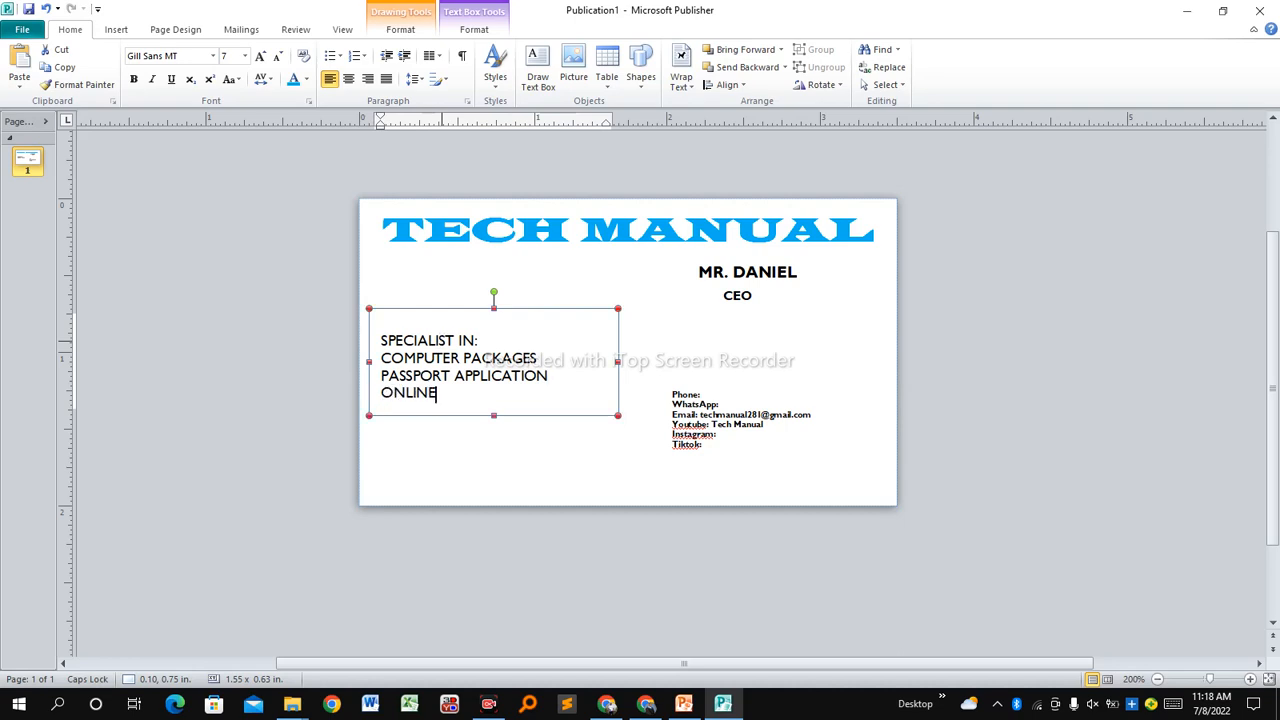
pyautogui.write(' SERVICES')
# Enlarge the list box downward and set the three service lines to size 4.
pyautogui.moveTo(618, 415); pyautogui.dragTo(620, 499)
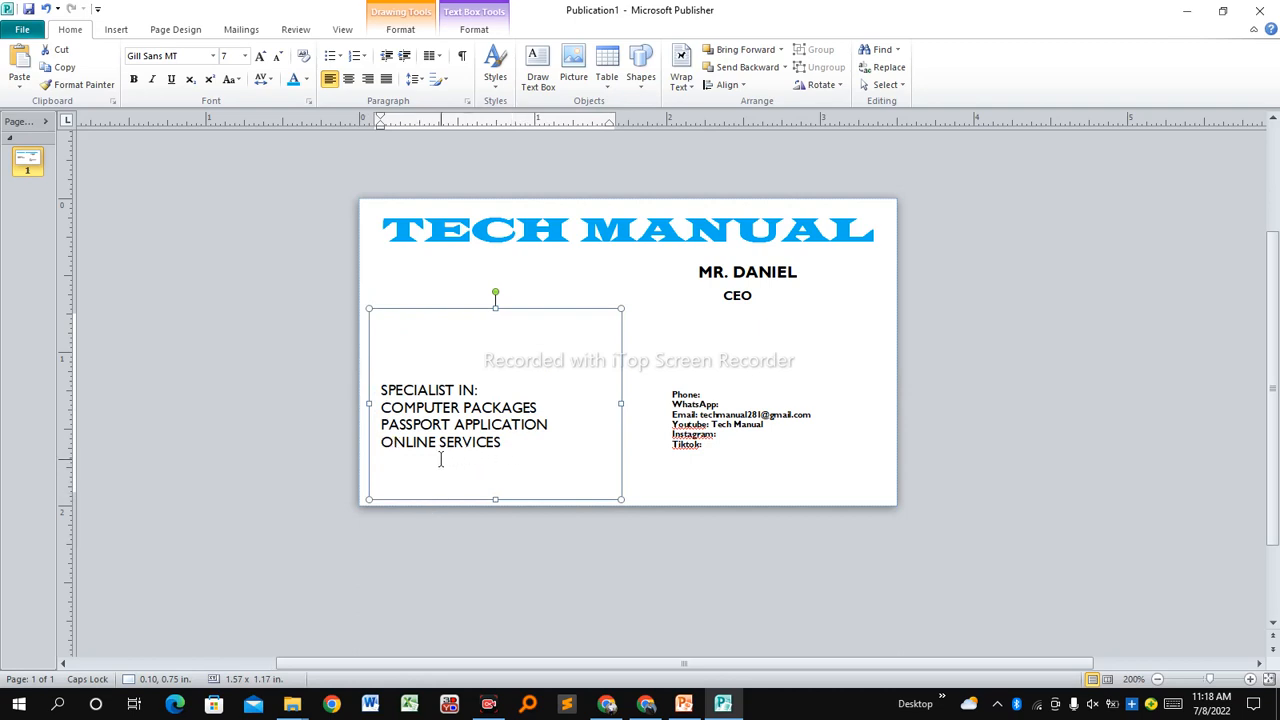
pyautogui.click(497, 443)
pyautogui.moveTo(497, 443); pyautogui.dragTo(381, 407)
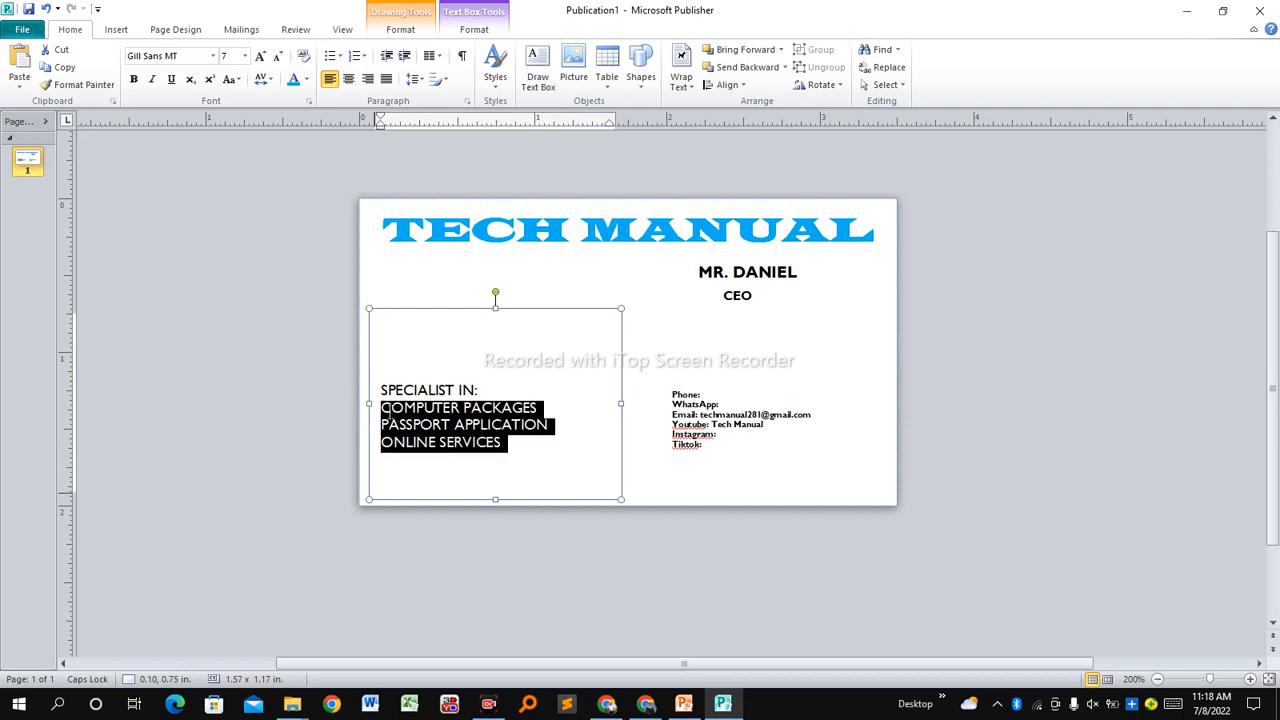
pyautogui.click(245, 57)
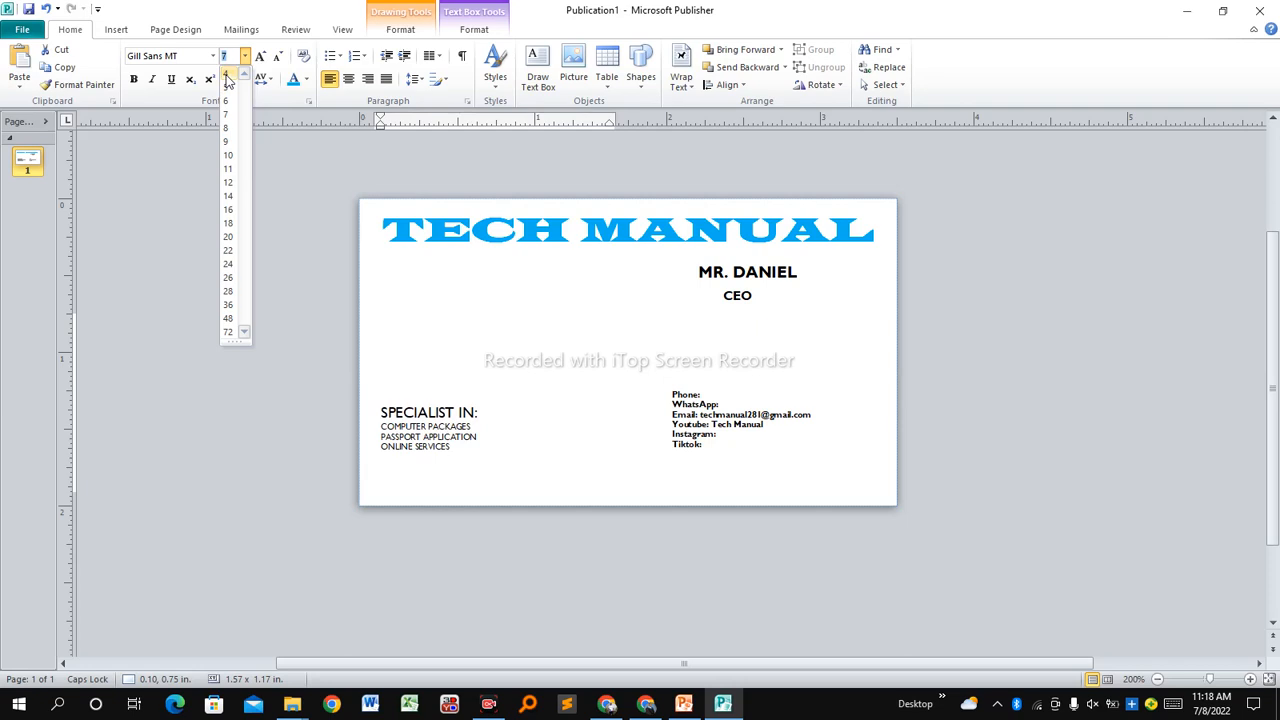
pyautogui.click(228, 74)
# Add SOFTWARE INSTALLATION, COMPUTER REPAIRS and PHONE REPAIRS on new lines.
pyautogui.click(460, 449)
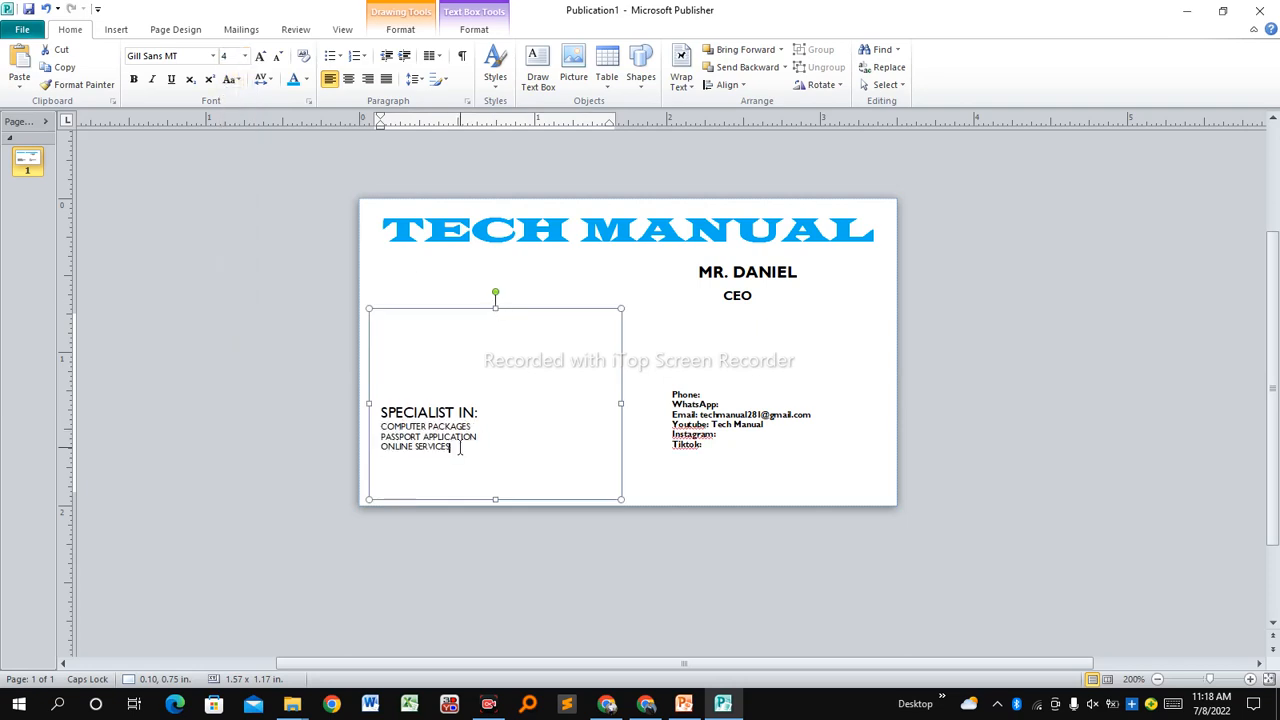
pyautogui.press('Return')
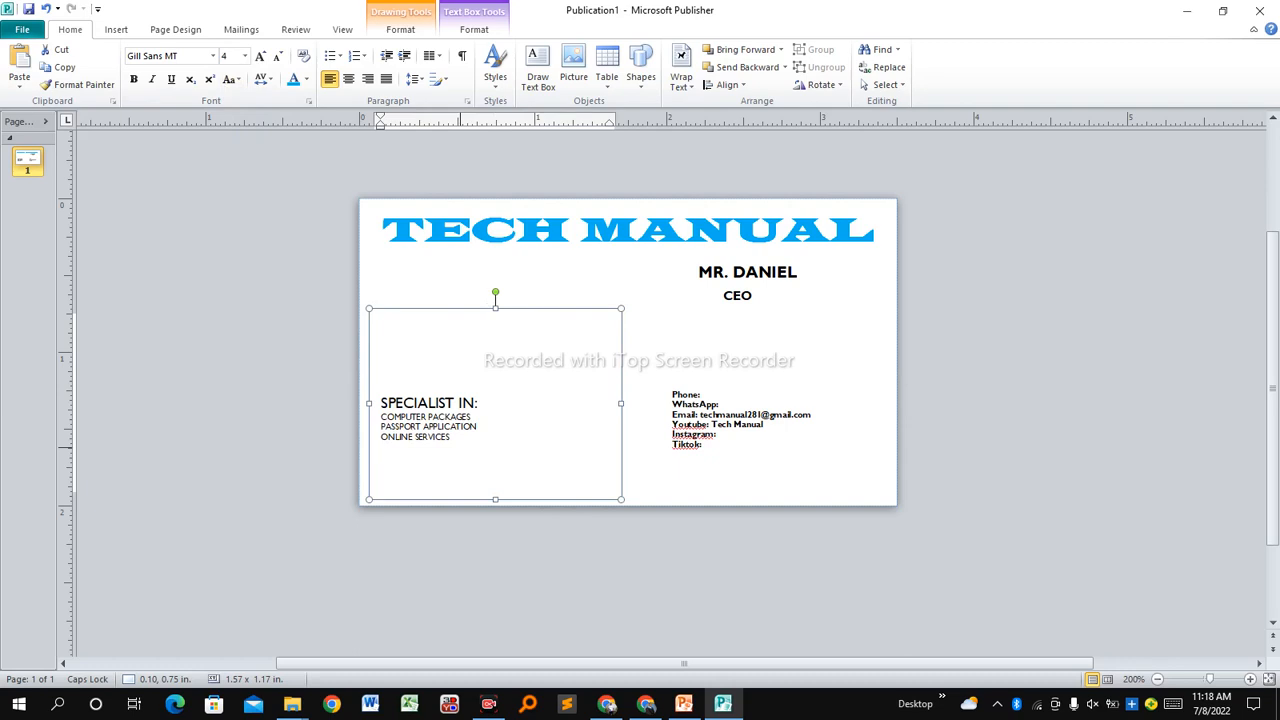
pyautogui.write('SOFTWARE INSTALLATION')
pyautogui.press('Return')
pyautogui.write('COMPUTER')
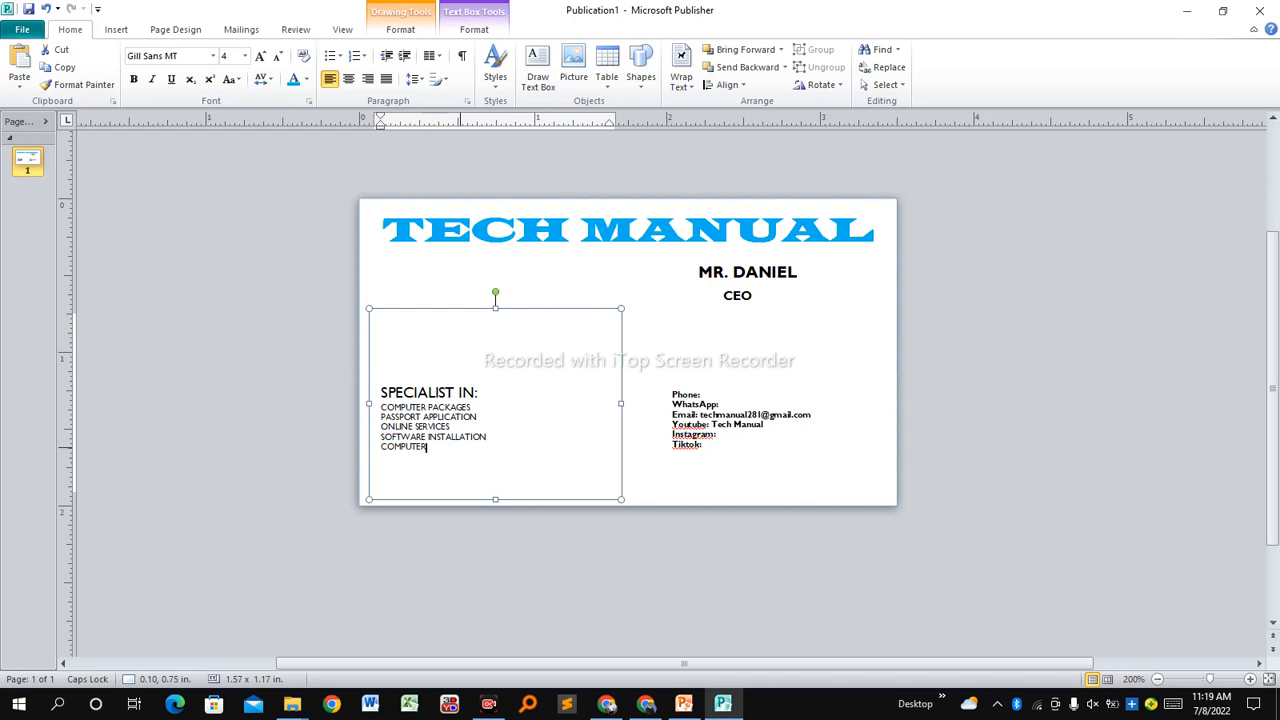
pyautogui.write(' REPAIRS')
pyautogui.press('Return')
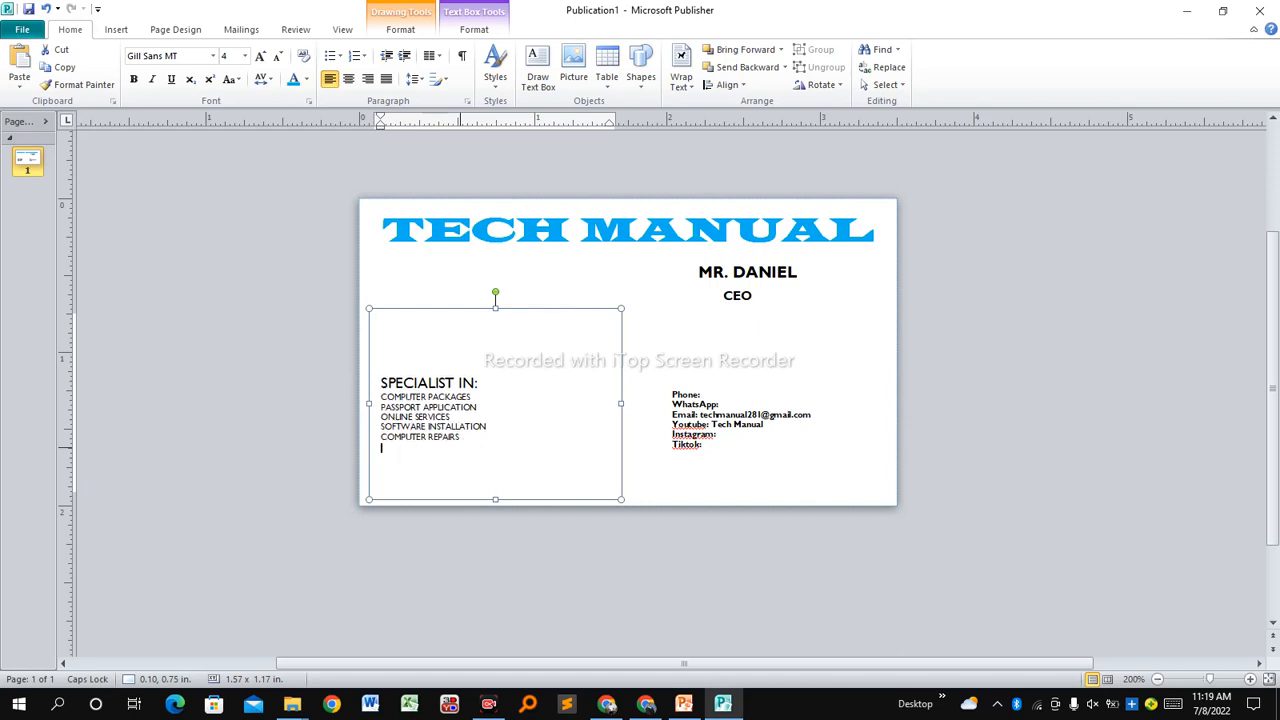
pyautogui.write('PHONE')
pyautogui.press('BackSpace')
pyautogui.press('BackSpace')
pyautogui.write('REPAIR')
pyautogui.click(463, 453)
# Apply Filled Diamond bullets to the six service lines below SPECIALIST IN:.
pyautogui.click(463, 449)
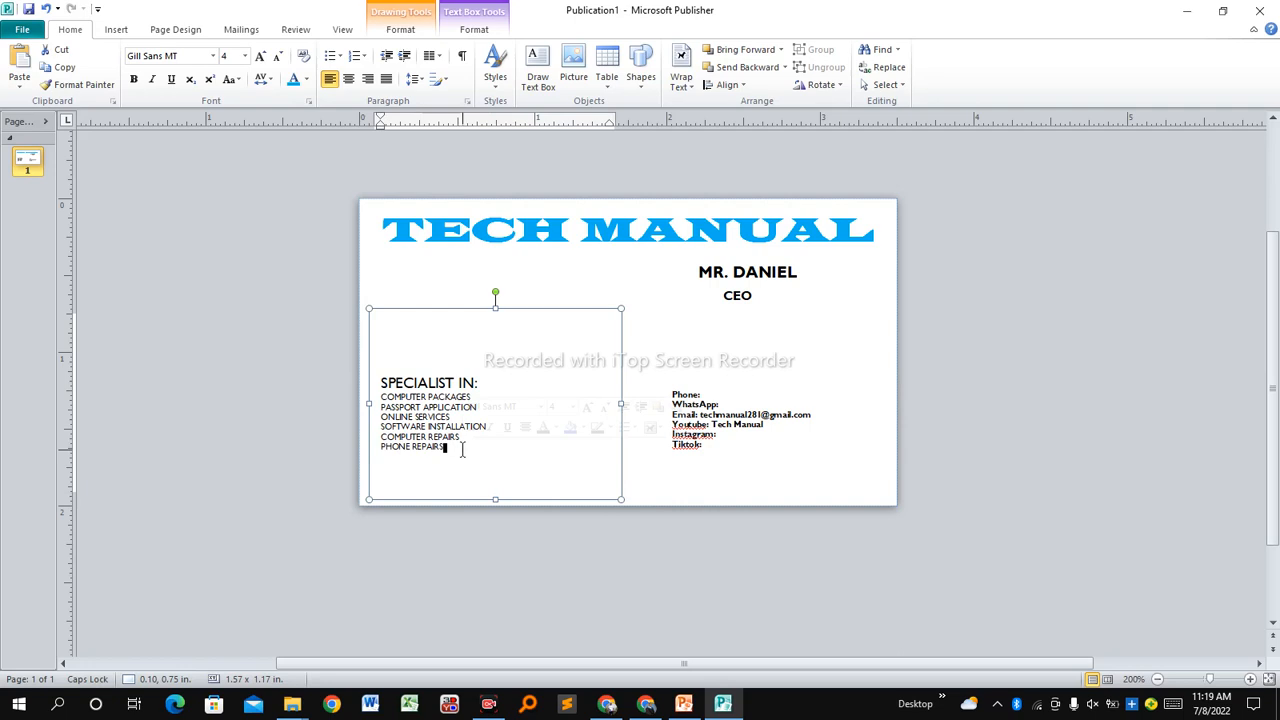
pyautogui.moveTo(445, 450); pyautogui.dragTo(381, 398)
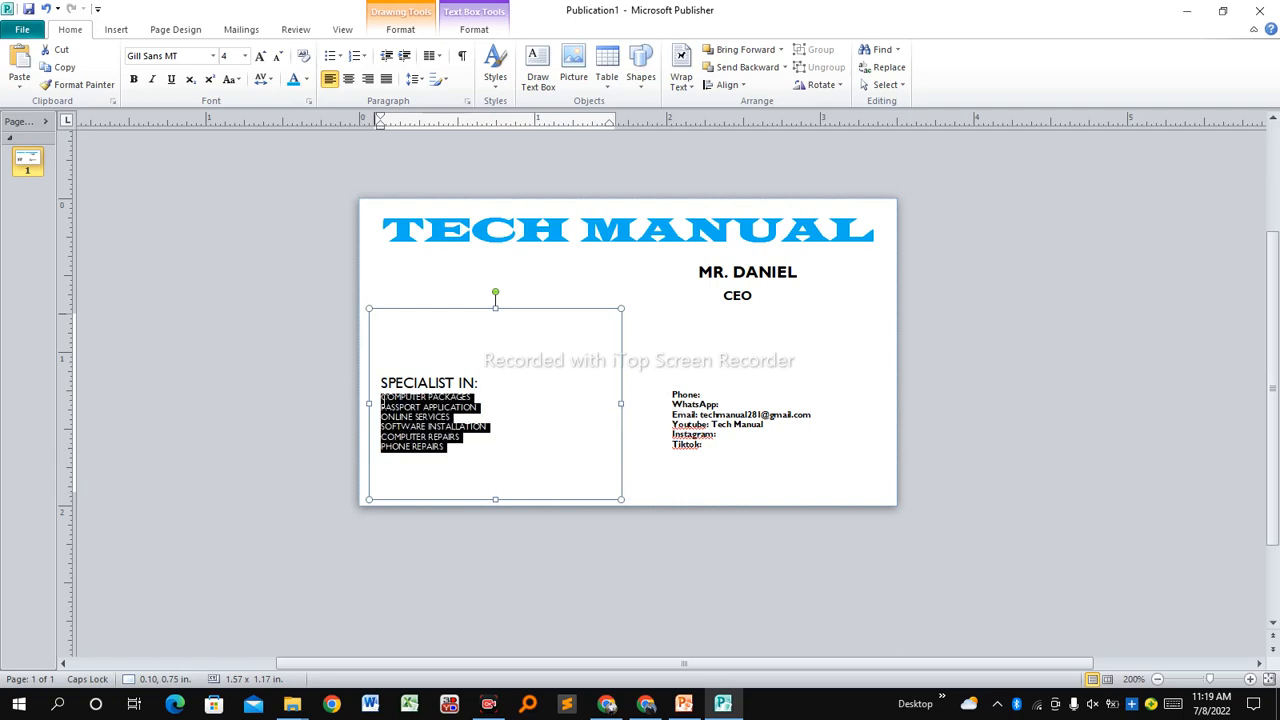
pyautogui.click(340, 60)
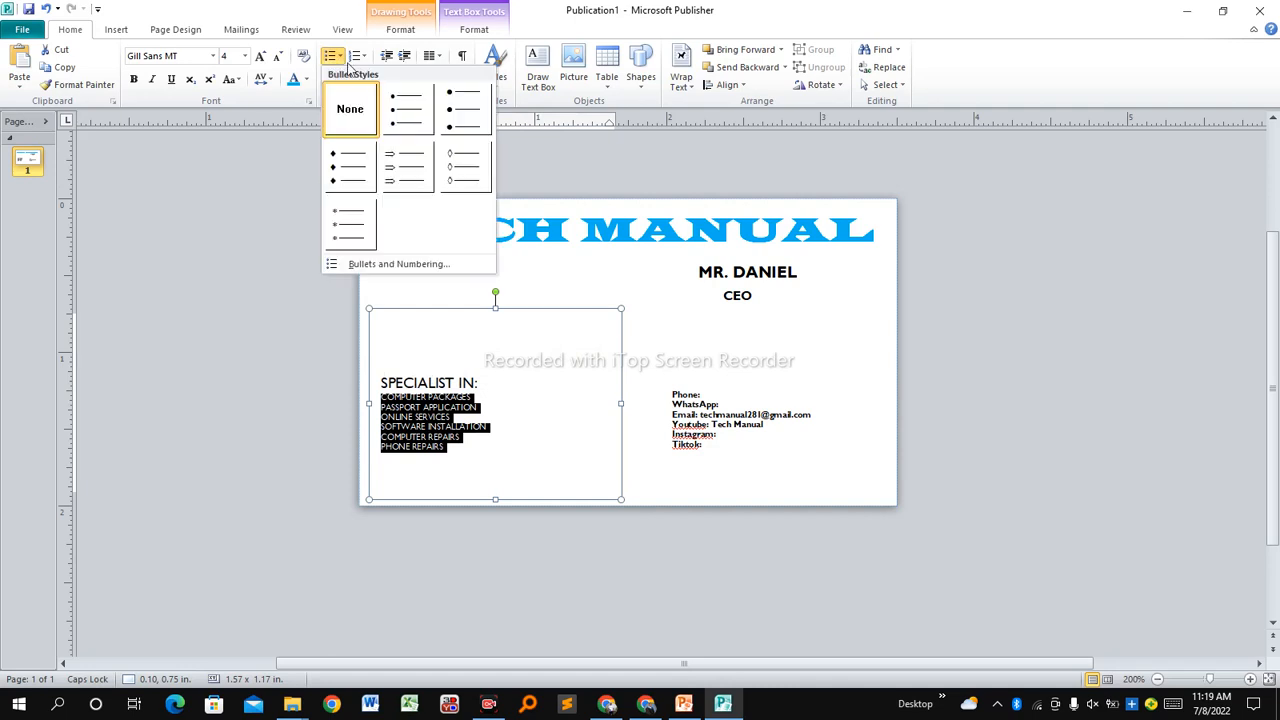
pyautogui.click(355, 175)
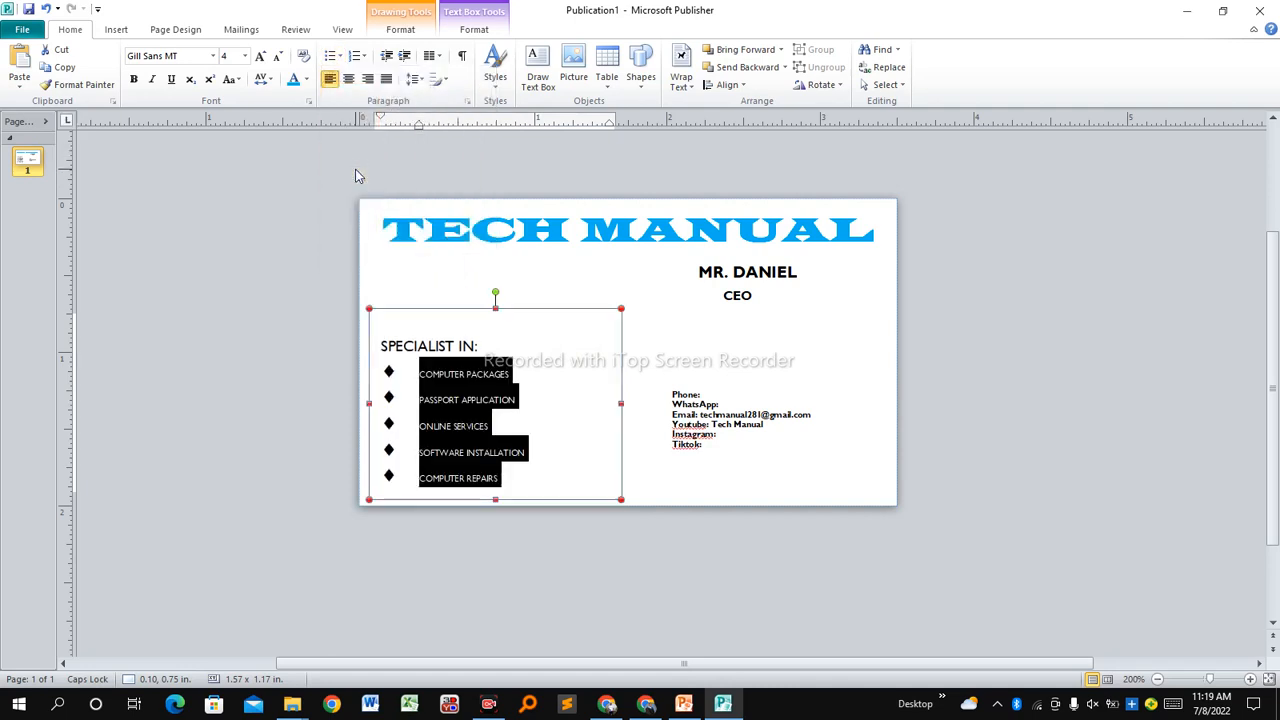
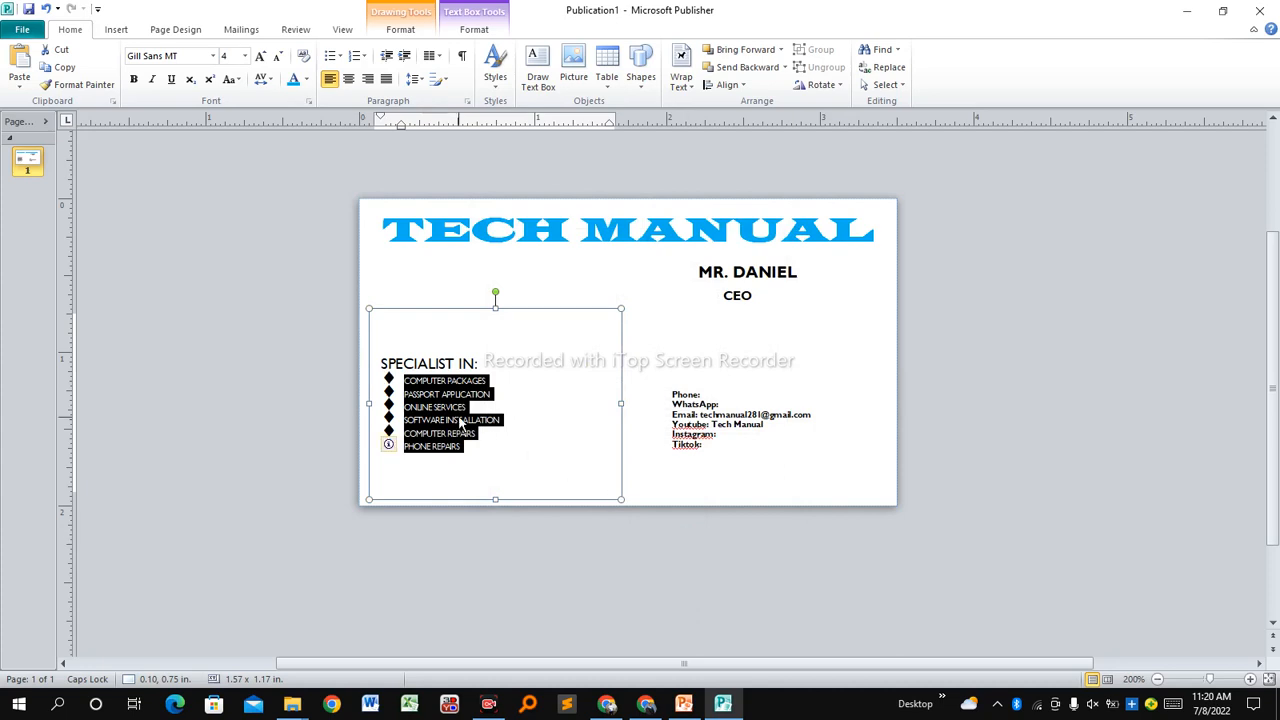
# Deselect the six-item service list to finish the diamond-bulleted SPECIALIST IN list.
pyautogui.click(474, 434)
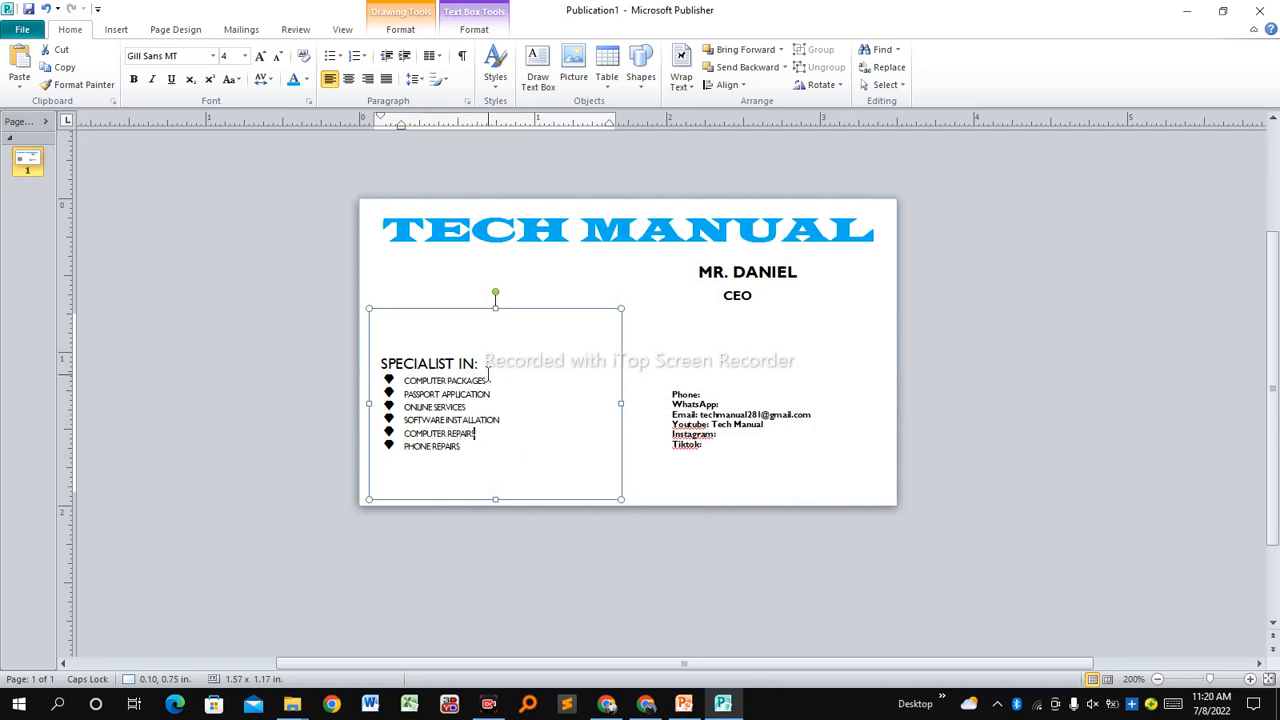
# Make the SPECIALIST IN: heading 6 pt and violet.
pyautogui.moveTo(485, 364); pyautogui.dragTo(381, 364)
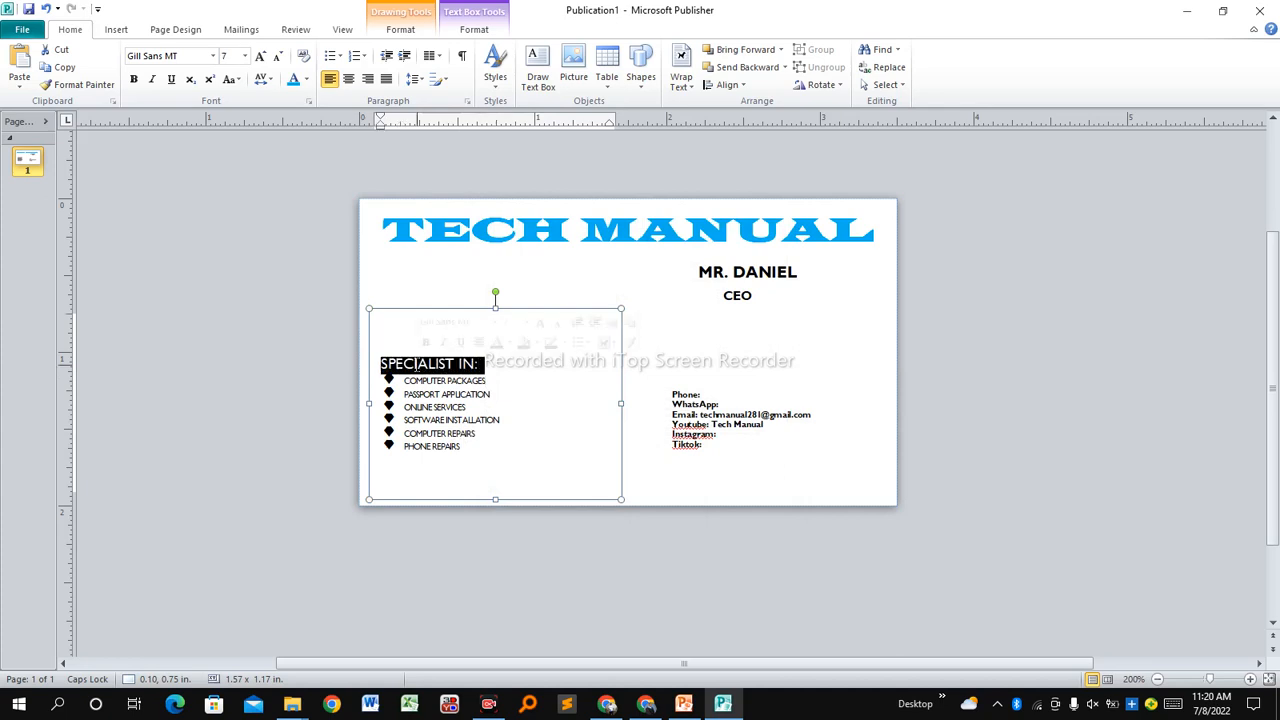
pyautogui.click(245, 56)
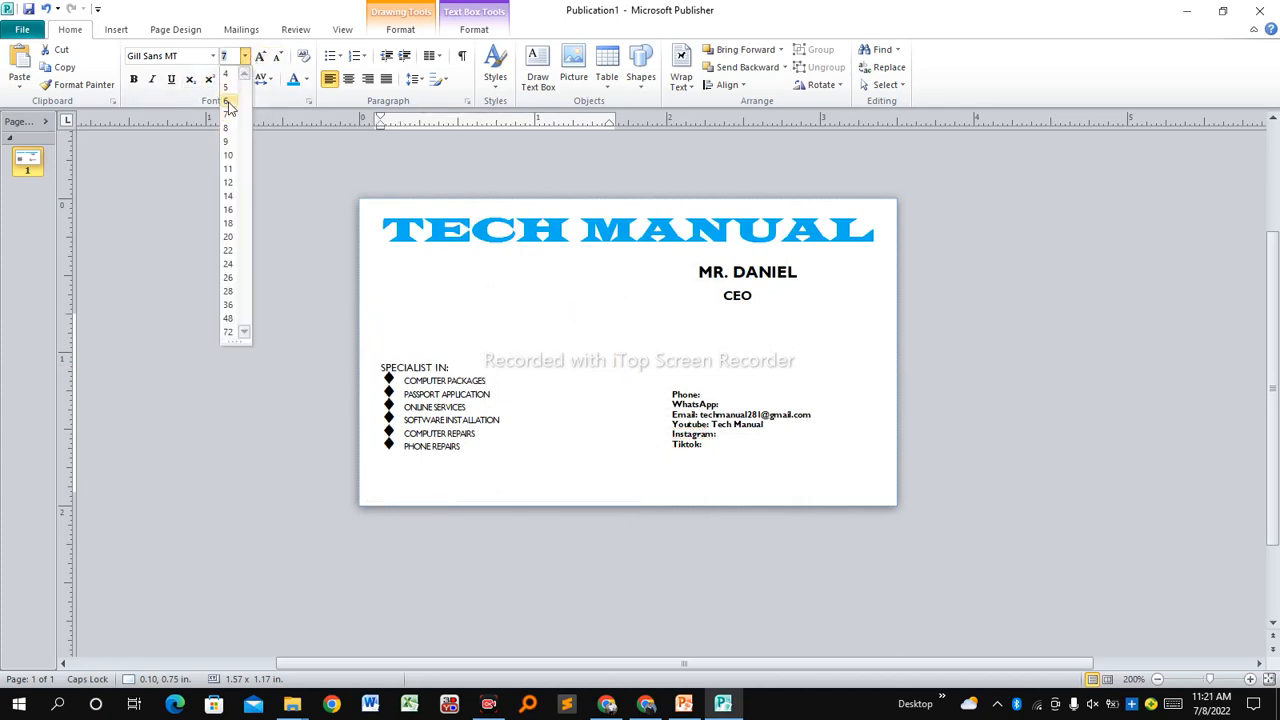
pyautogui.click(227, 101)
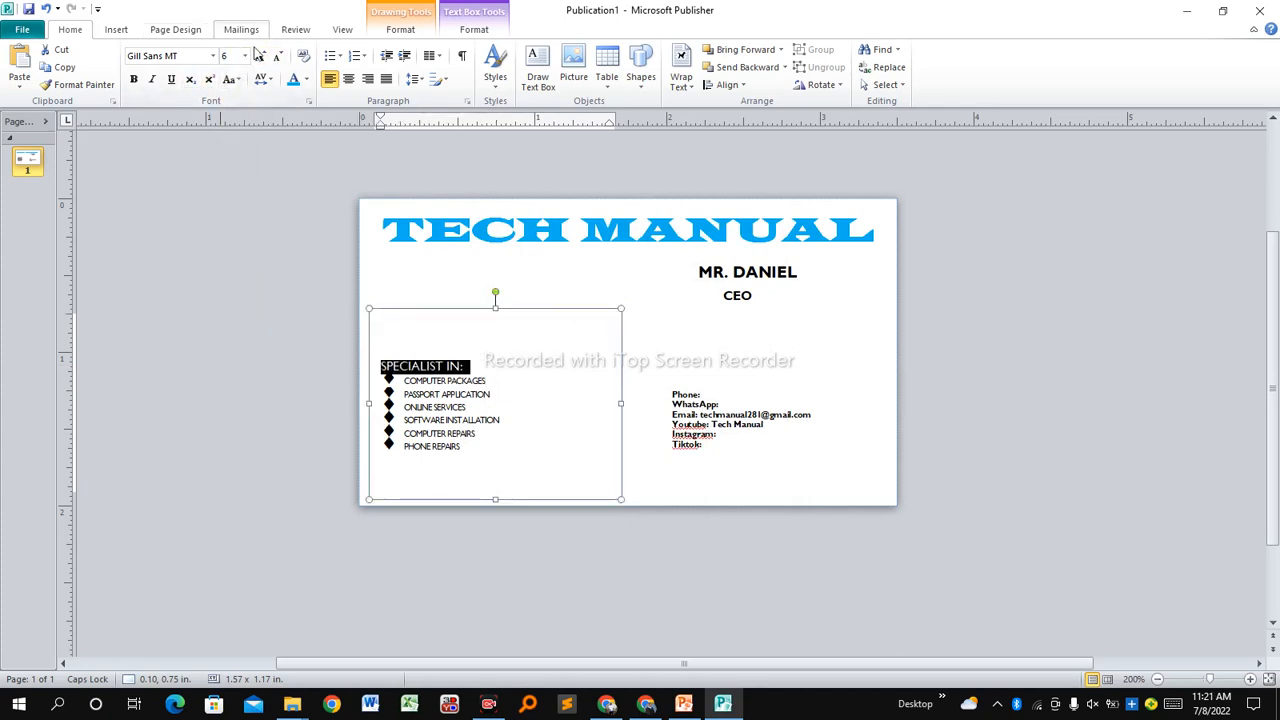
pyautogui.click(306, 80)
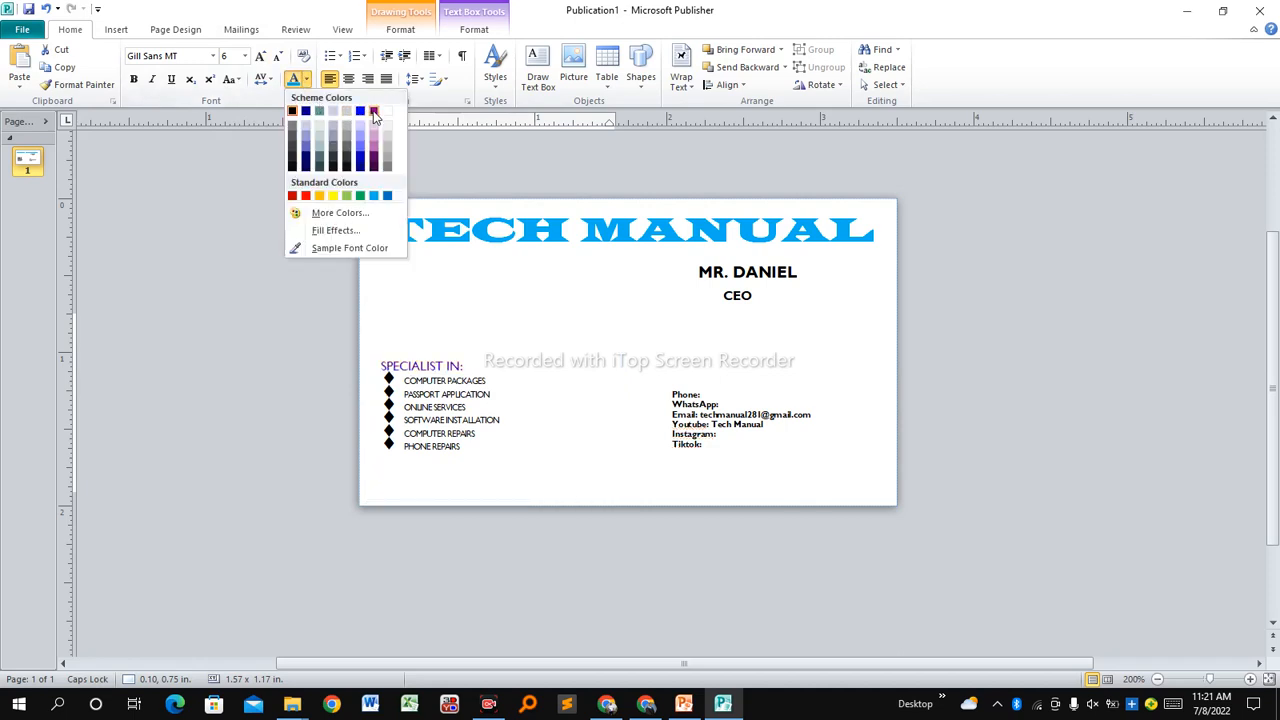
pyautogui.click(374, 113)
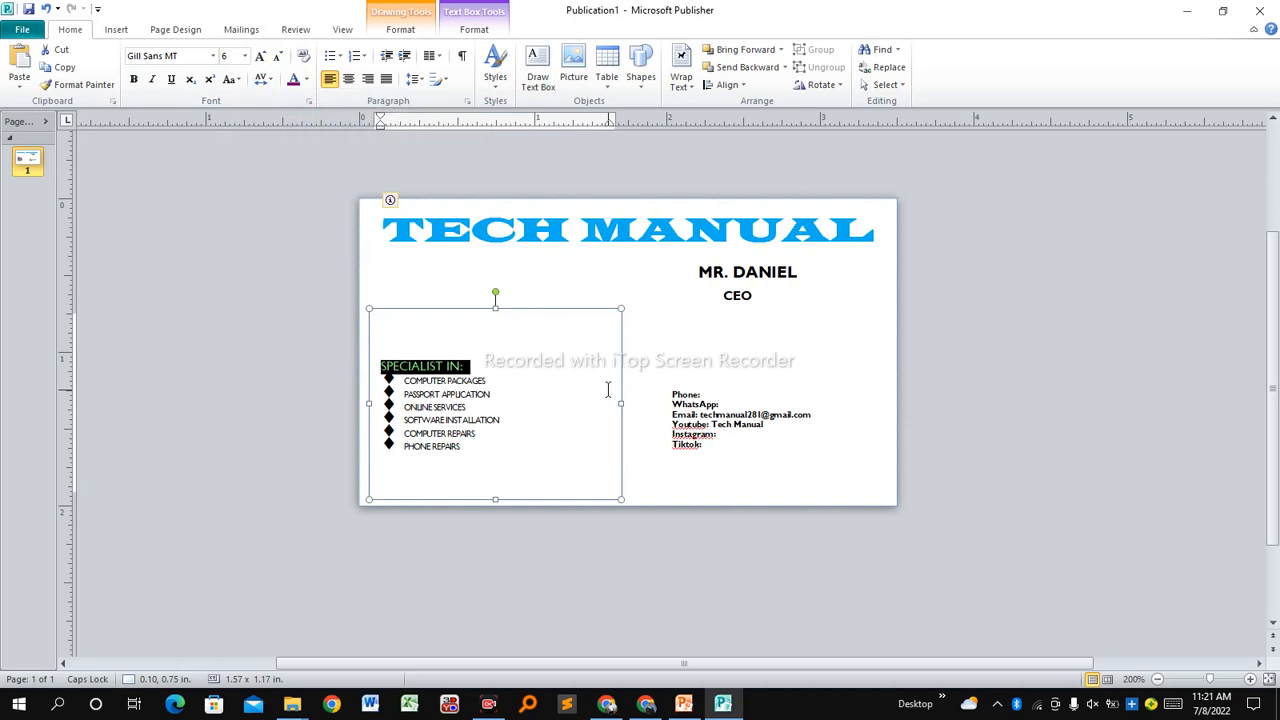
pyautogui.click(572, 407)
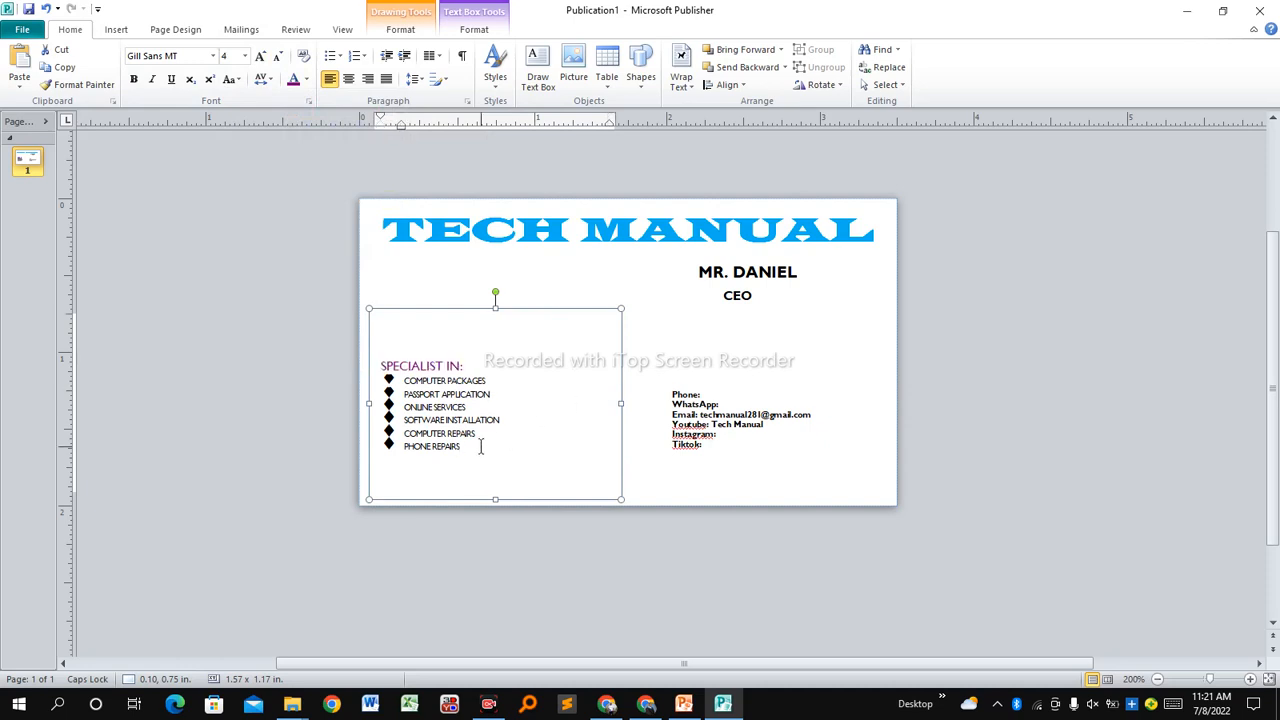
# Try resizing the SPECIALIST IN and list boxes, then undo the resize with Ctrl+Z.
pyautogui.moveTo(621, 309); pyautogui.dragTo(542, 346)
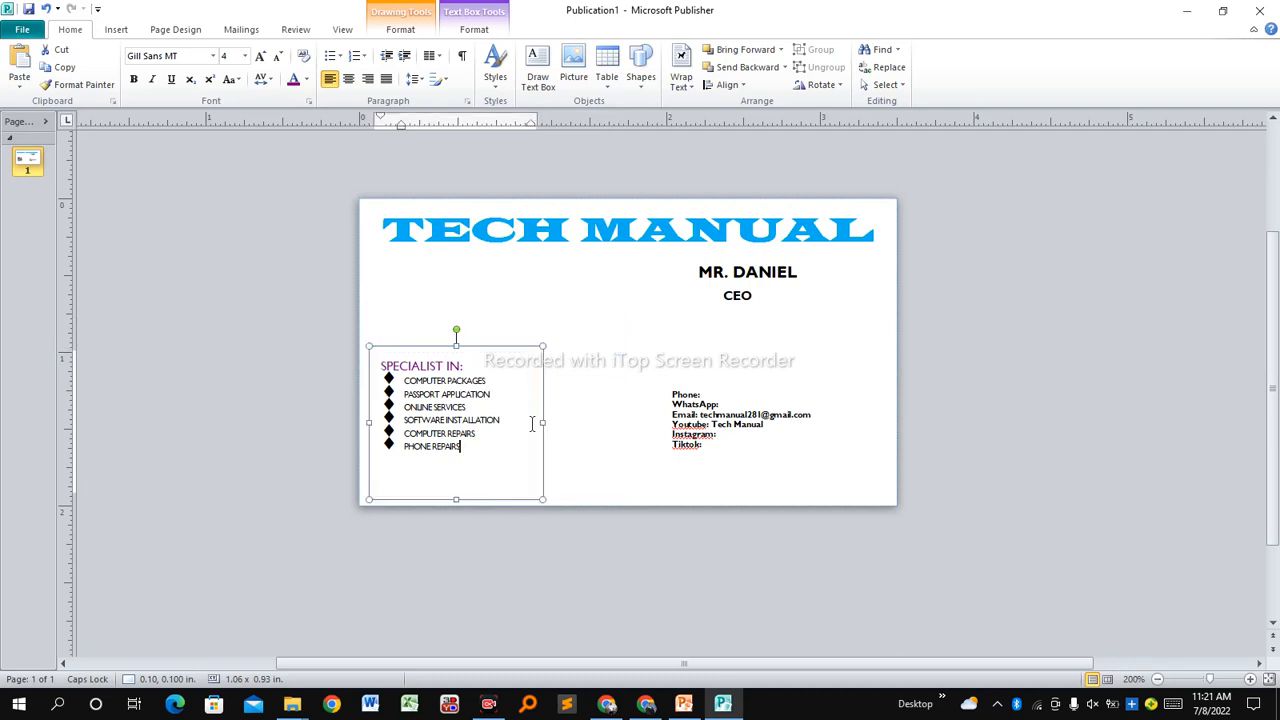
pyautogui.moveTo(457, 500); pyautogui.dragTo(457, 474)
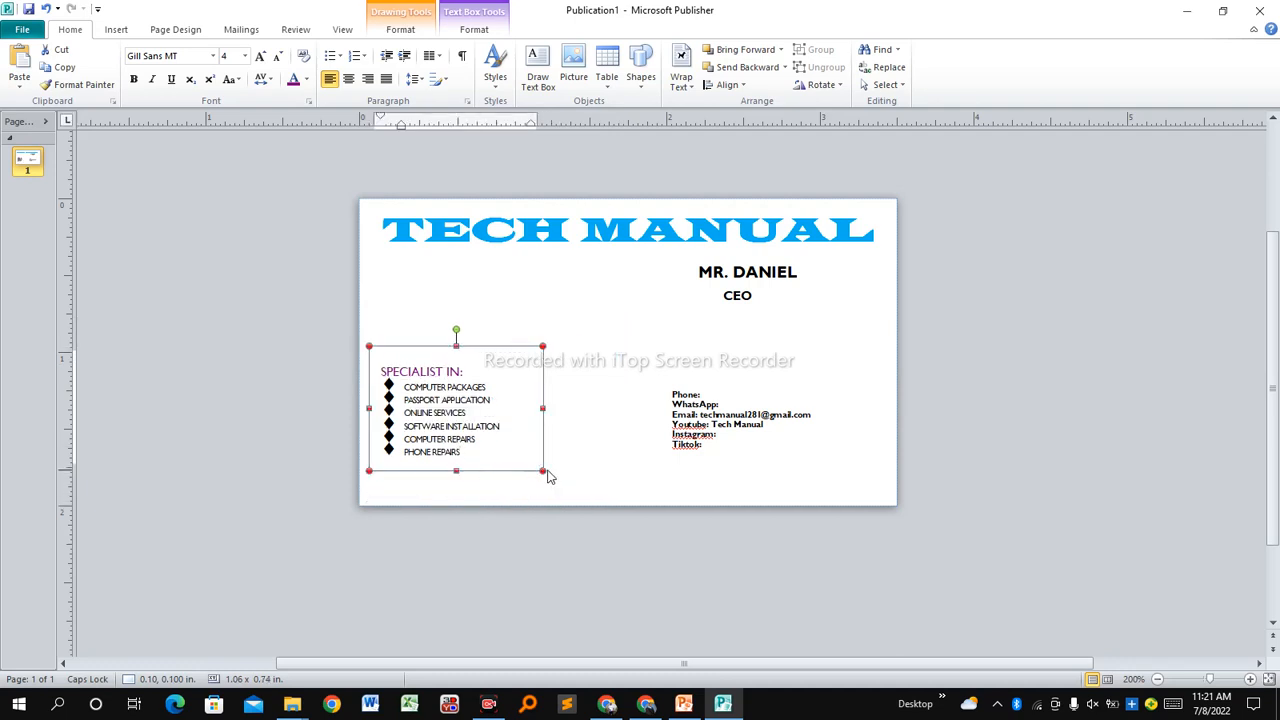
pyautogui.moveTo(541, 470); pyautogui.dragTo(546, 492)
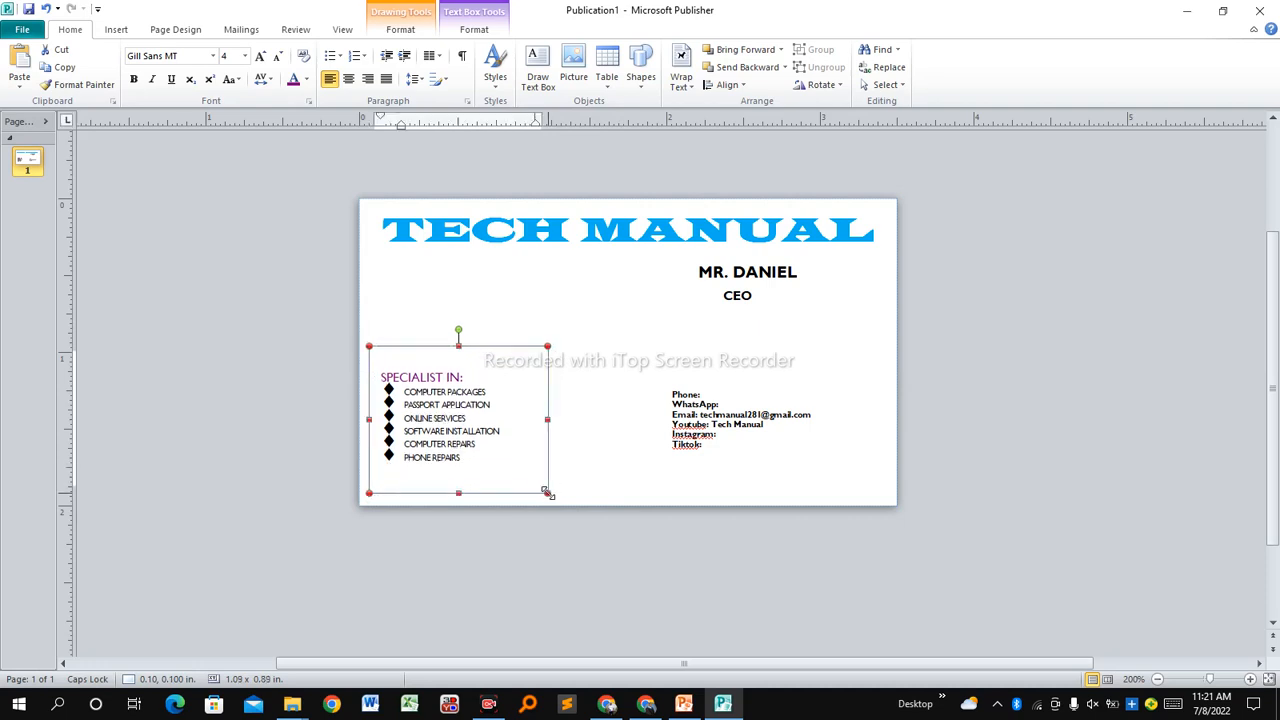
pyautogui.hotkey('ctrl', 'z')
pyautogui.hotkey('ctrl', 'z')
pyautogui.hotkey('ctrl', 'z')
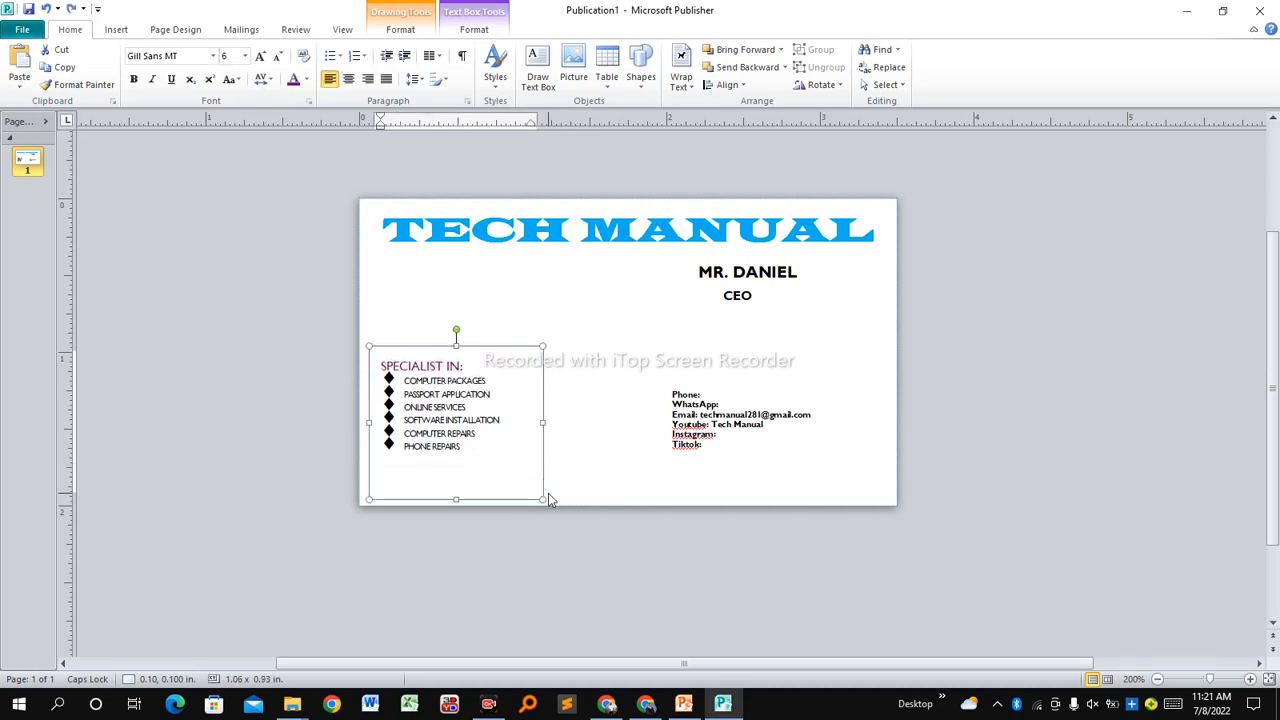
pyautogui.moveTo(502, 346); pyautogui.dragTo(506, 342)
pyautogui.click(614, 432)
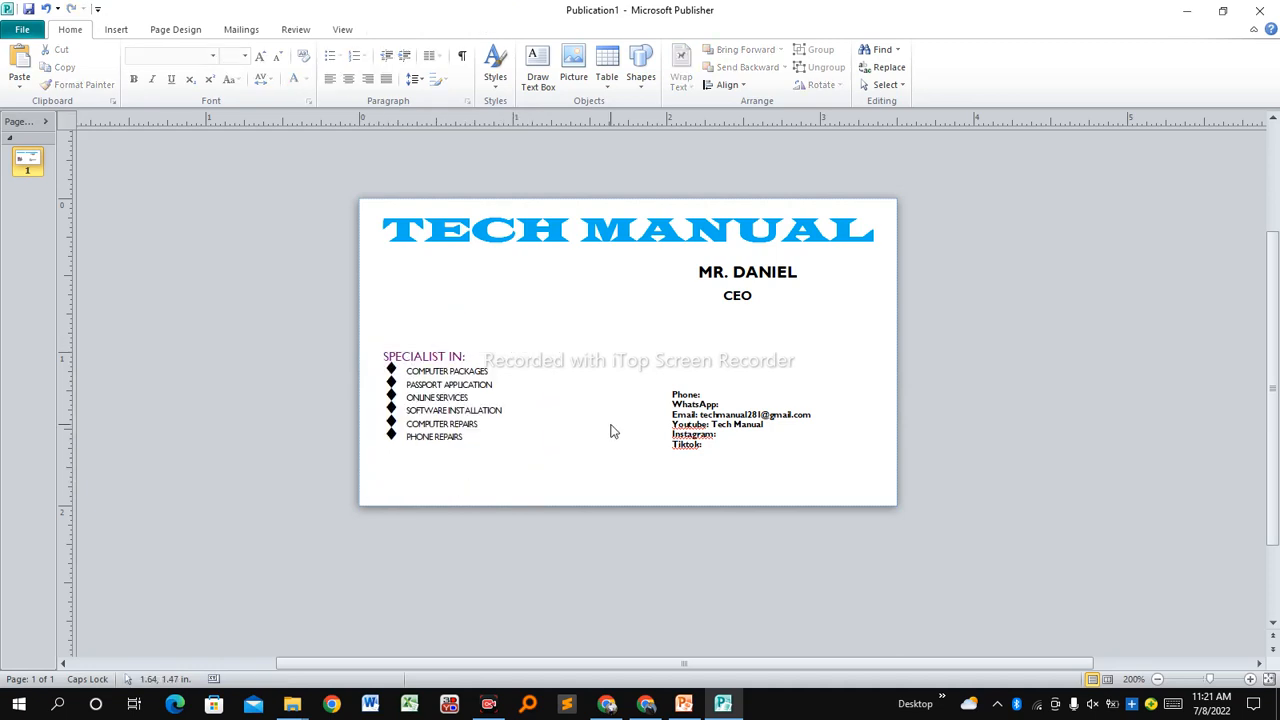
# Move the SPECIALIST IN box slightly lower and check the contact, name and title boxes.
pyautogui.click(479, 348)
pyautogui.moveTo(480, 342); pyautogui.dragTo(493, 362)
pyautogui.click(713, 414)
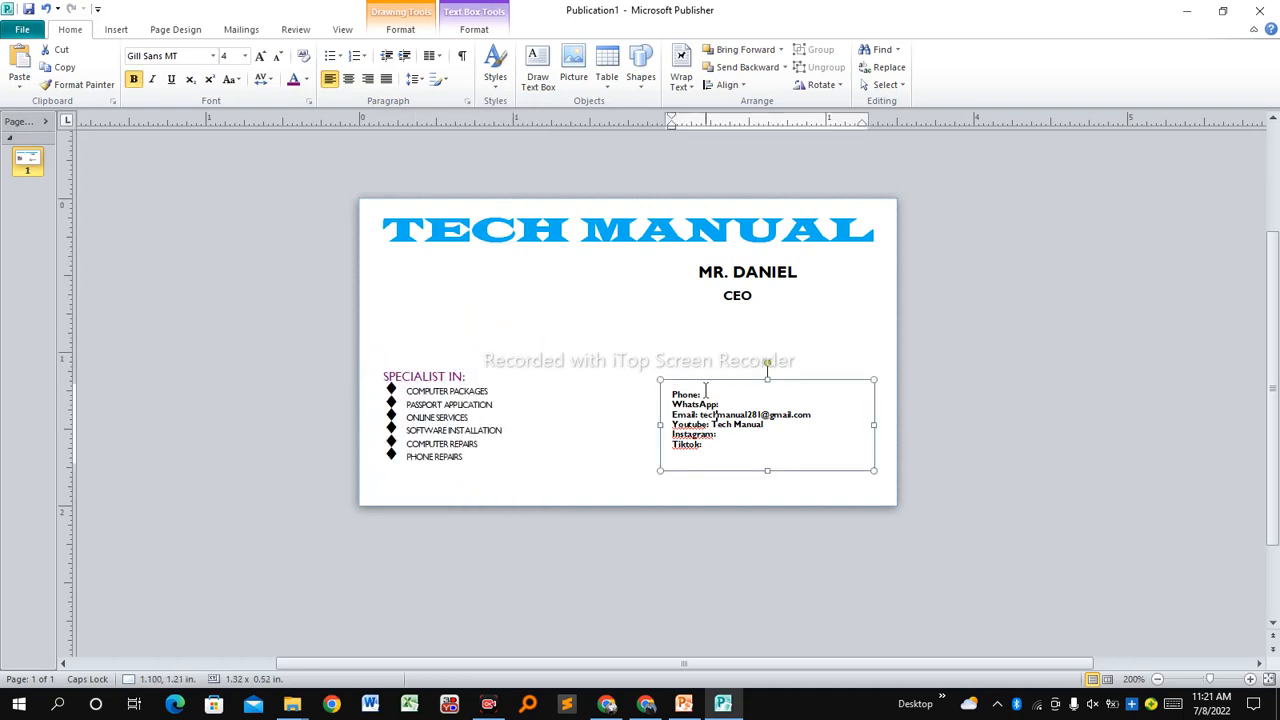
pyautogui.click(740, 282)
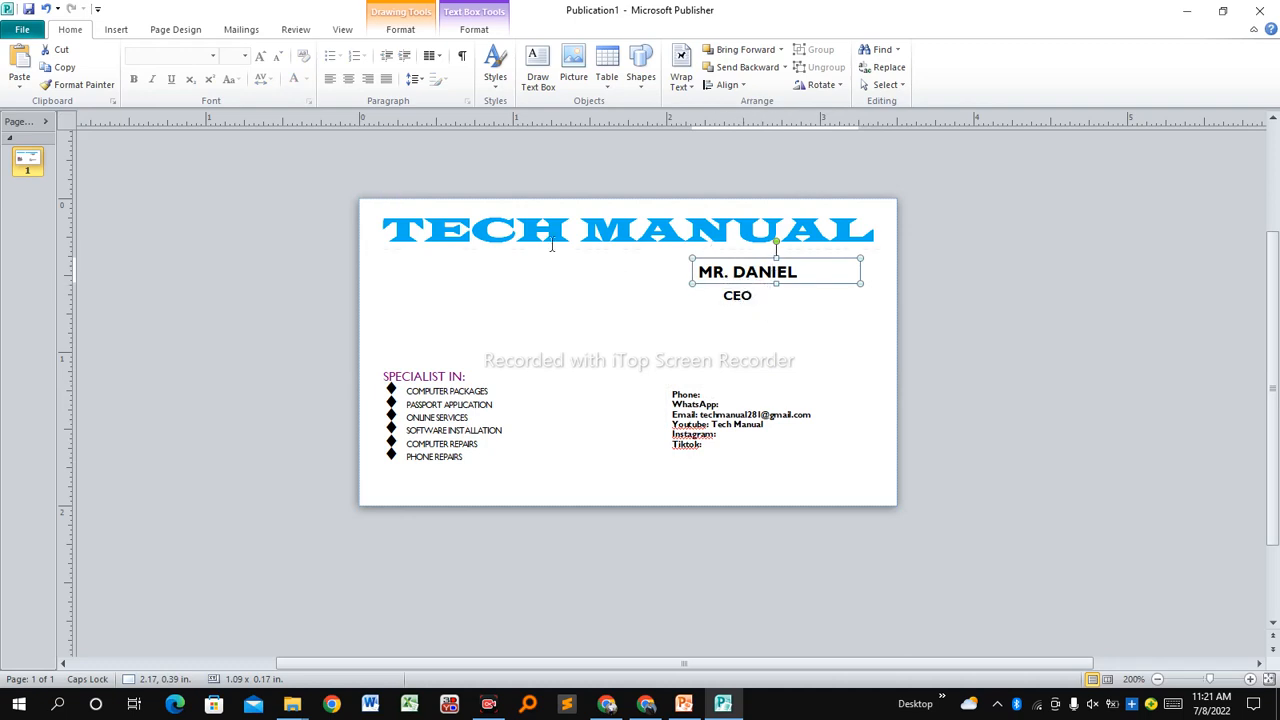
pyautogui.click(491, 237)
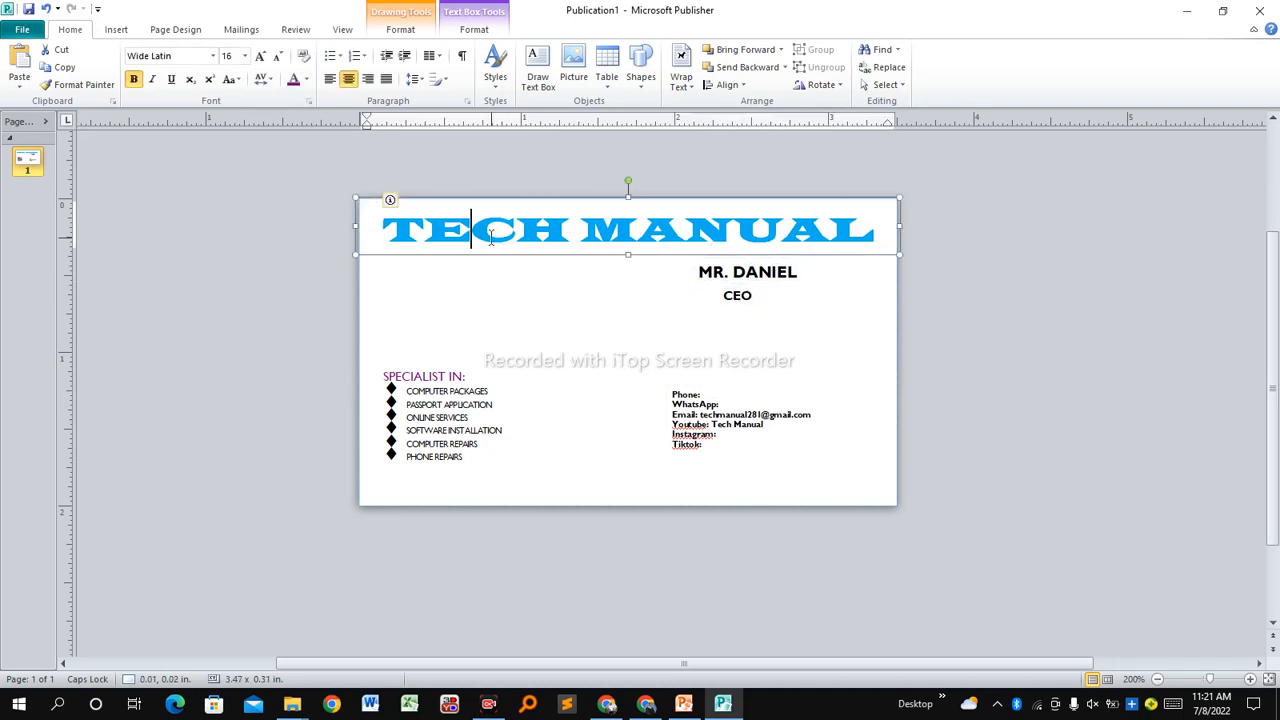
pyautogui.click(420, 293)
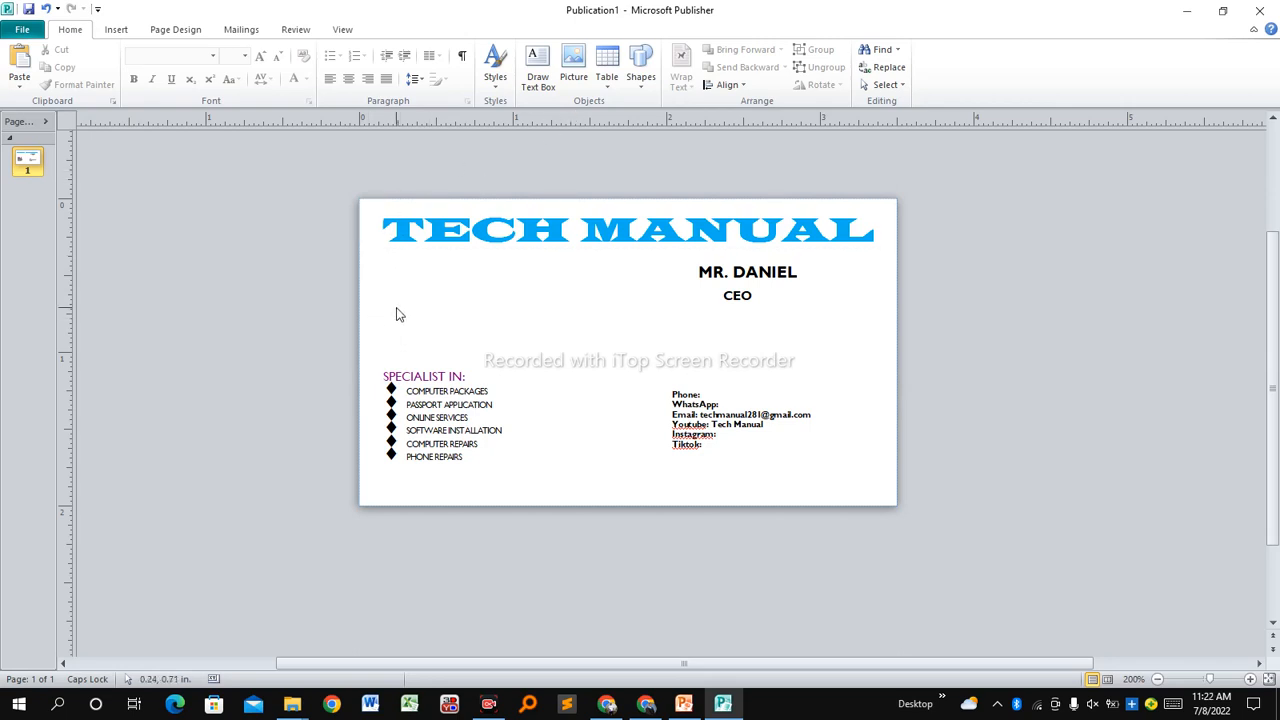
# Insert the picture_saved (1) logo image onto the card.
pyautogui.click(116, 30)
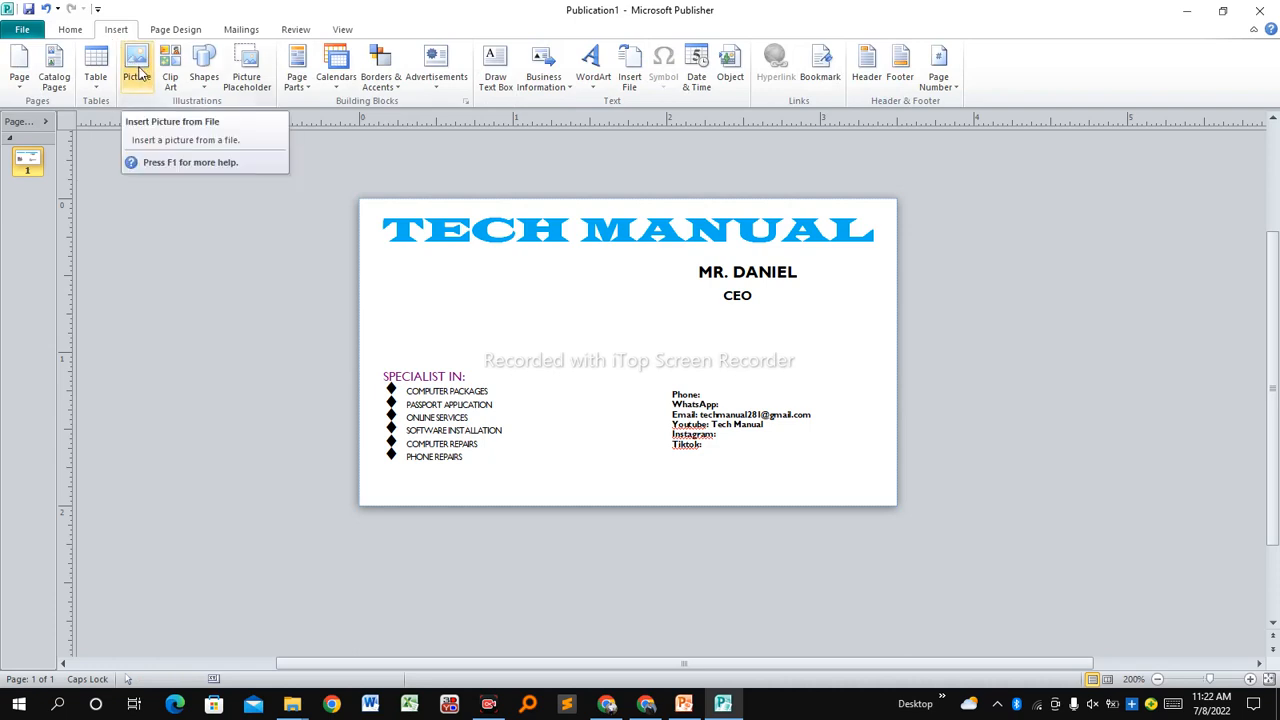
pyautogui.click(137, 74)
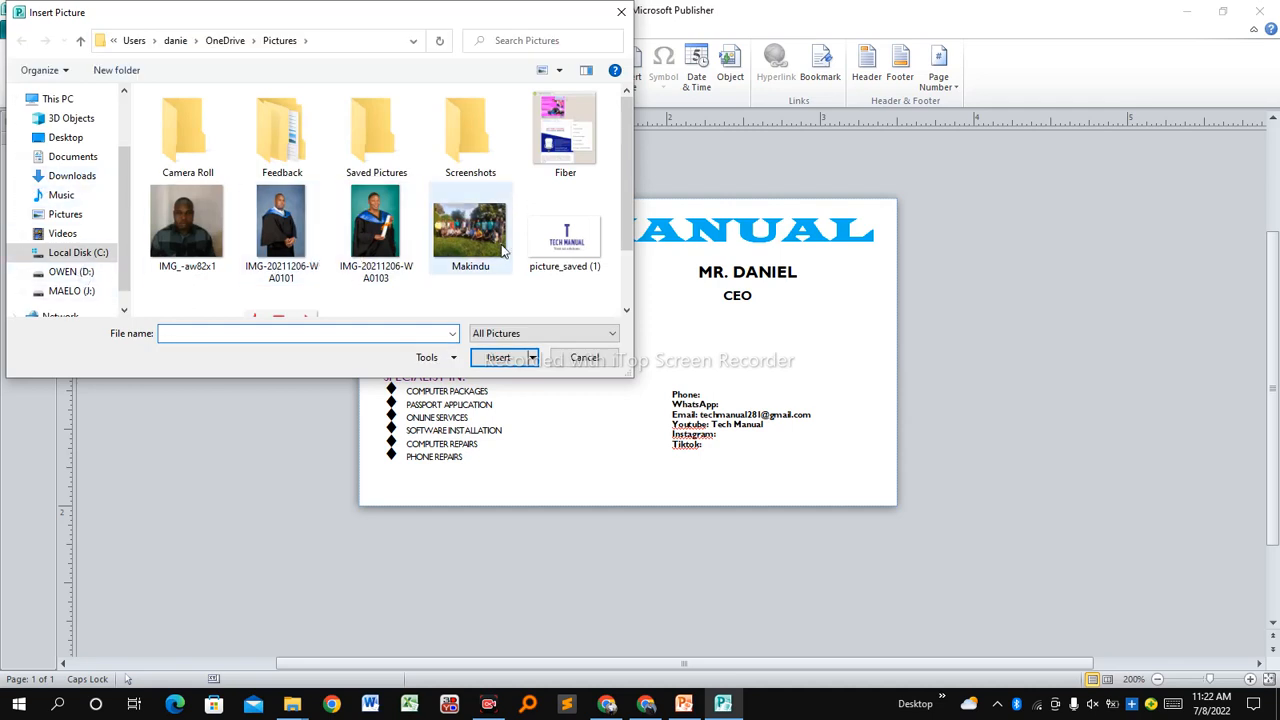
pyautogui.click(556, 254)
pyautogui.click(498, 357)
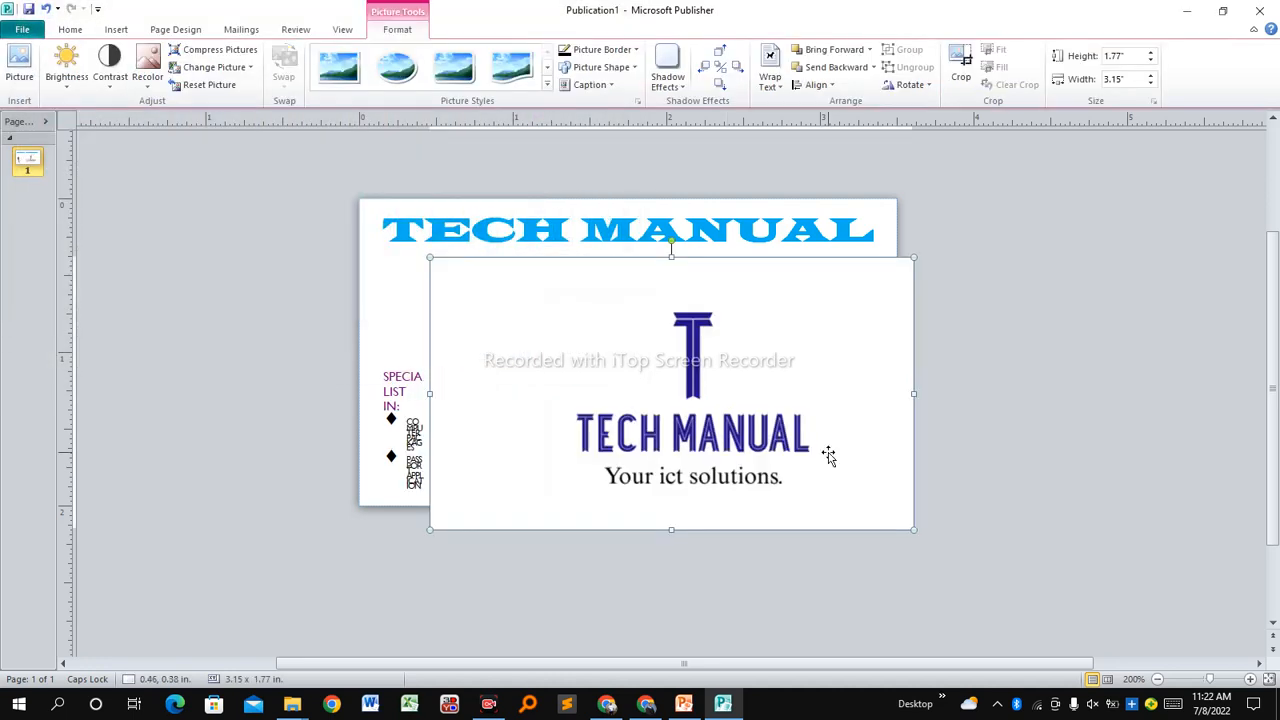
# Shrink the logo and position it on the left below the TECH MANUAL title.
pyautogui.moveTo(910, 530); pyautogui.dragTo(462, 316)
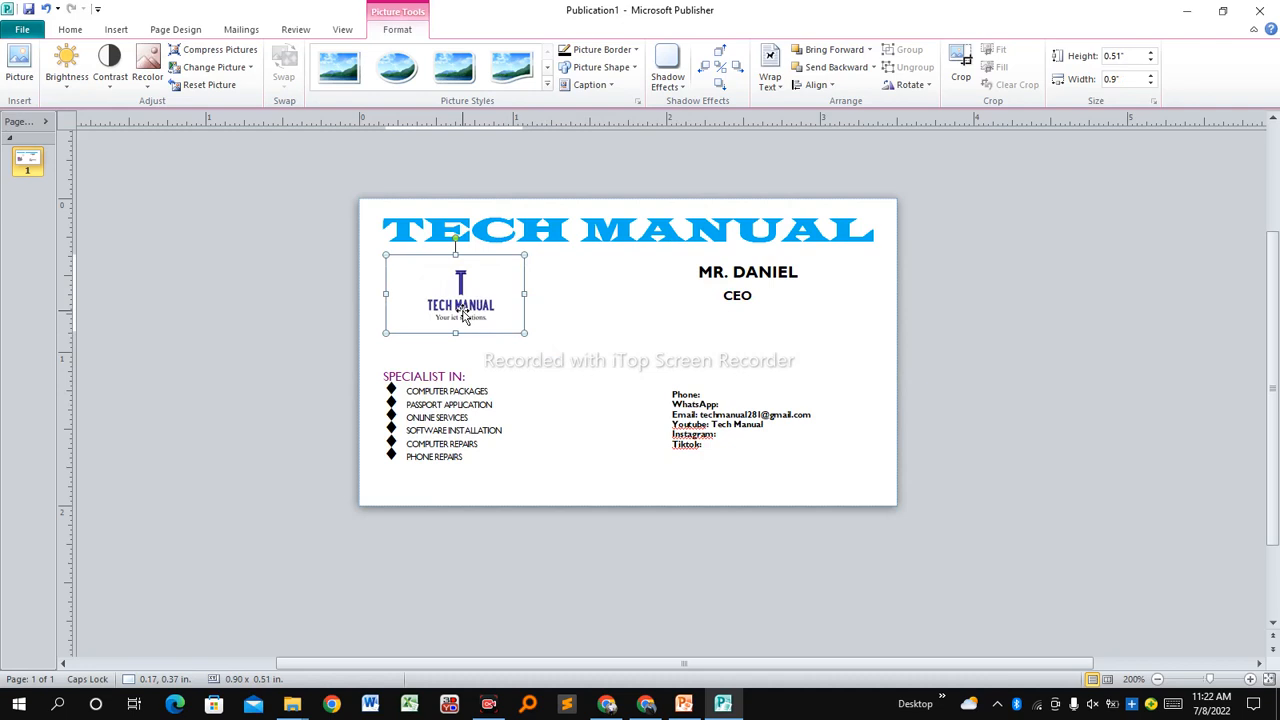
pyautogui.click(484, 307)
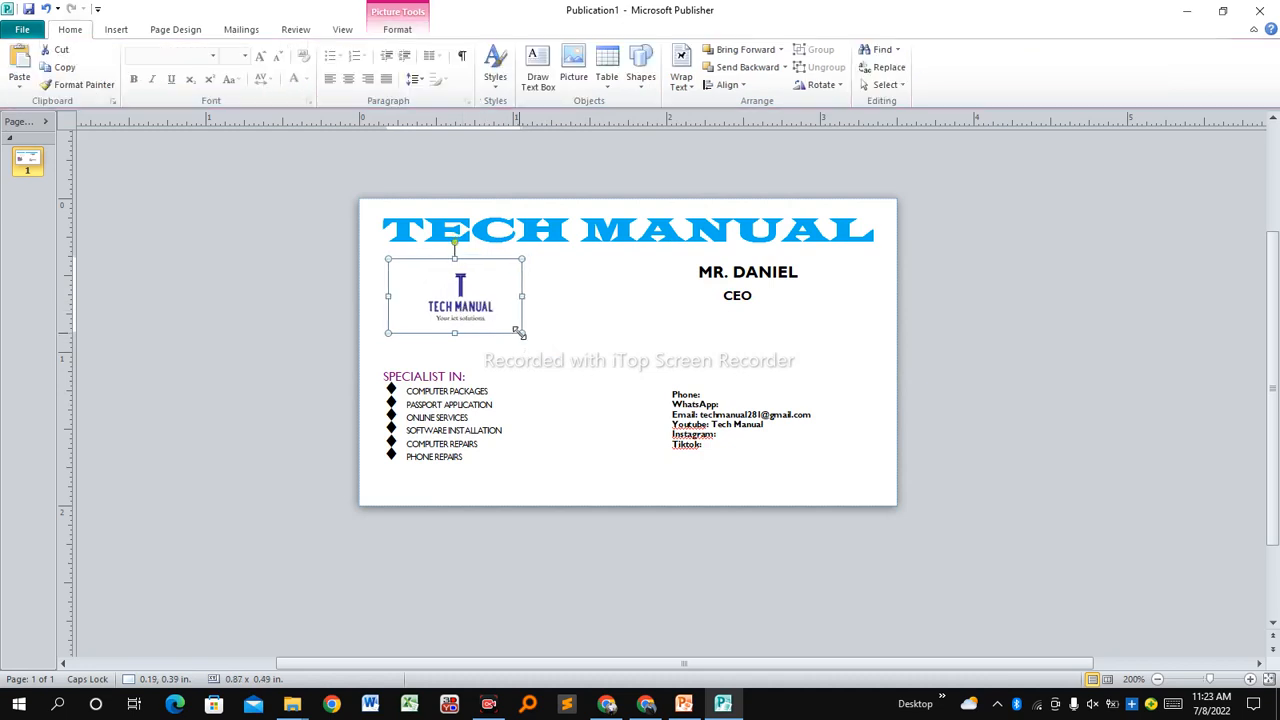
pyautogui.moveTo(520, 333); pyautogui.dragTo(464, 296)
pyautogui.click(587, 327)
pyautogui.click(576, 308)
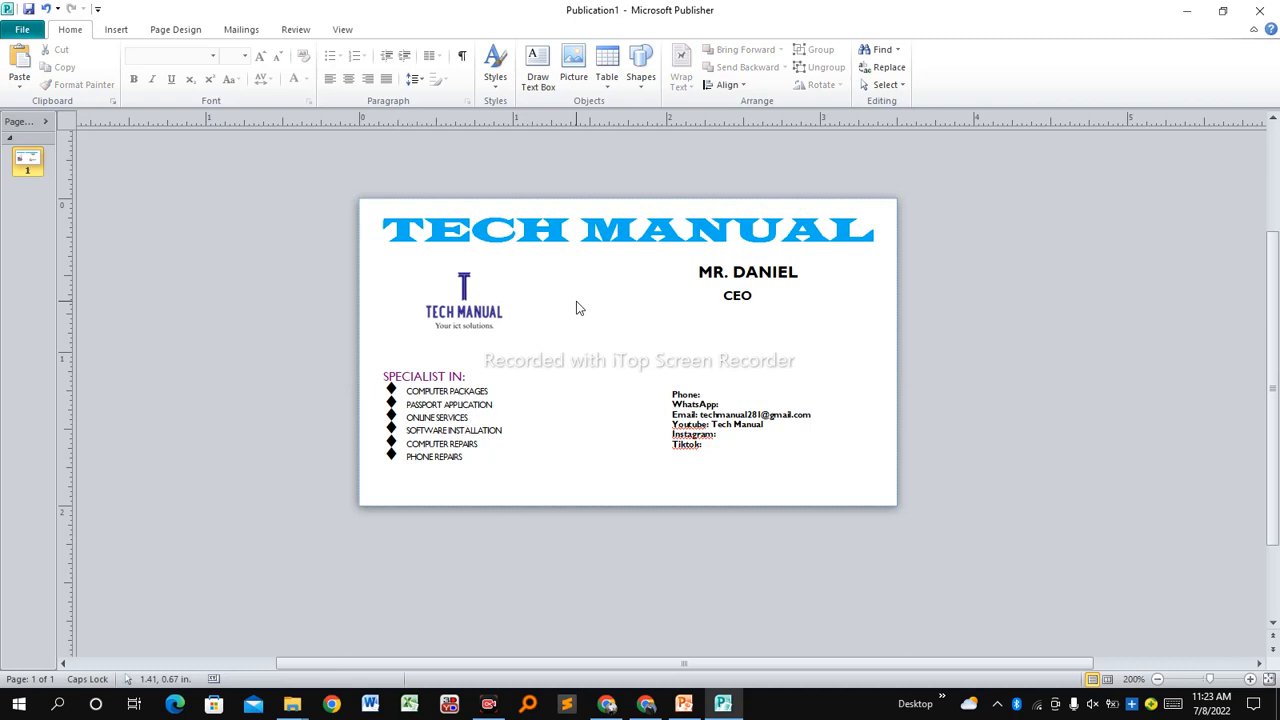
pyautogui.click(437, 287)
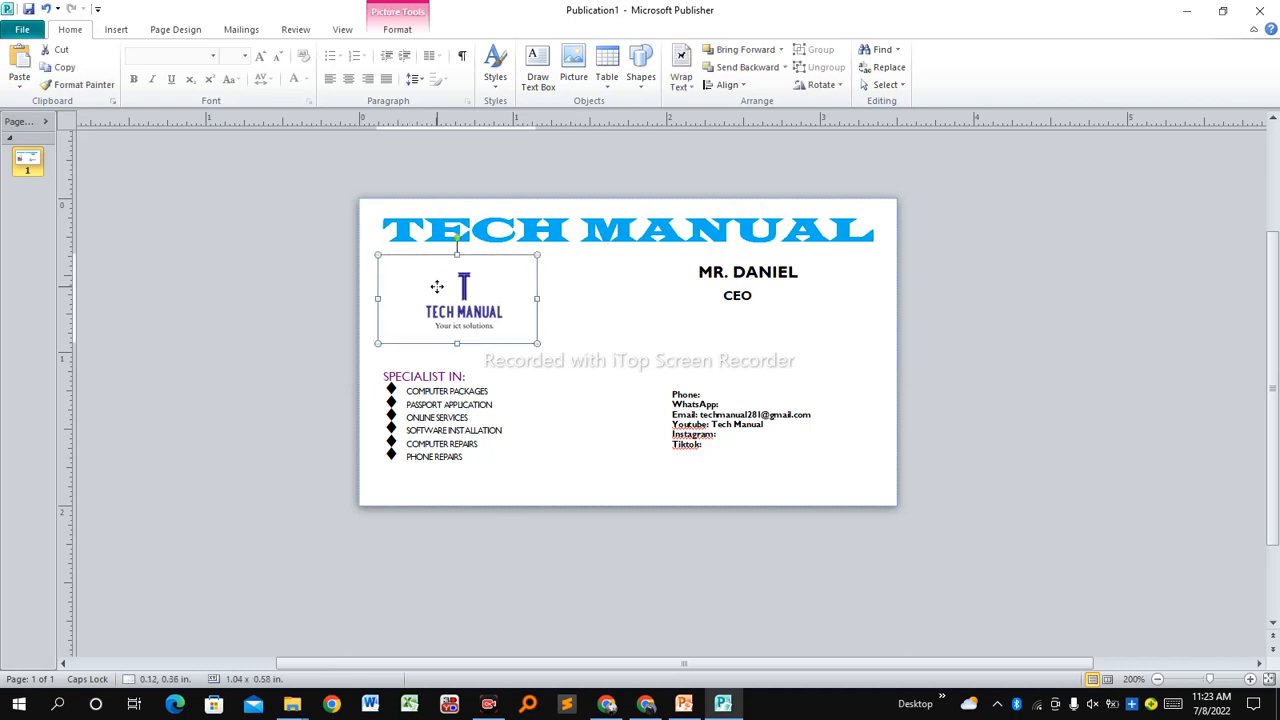
pyautogui.moveTo(437, 287); pyautogui.dragTo(421, 286)
pyautogui.click(561, 325)
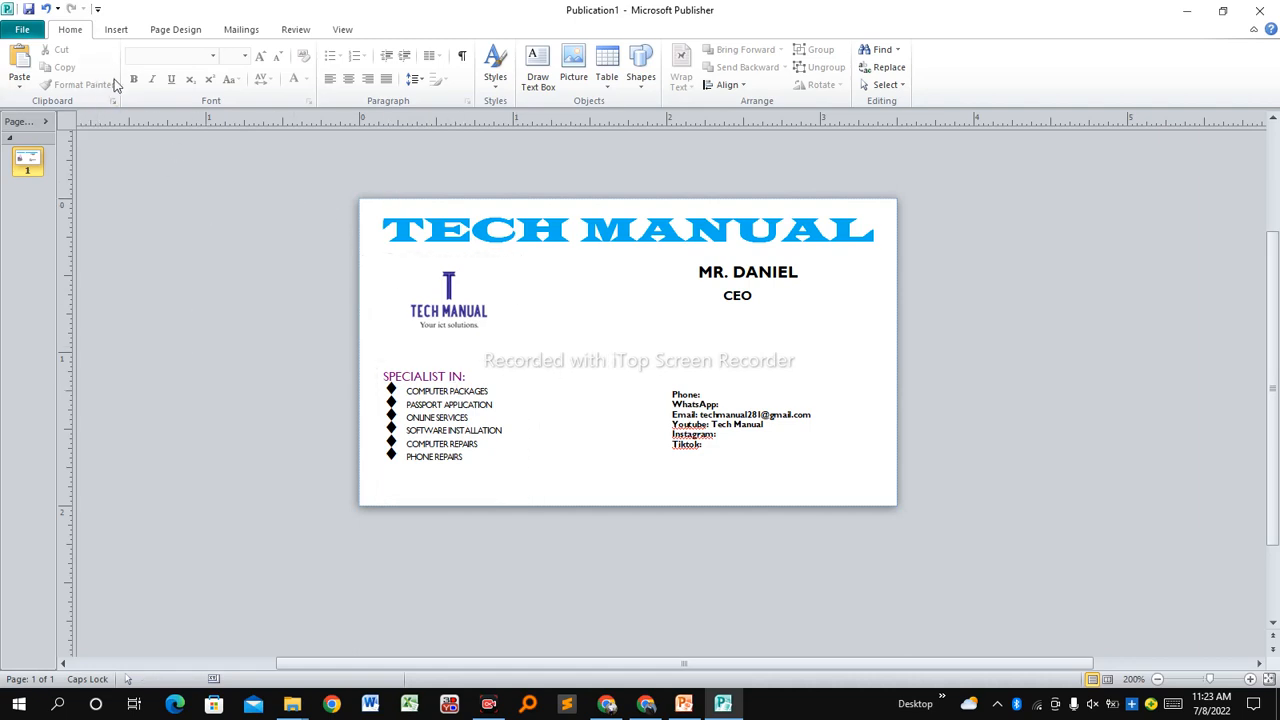
pyautogui.click(167, 37)
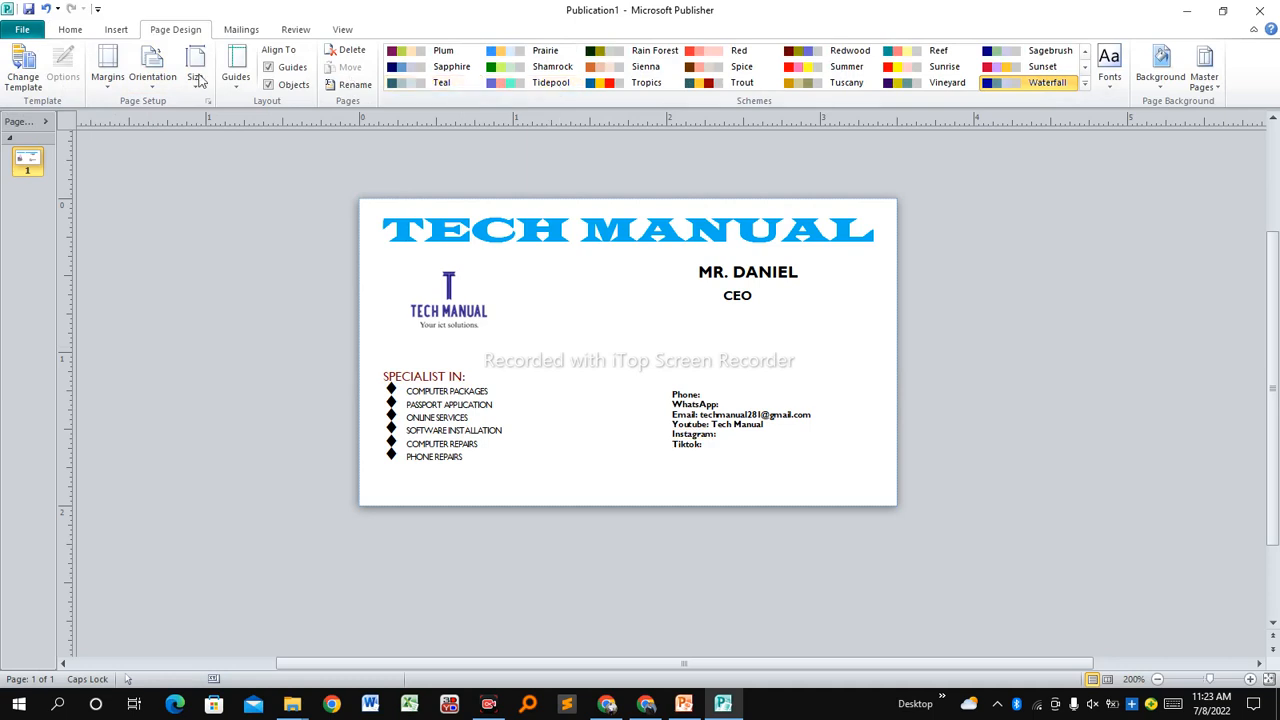
# Preview the Margins presets and solid background colours without applying any change.
pyautogui.click(108, 68)
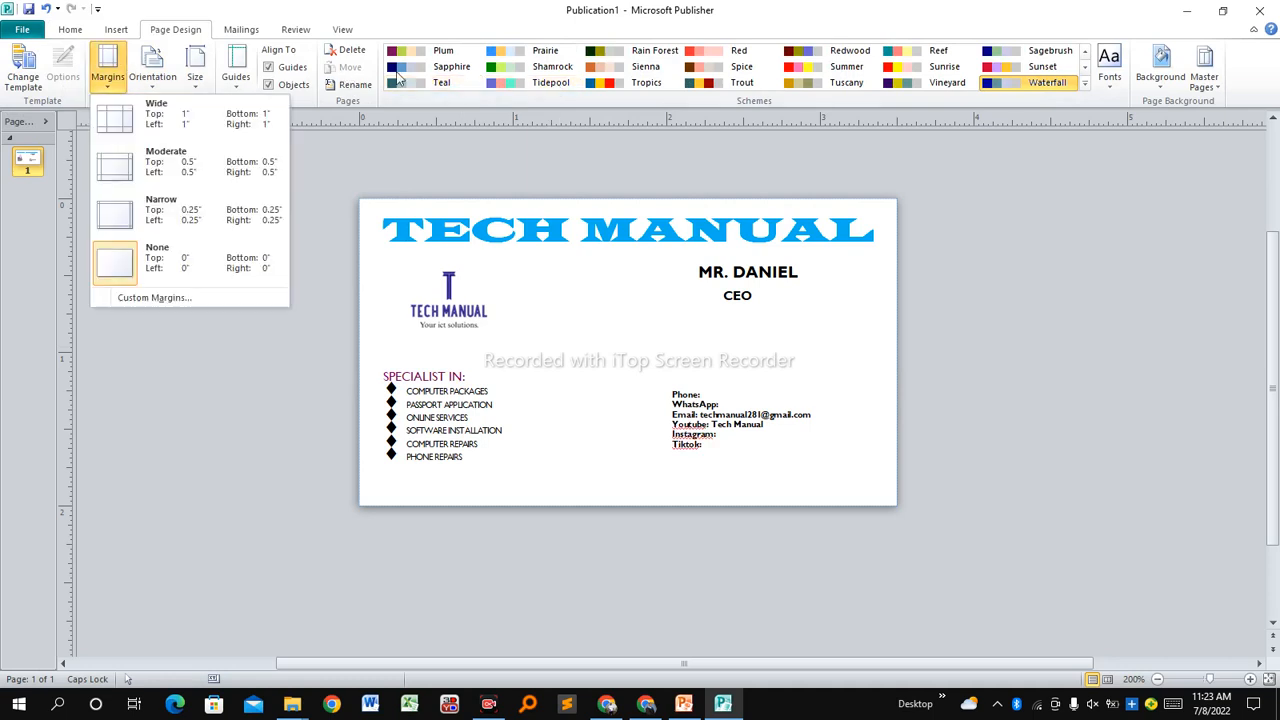
pyautogui.click(49, 105)
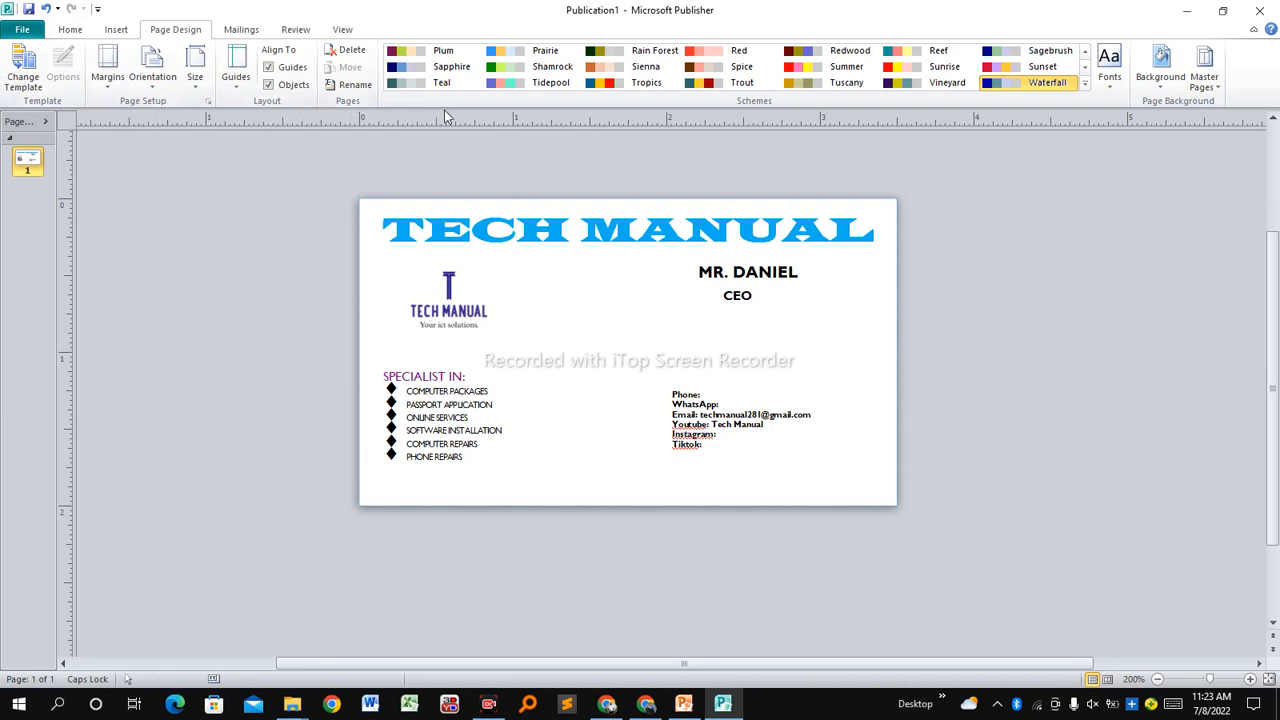
pyautogui.click(1162, 92)
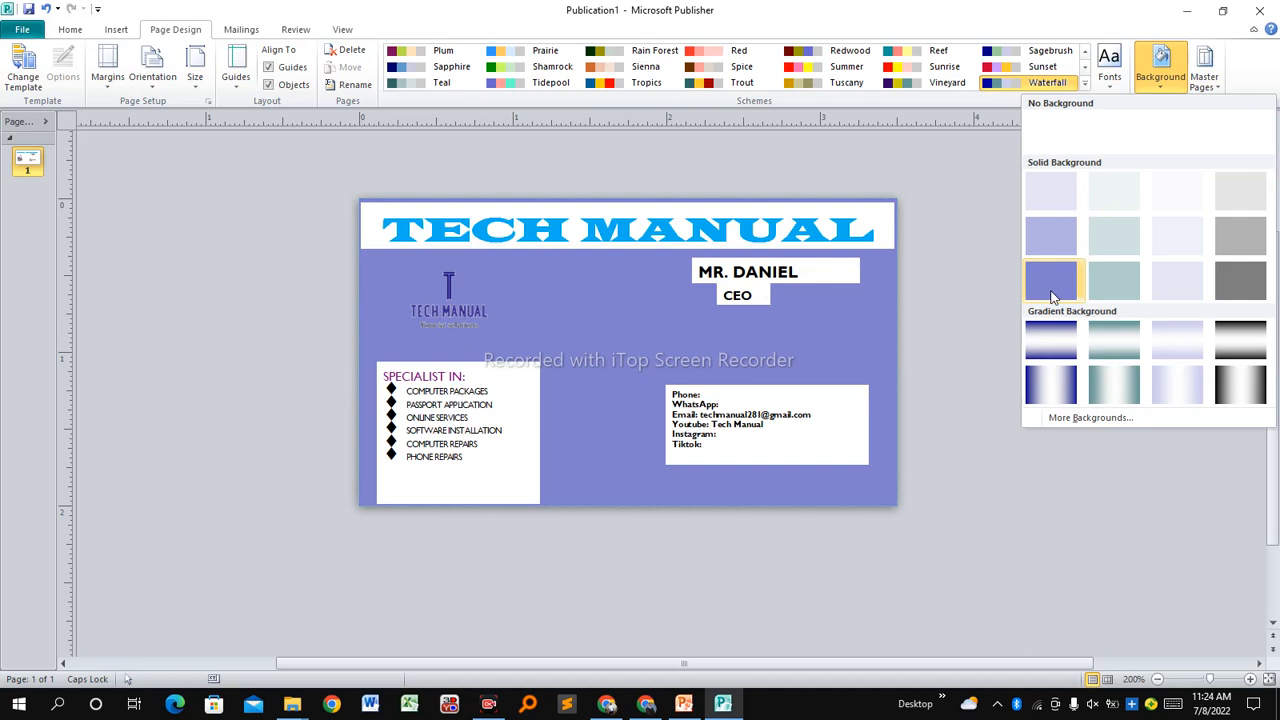
pyautogui.click(1159, 60)
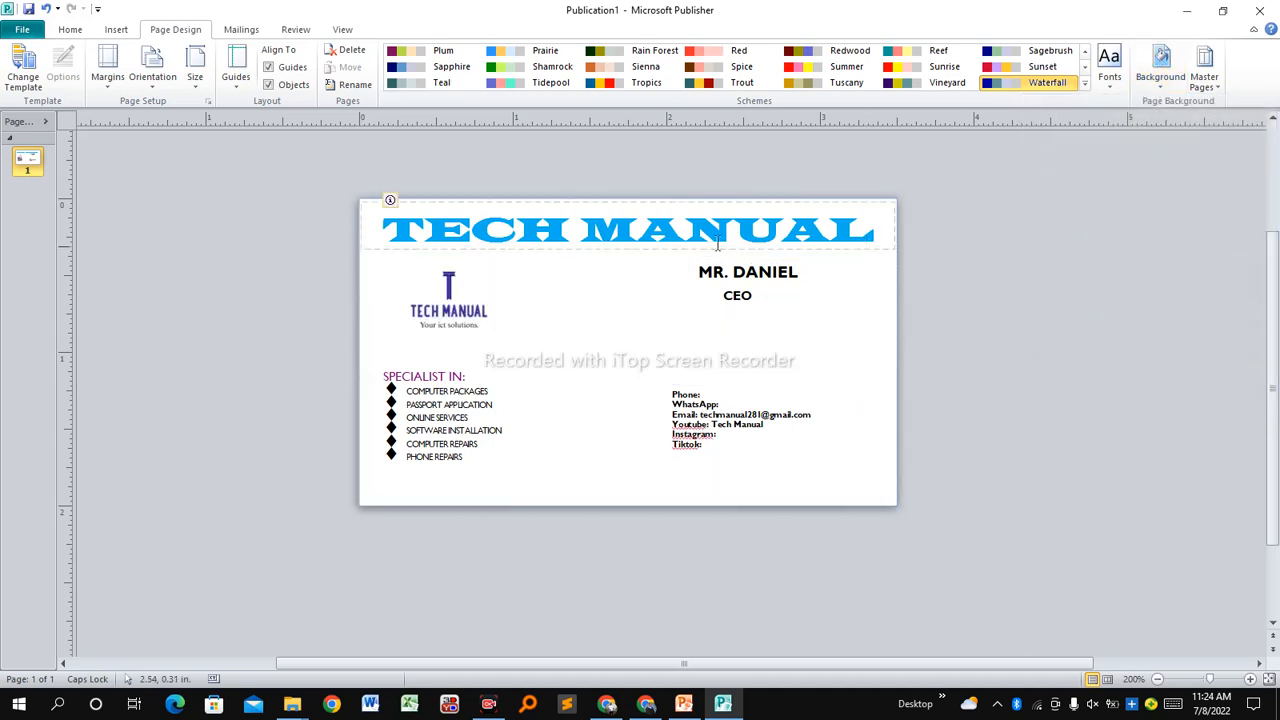
# Set the TECH MANUAL title box's fill colour to No Fill via Format Text Box.
pyautogui.click(604, 249)
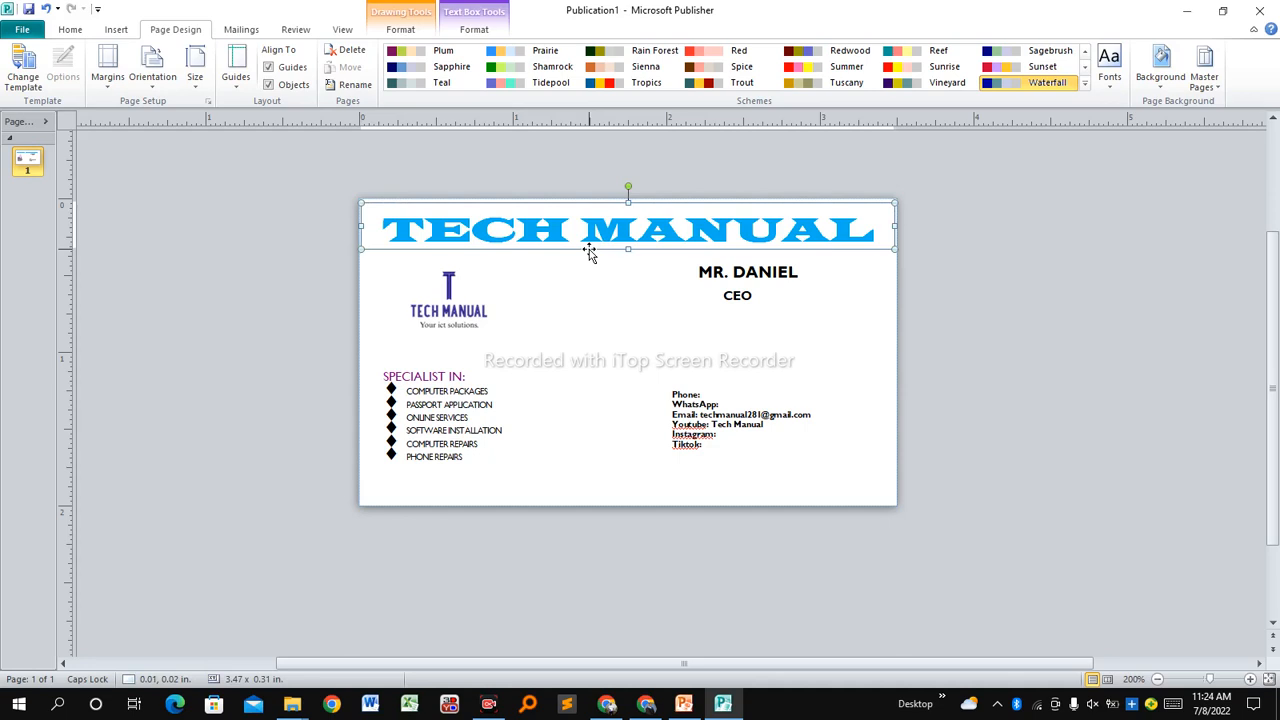
pyautogui.rightClick(589, 254)
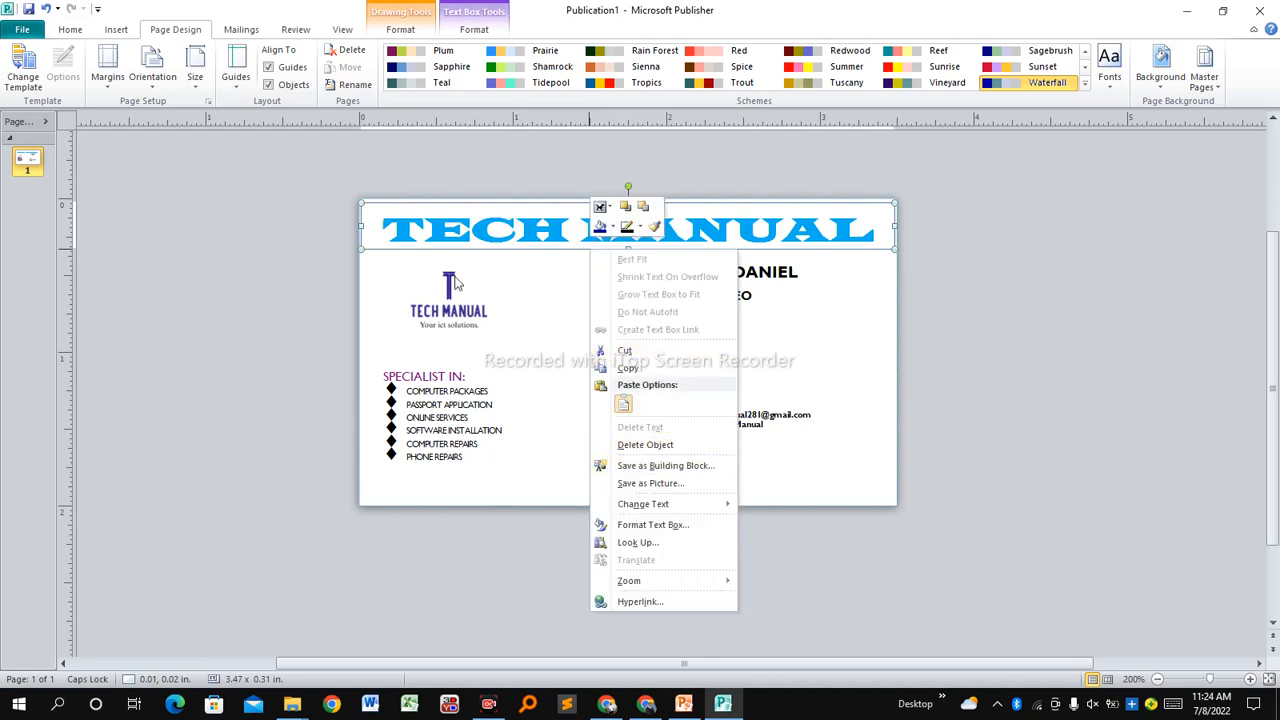
pyautogui.click(665, 527)
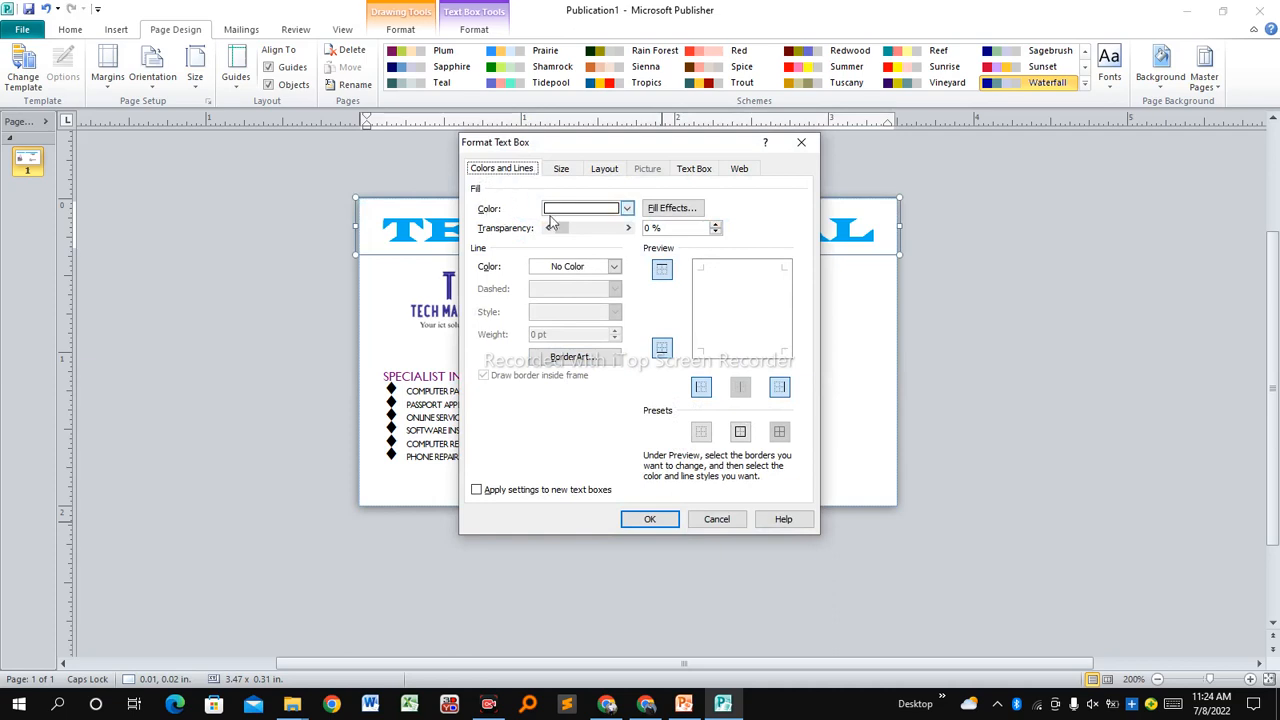
pyautogui.click(627, 209)
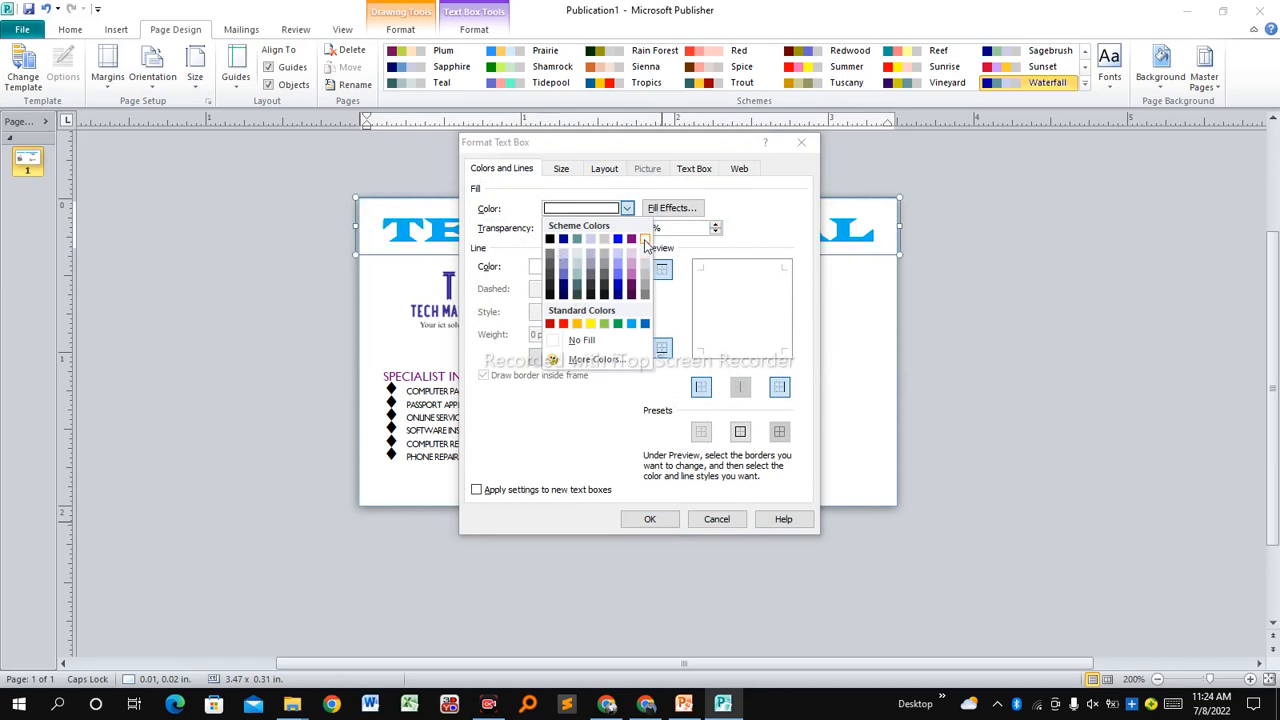
pyautogui.click(576, 341)
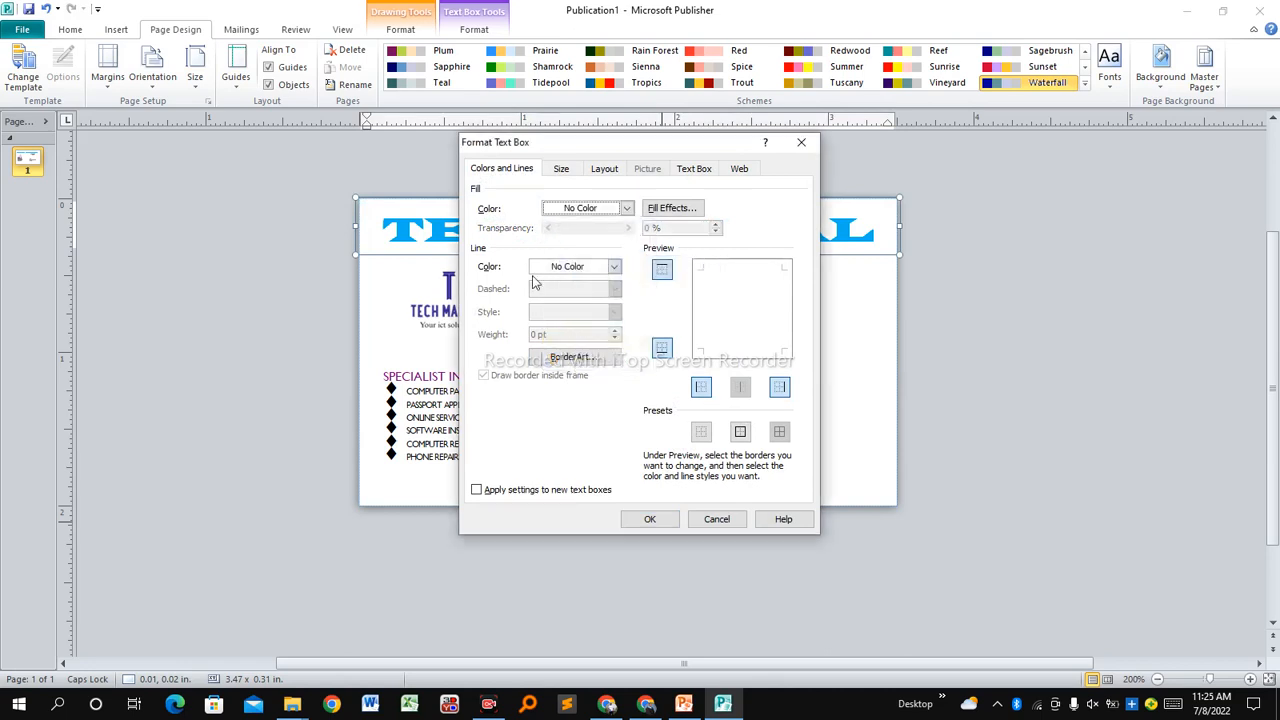
pyautogui.click(664, 519)
pyautogui.click(552, 319)
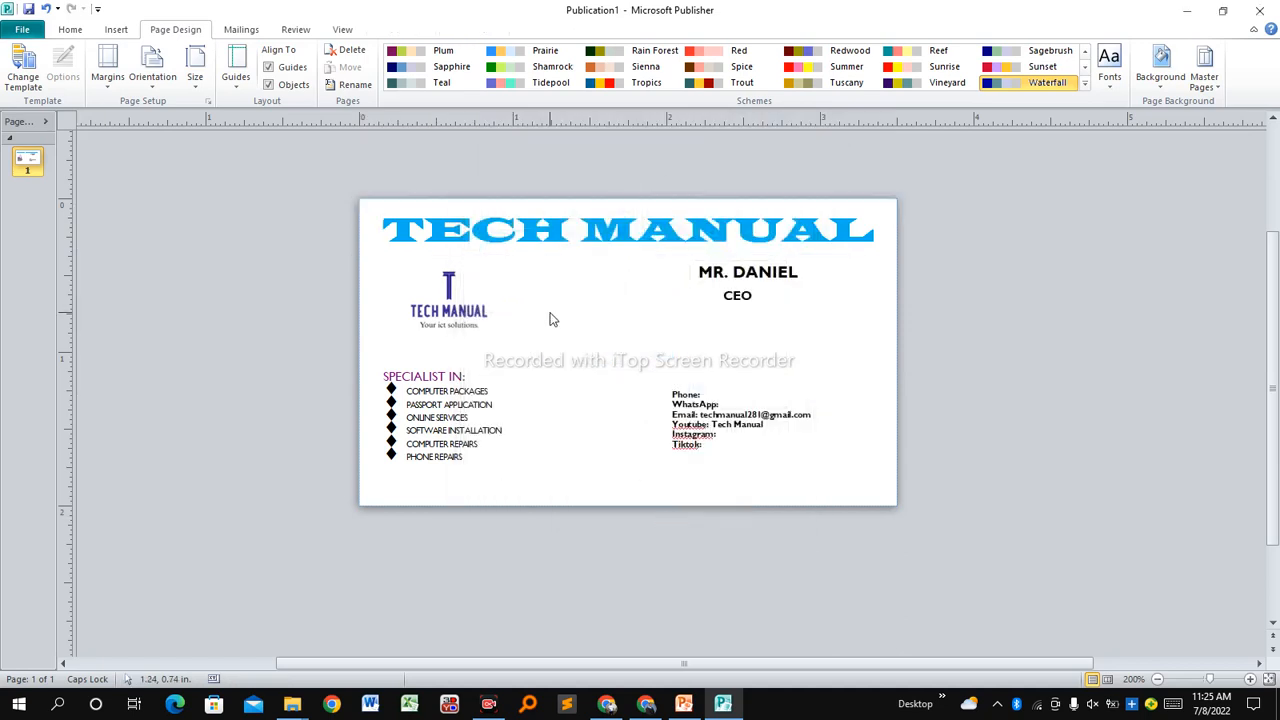
pyautogui.click(708, 274)
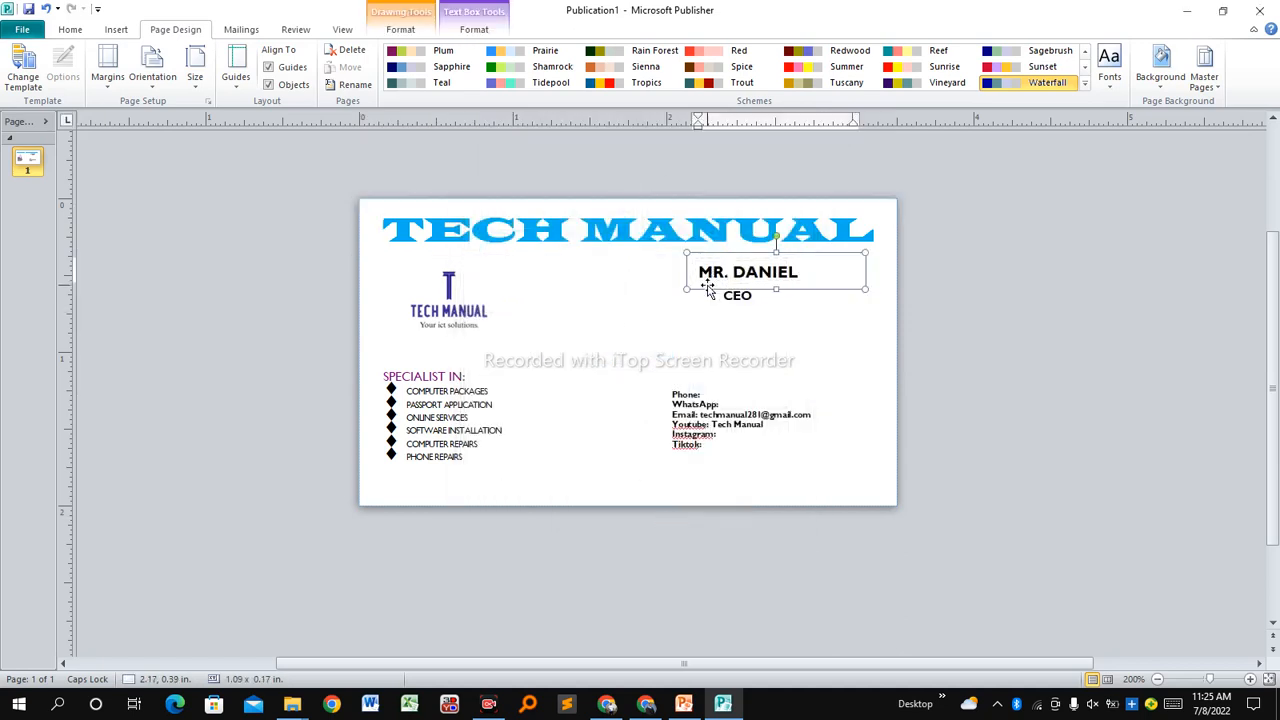
# Set the name text box's fill to No Fill.
pyautogui.rightClick(707, 288)
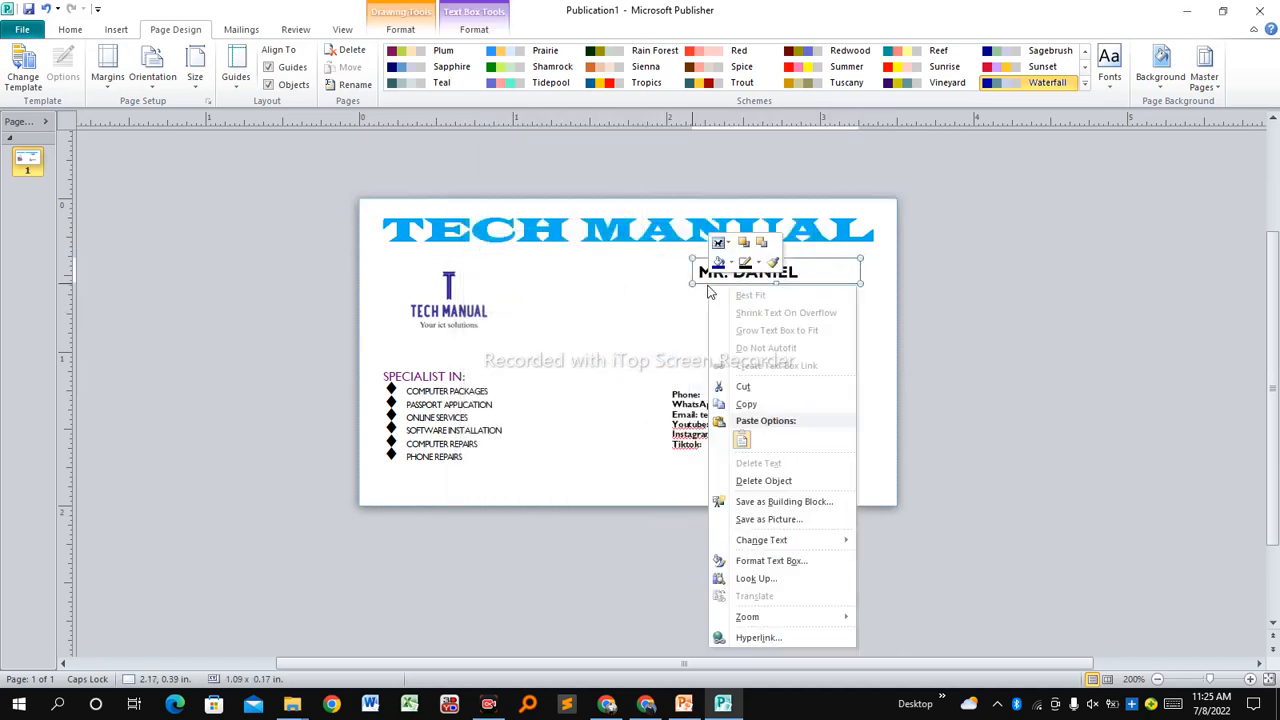
pyautogui.click(770, 561)
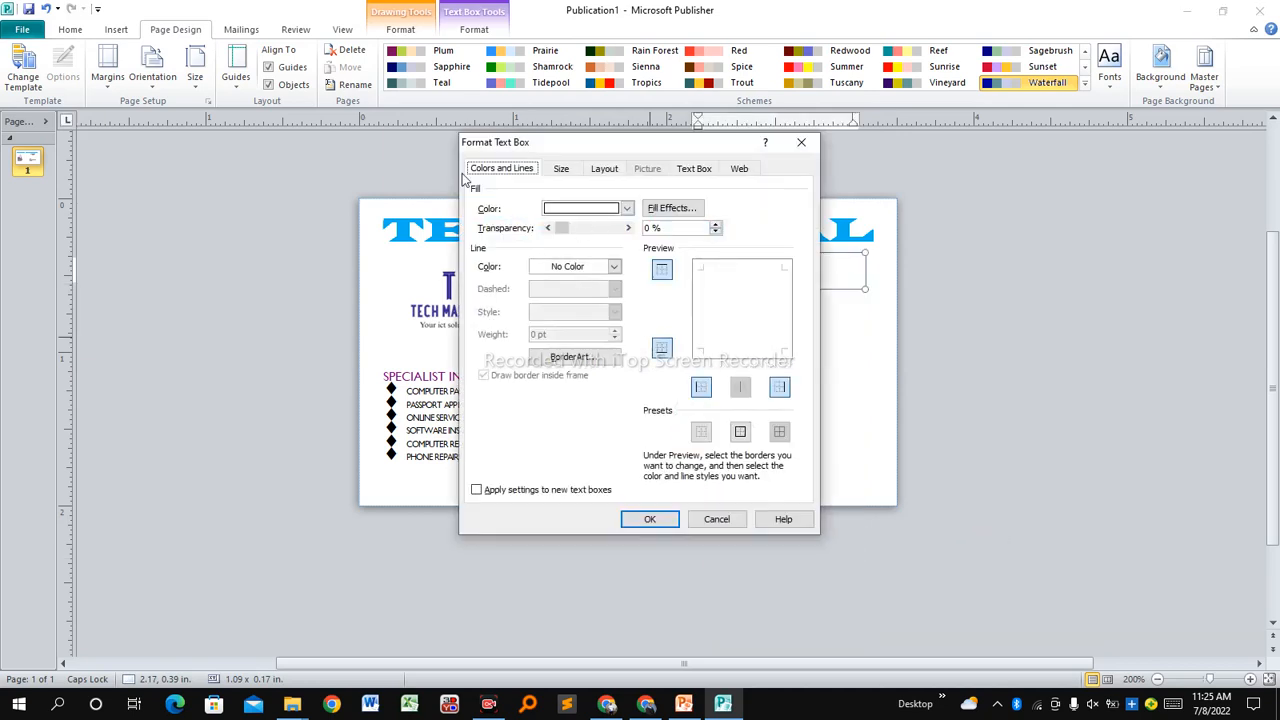
pyautogui.click(626, 208)
pyautogui.click(577, 341)
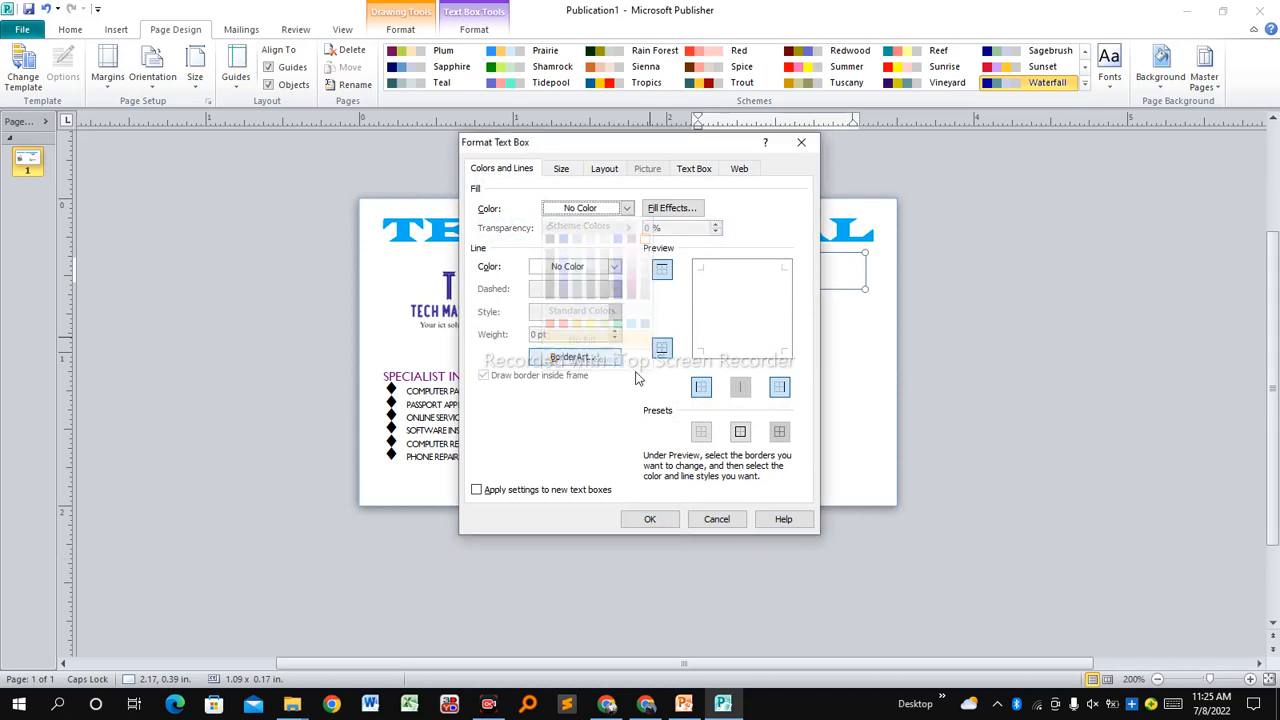
pyautogui.click(650, 519)
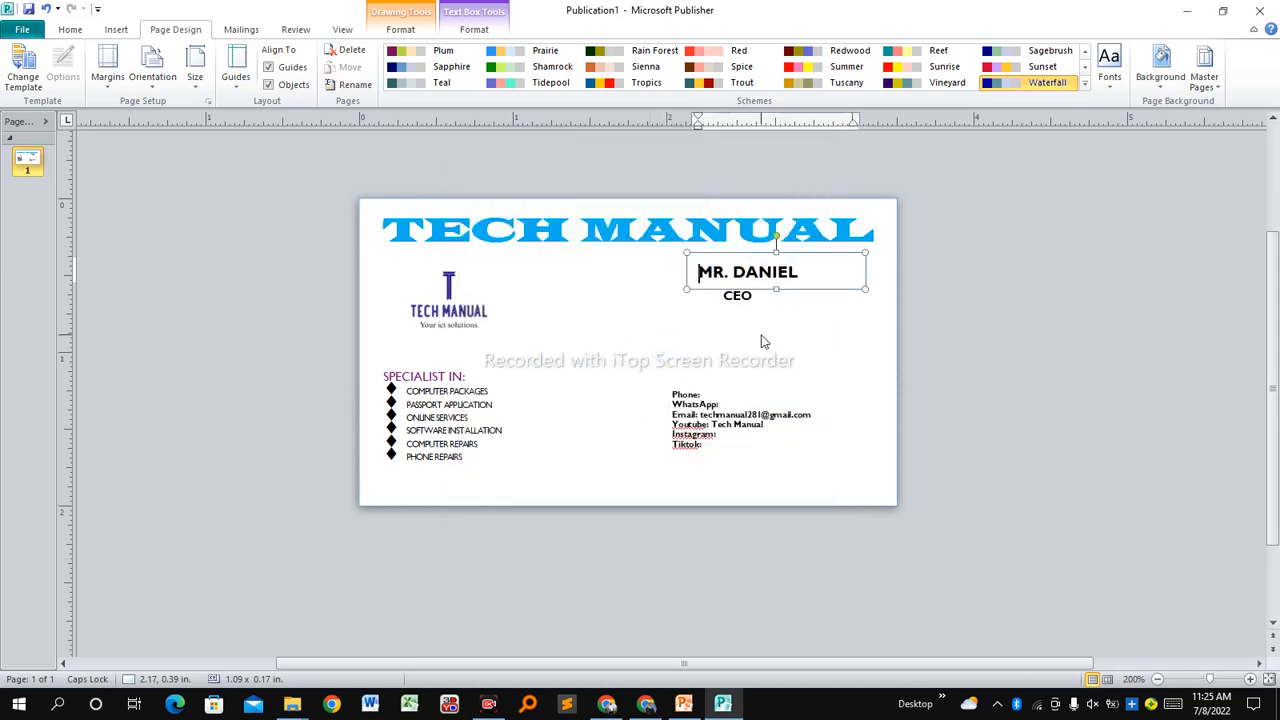
# Set the CEO text box's fill to No Fill.
pyautogui.click(748, 298)
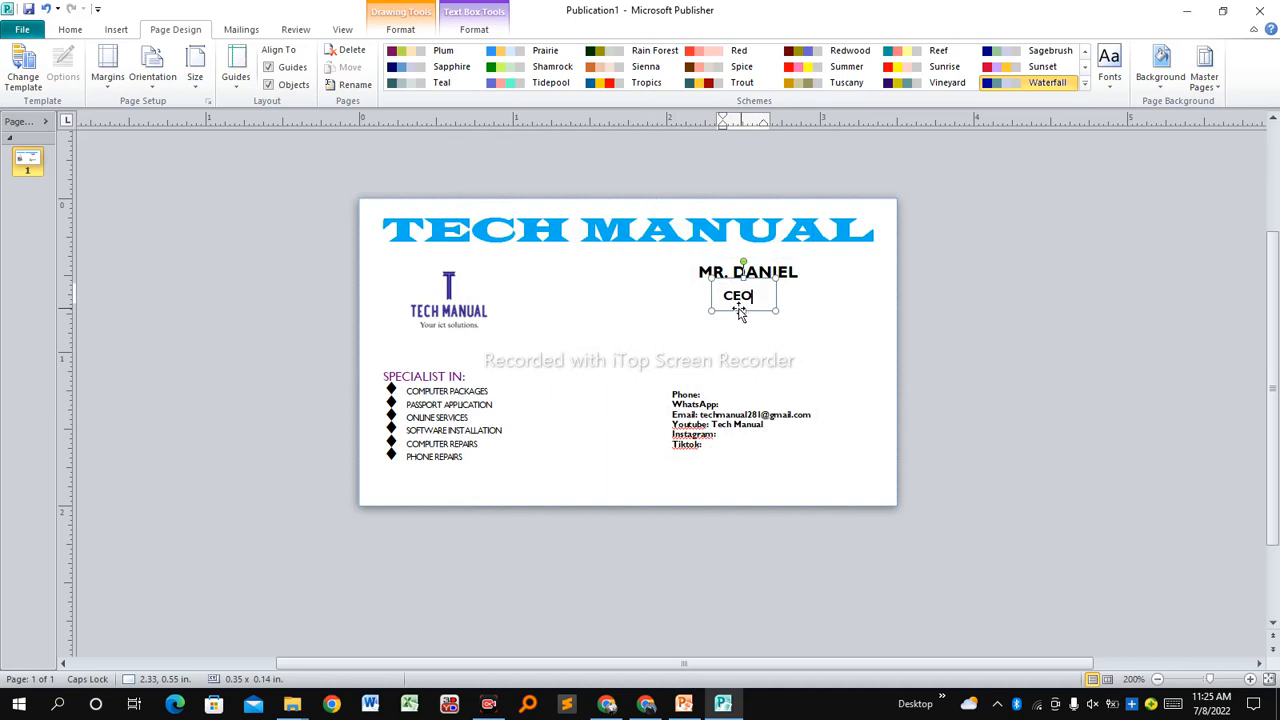
pyautogui.rightClick(735, 315)
pyautogui.press('Escape')
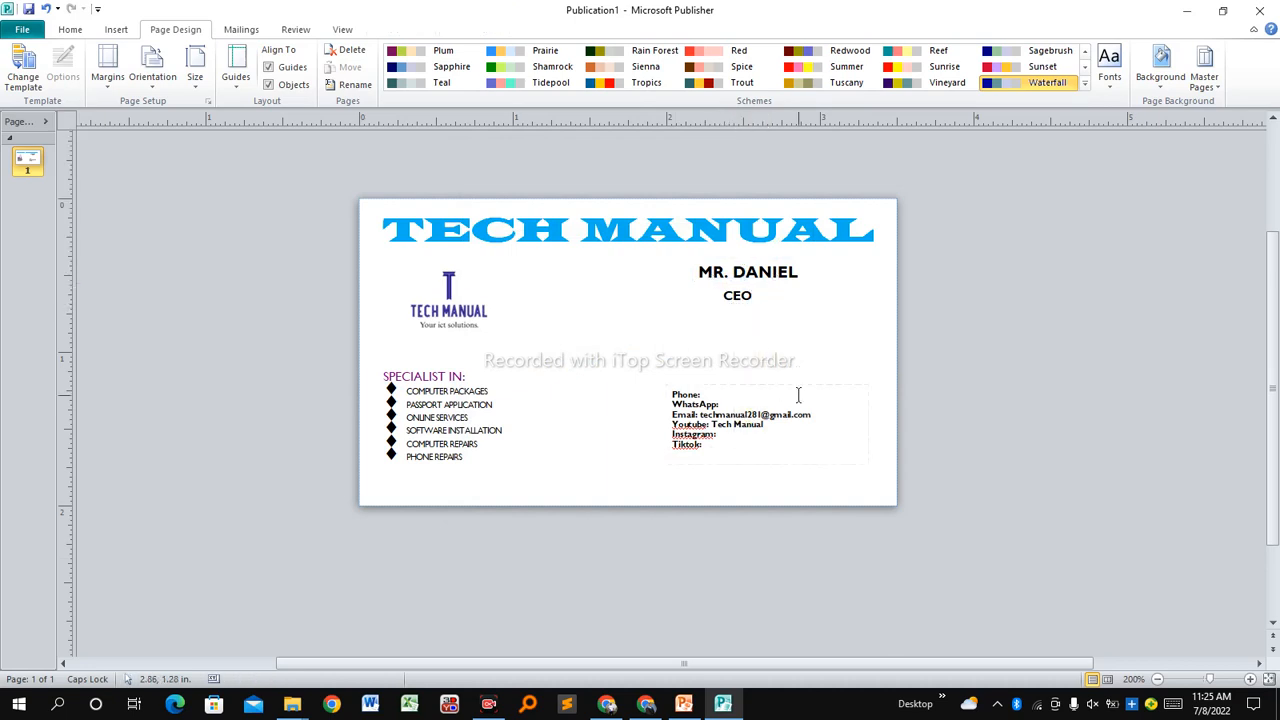
pyautogui.click(722, 297)
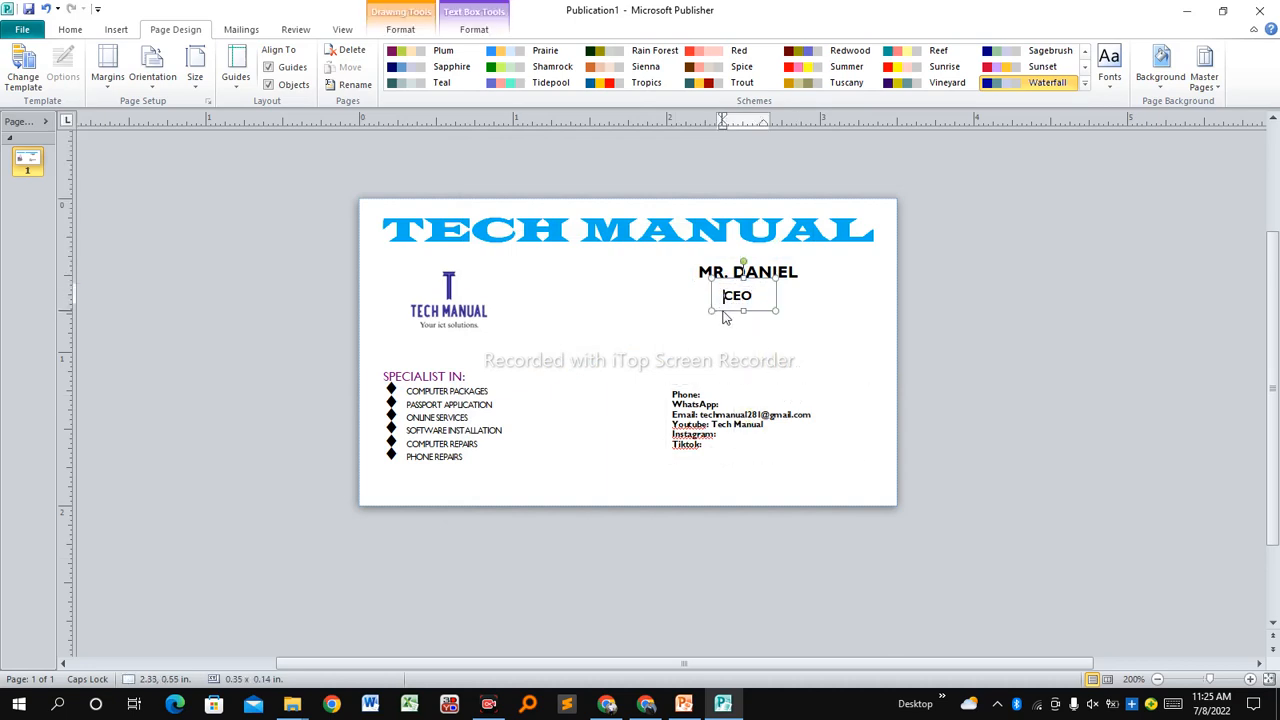
pyautogui.rightClick(725, 313)
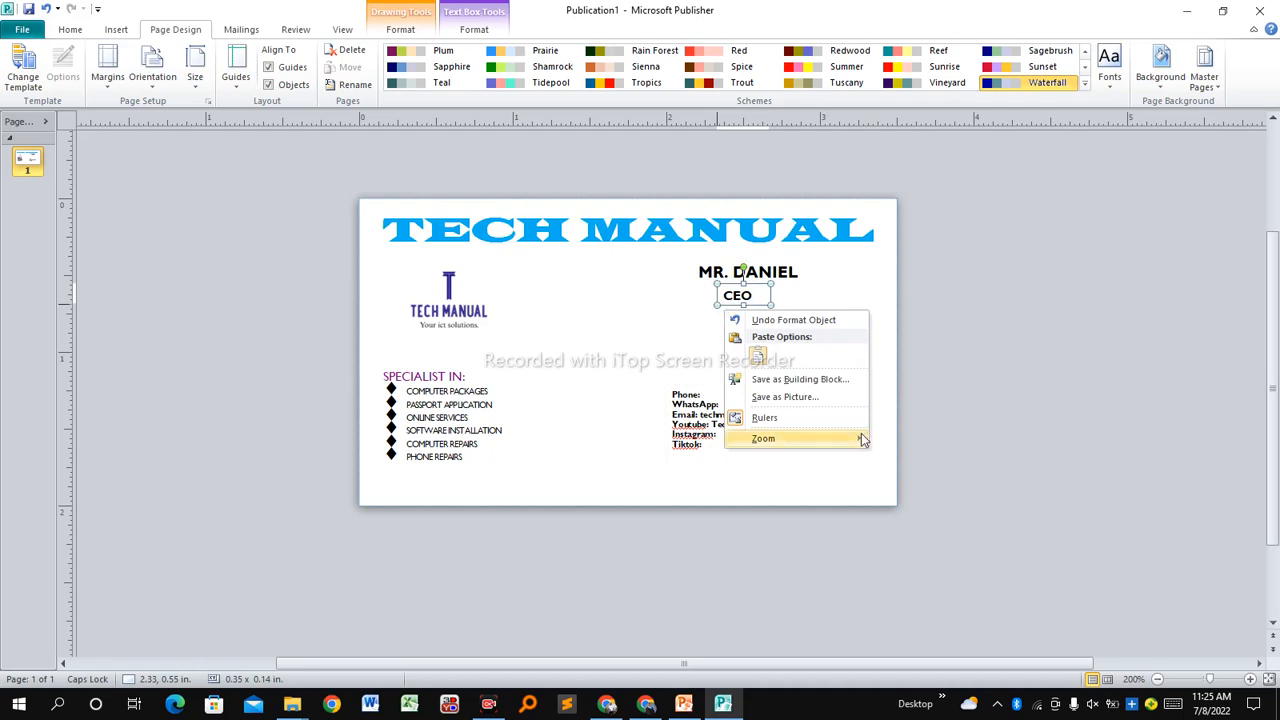
pyautogui.press('Escape')
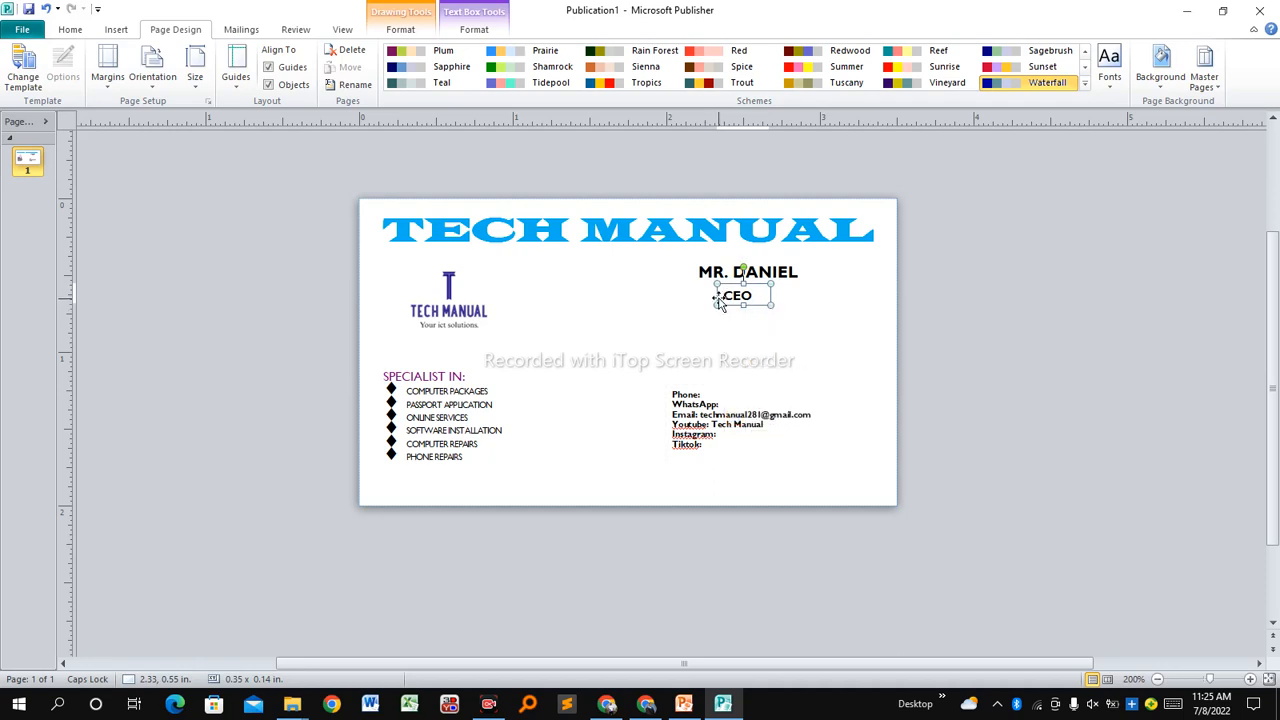
pyautogui.rightClick(720, 303)
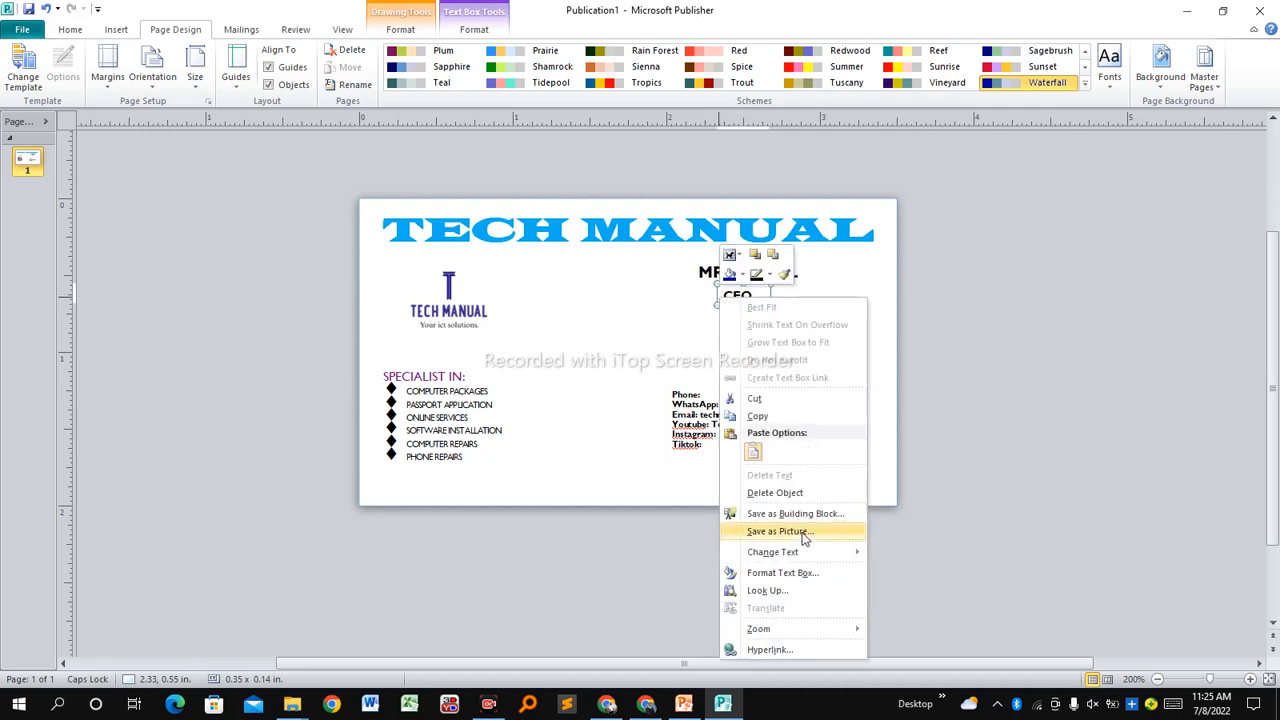
pyautogui.click(770, 579)
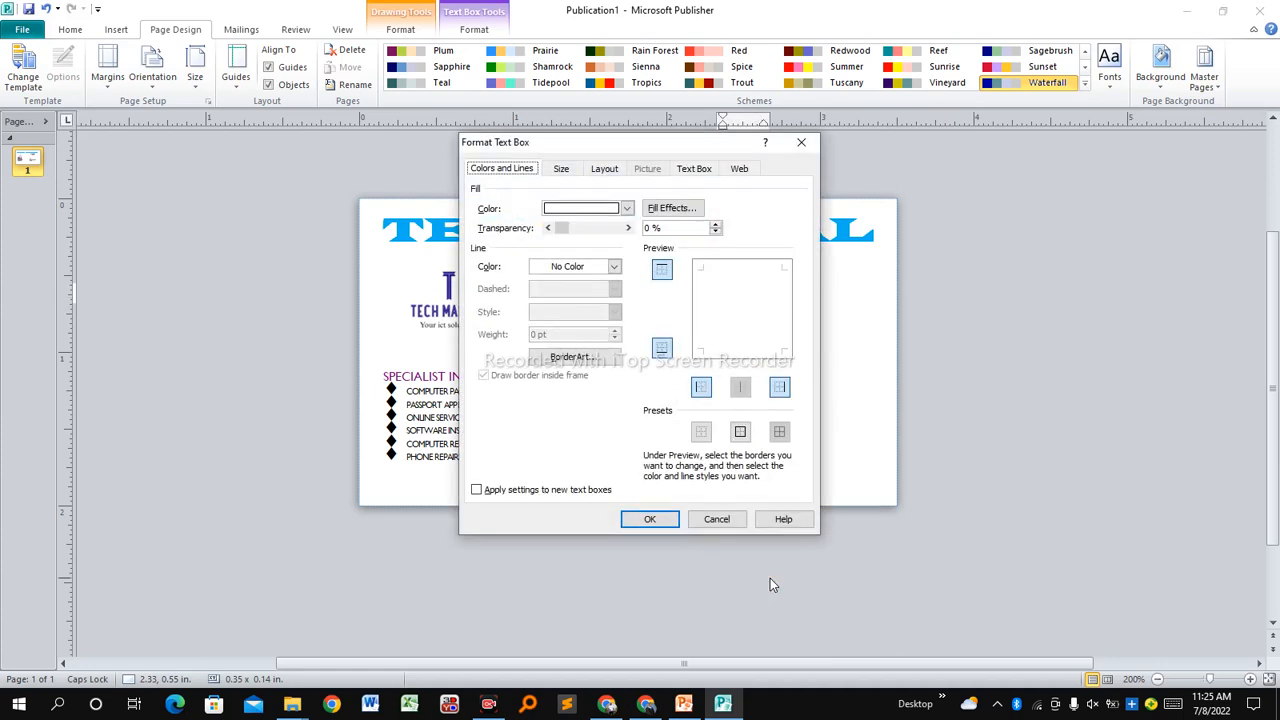
pyautogui.click(627, 209)
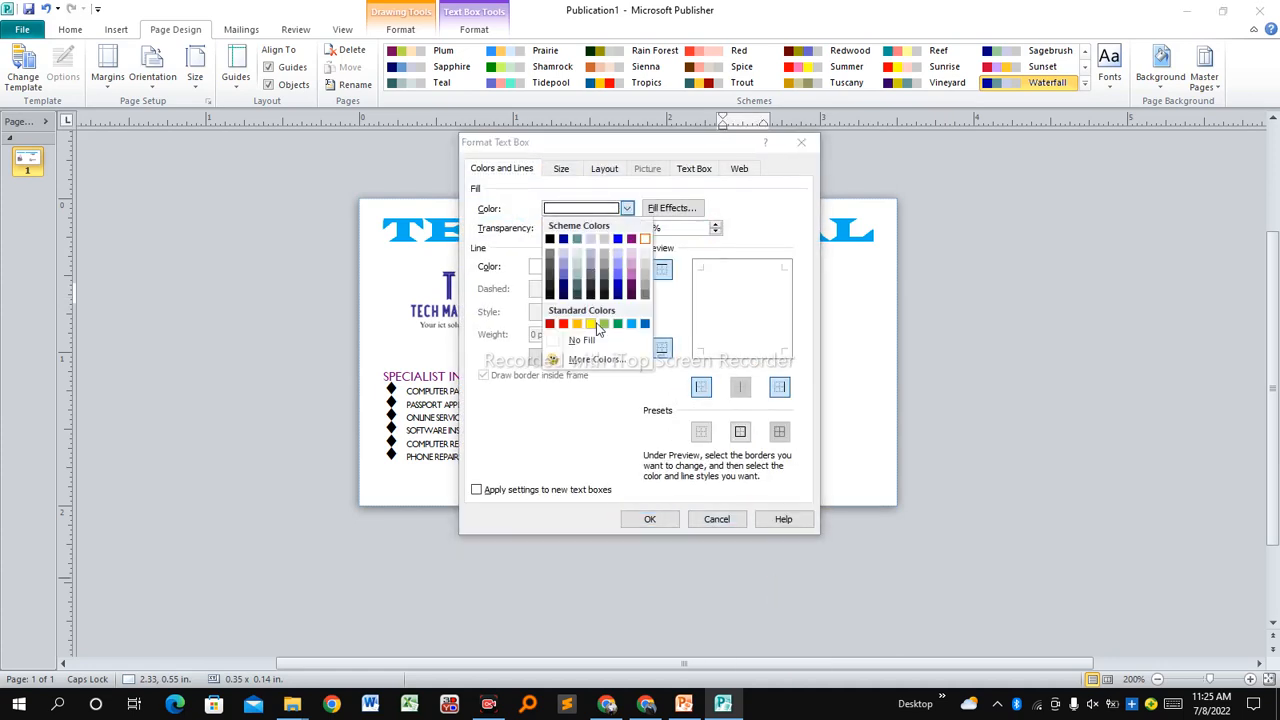
pyautogui.click(575, 343)
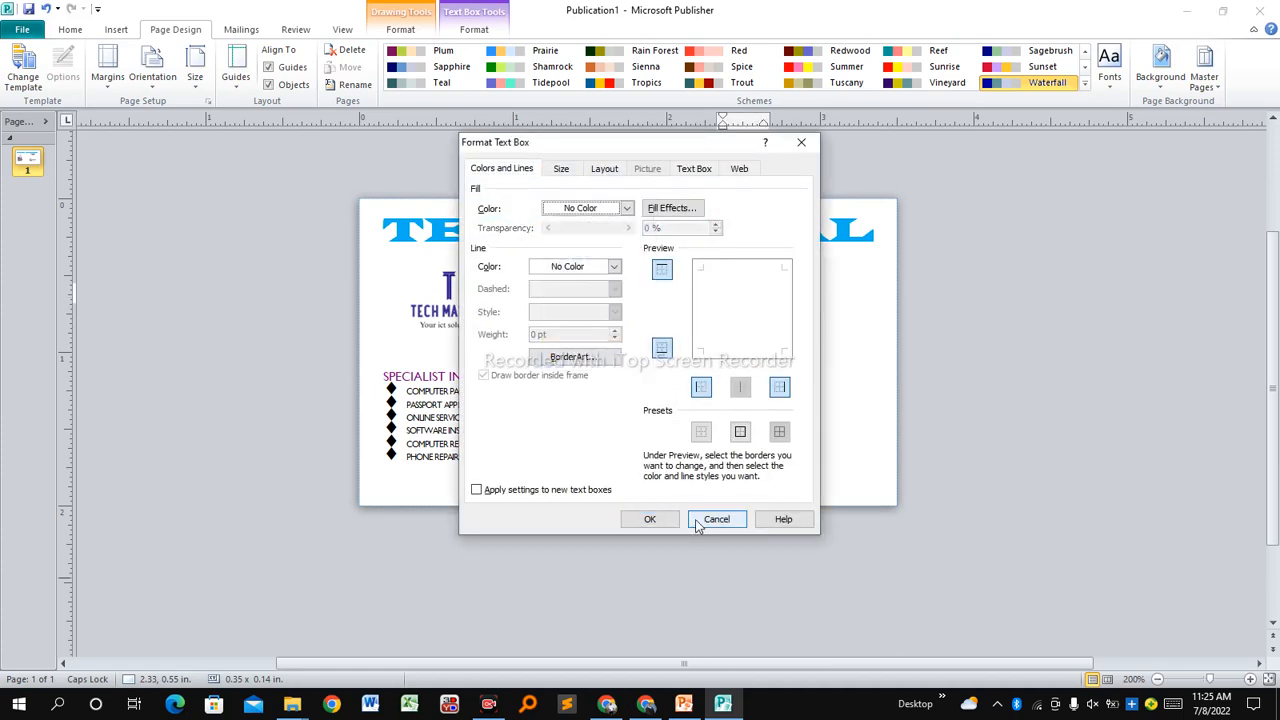
pyautogui.click(651, 520)
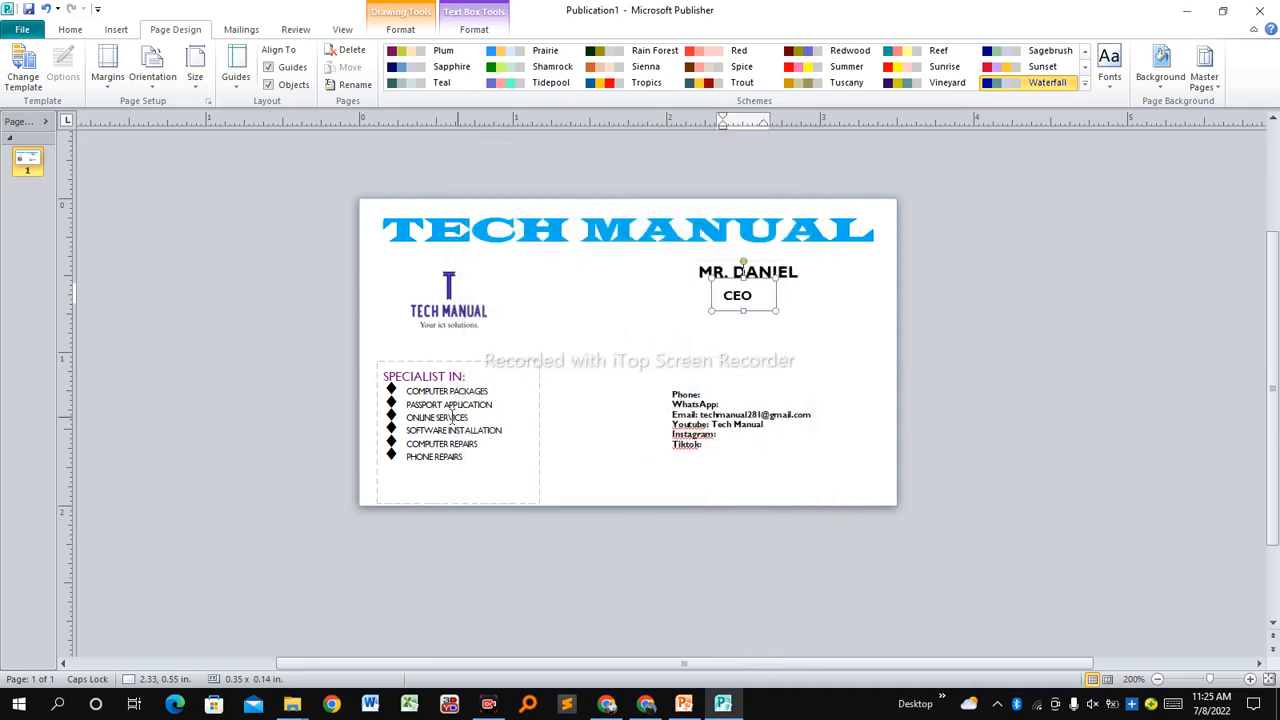
# Set the SPECIALIST IN text box's fill to No Fill.
pyautogui.click(441, 415)
pyautogui.click(478, 358)
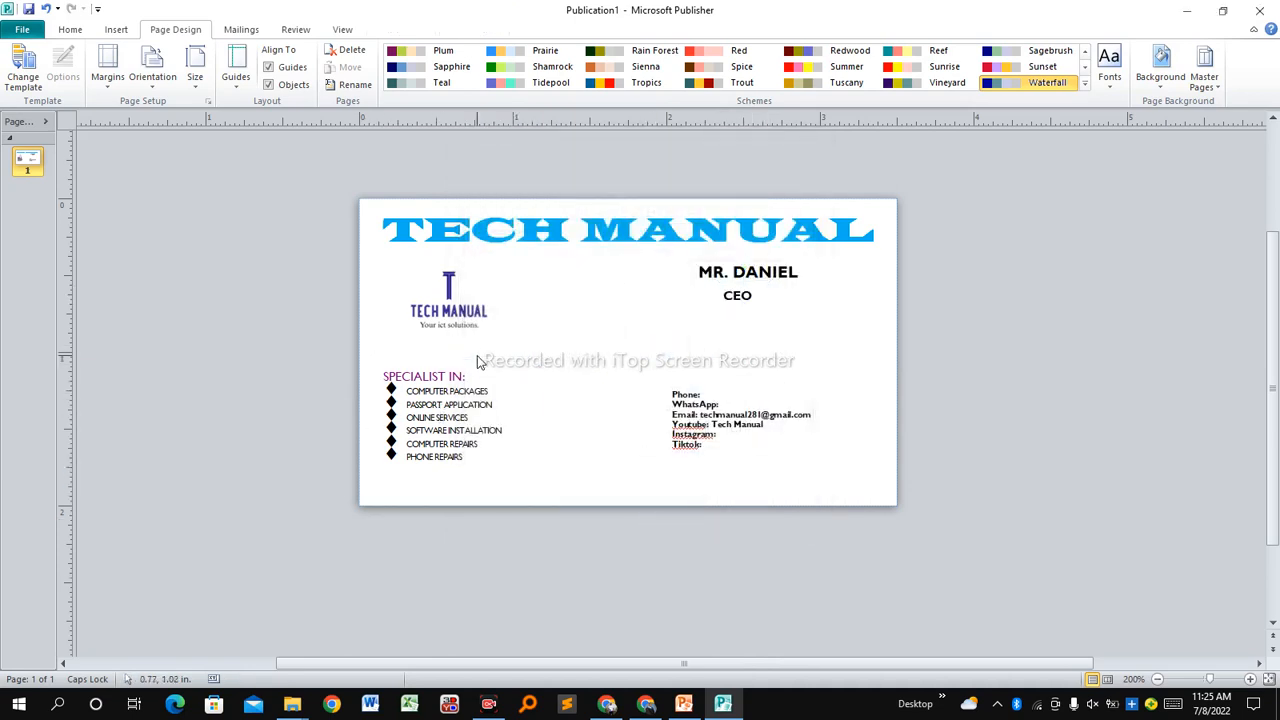
pyautogui.click(472, 366)
pyautogui.rightClick(472, 366)
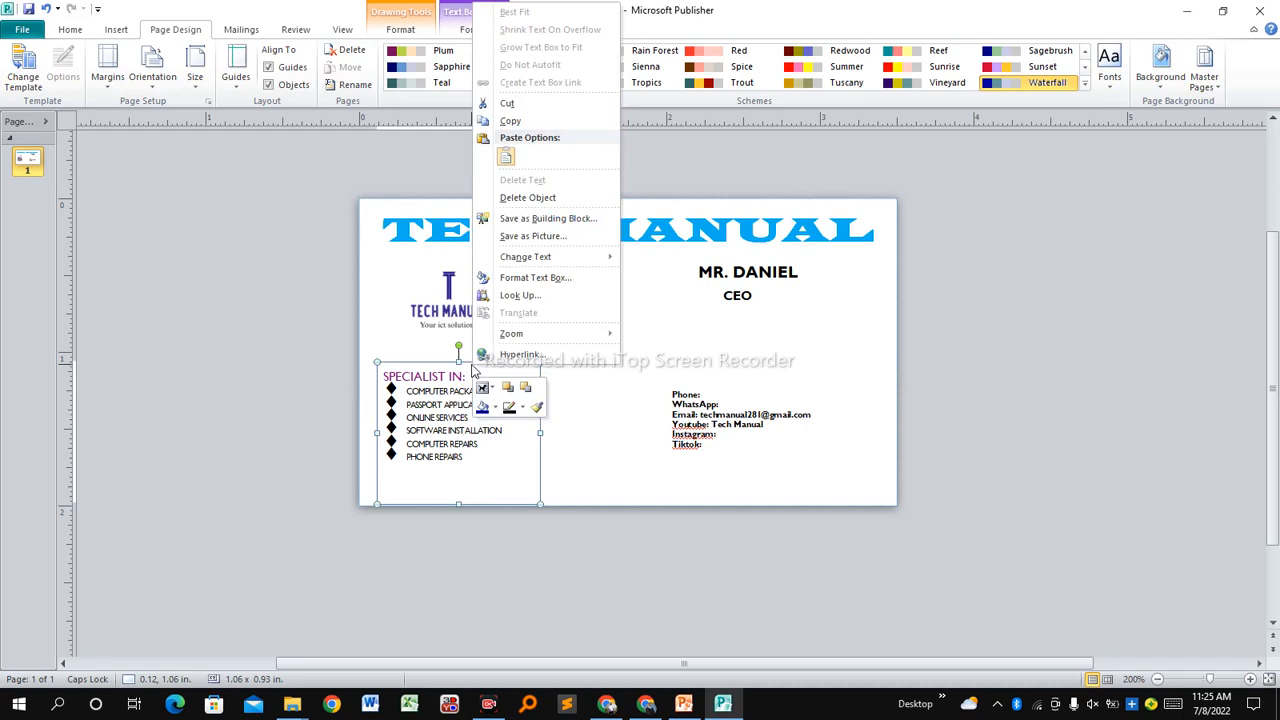
pyautogui.click(549, 284)
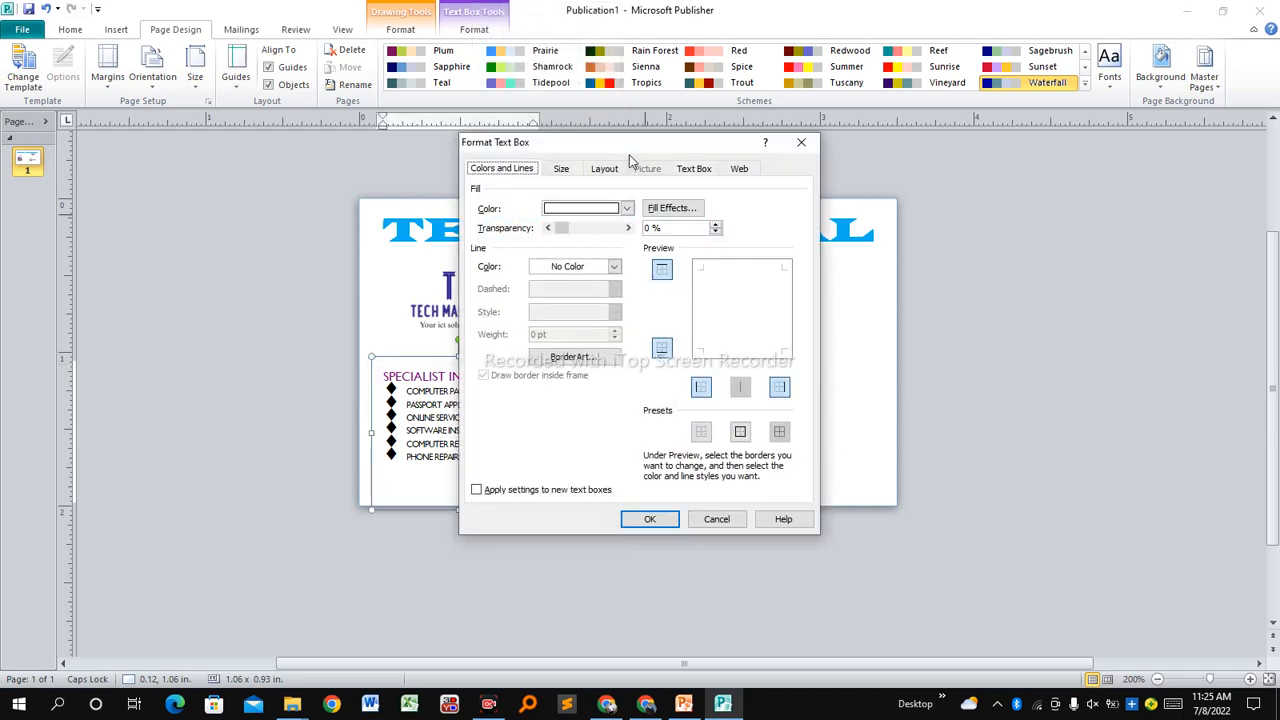
pyautogui.click(628, 210)
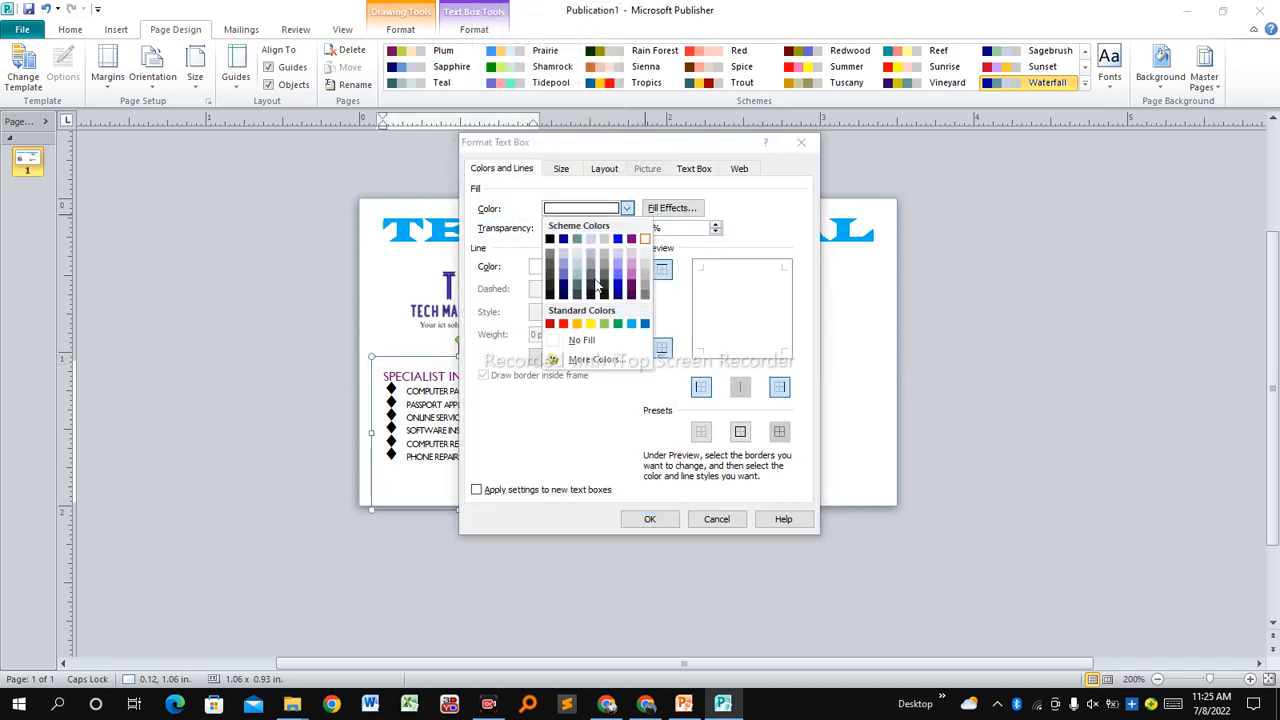
pyautogui.click(578, 337)
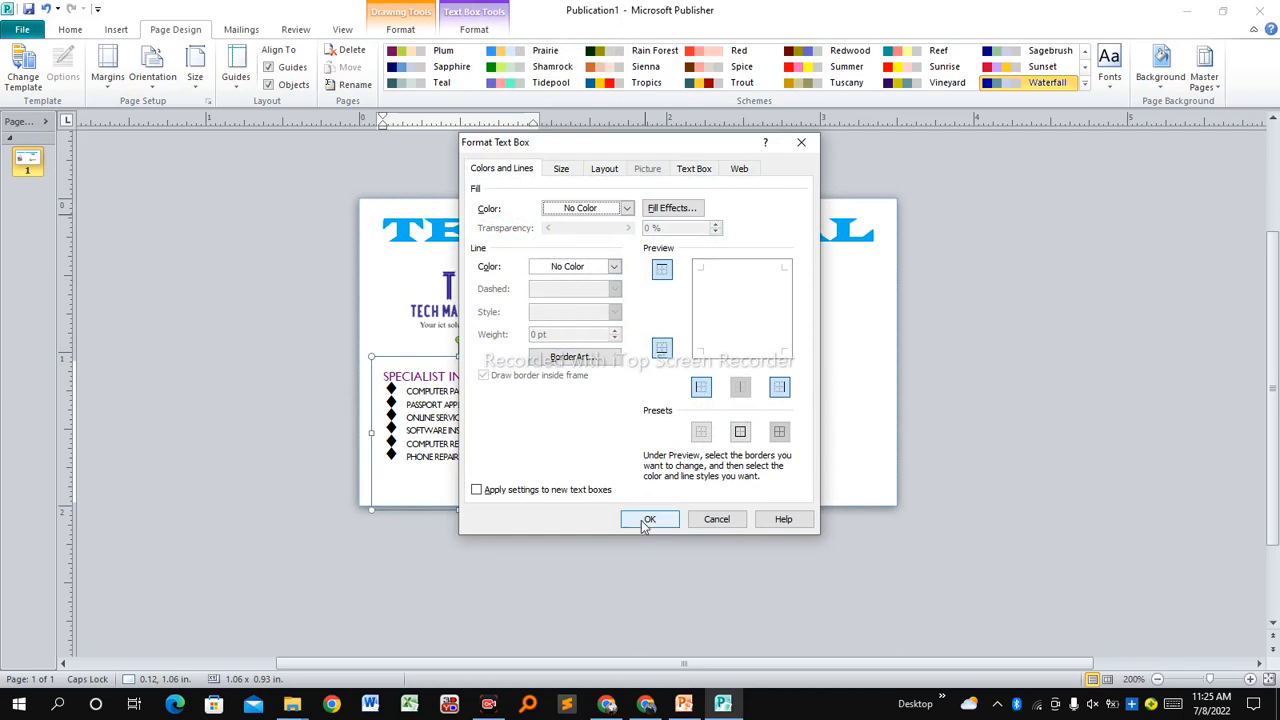
pyautogui.click(647, 521)
# Set the contact details text box's fill to No Fill.
pyautogui.click(710, 423)
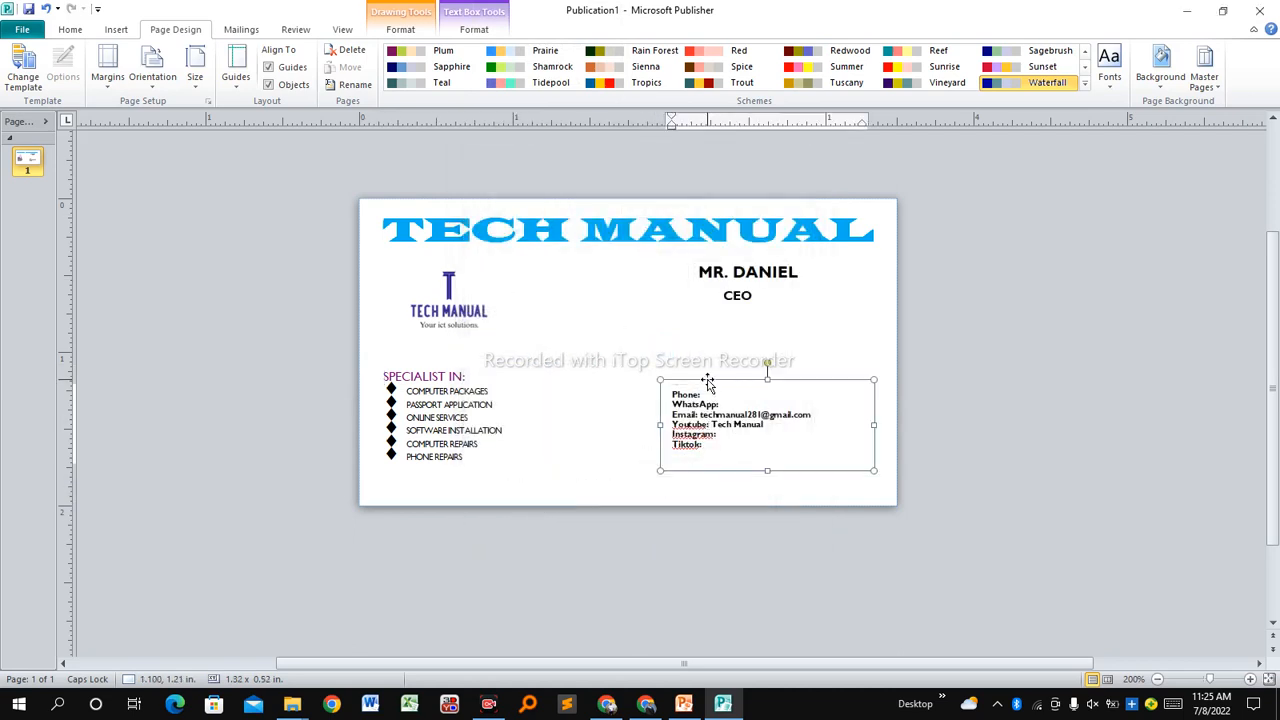
pyautogui.click(708, 384)
pyautogui.rightClick(707, 389)
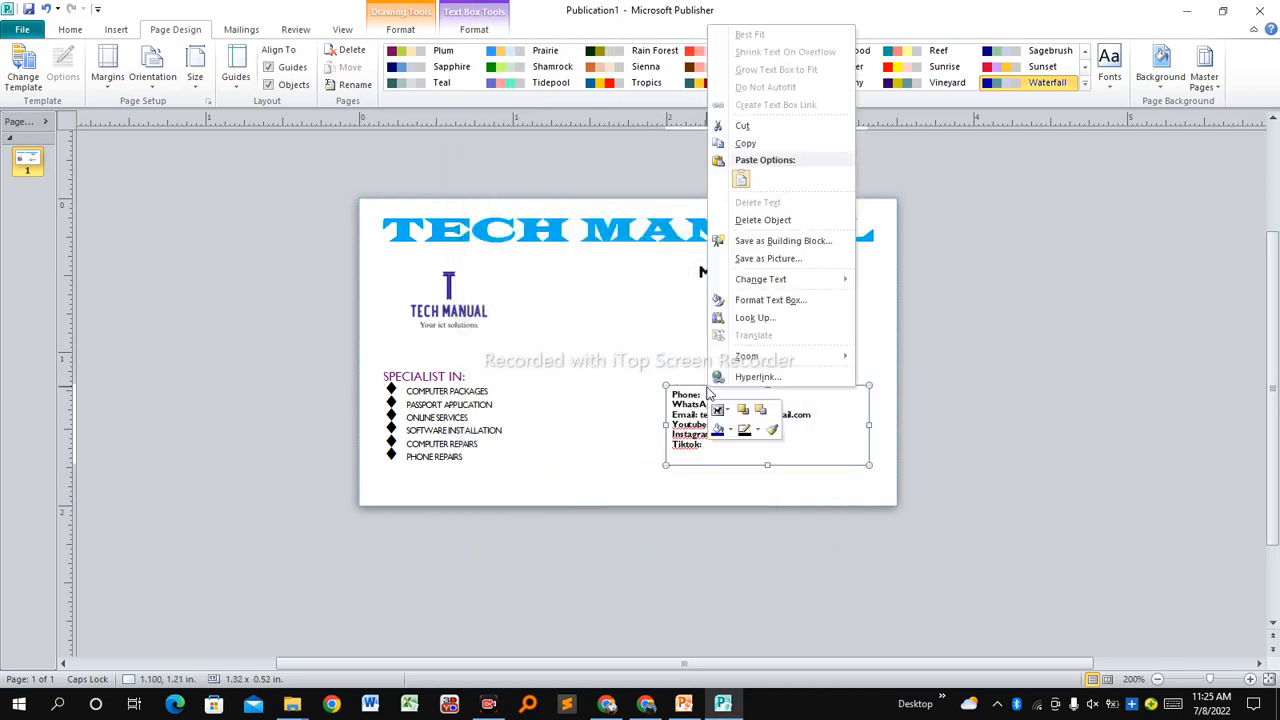
pyautogui.click(760, 300)
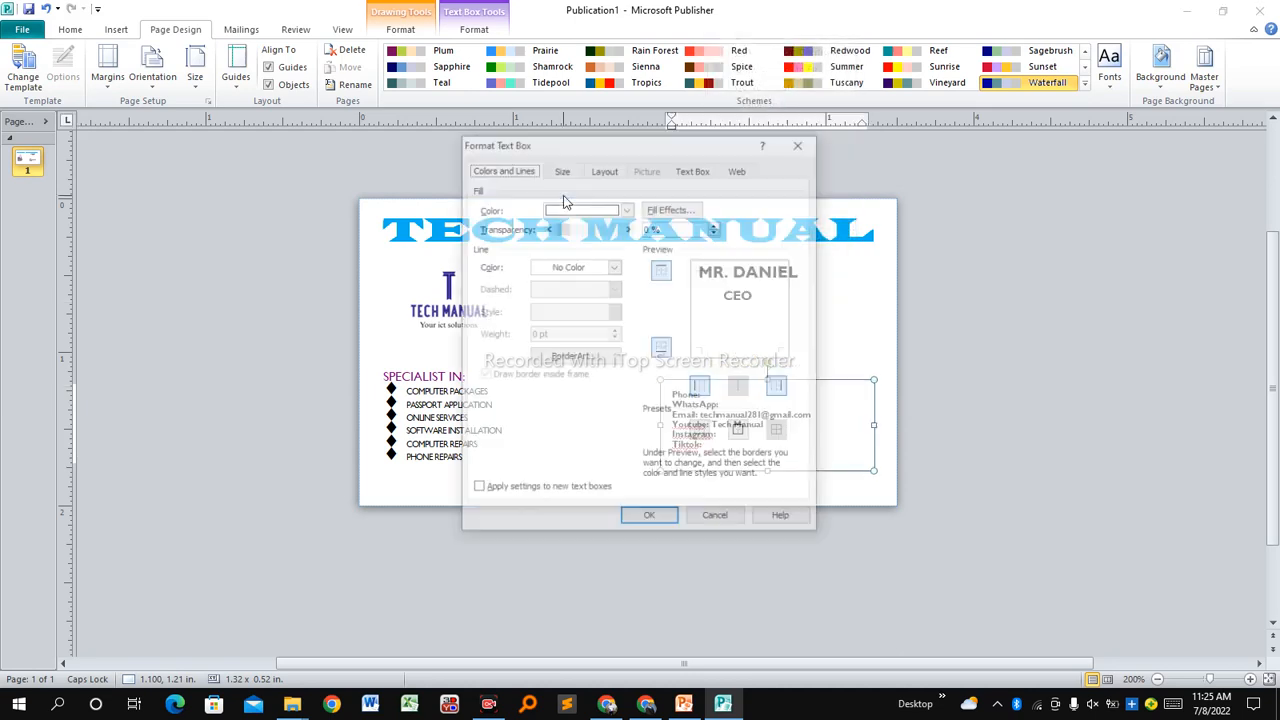
pyautogui.click(627, 208)
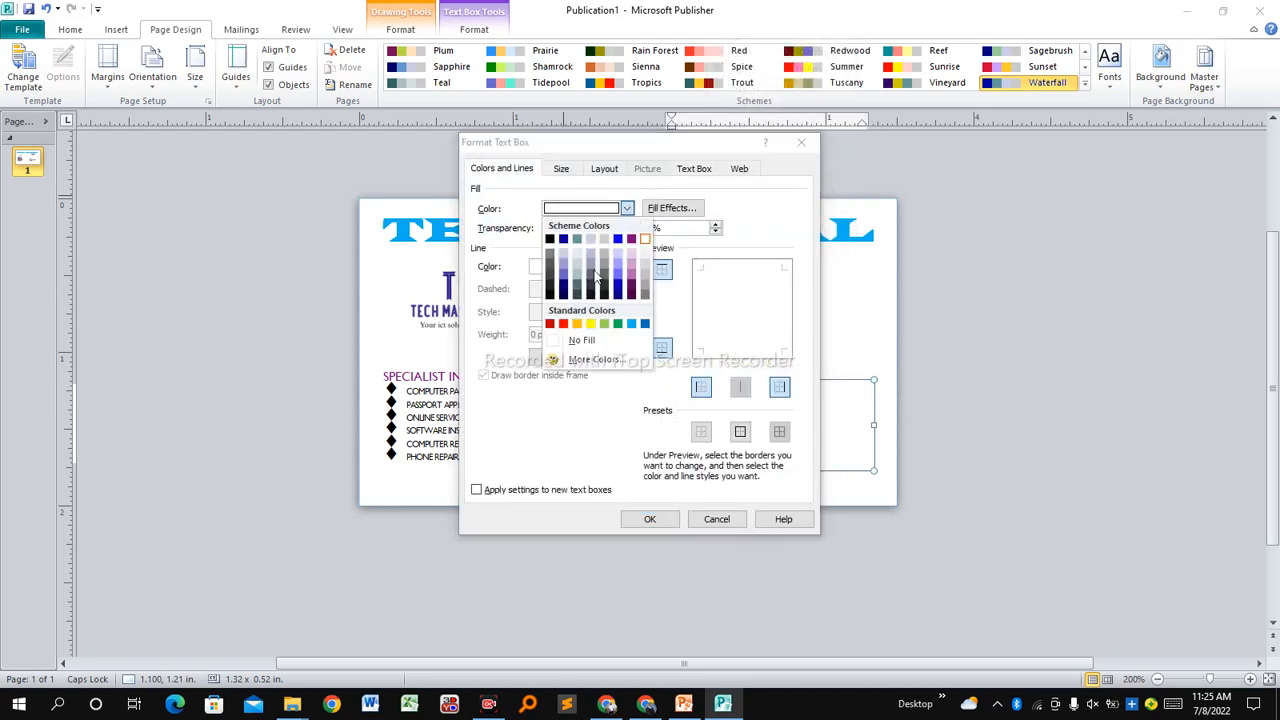
pyautogui.click(572, 345)
pyautogui.click(650, 519)
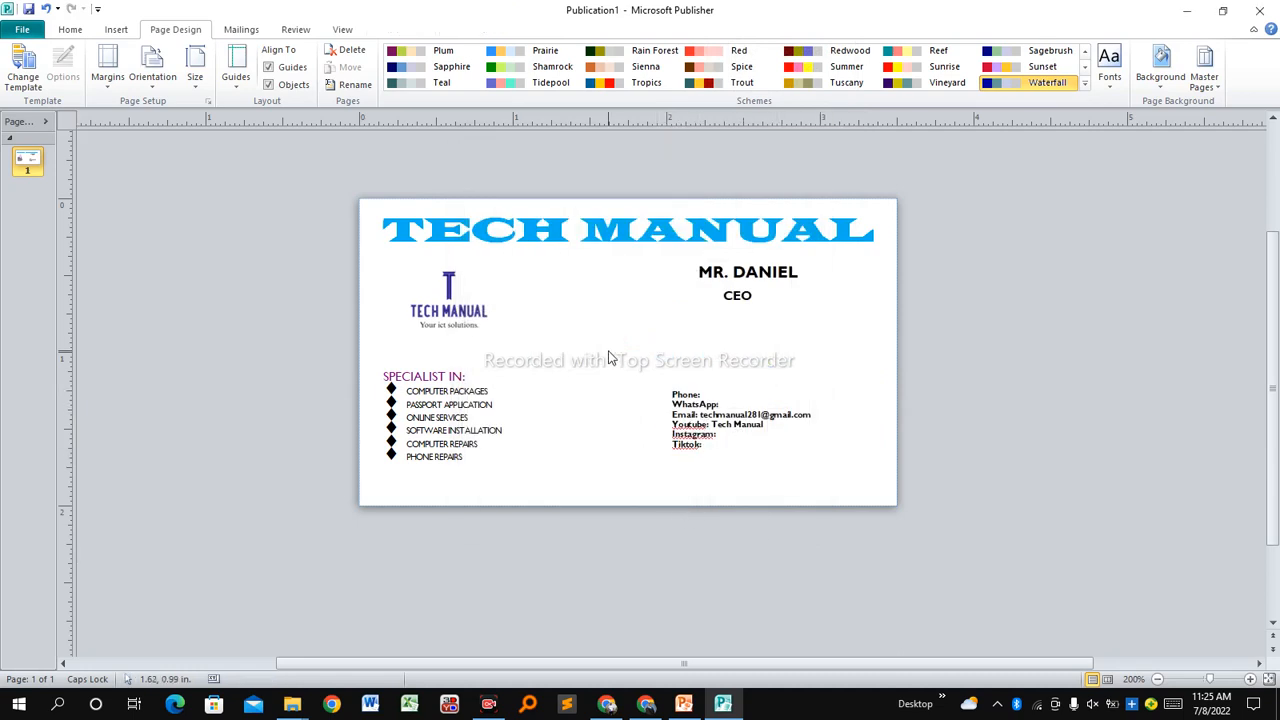
# Deselect the logo and bring up the Page Design Background gallery.
pyautogui.click(517, 268)
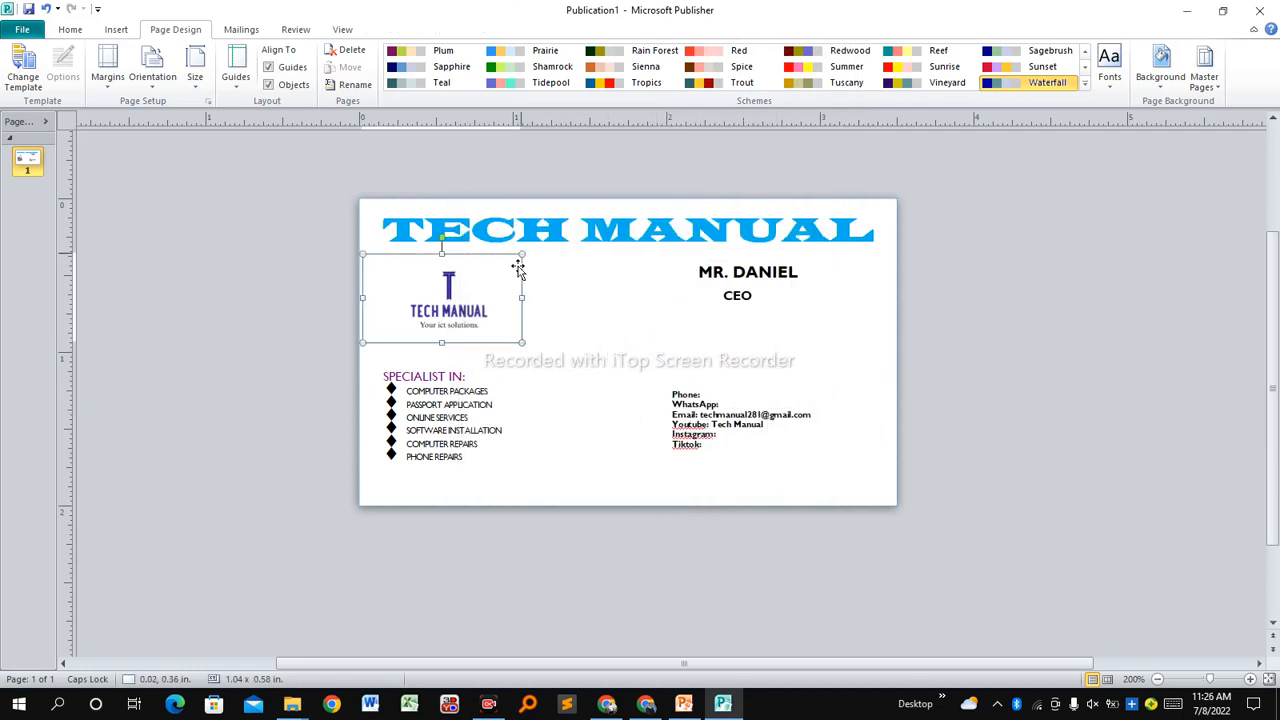
pyautogui.click(612, 278)
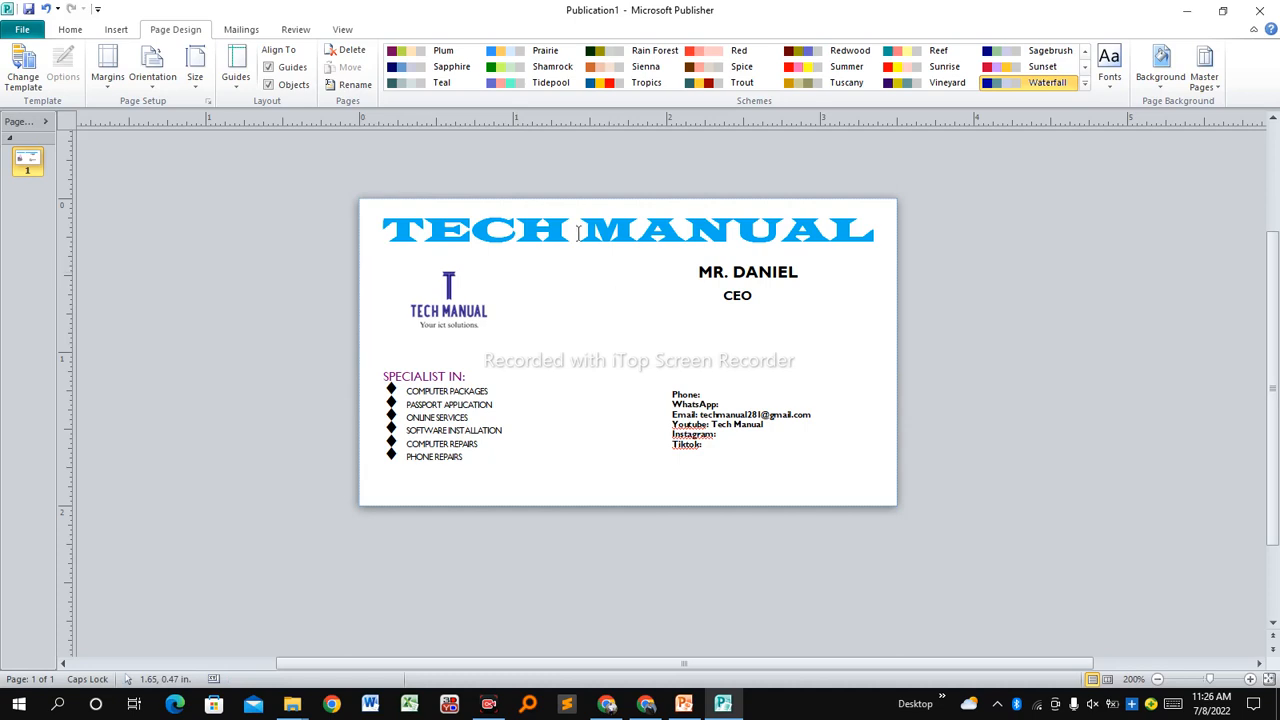
pyautogui.click(1163, 88)
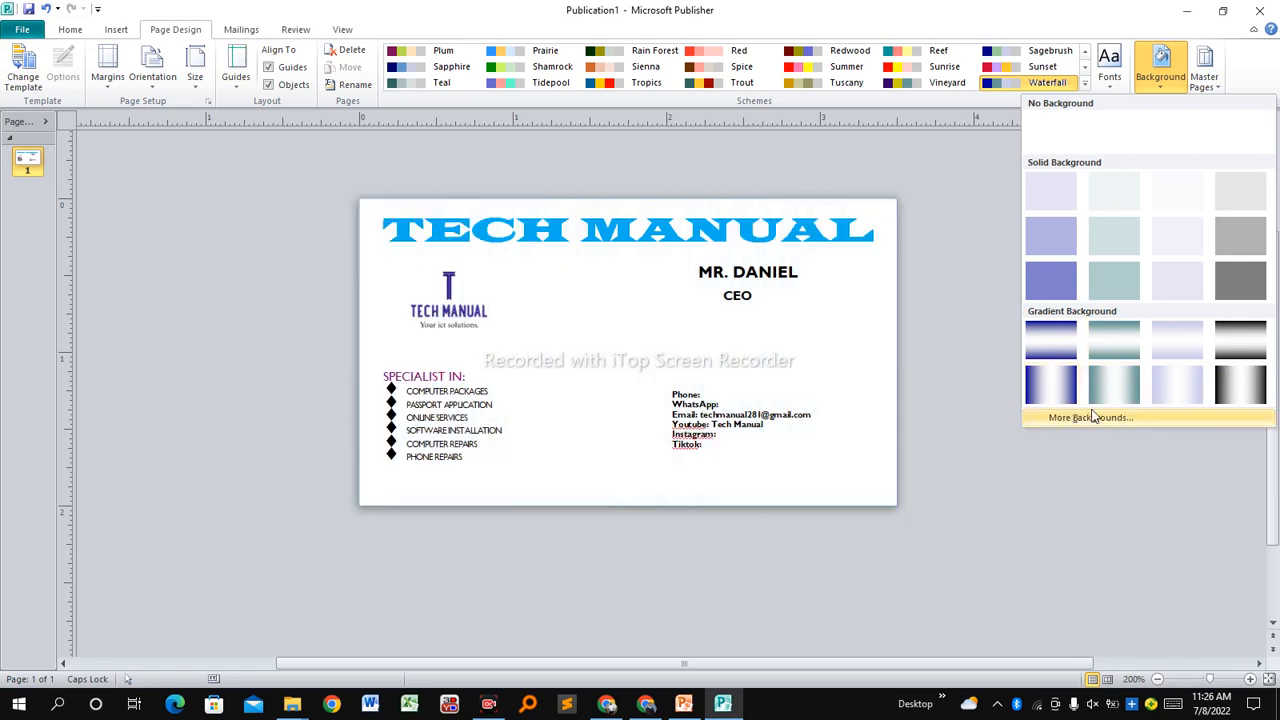
# Browse the Fill Effects tabs and apply the Early Sunset preset gradient as background.
pyautogui.click(1080, 419)
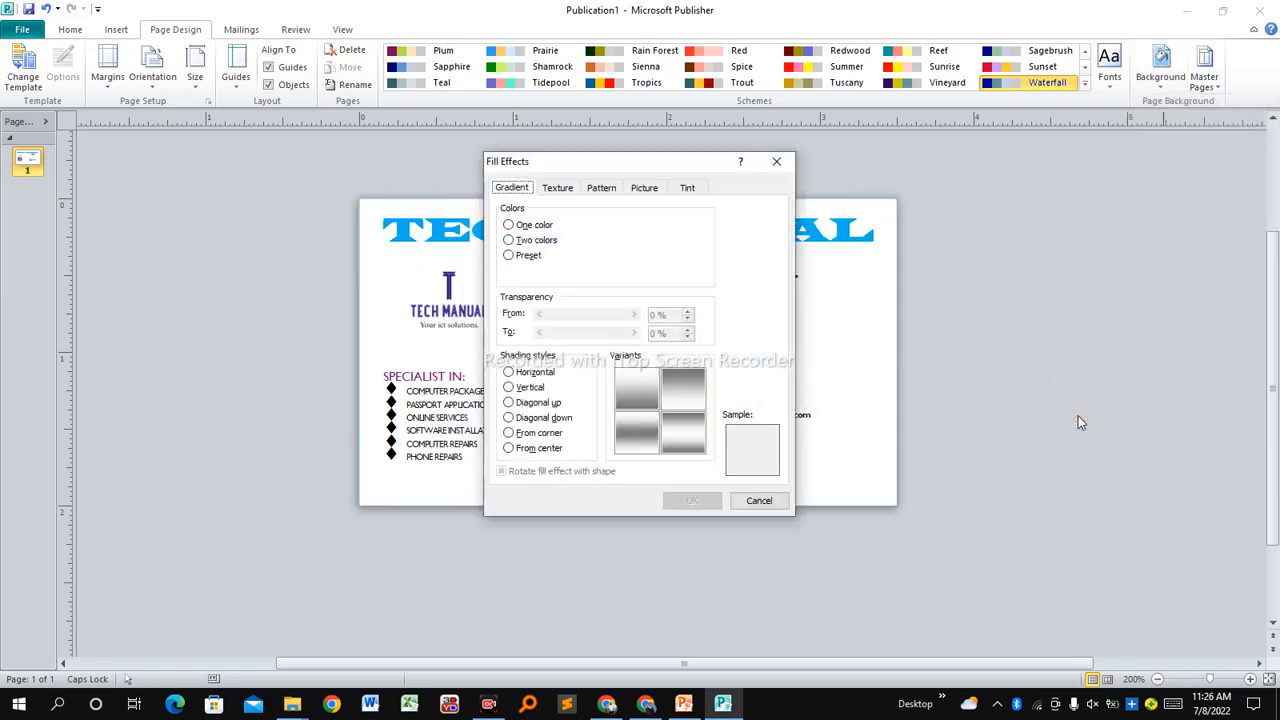
pyautogui.click(560, 188)
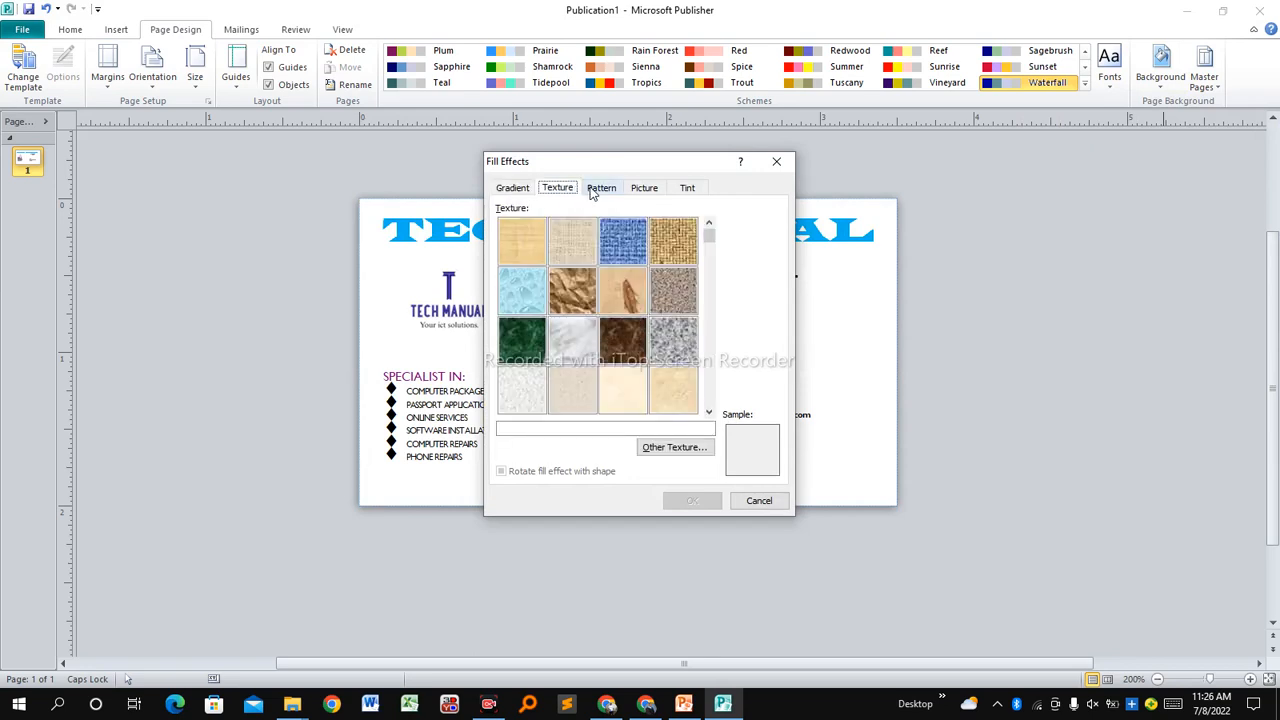
pyautogui.click(600, 190)
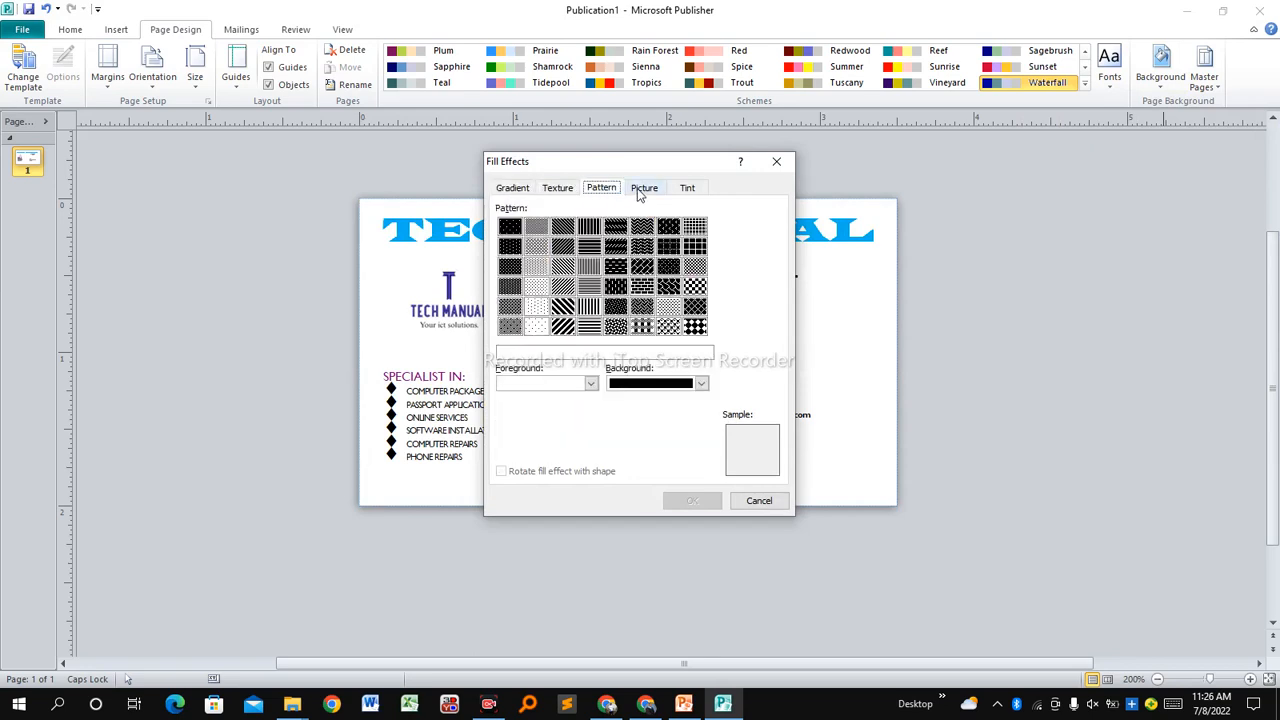
pyautogui.click(640, 190)
pyautogui.click(685, 190)
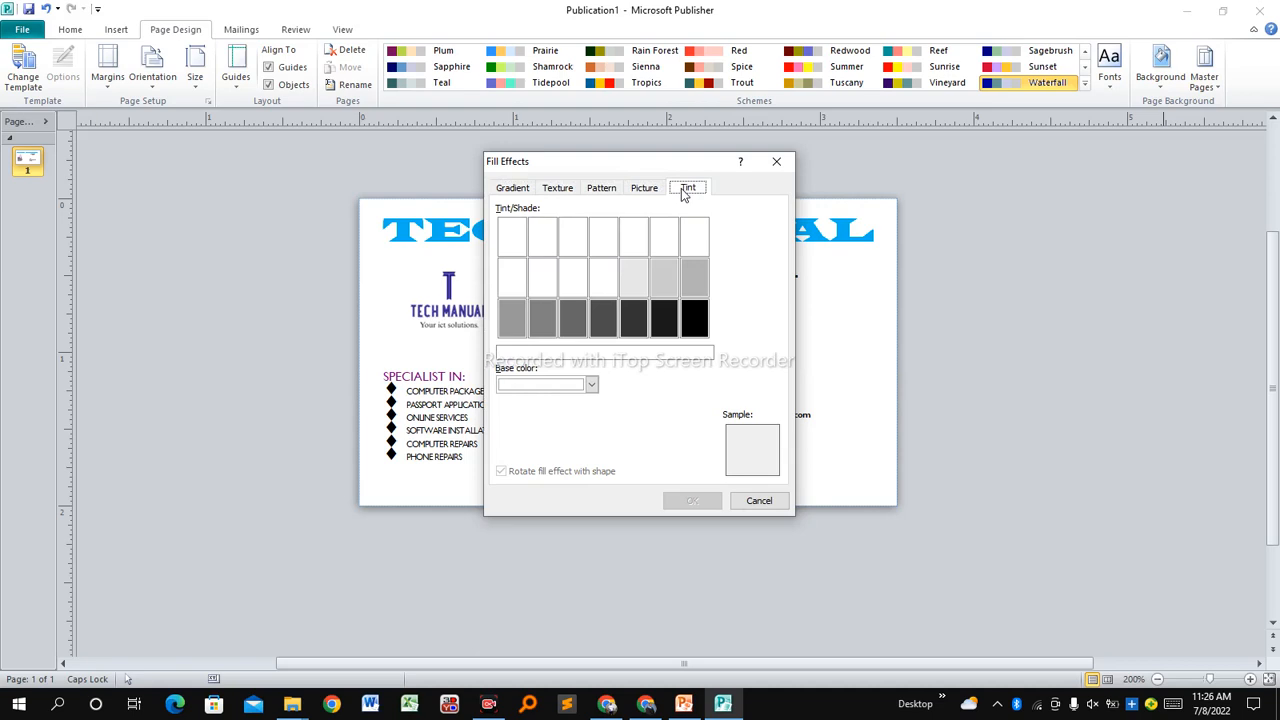
pyautogui.click(510, 190)
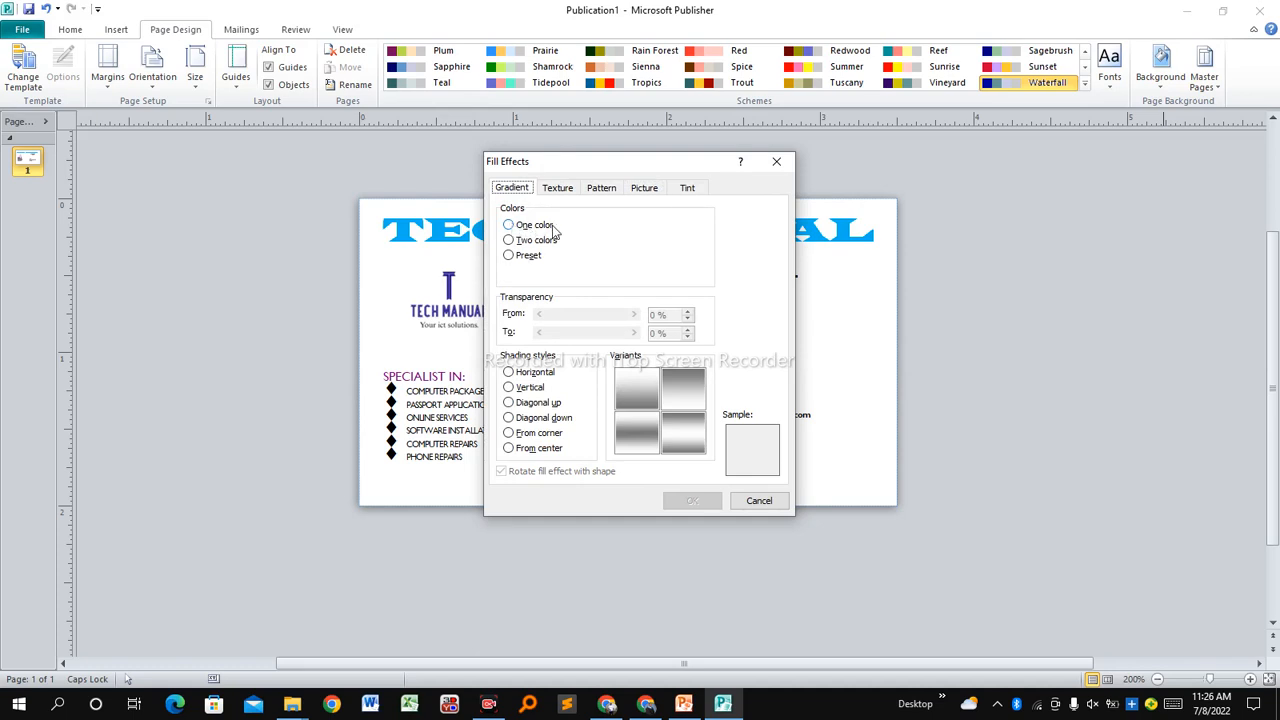
pyautogui.click(530, 228)
pyautogui.click(526, 242)
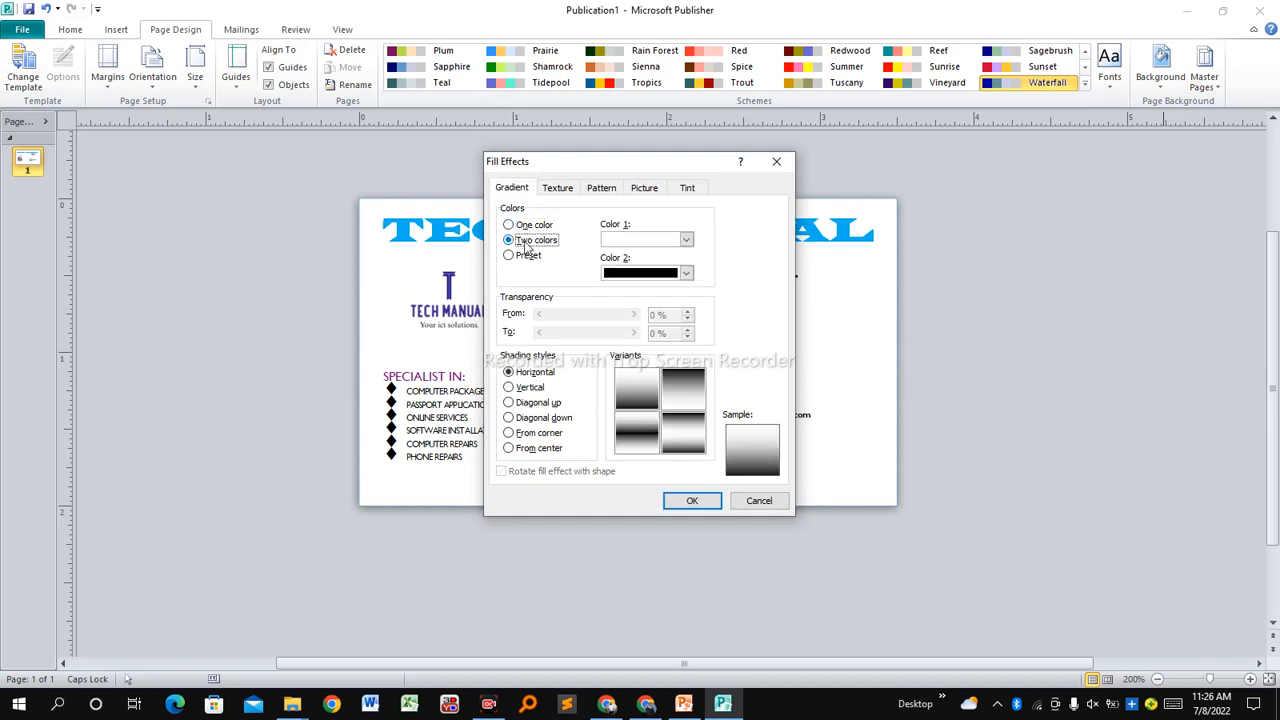
pyautogui.click(524, 256)
pyautogui.press('Return')
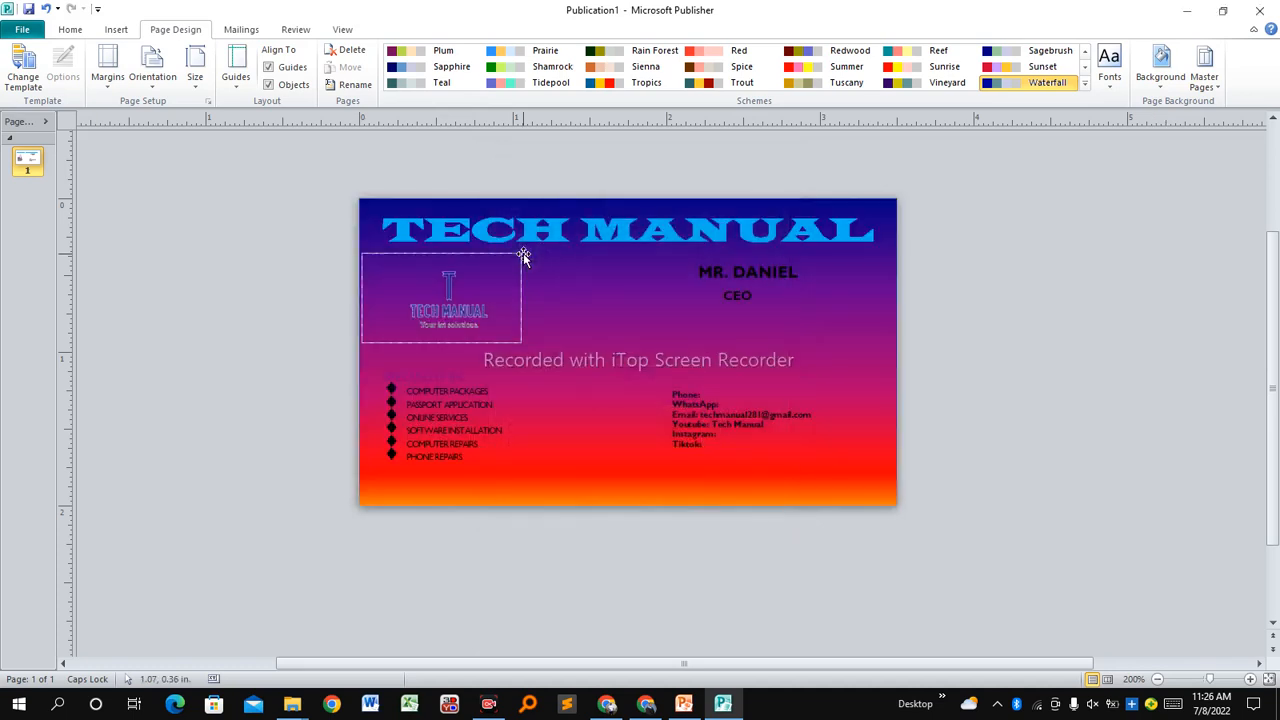
# Reopen Fill Effects and select the Late Sunset preset gradient.
pyautogui.click(1161, 72)
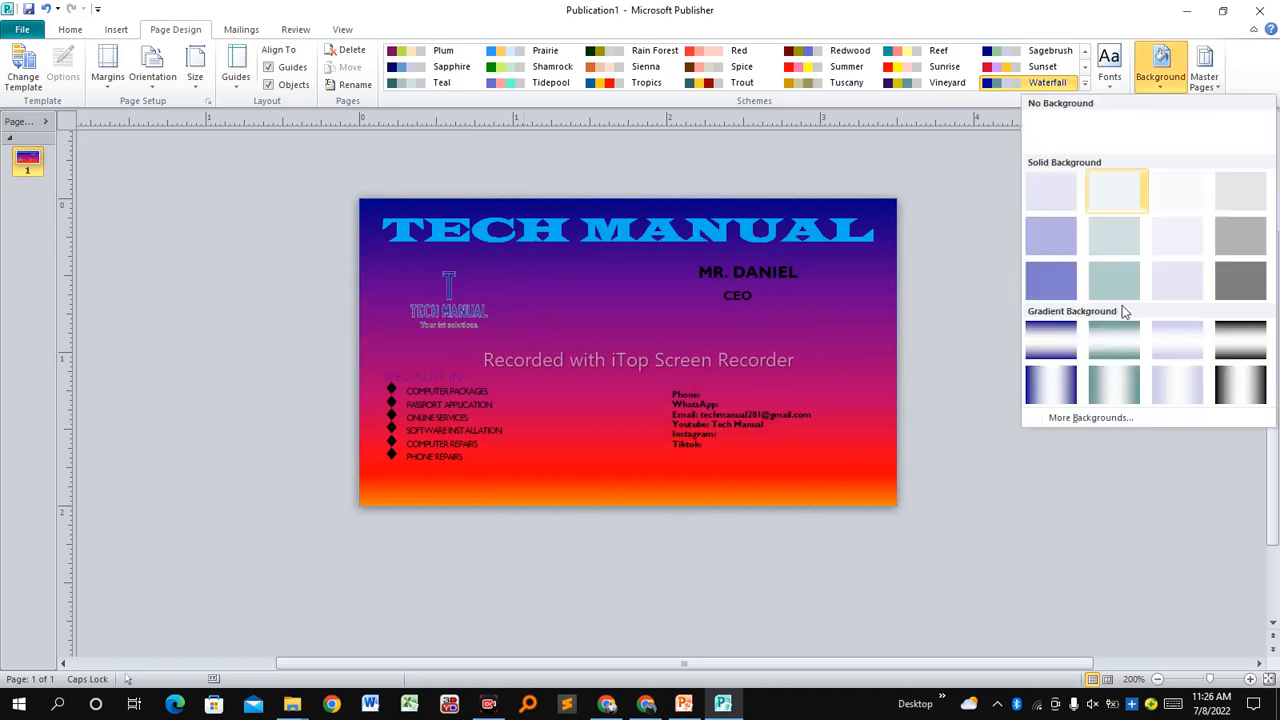
pyautogui.click(1089, 416)
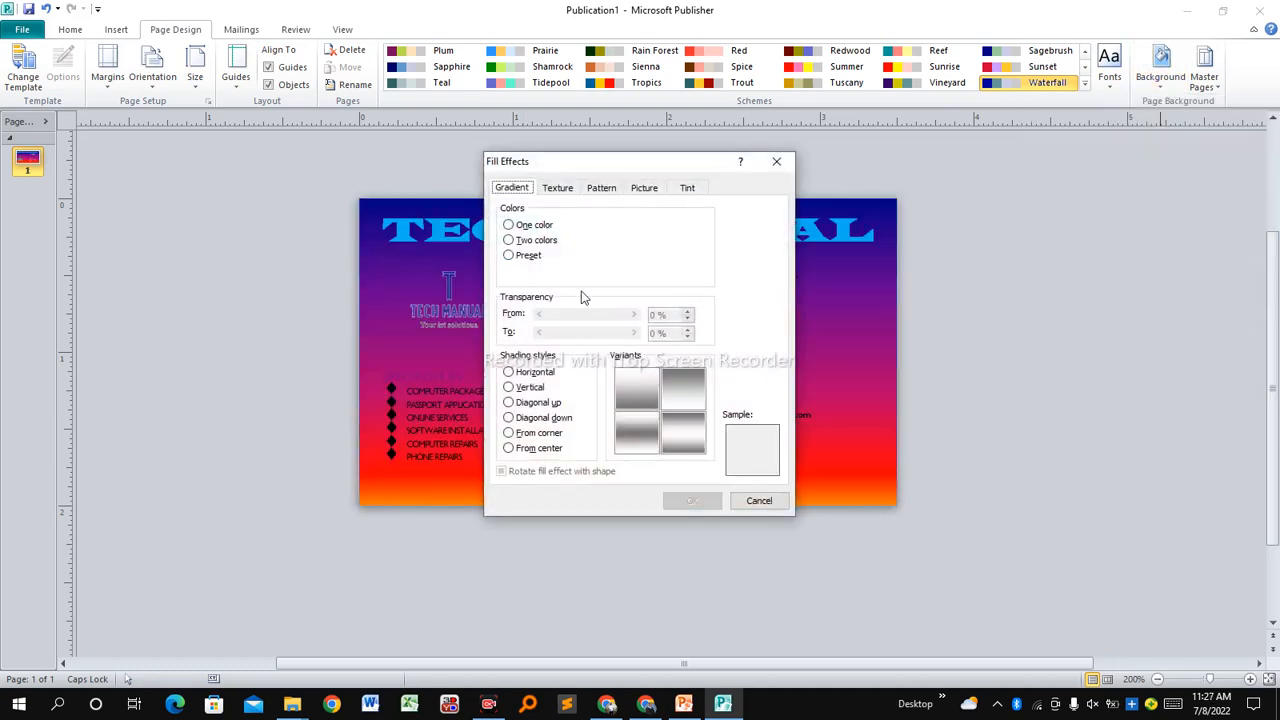
pyautogui.click(538, 258)
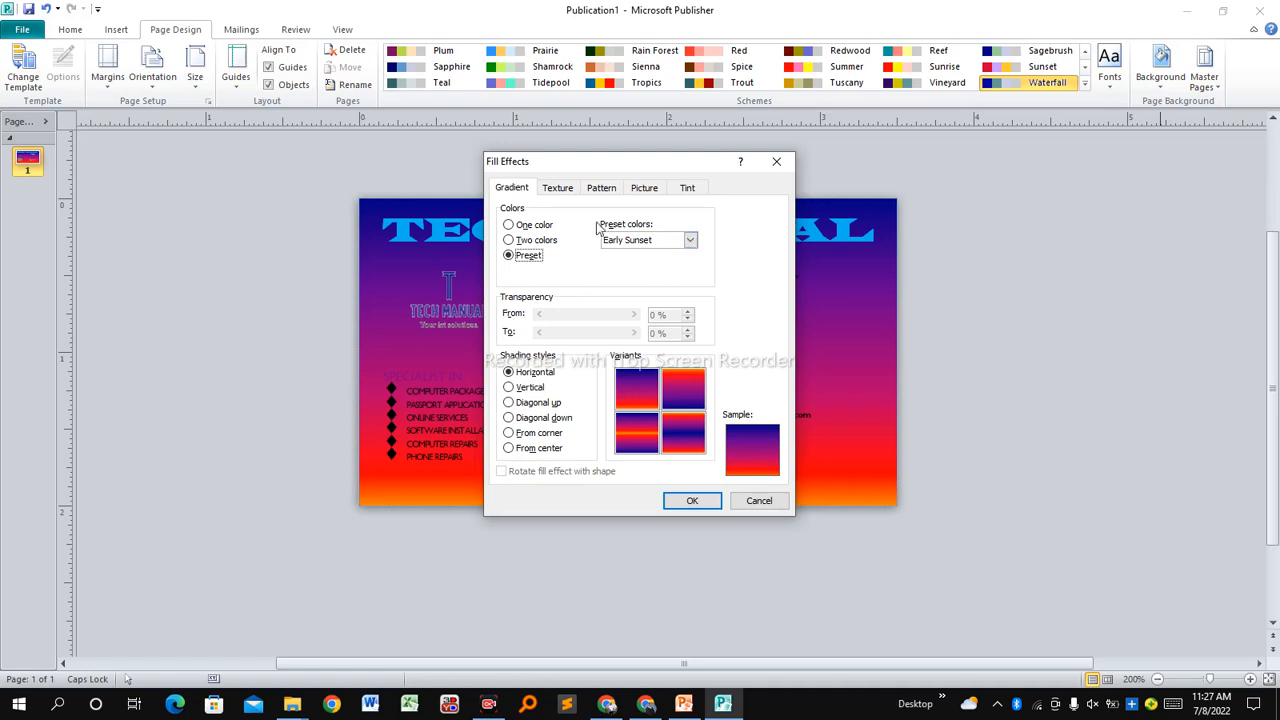
pyautogui.click(690, 241)
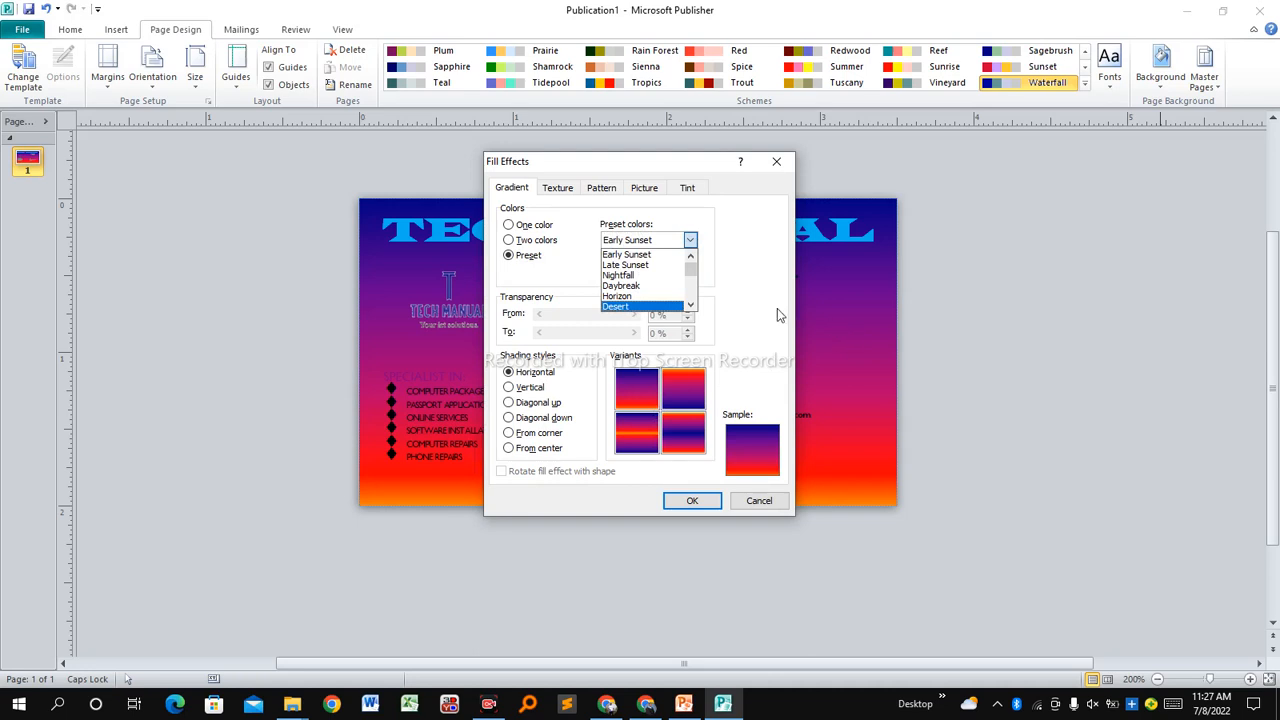
pyautogui.click(642, 265)
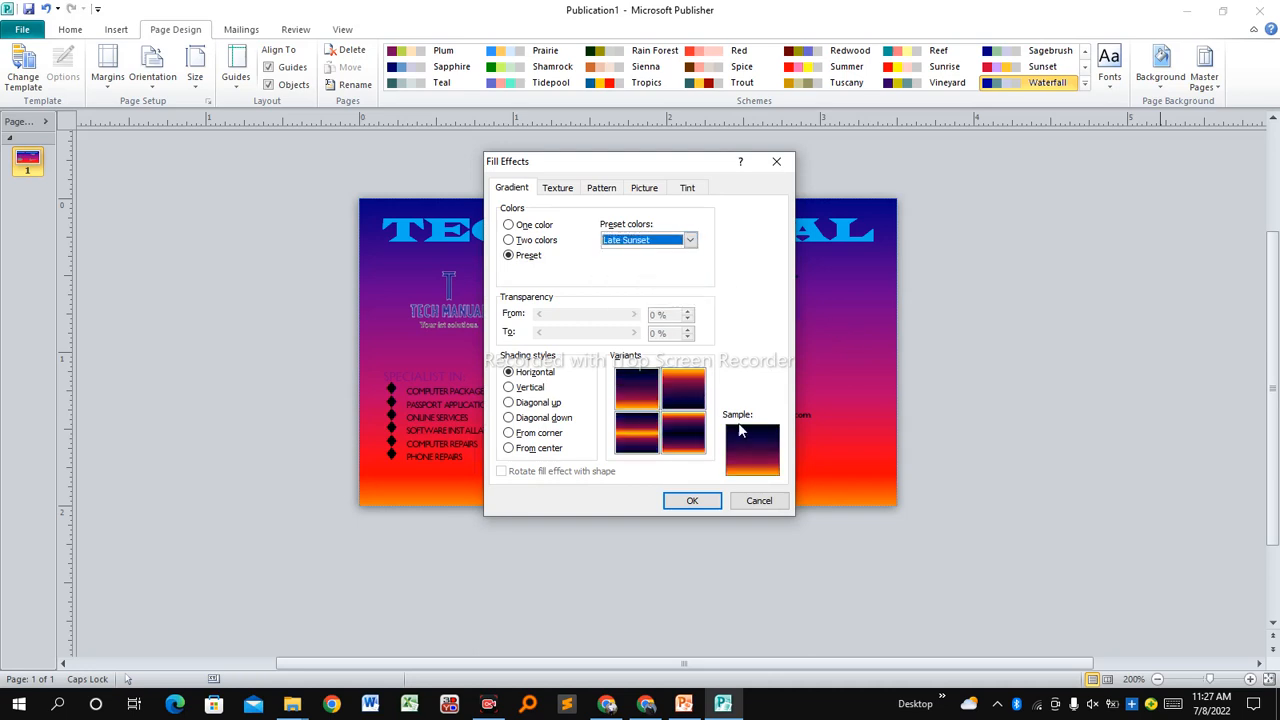
# Compare shading styles and apply Late Sunset with Diagonal up shading.
pyautogui.click(526, 388)
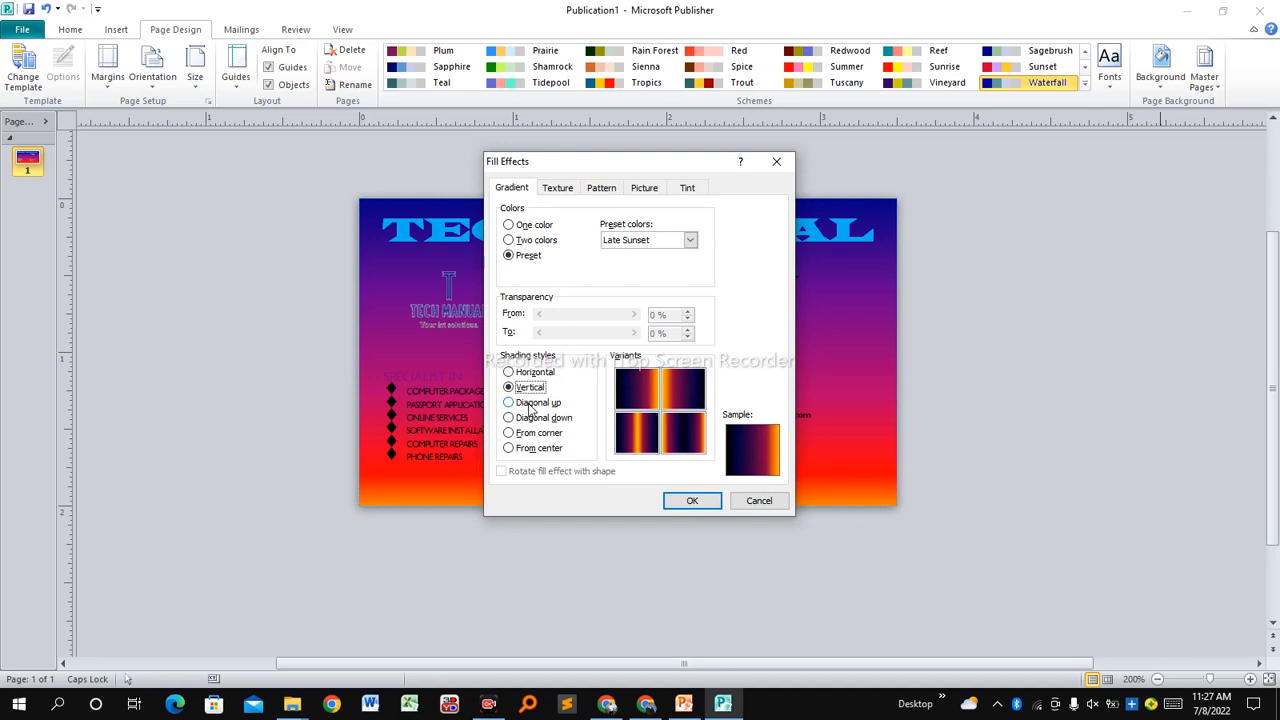
pyautogui.click(531, 404)
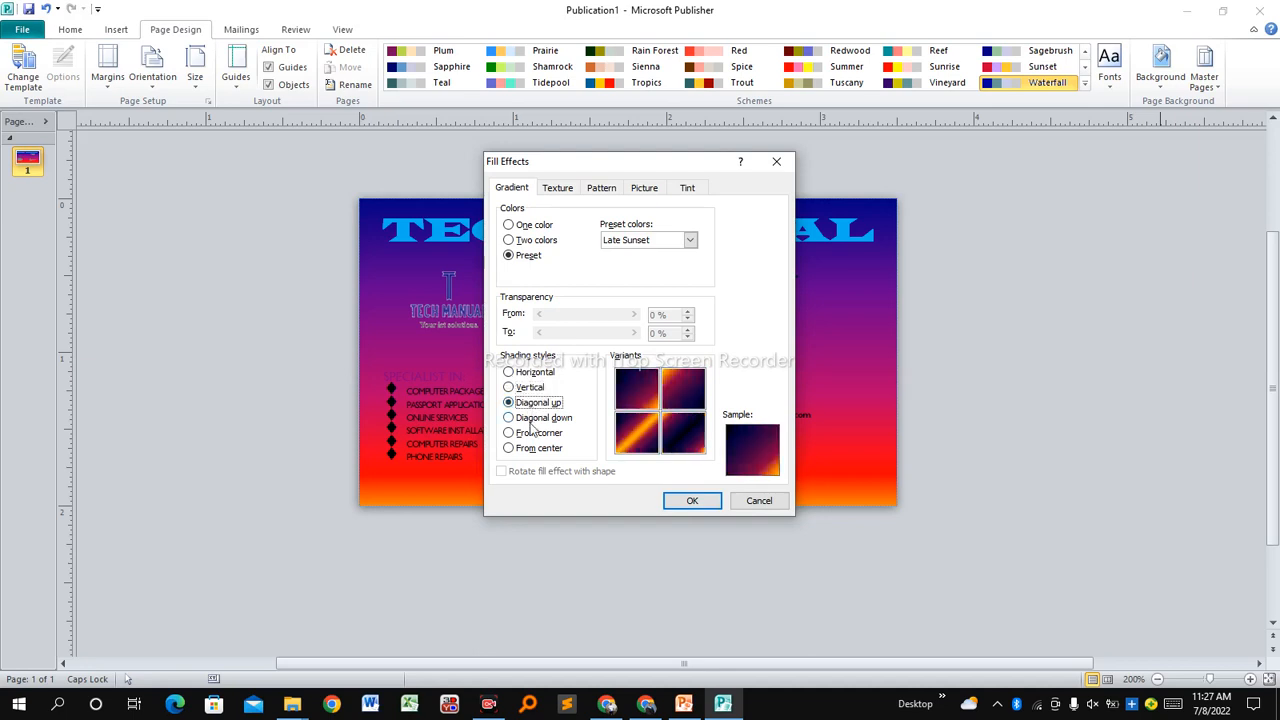
pyautogui.click(532, 424)
pyautogui.click(527, 436)
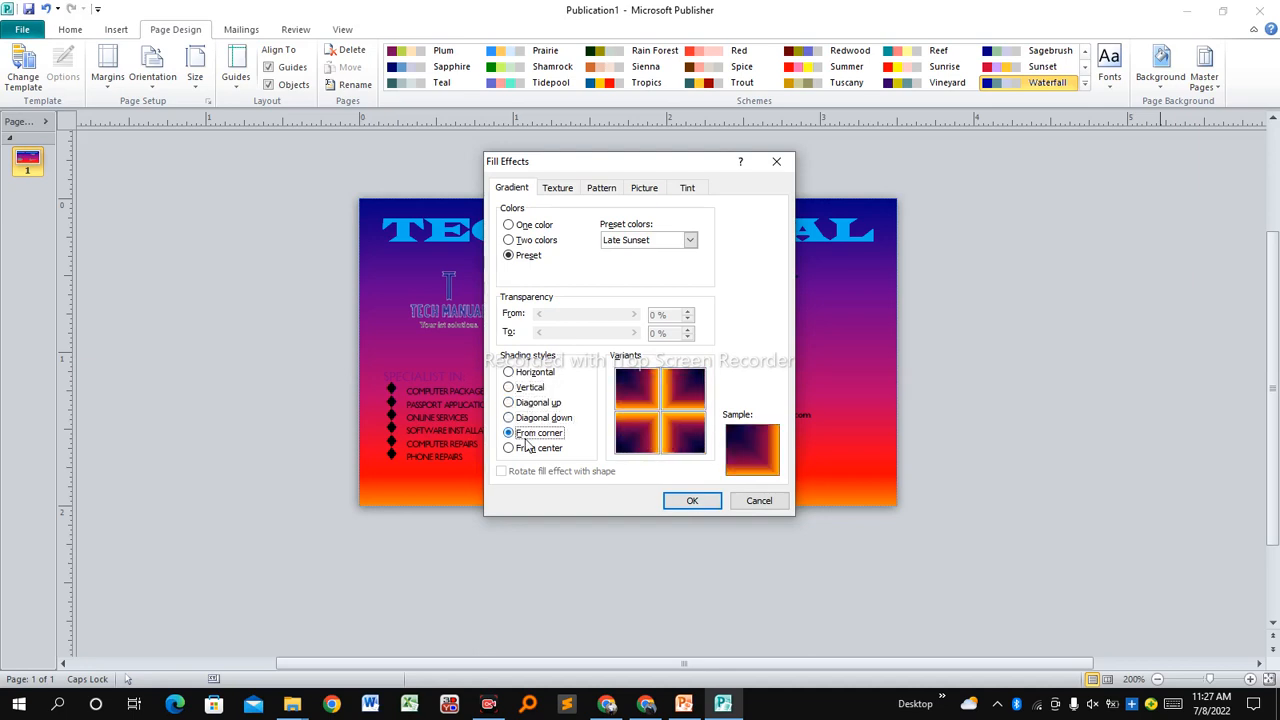
pyautogui.click(533, 449)
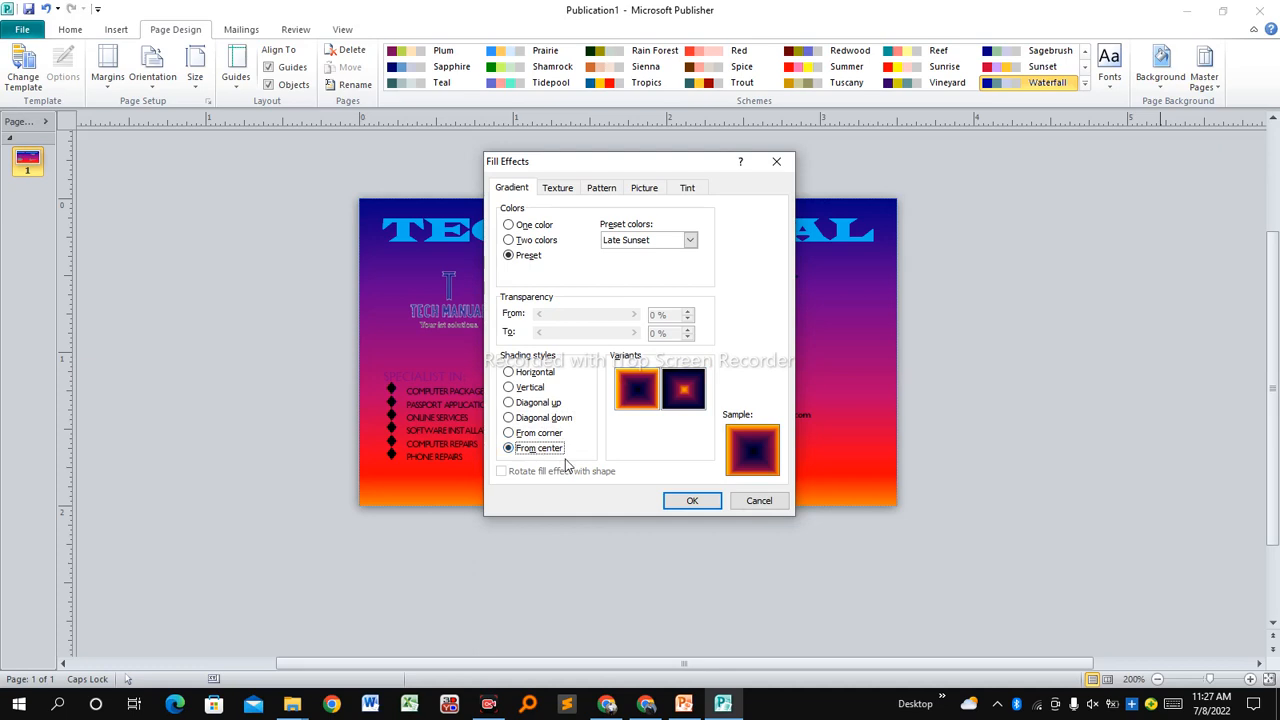
pyautogui.click(533, 404)
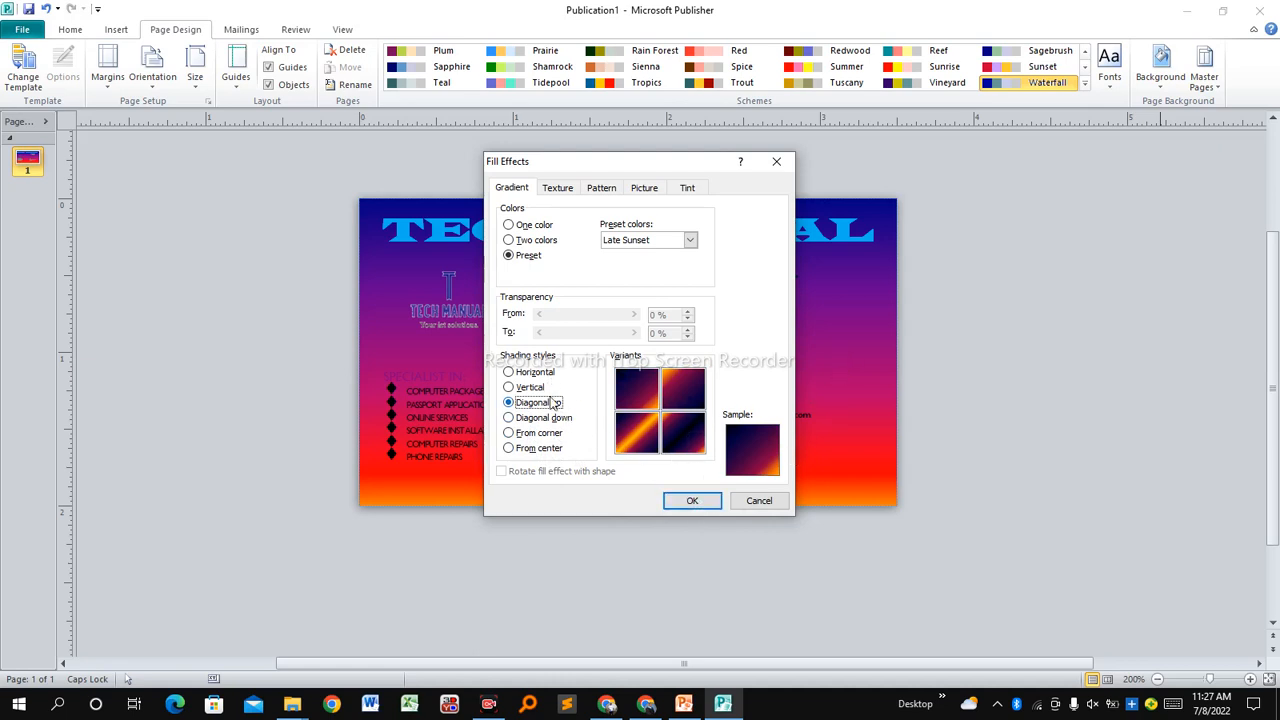
pyautogui.click(692, 501)
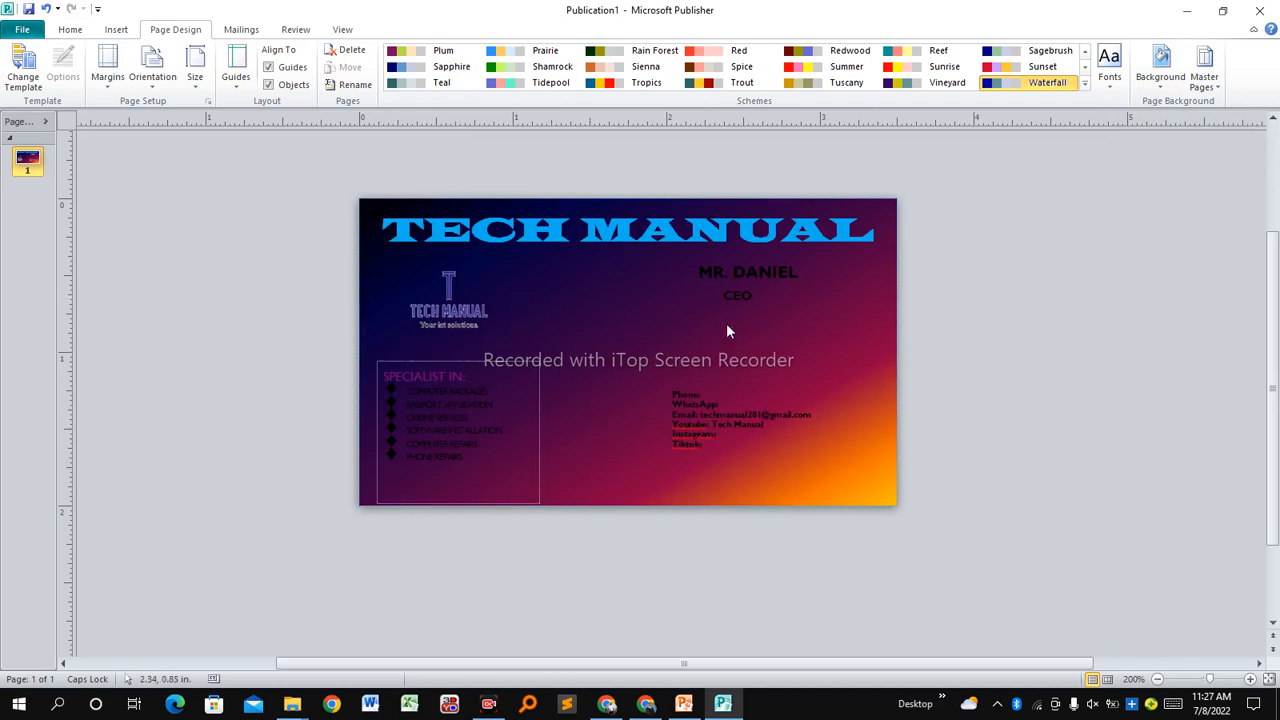
pyautogui.click(1163, 88)
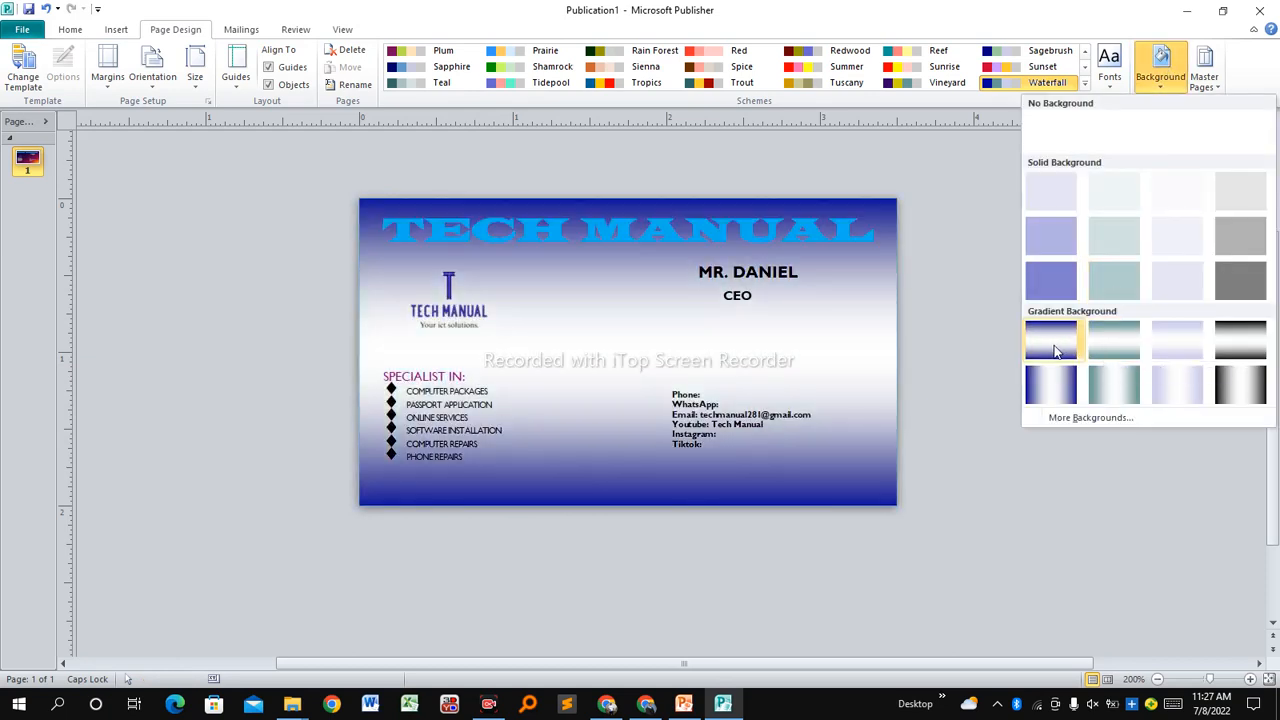
# Replace the gradient with the Papyrus texture from the Texture tab.
pyautogui.click(1068, 421)
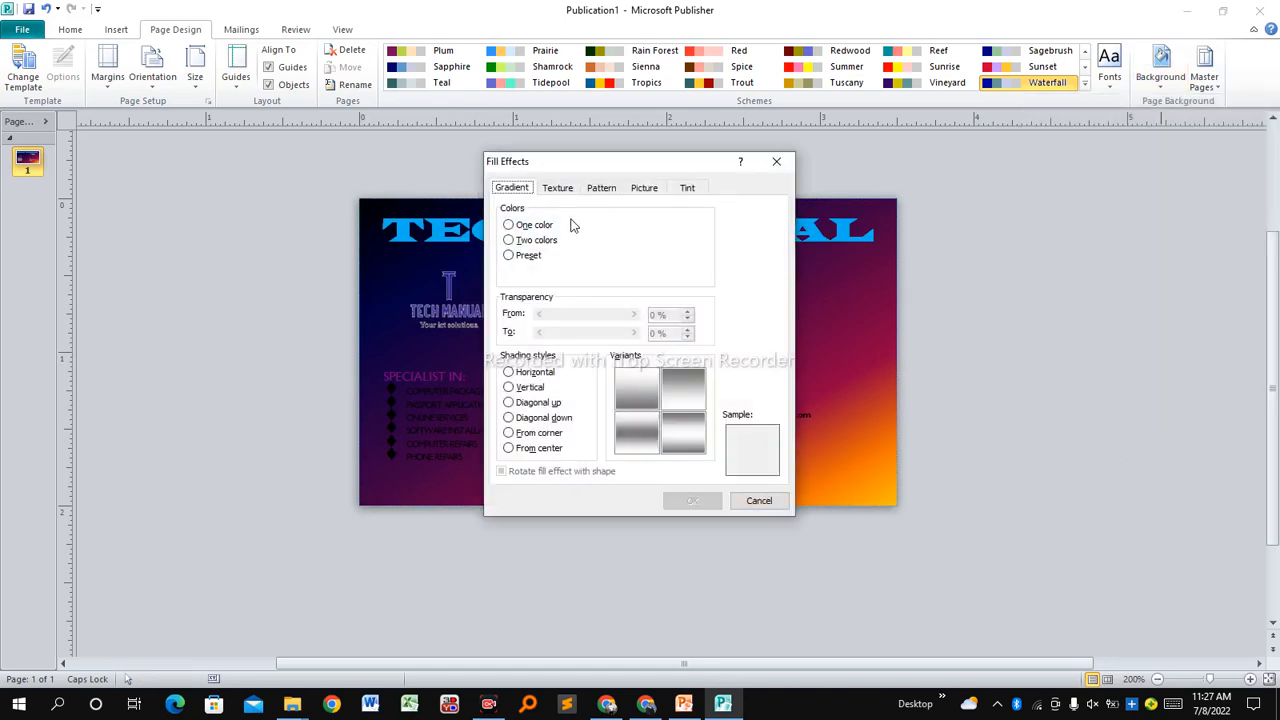
pyautogui.click(556, 188)
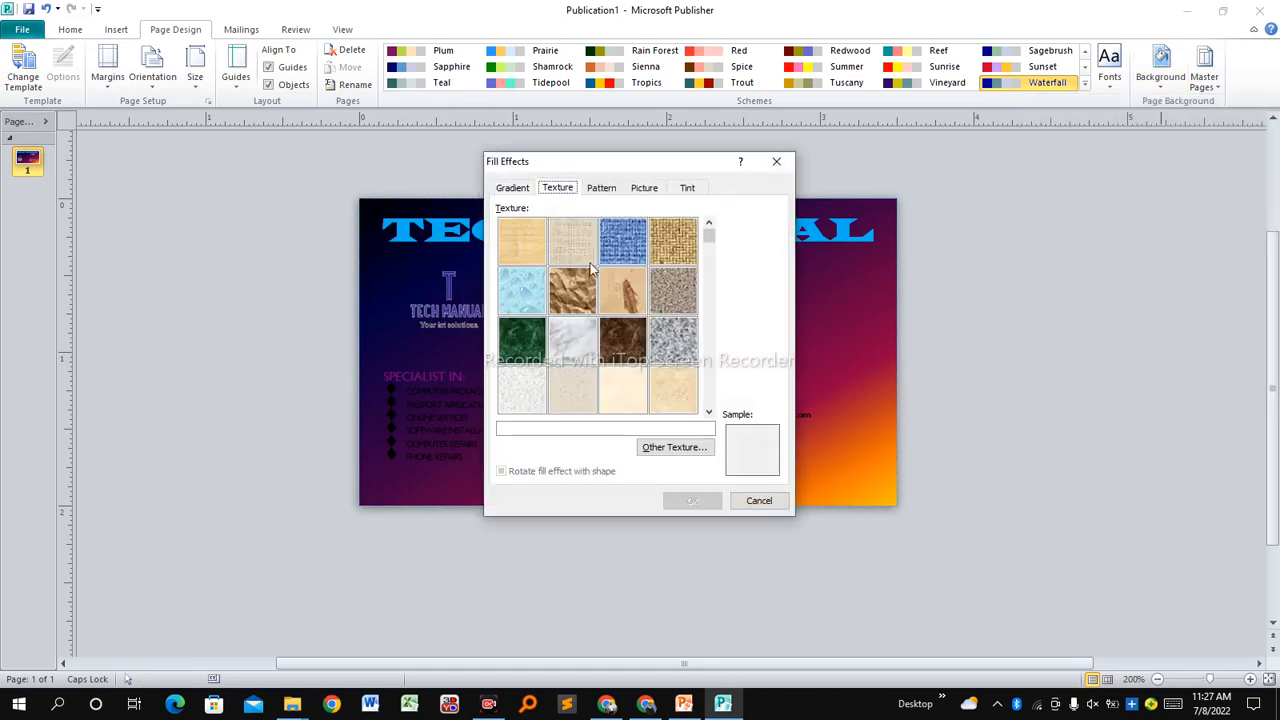
pyautogui.click(540, 248)
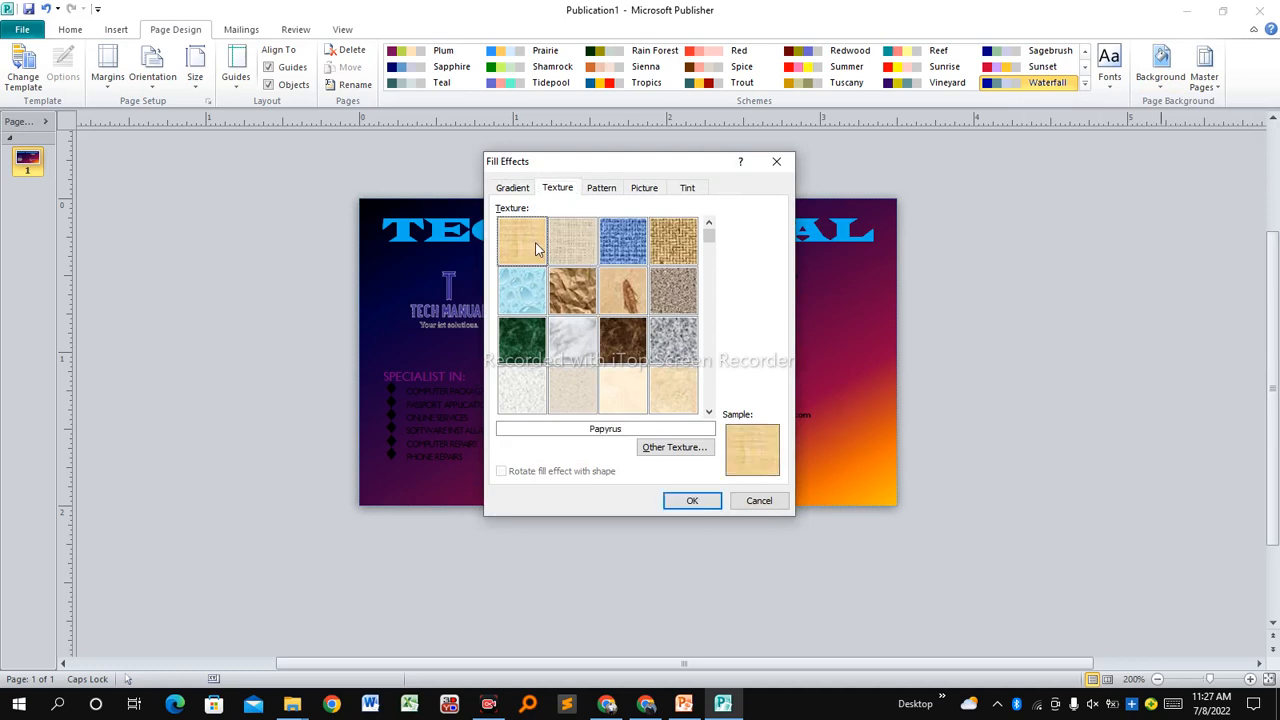
pyautogui.click(692, 501)
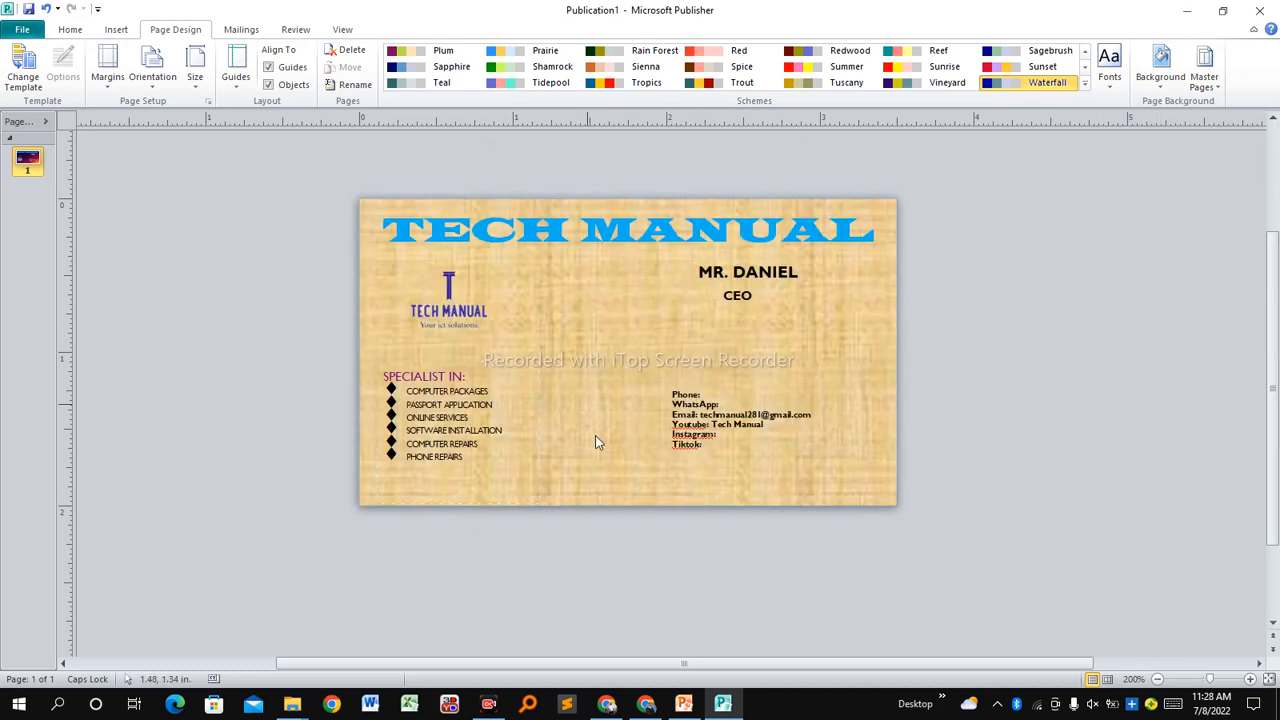
pyautogui.click(1160, 92)
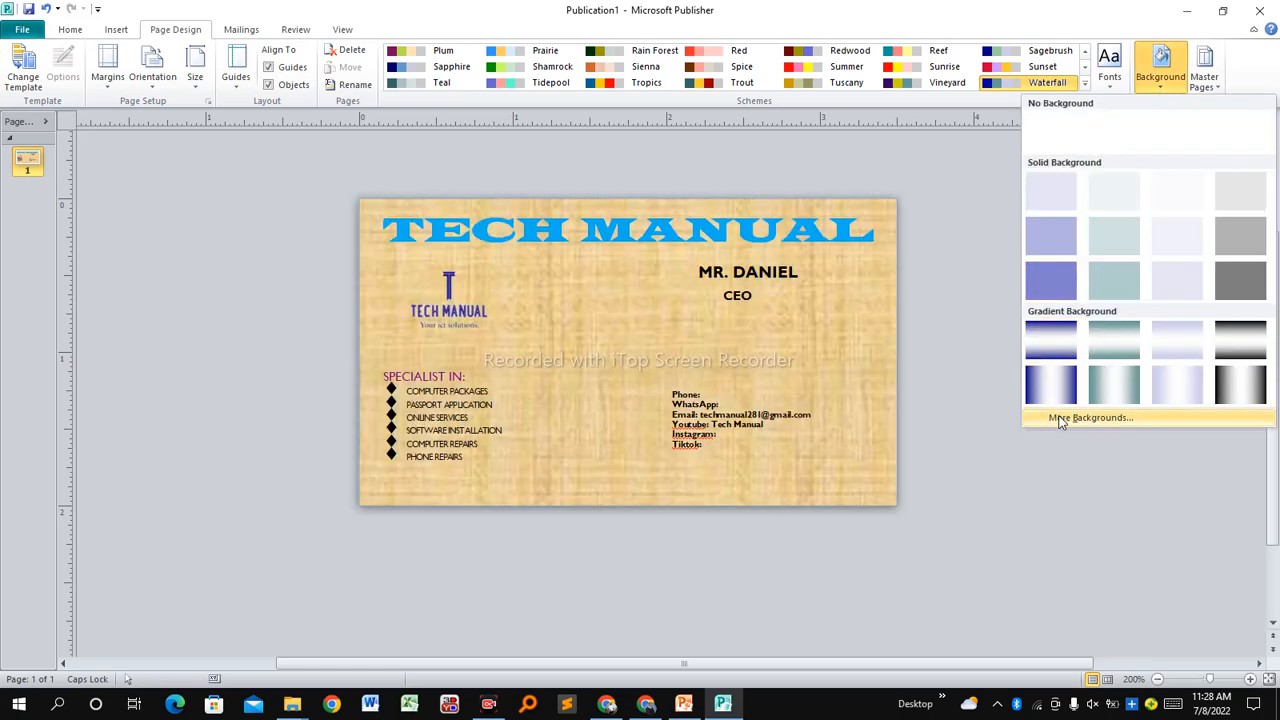
# Replace the card background with the black 5% dotted pattern fill.
pyautogui.click(1062, 417)
pyautogui.click(602, 190)
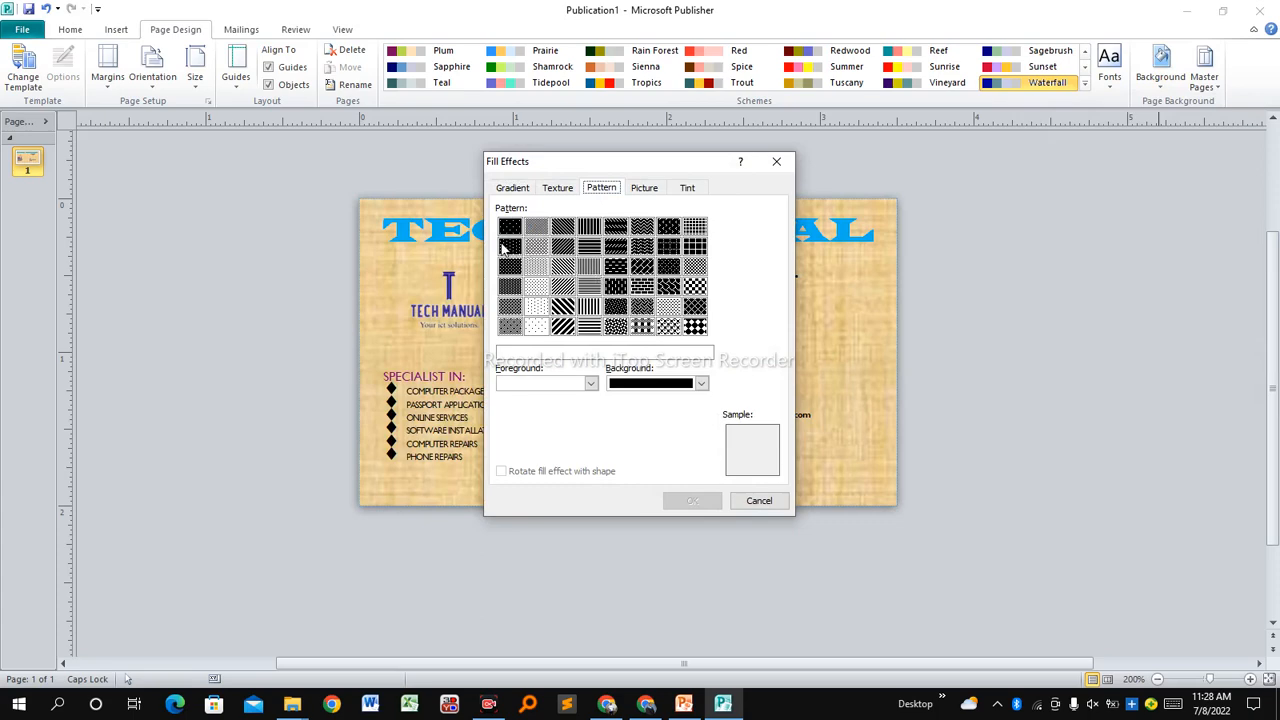
pyautogui.click(510, 228)
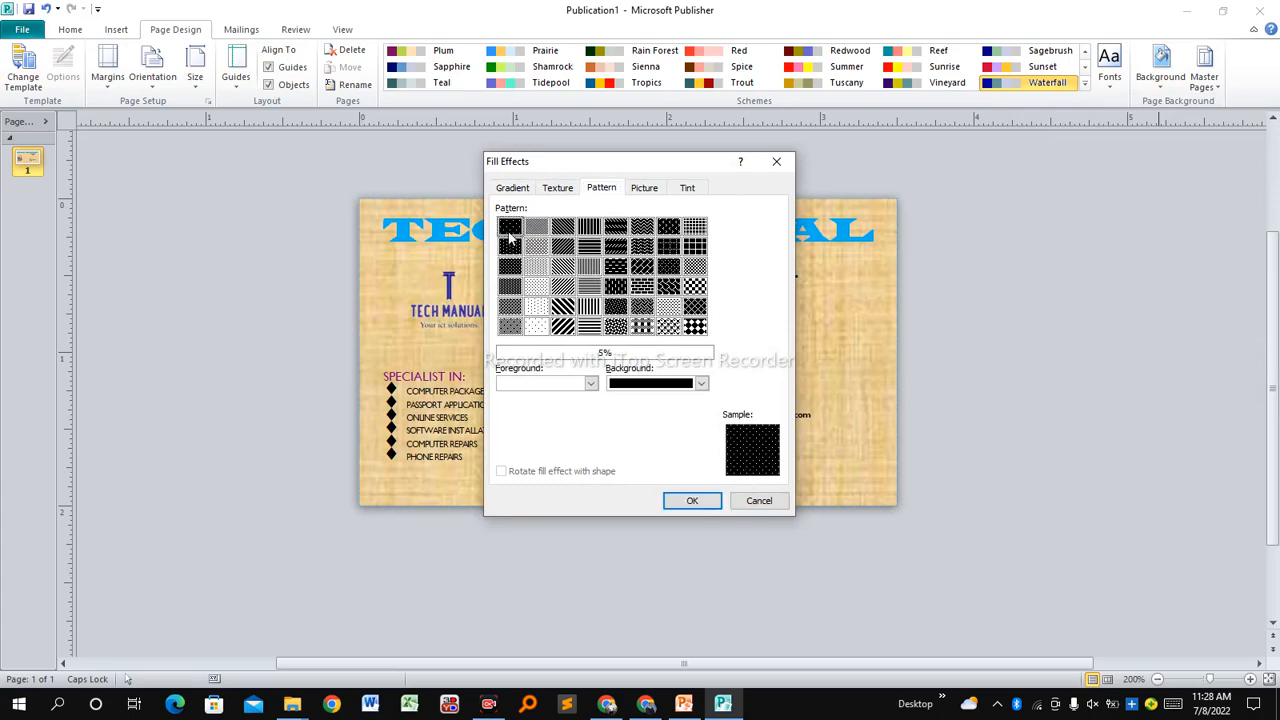
pyautogui.click(690, 502)
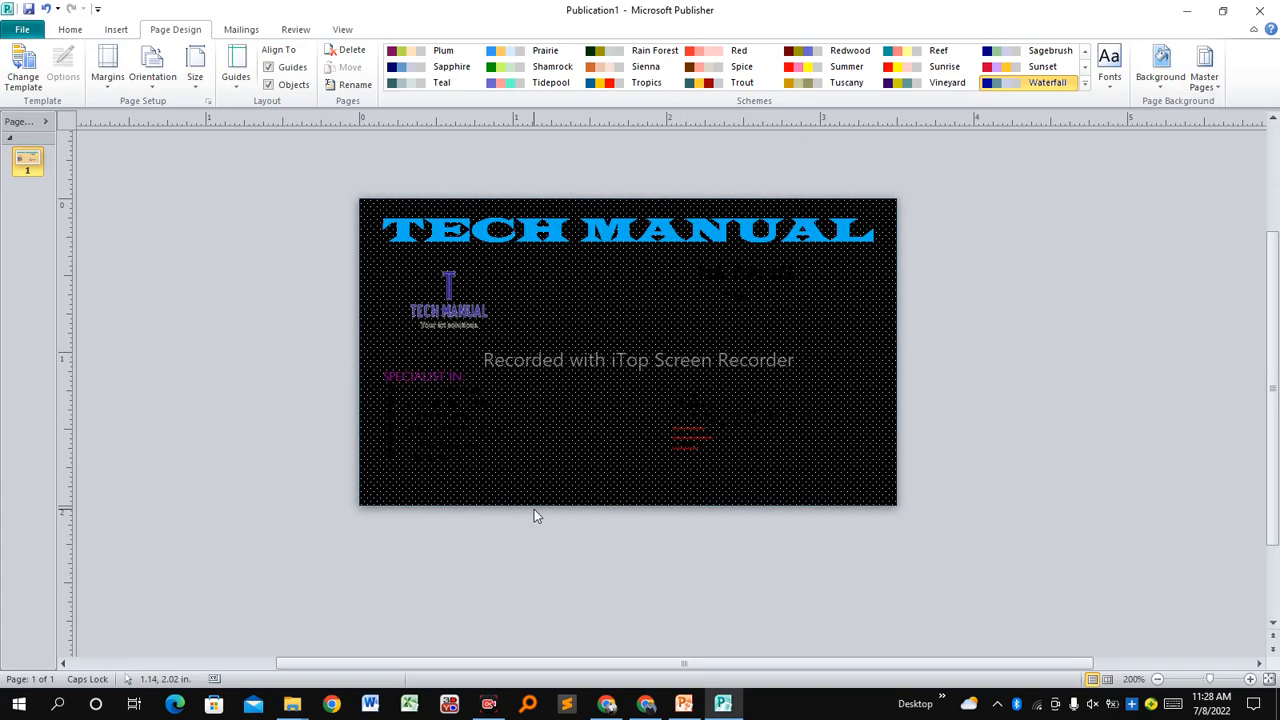
# Fill the page background with the blue wave image from J:\TECH MANUAL\BACKGROUNDS.
pyautogui.click(1162, 86)
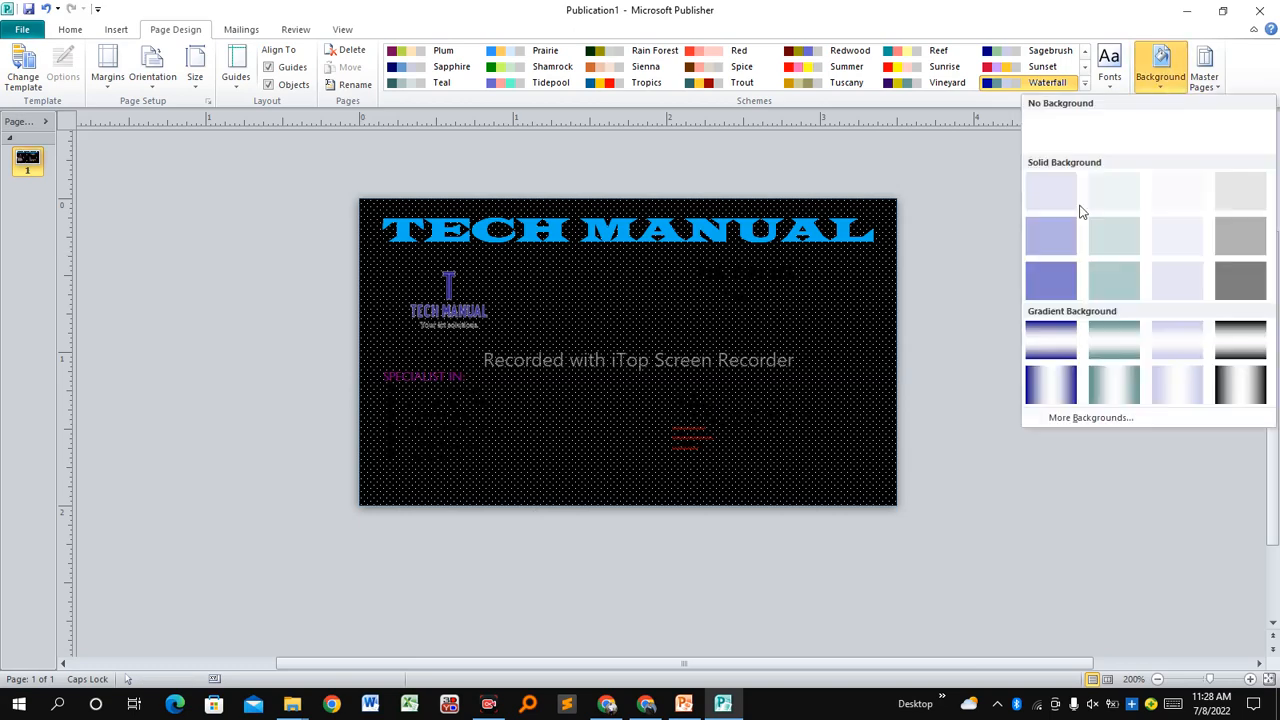
pyautogui.click(1059, 420)
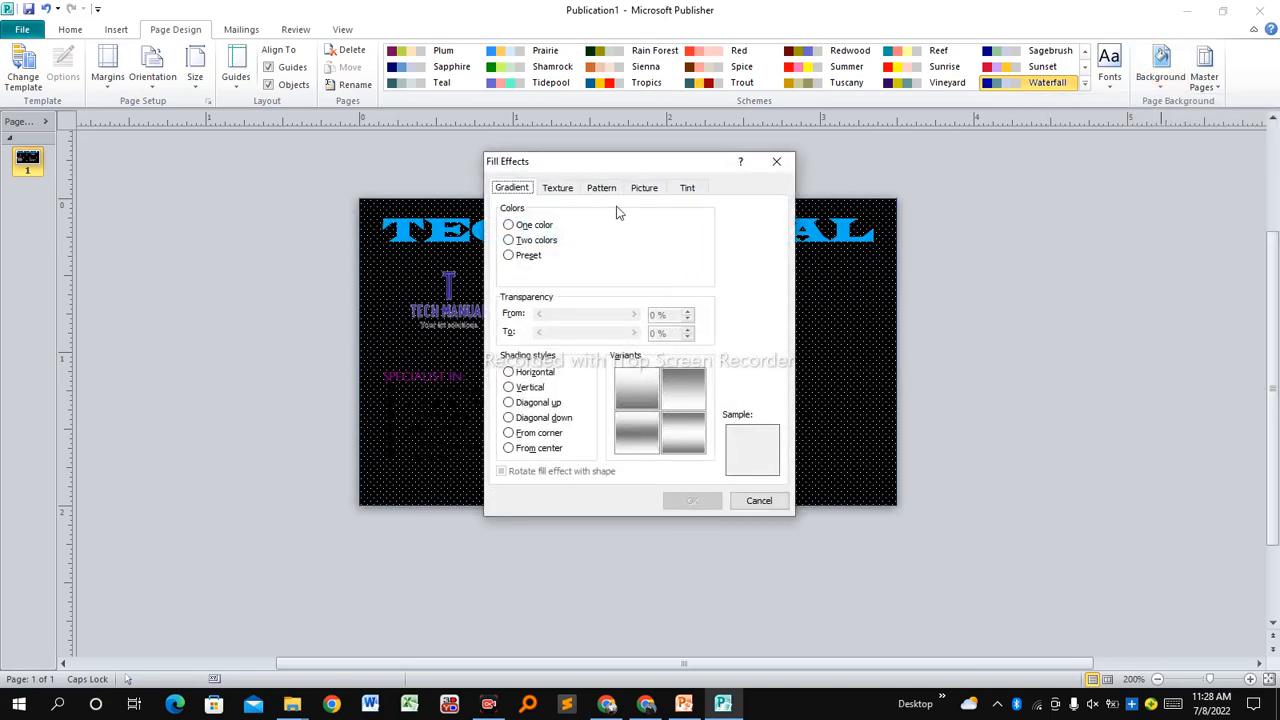
pyautogui.click(643, 189)
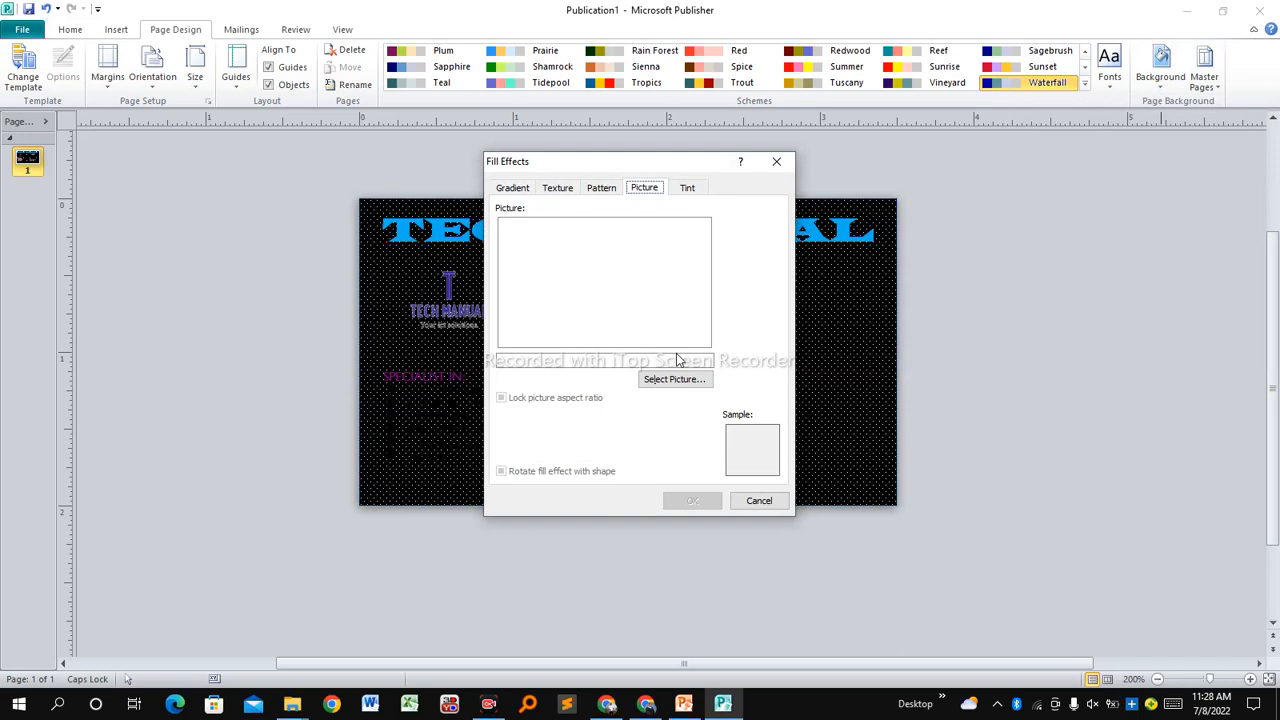
pyautogui.click(662, 384)
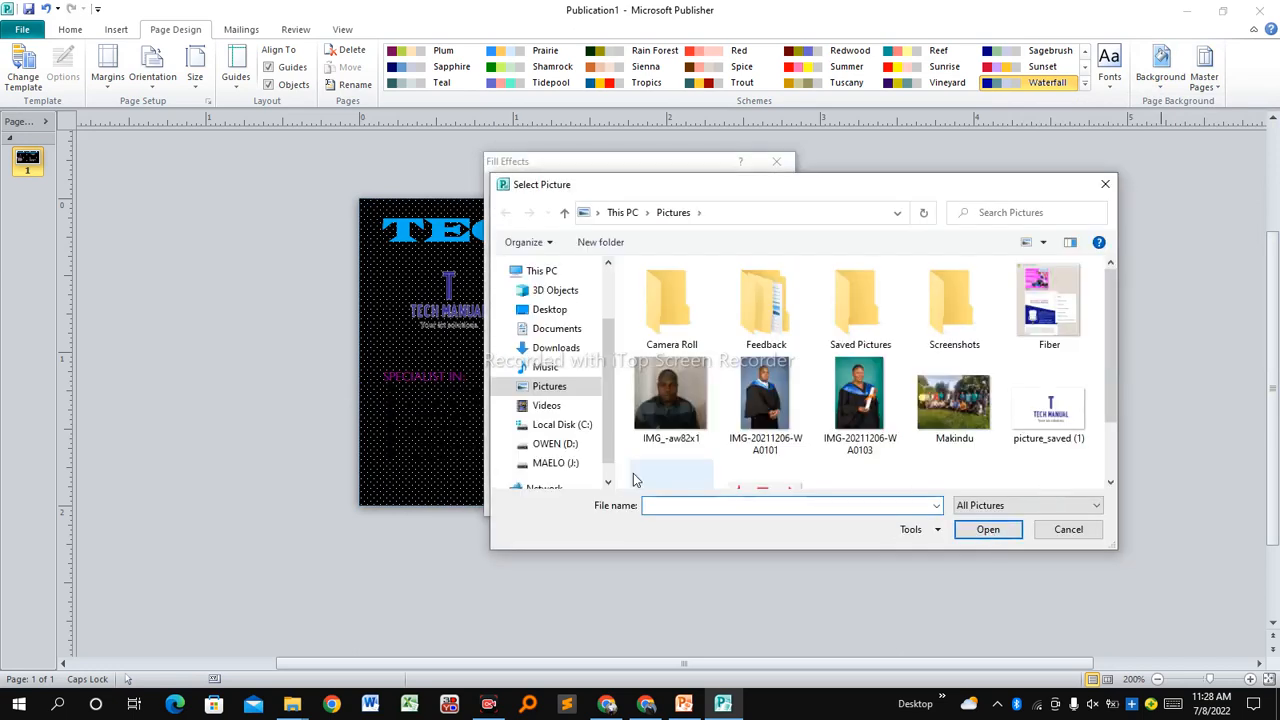
pyautogui.scroll(-1, 575, 452)
pyautogui.click(560, 438)
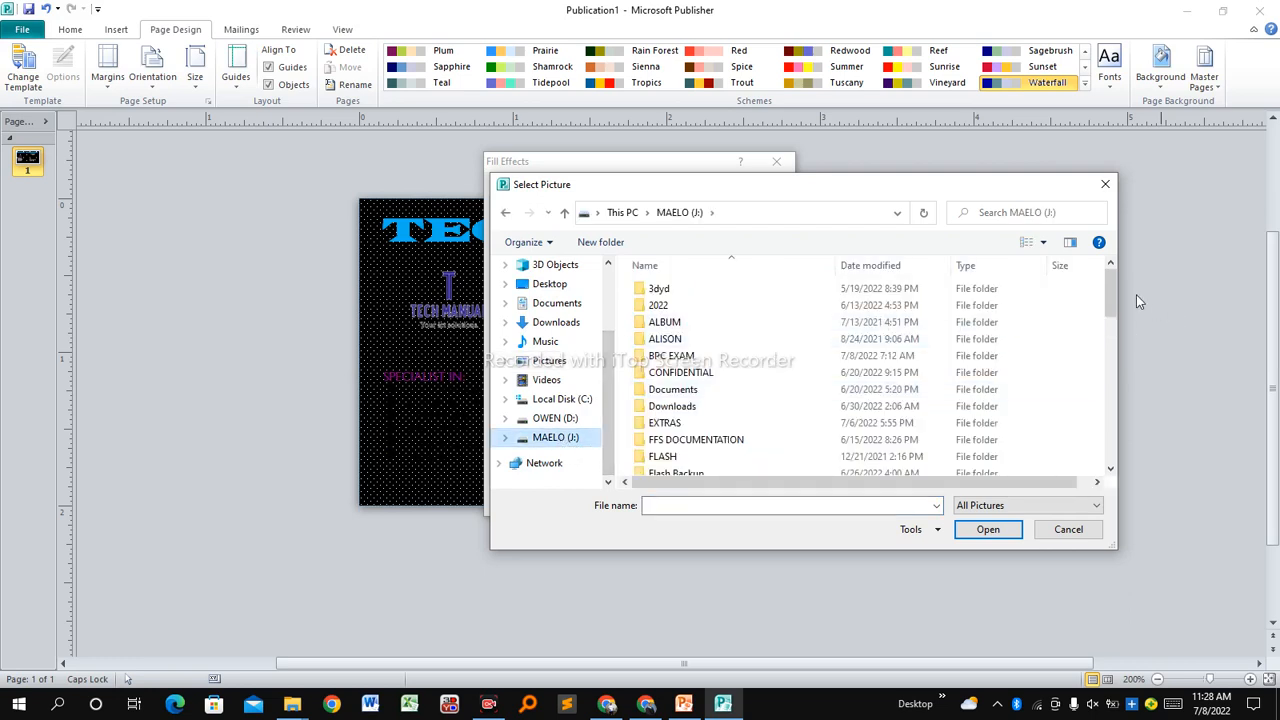
pyautogui.moveTo(1113, 291); pyautogui.dragTo(1110, 446)
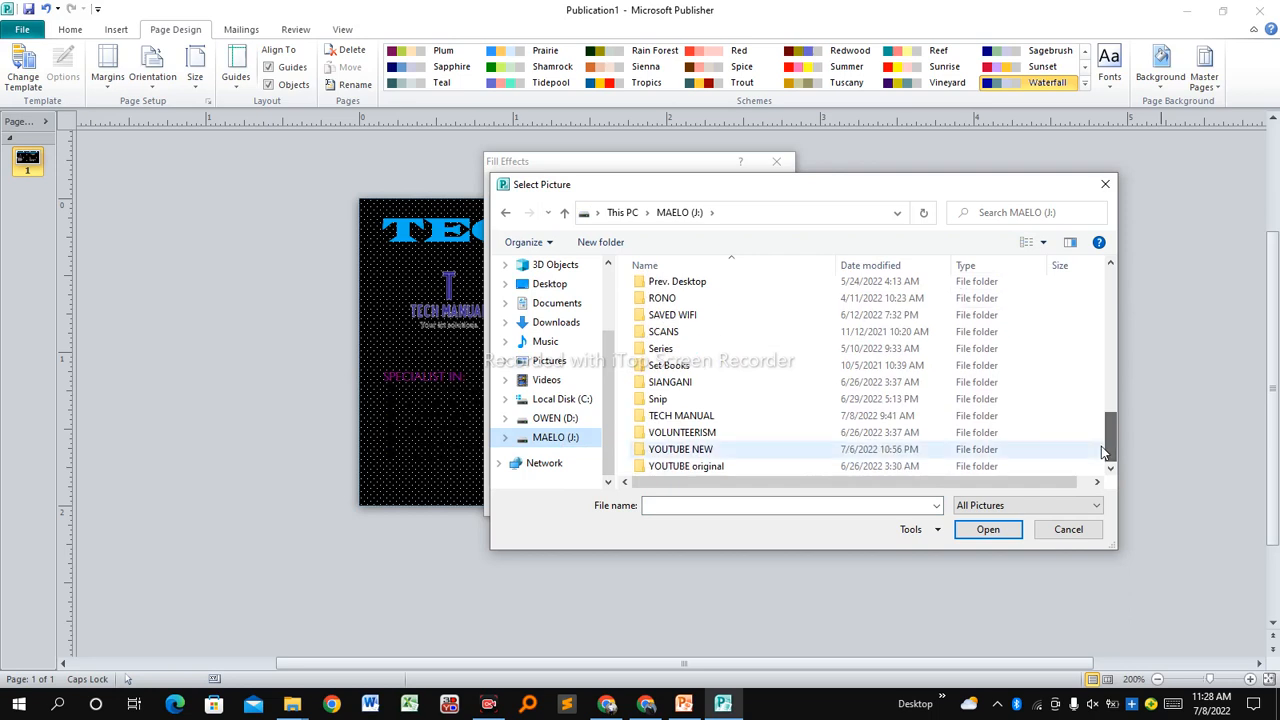
pyautogui.doubleClick(767, 419)
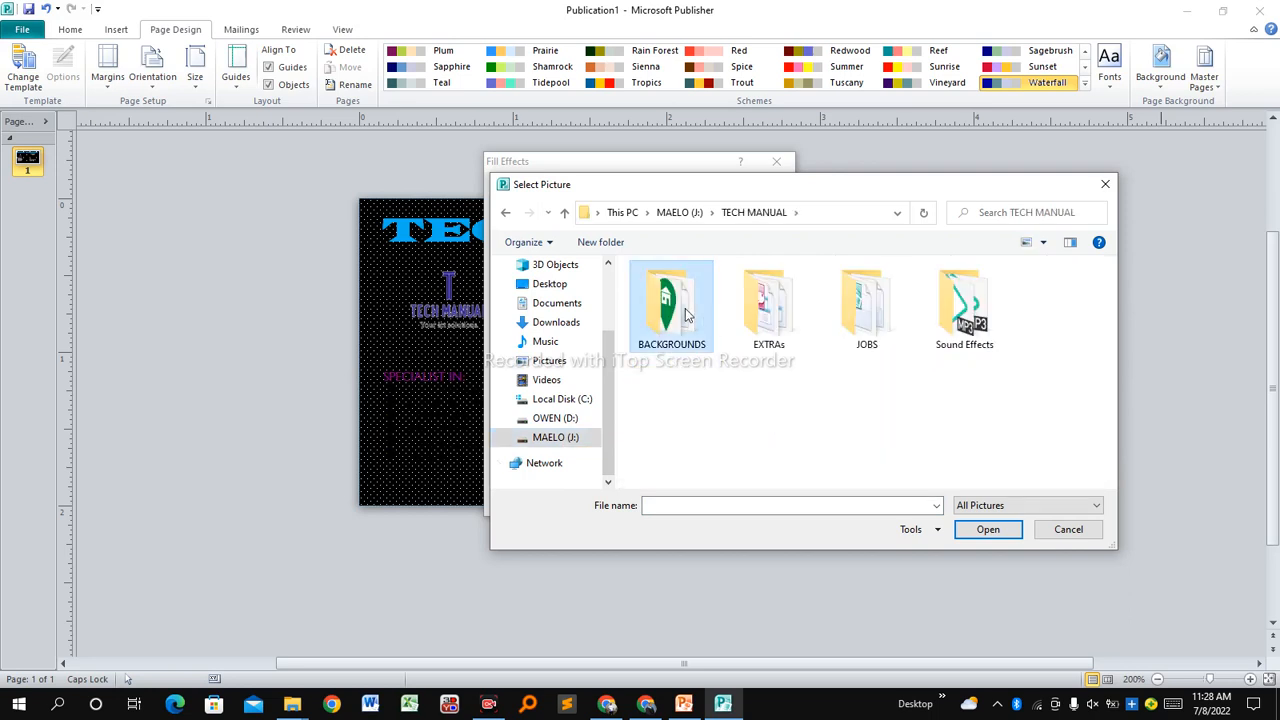
pyautogui.doubleClick(687, 313)
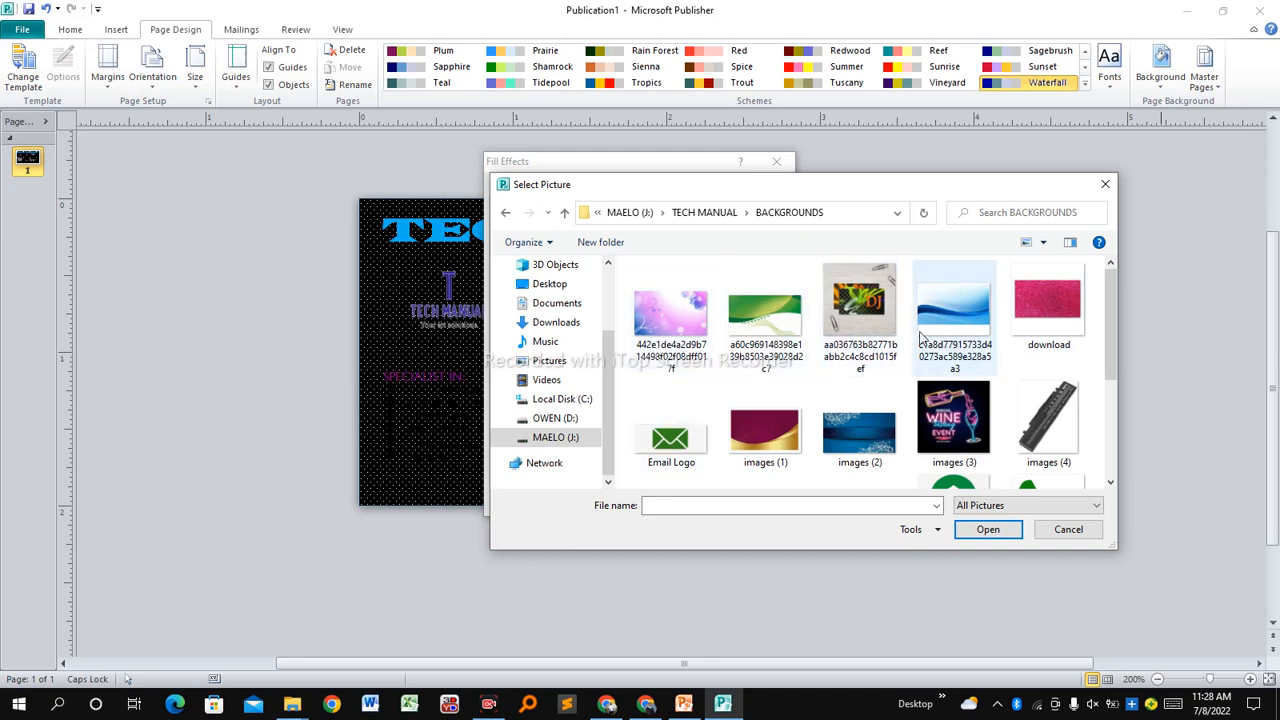
pyautogui.click(950, 320)
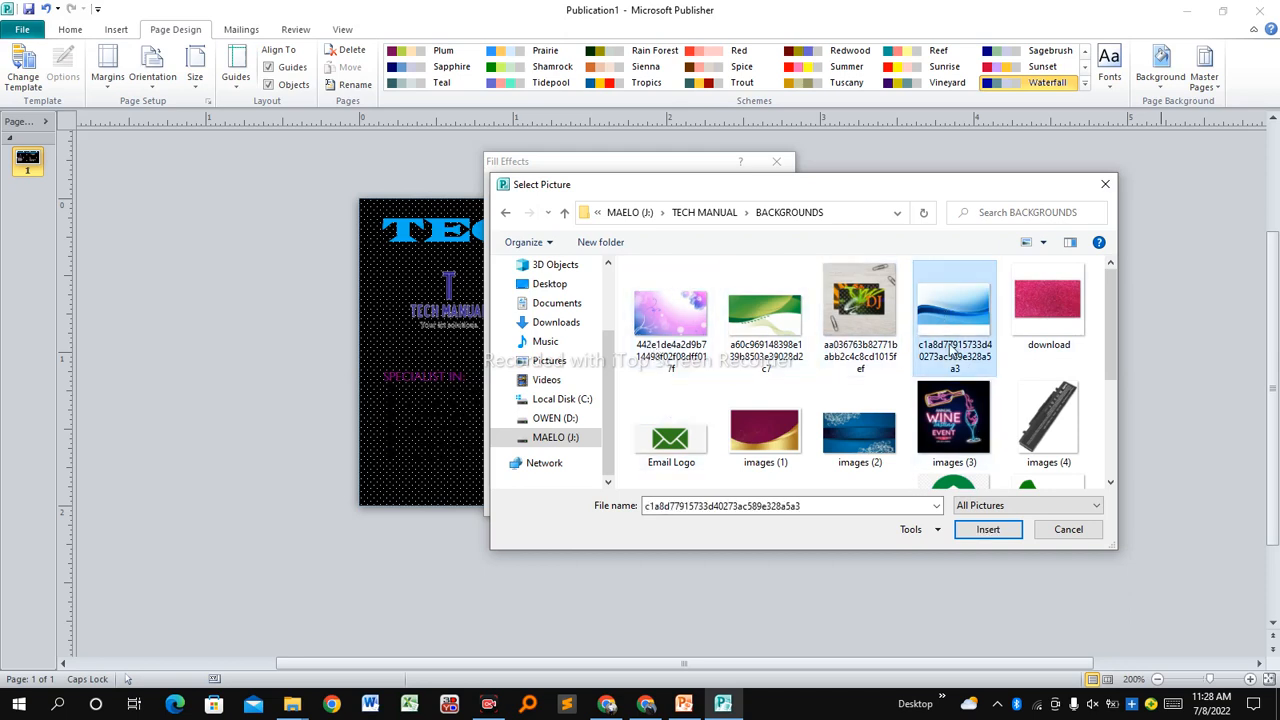
pyautogui.click(986, 531)
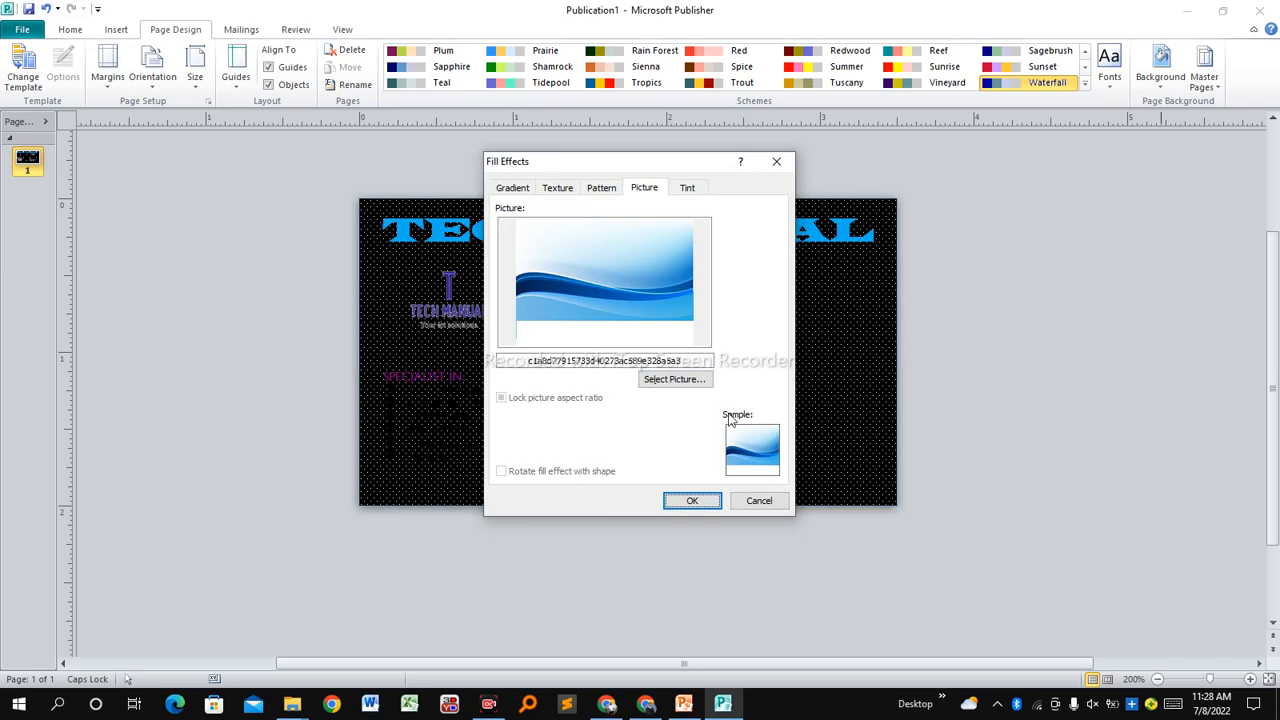
pyautogui.click(693, 502)
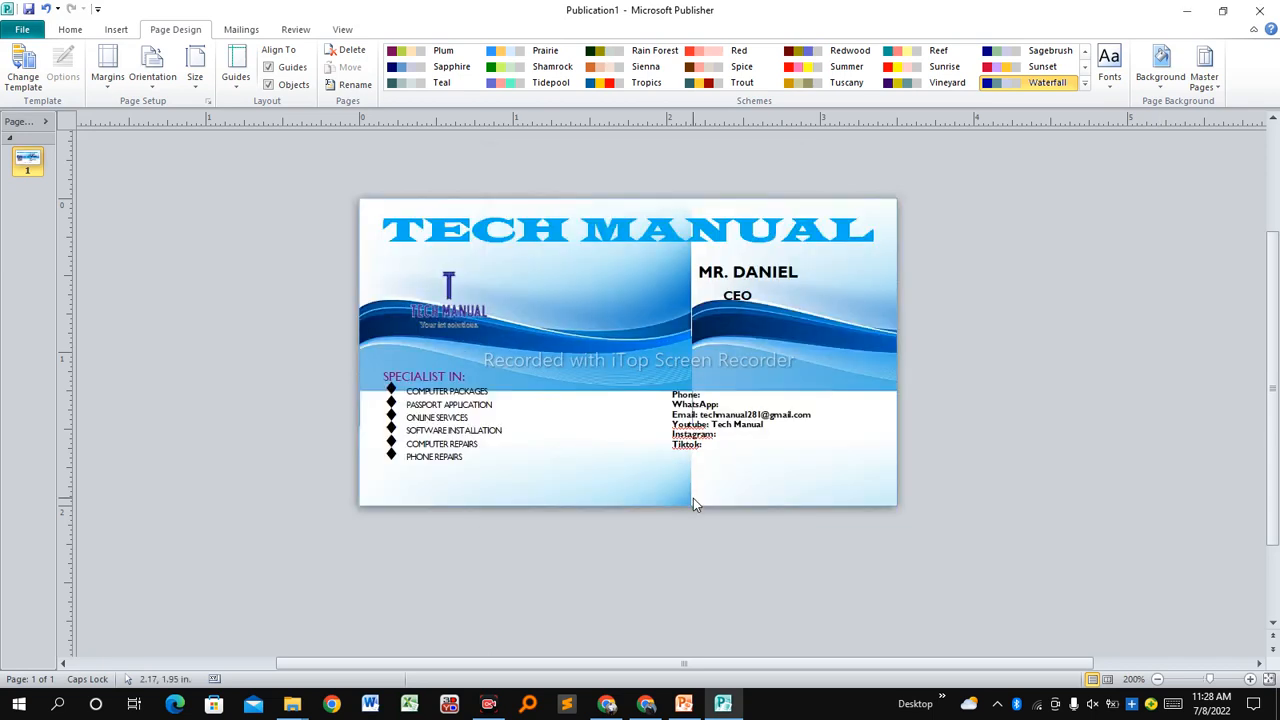
# Select the contact details box, the logo group and the name text box in turn.
pyautogui.click(862, 410)
pyautogui.click(623, 337)
pyautogui.click(490, 325)
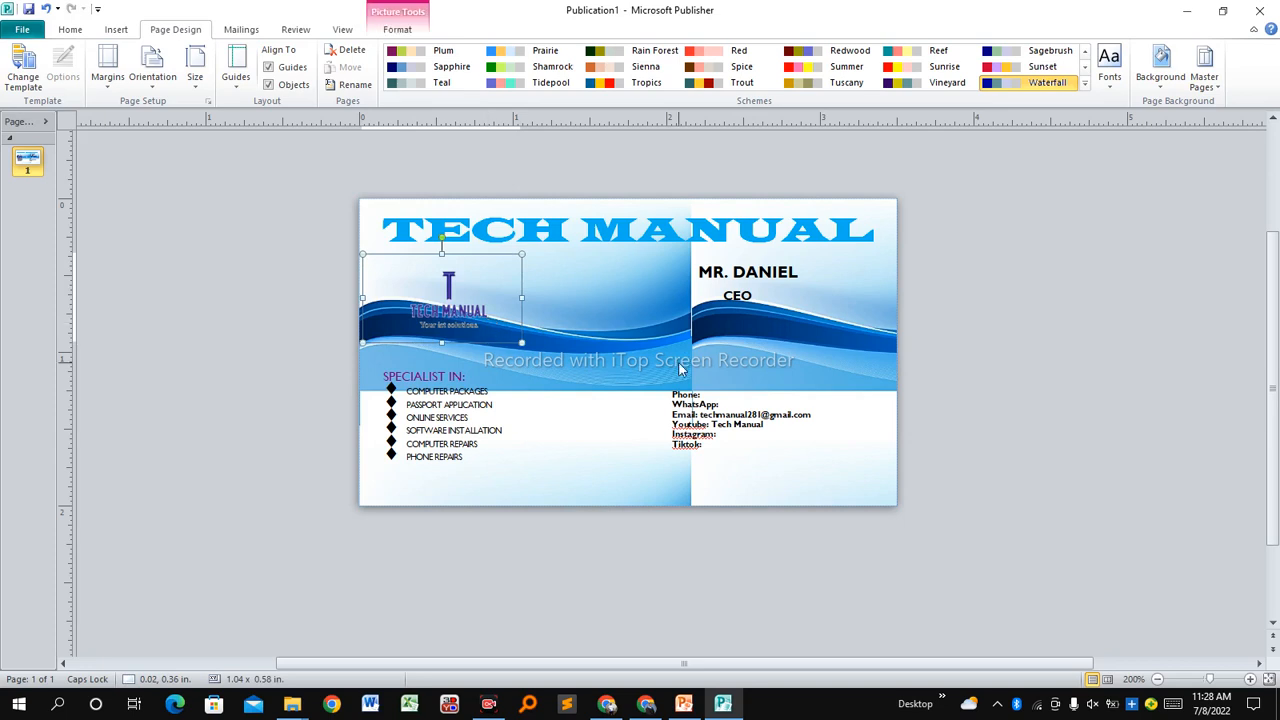
pyautogui.click(800, 272)
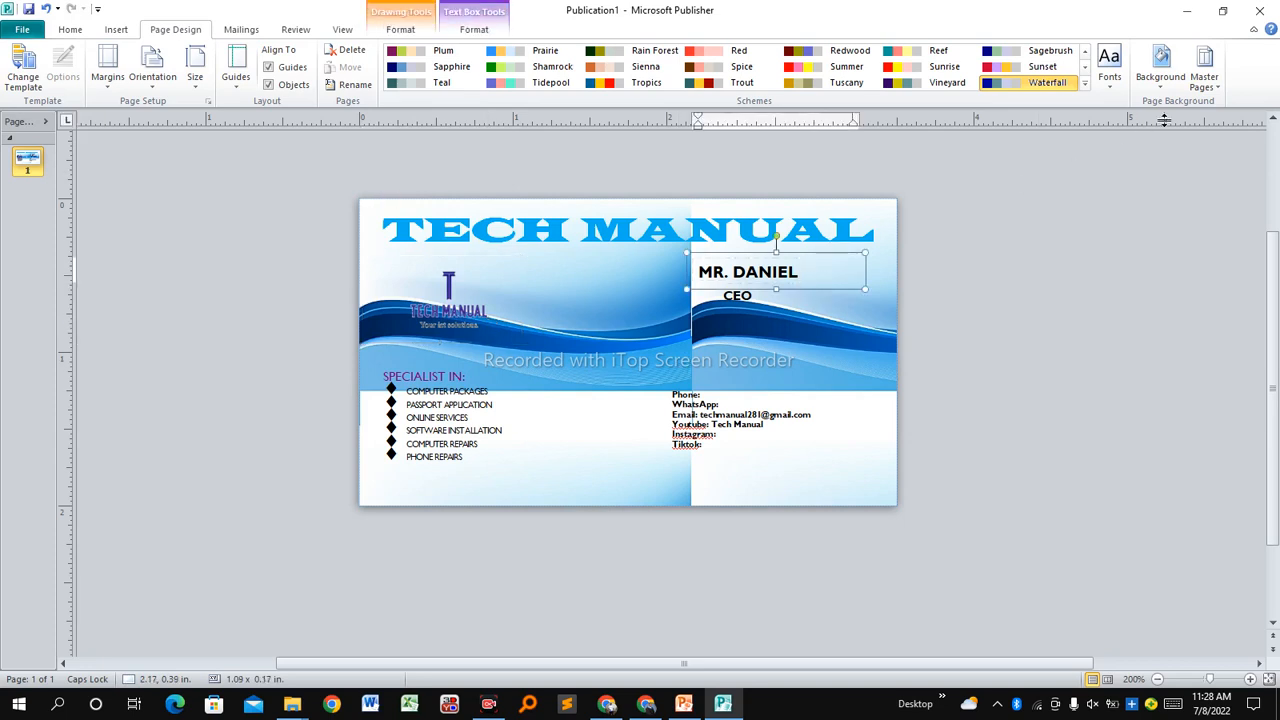
# Apply the 80% grey Shade tint as the page background.
pyautogui.click(1160, 68)
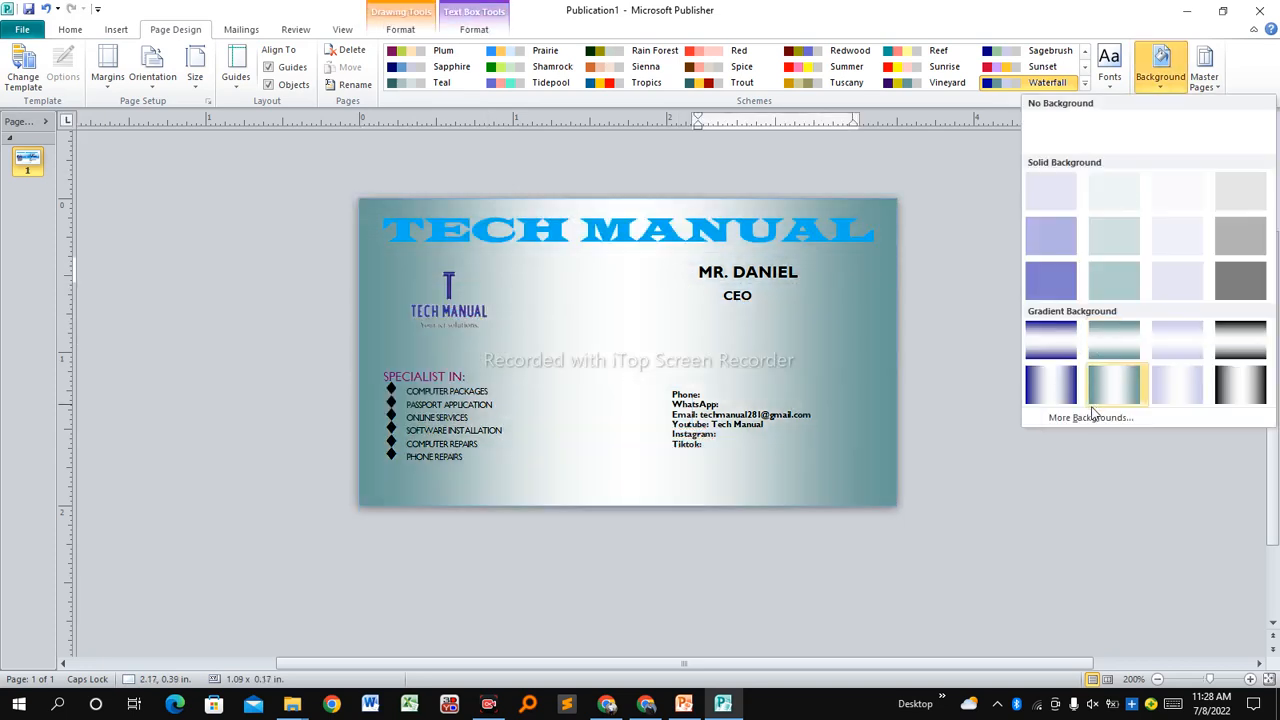
pyautogui.click(1092, 417)
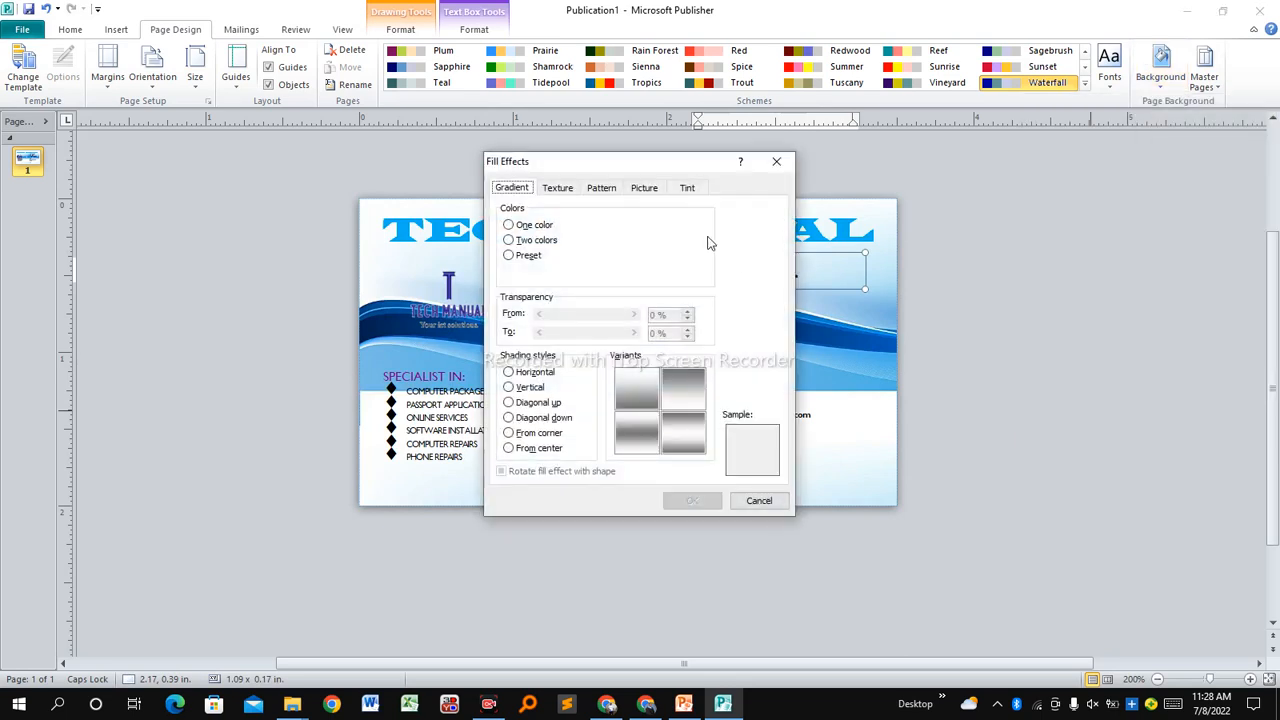
pyautogui.click(687, 190)
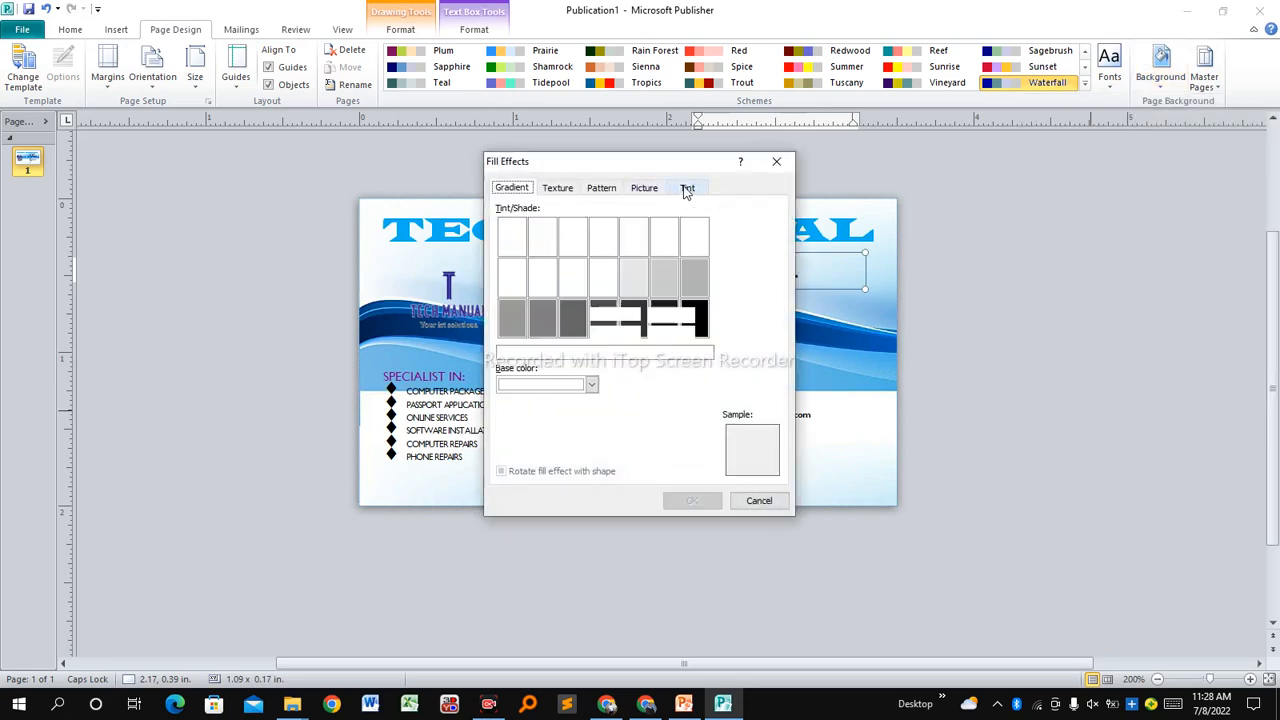
pyautogui.click(673, 288)
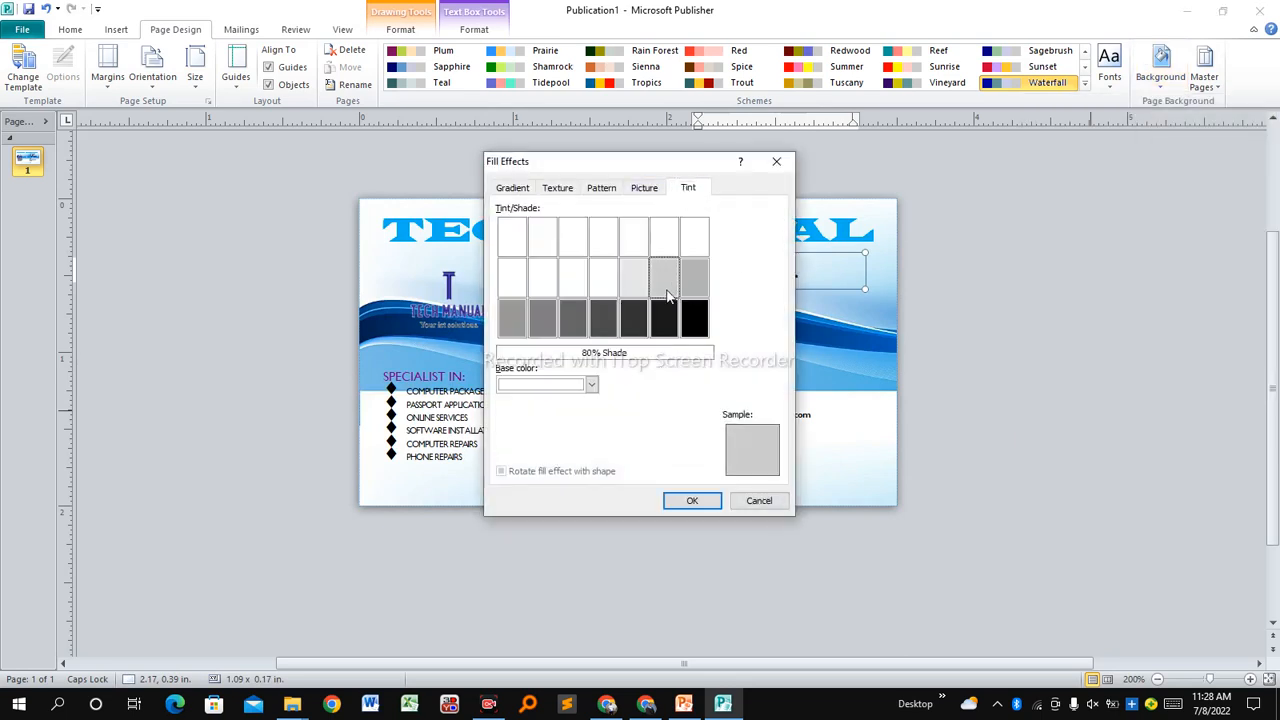
pyautogui.click(694, 502)
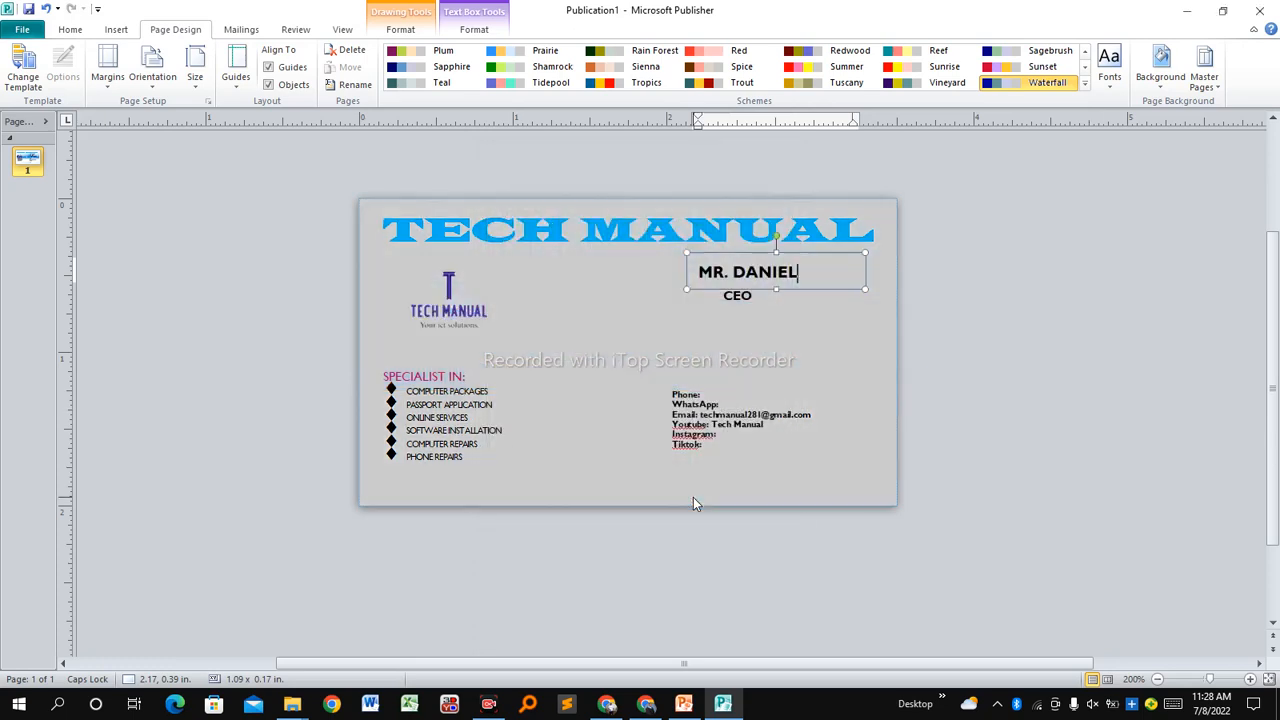
pyautogui.click(827, 489)
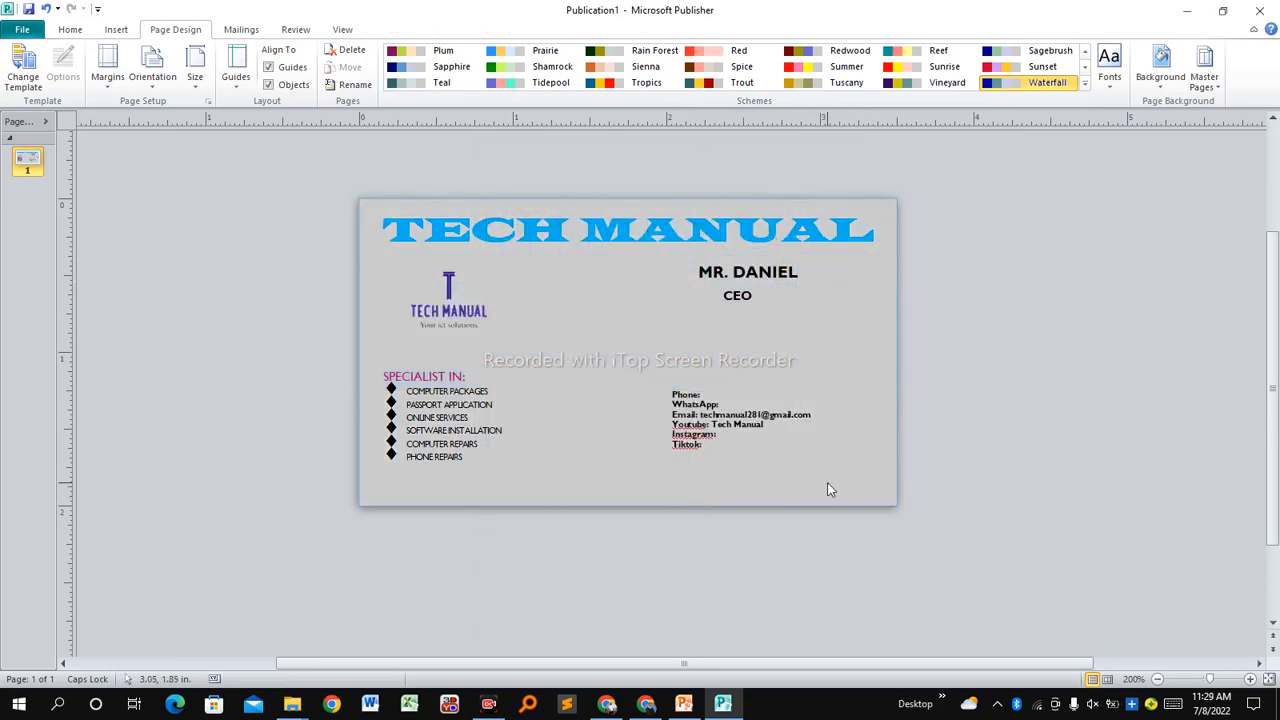
# Try the teal gradient background, then switch to the lavender Accent 3 vertical gradient.
pyautogui.click(1160, 90)
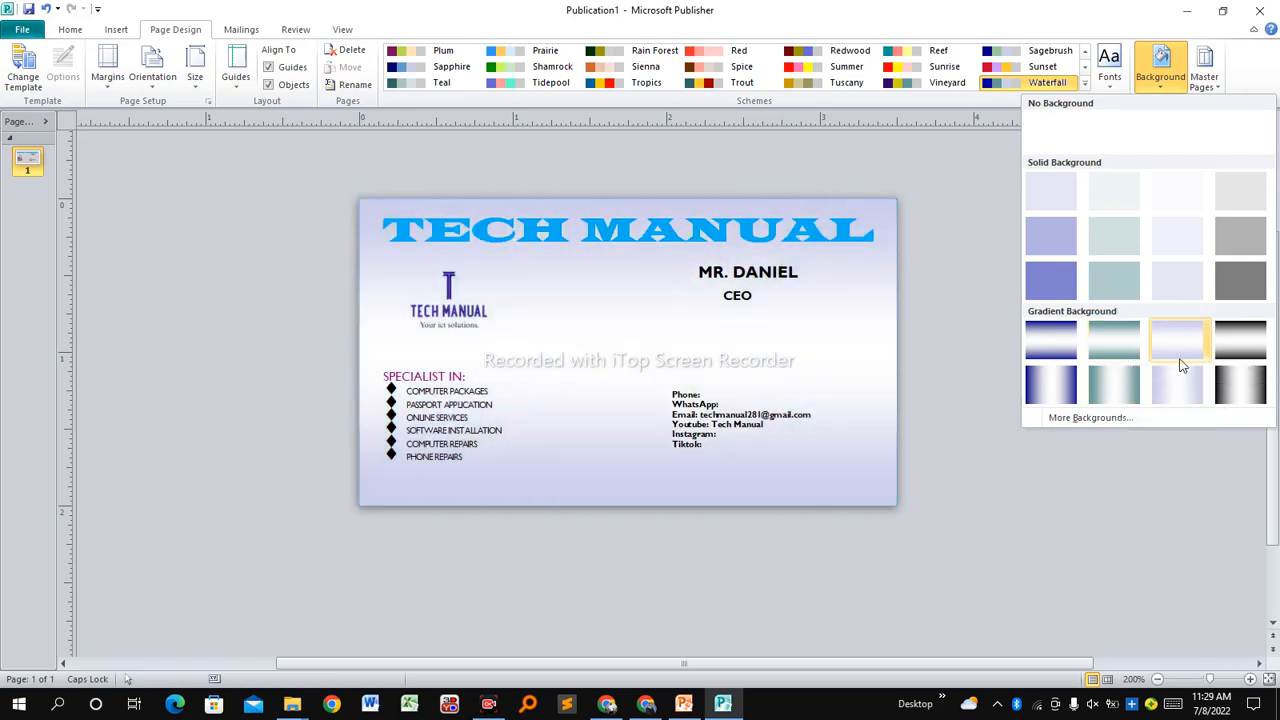
pyautogui.click(1113, 341)
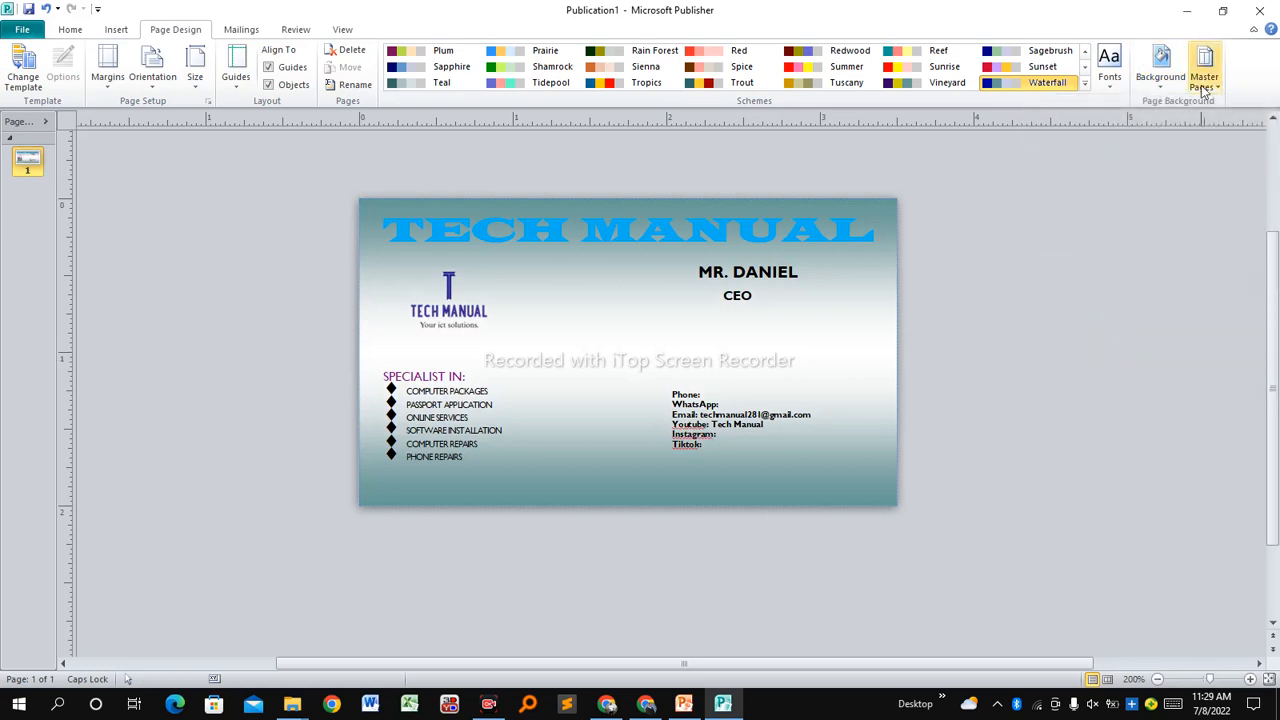
pyautogui.click(1155, 85)
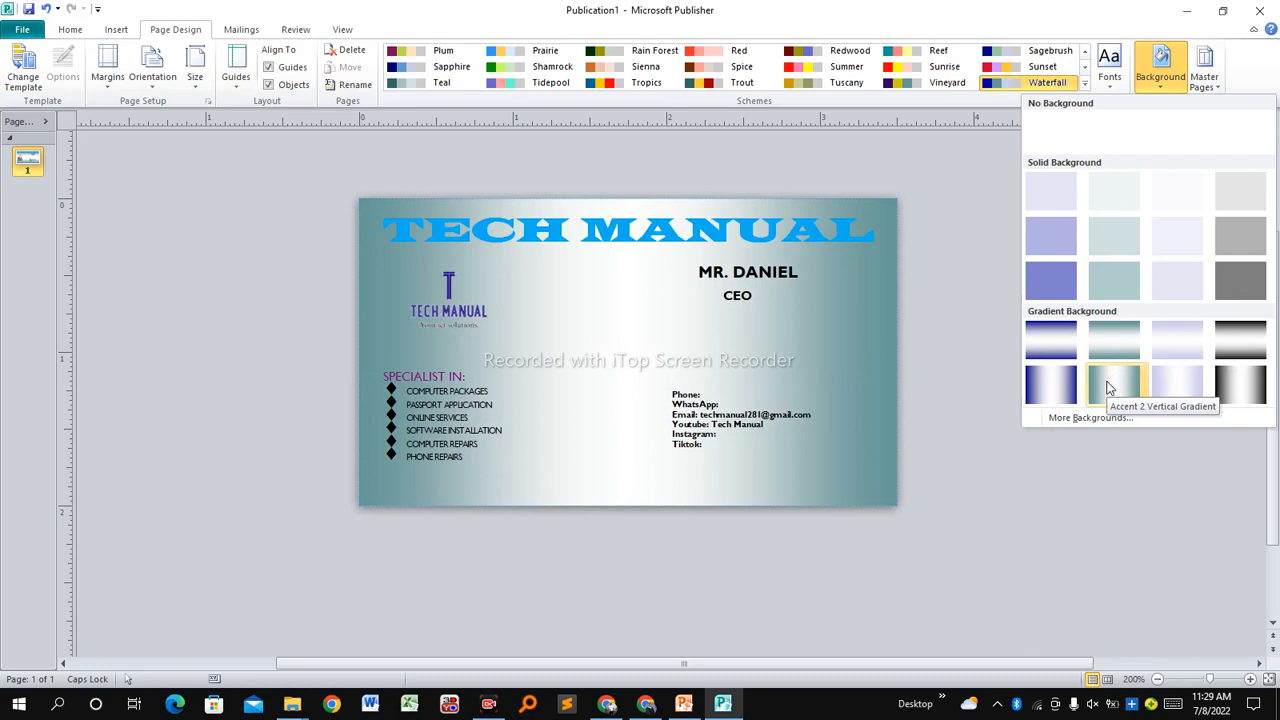
pyautogui.click(1194, 384)
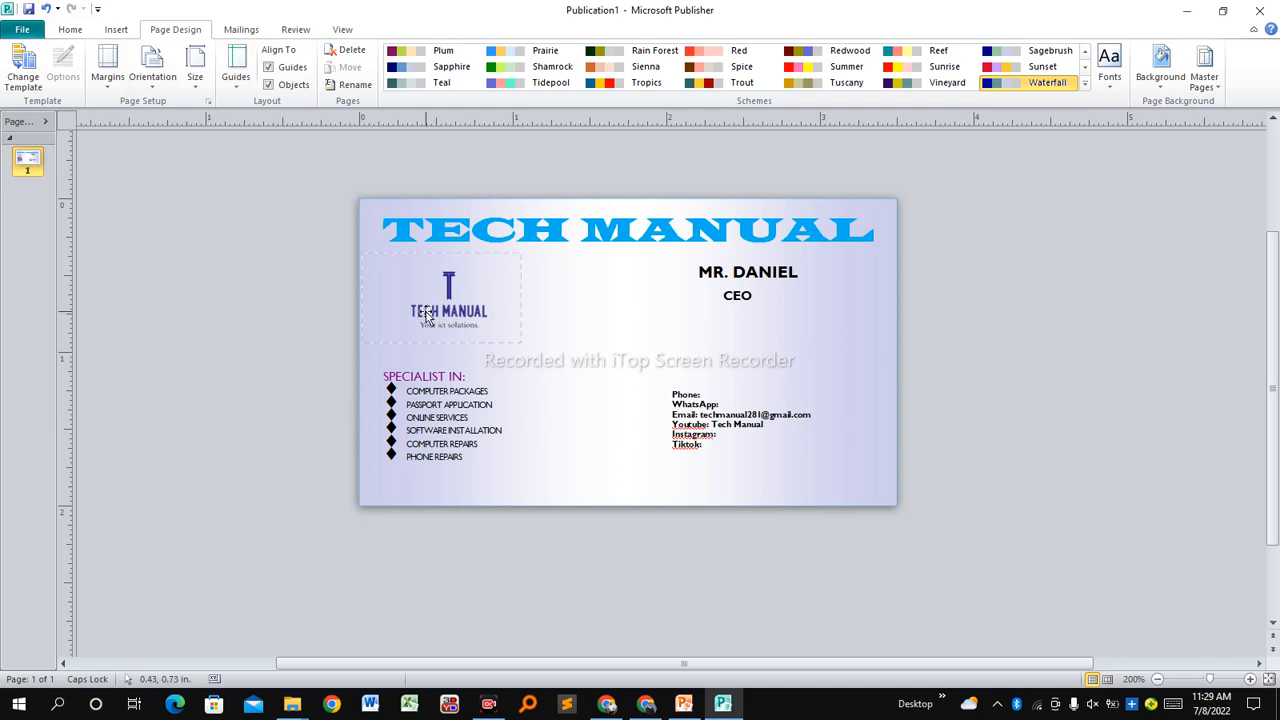
pyautogui.click(567, 243)
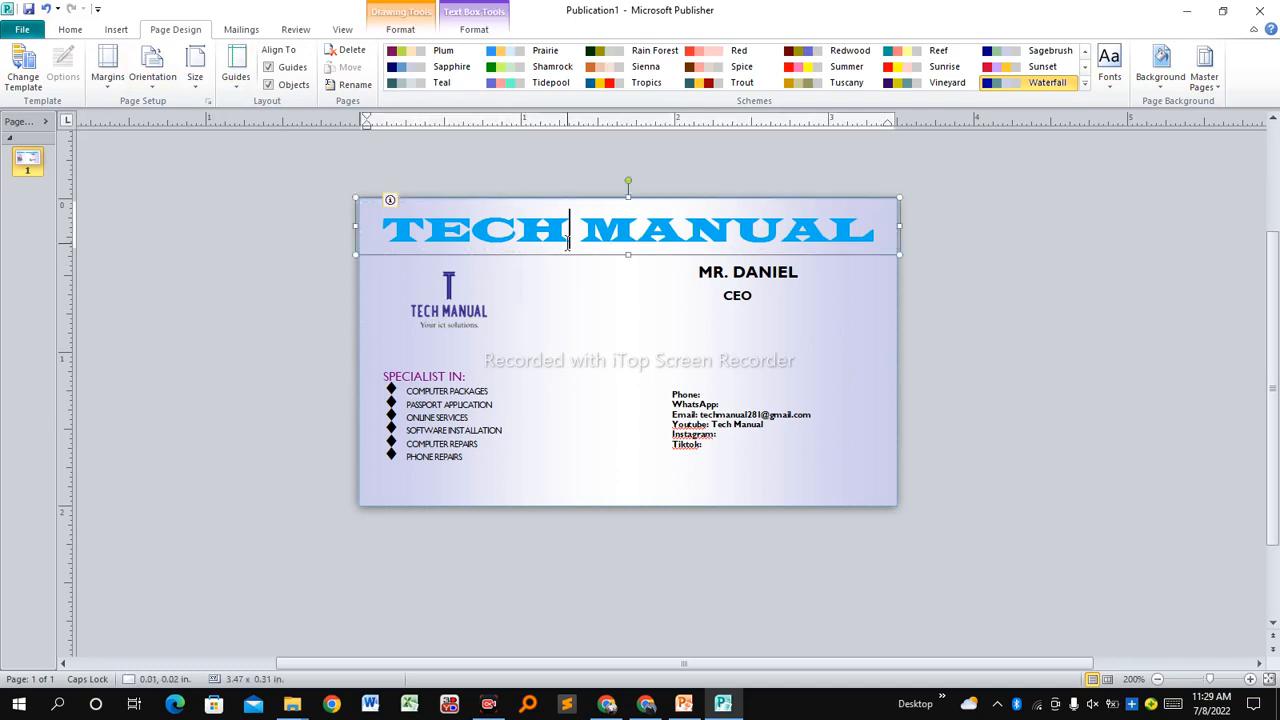
pyautogui.click(692, 312)
pyautogui.click(688, 384)
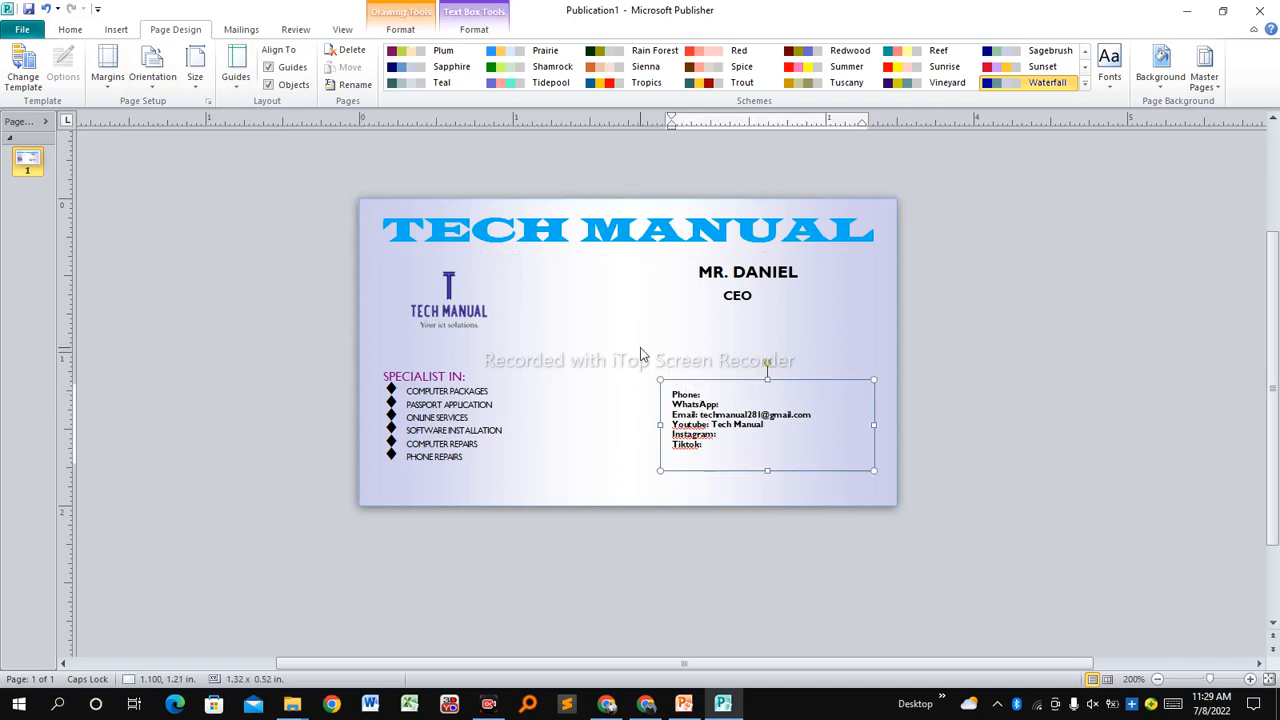
pyautogui.click(643, 355)
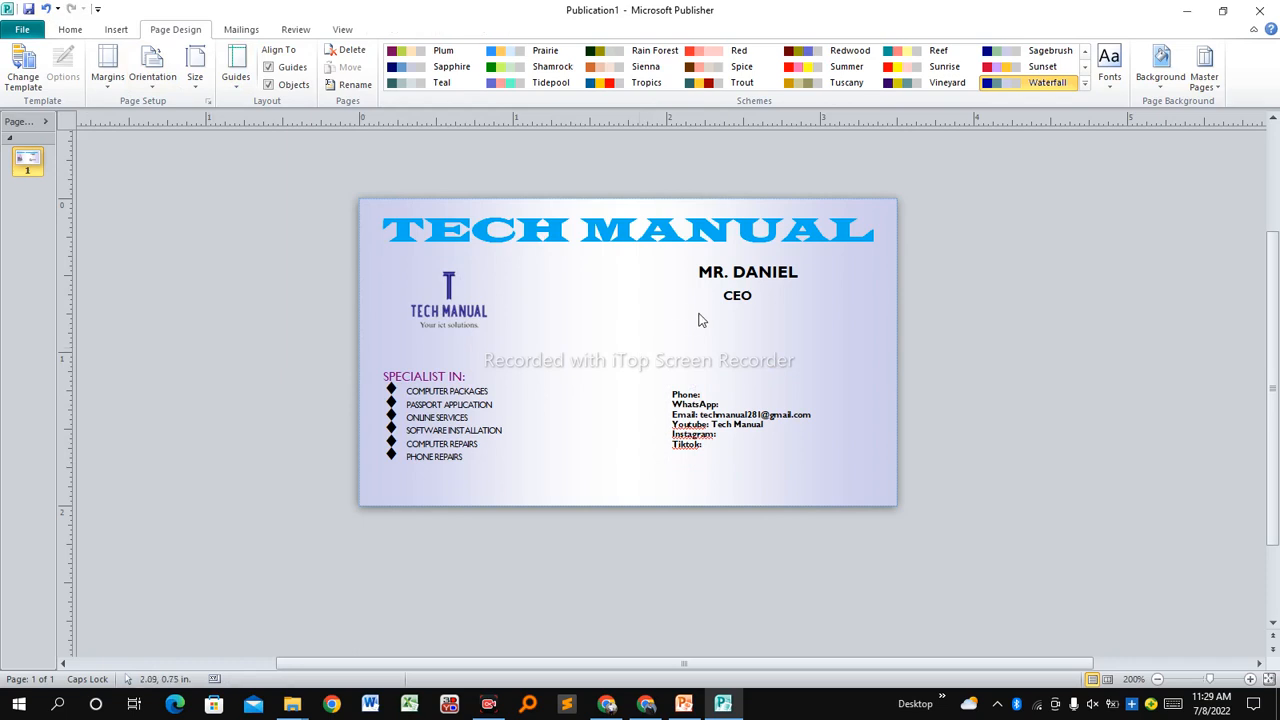
pyautogui.click(689, 385)
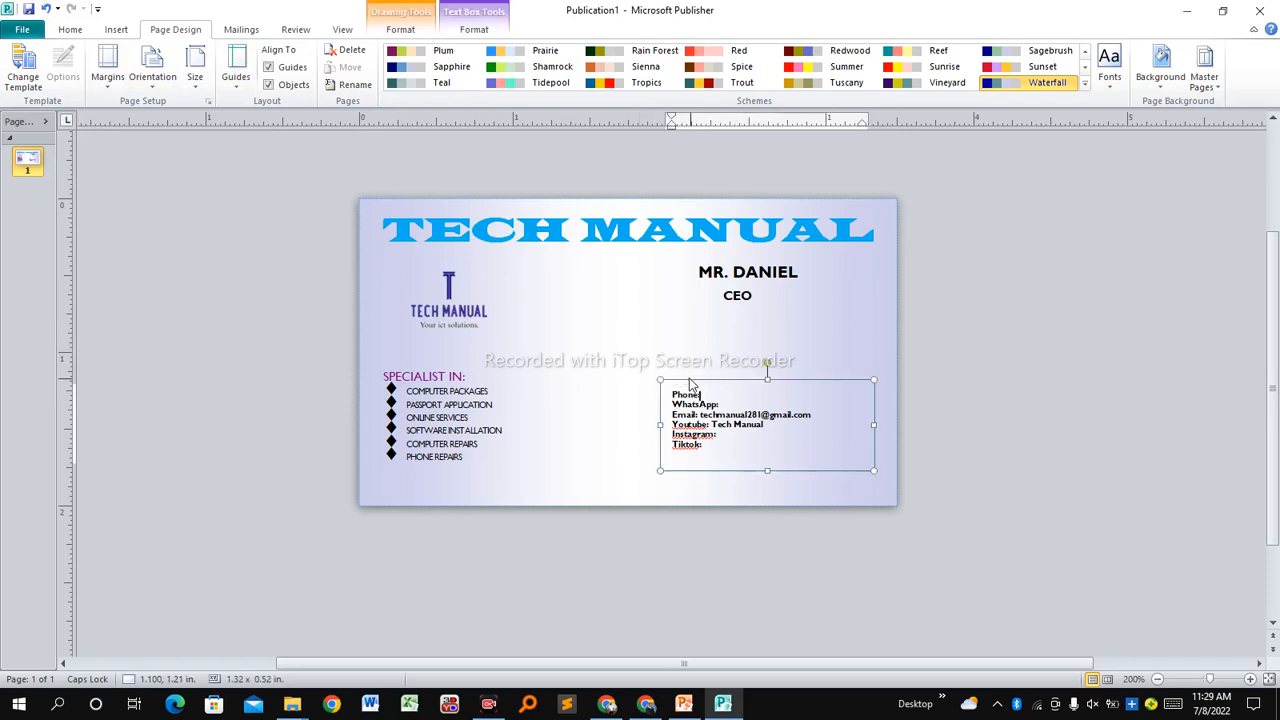
pyautogui.click(689, 377)
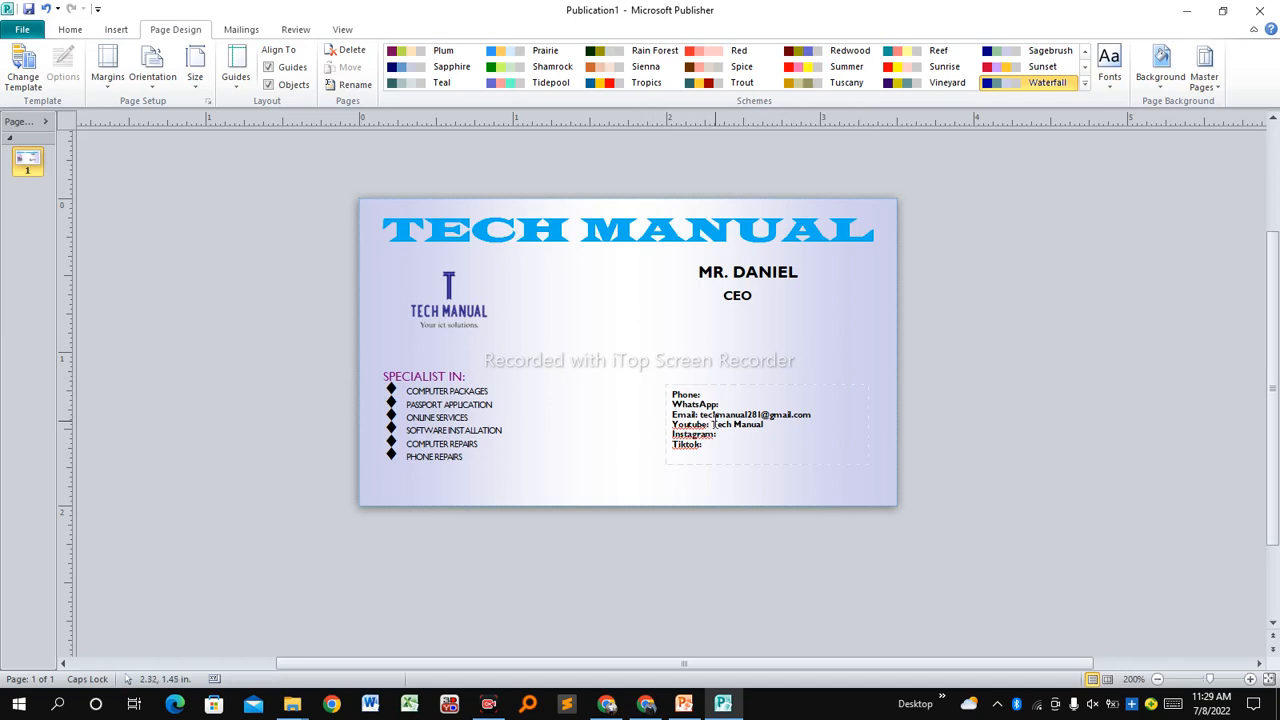
pyautogui.click(710, 394)
pyautogui.click(655, 323)
pyautogui.click(749, 298)
pyautogui.click(677, 305)
pyautogui.click(686, 415)
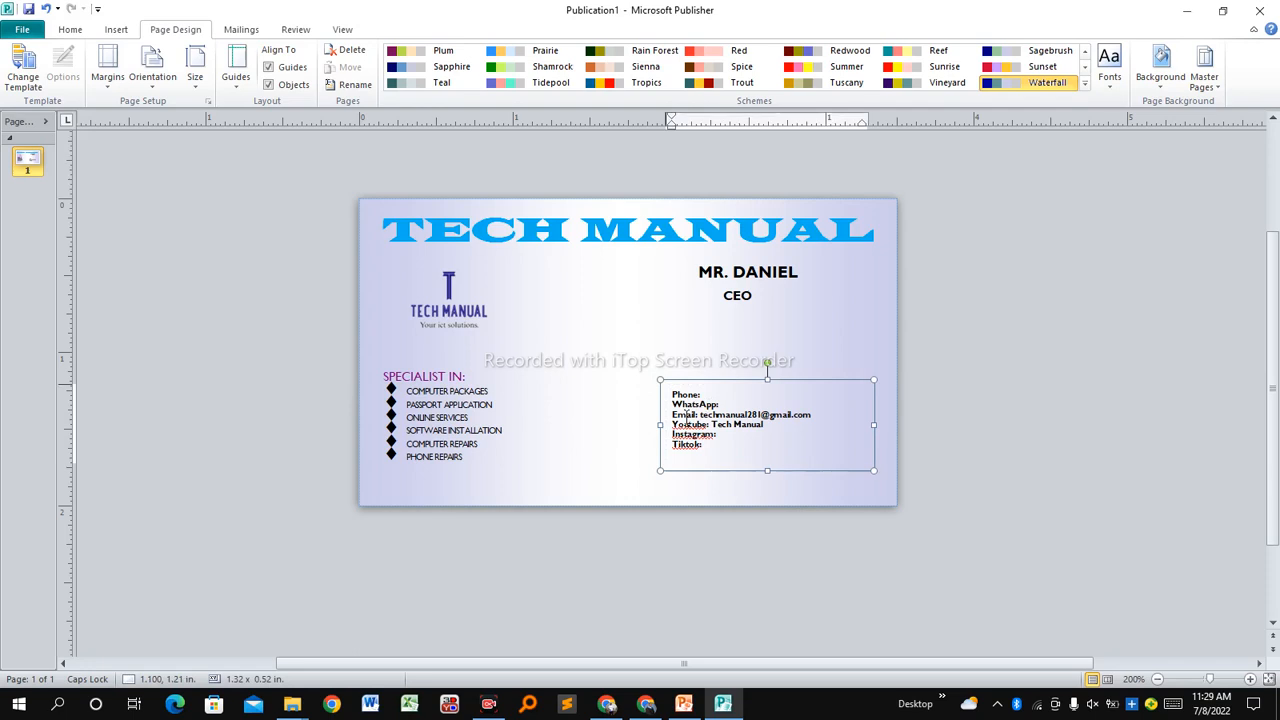
pyautogui.click(608, 313)
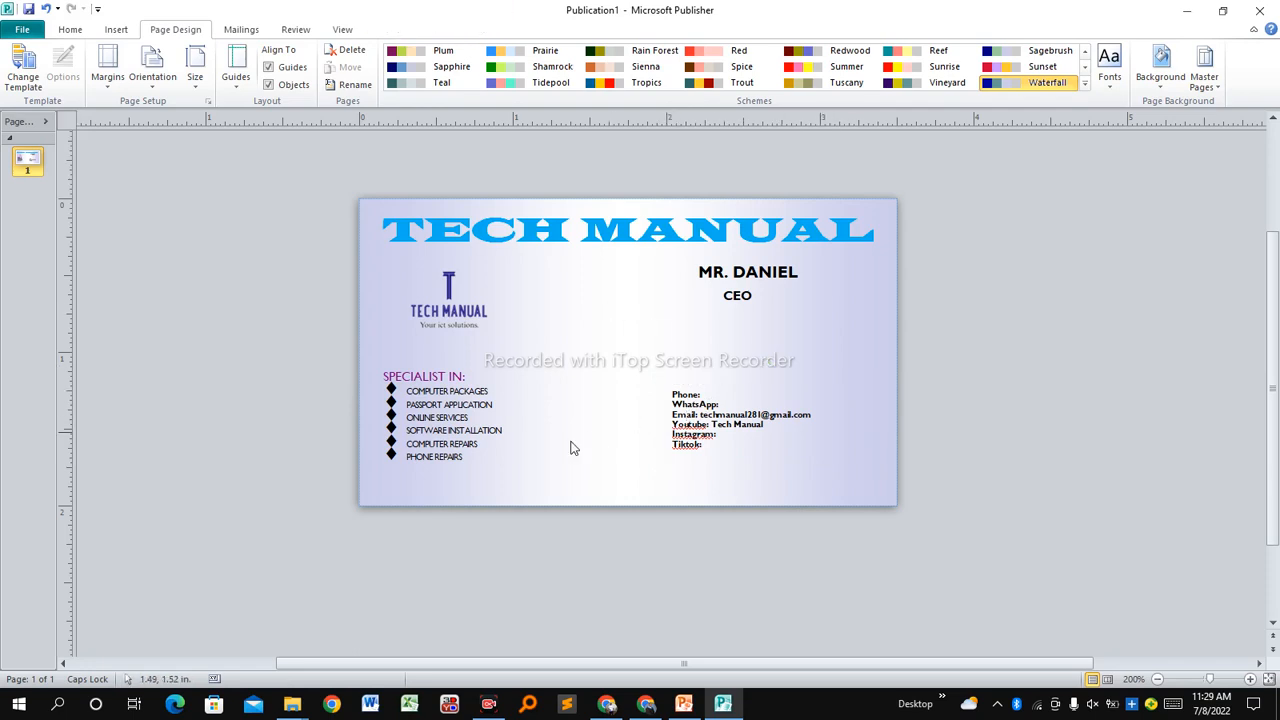